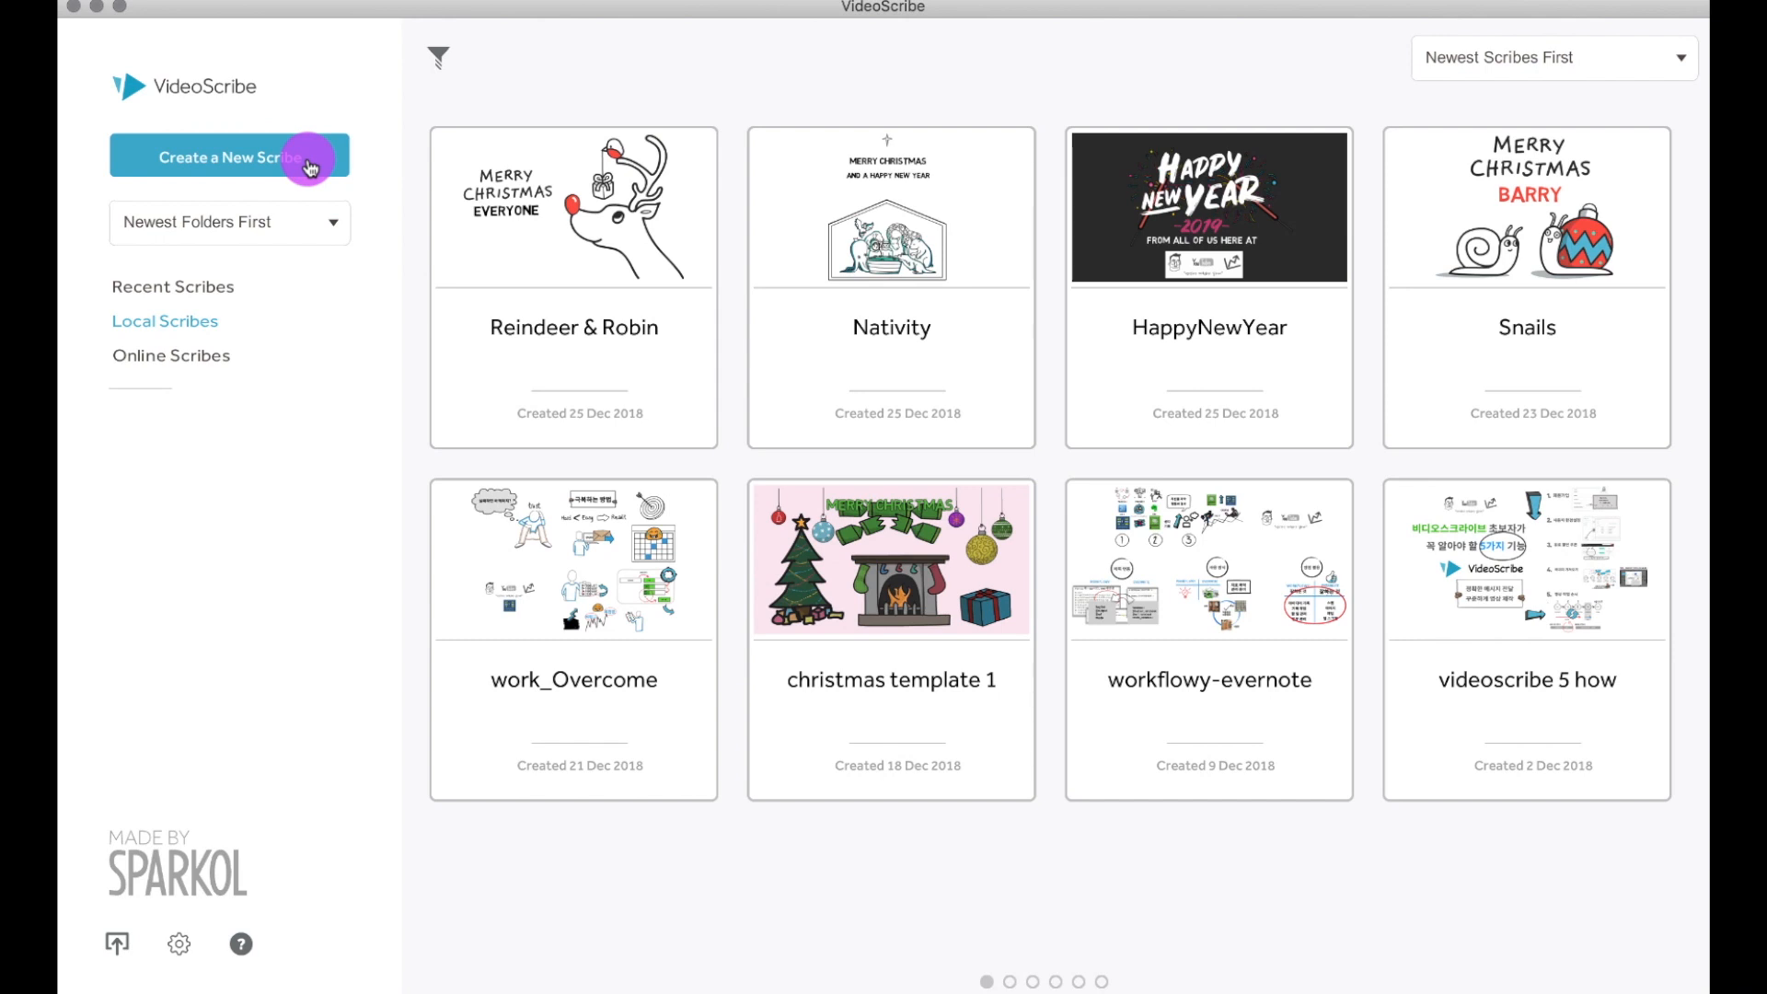
# Step: Create a new scribe and add the coloured orange-roofed villa from the Buildings images, placing it up and left of the canvas centre
pyautogui.click(310, 166)
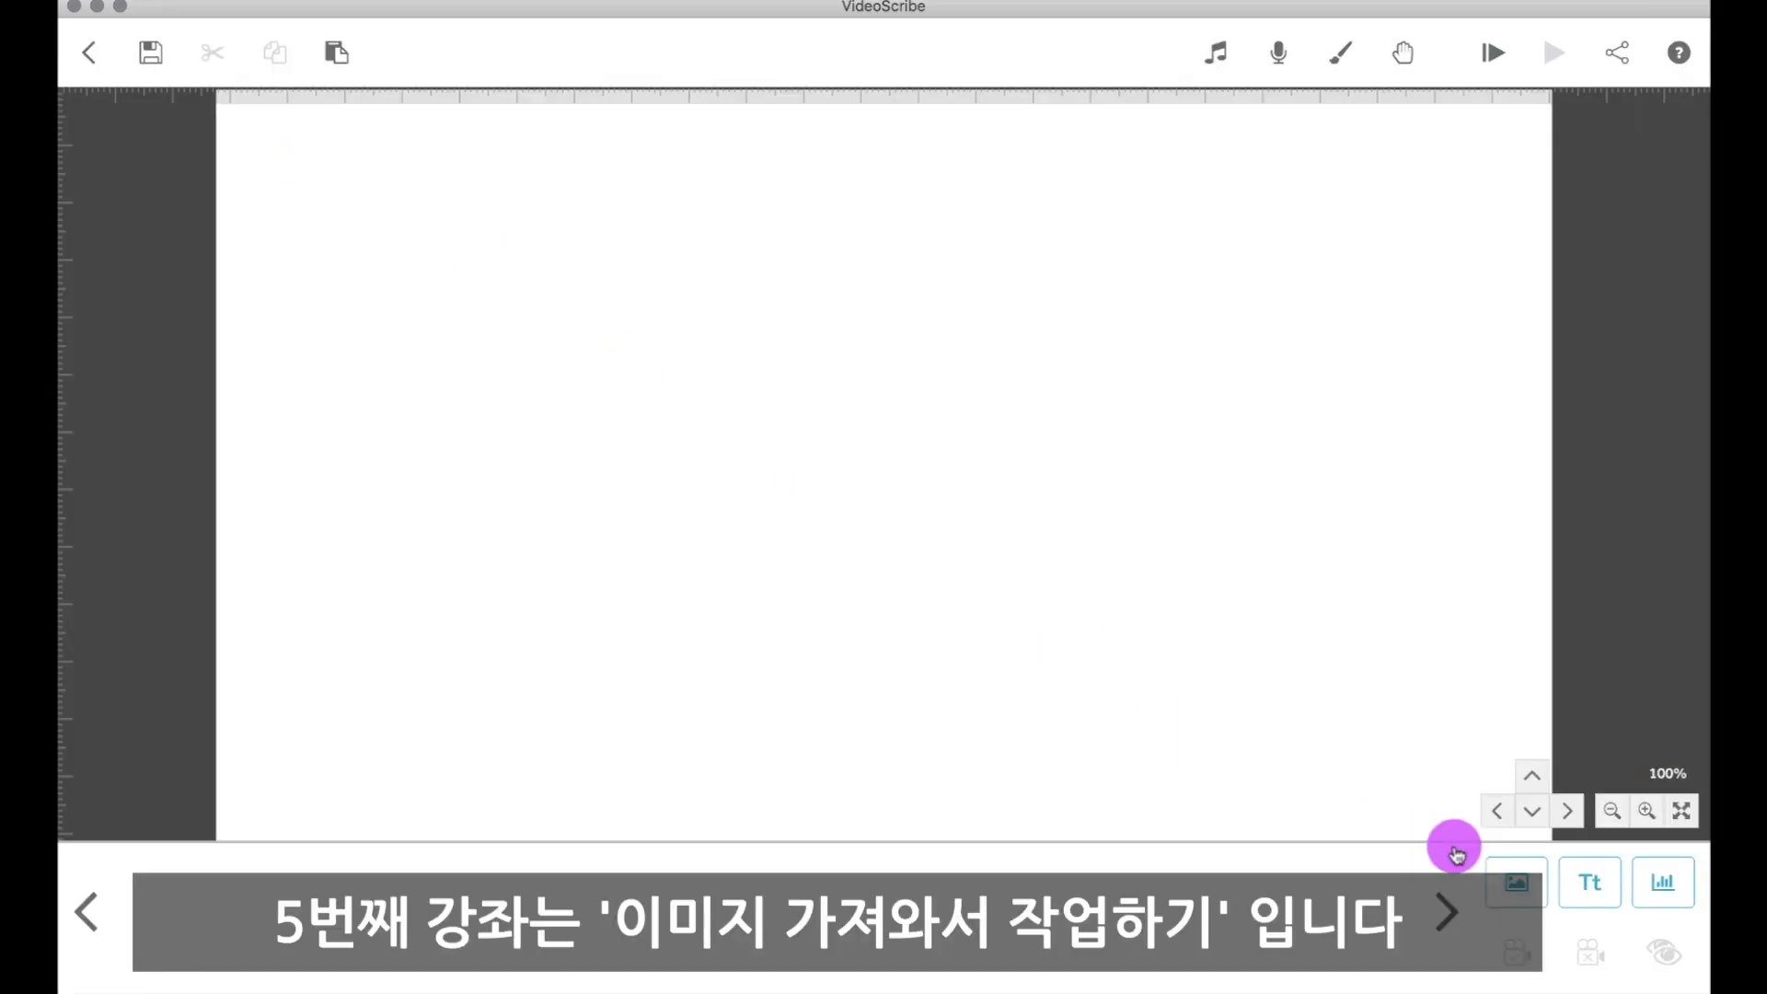
pyautogui.click(1515, 886)
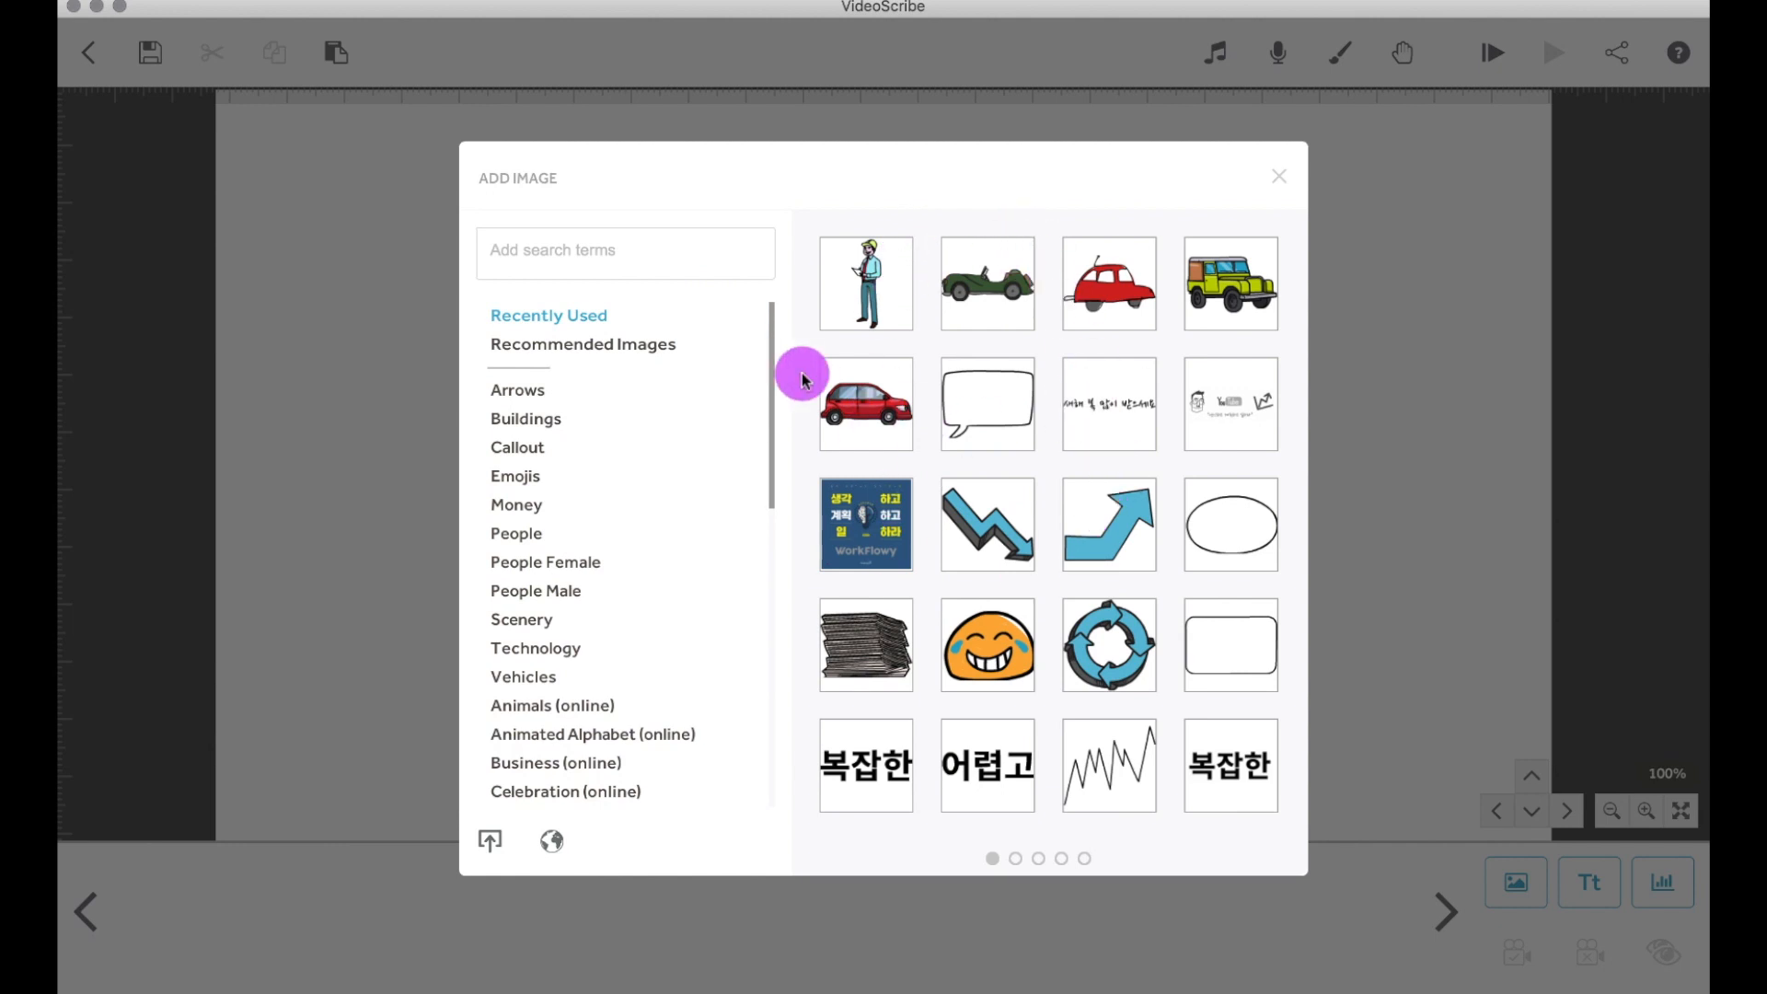
pyautogui.click(541, 394)
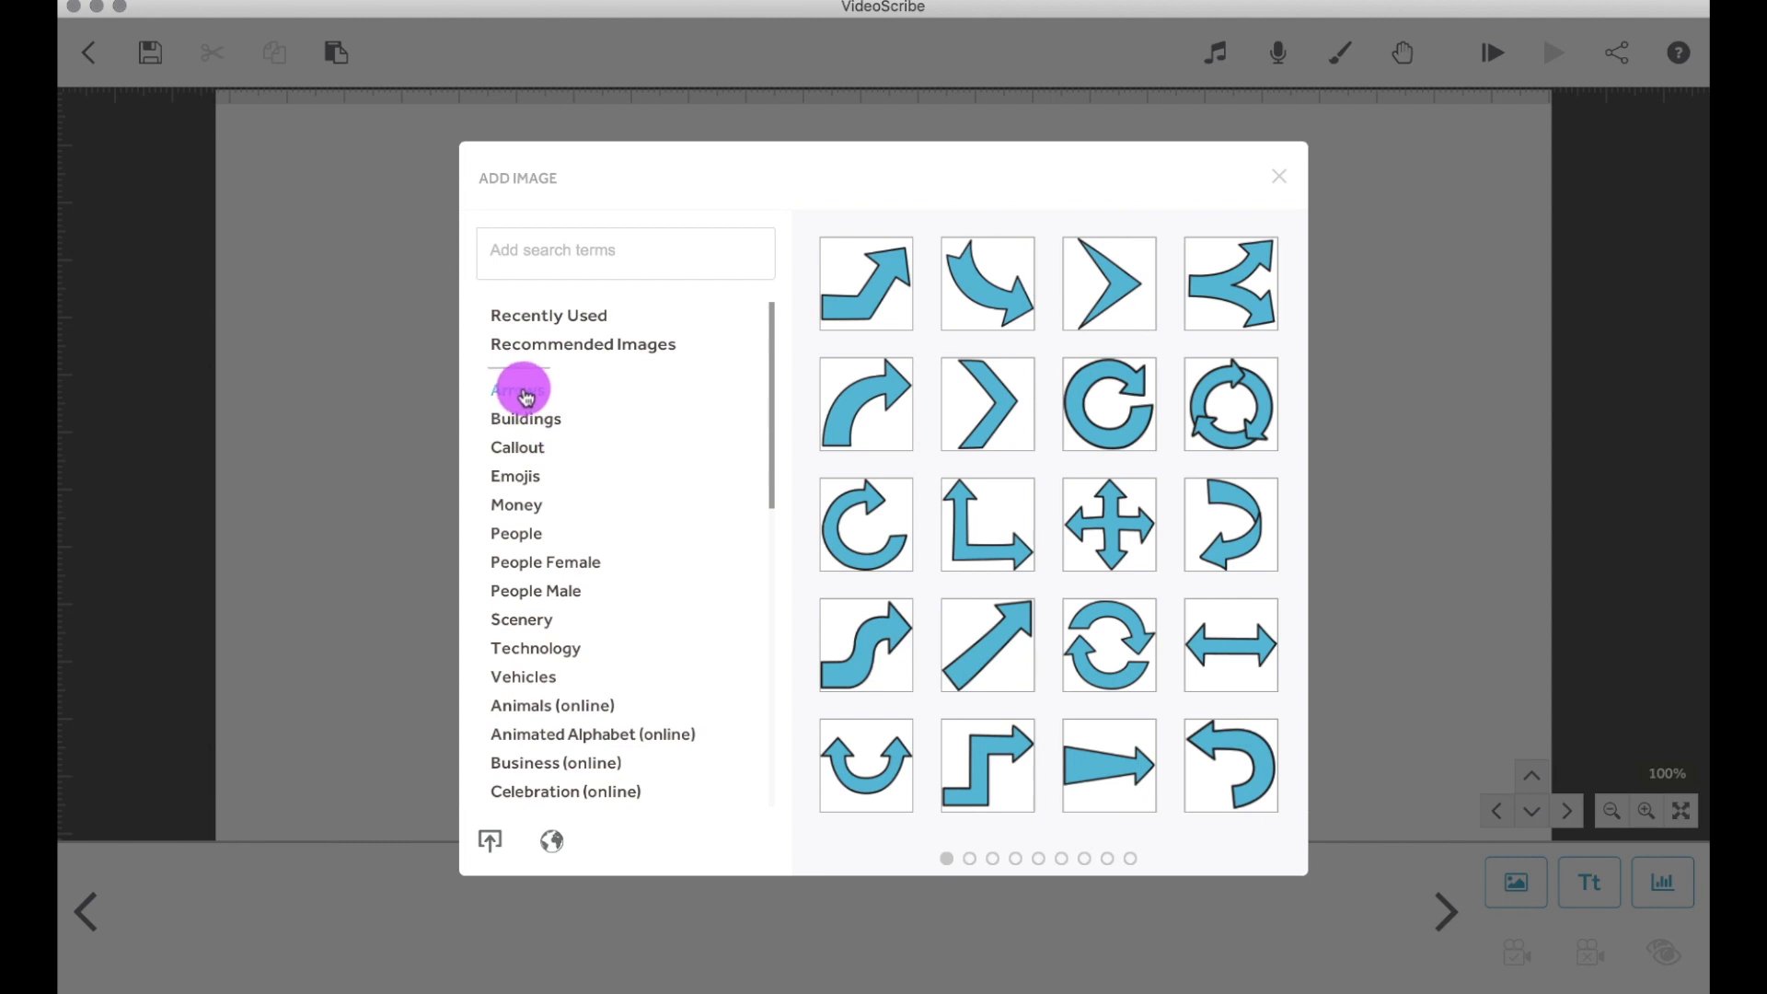
pyautogui.click(527, 394)
pyautogui.click(552, 421)
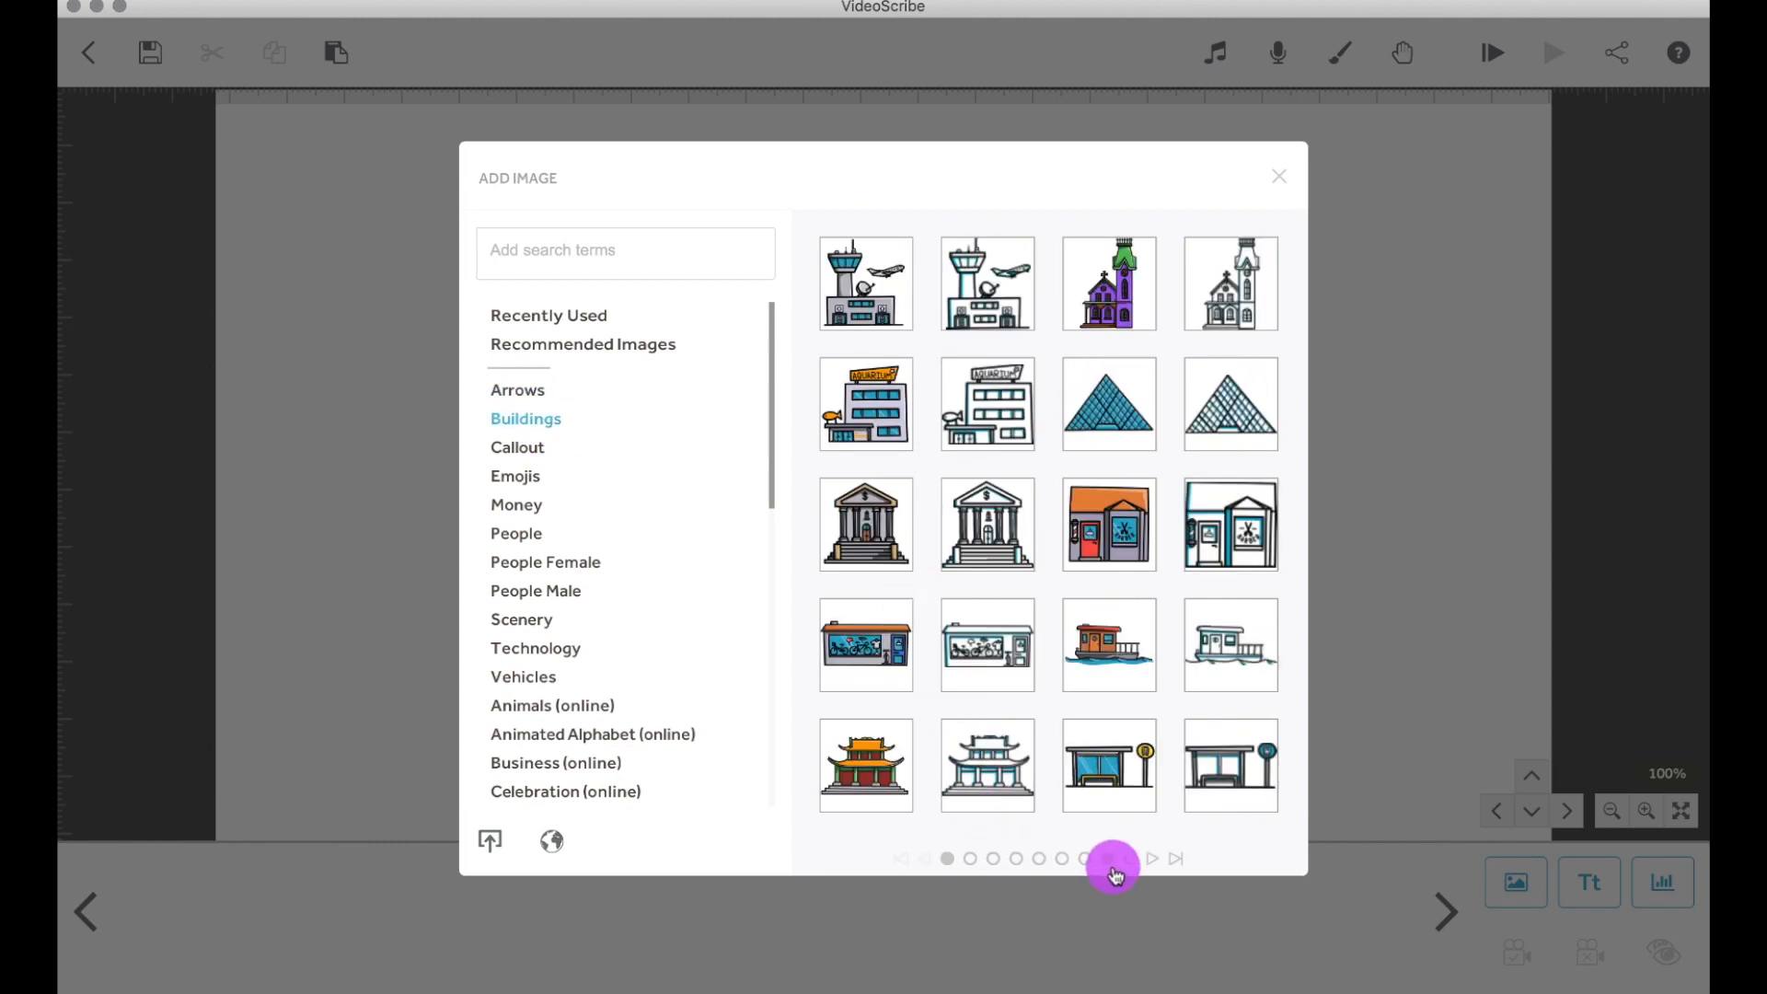
pyautogui.click(1146, 863)
pyautogui.click(1152, 863)
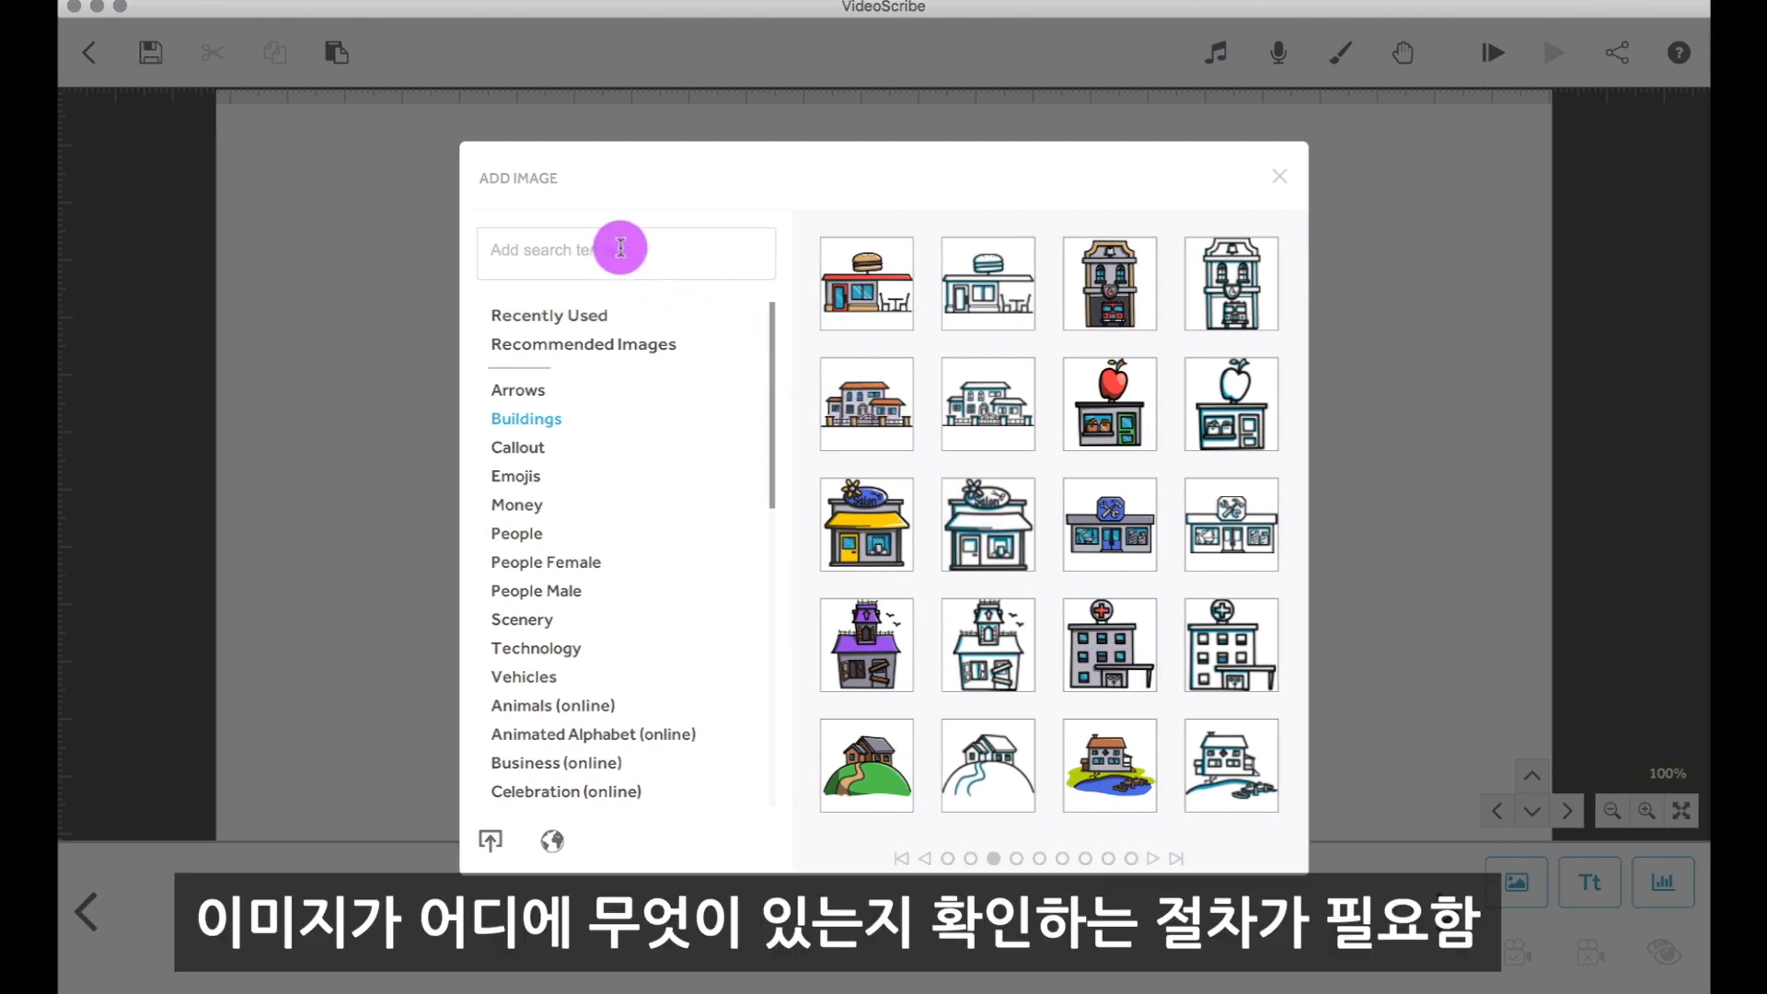
pyautogui.click(877, 406)
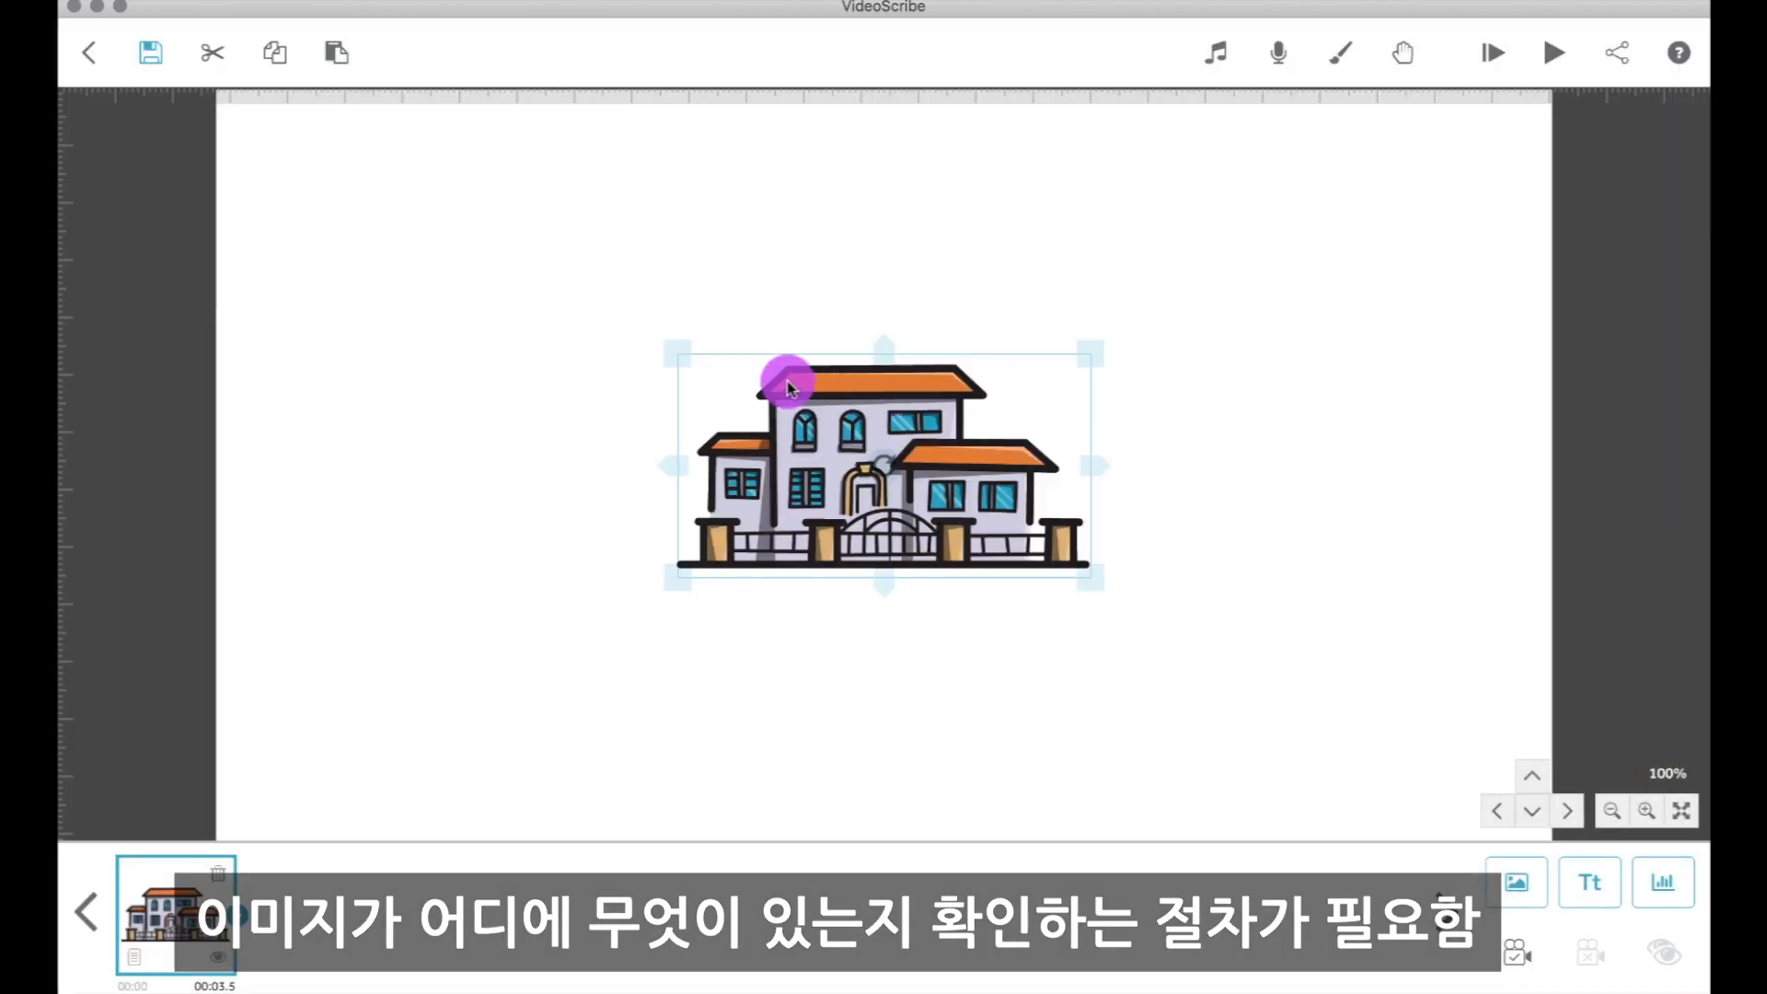
pyautogui.moveTo(787, 387); pyautogui.dragTo(680, 373)
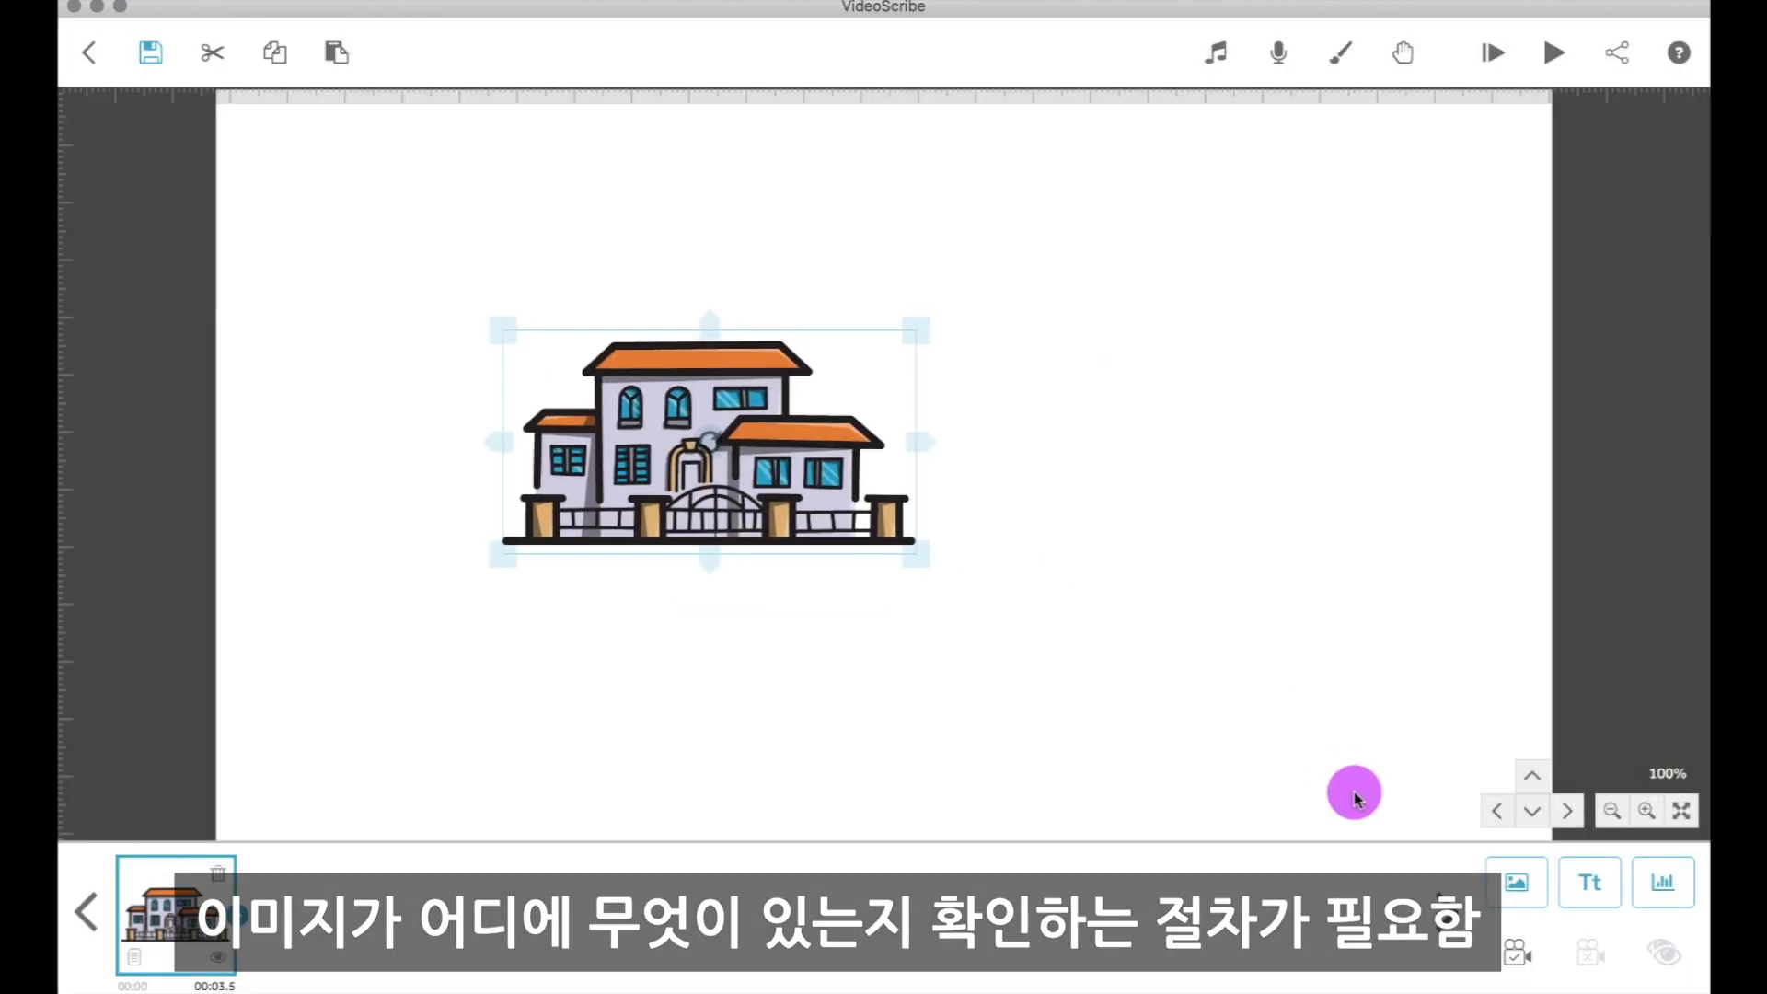
# Step: Search the image library for "car", add the red car with the antenna, and place it just below the villa
pyautogui.click(1521, 884)
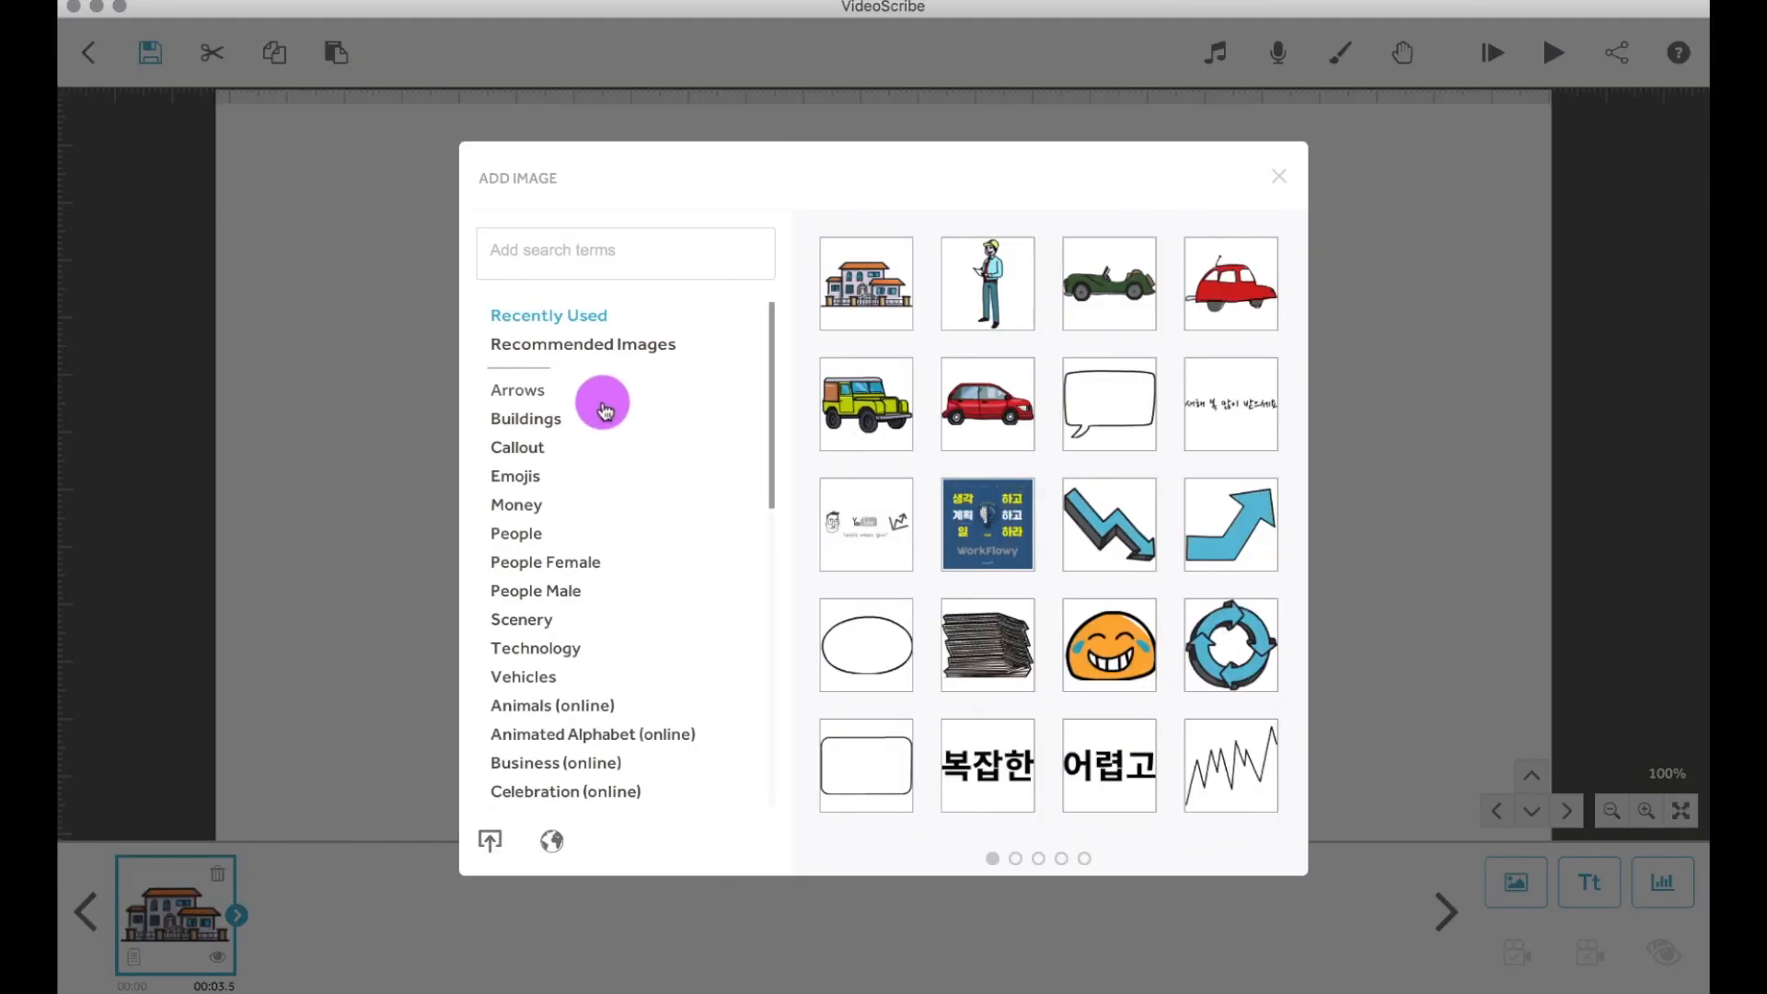
pyautogui.click(549, 393)
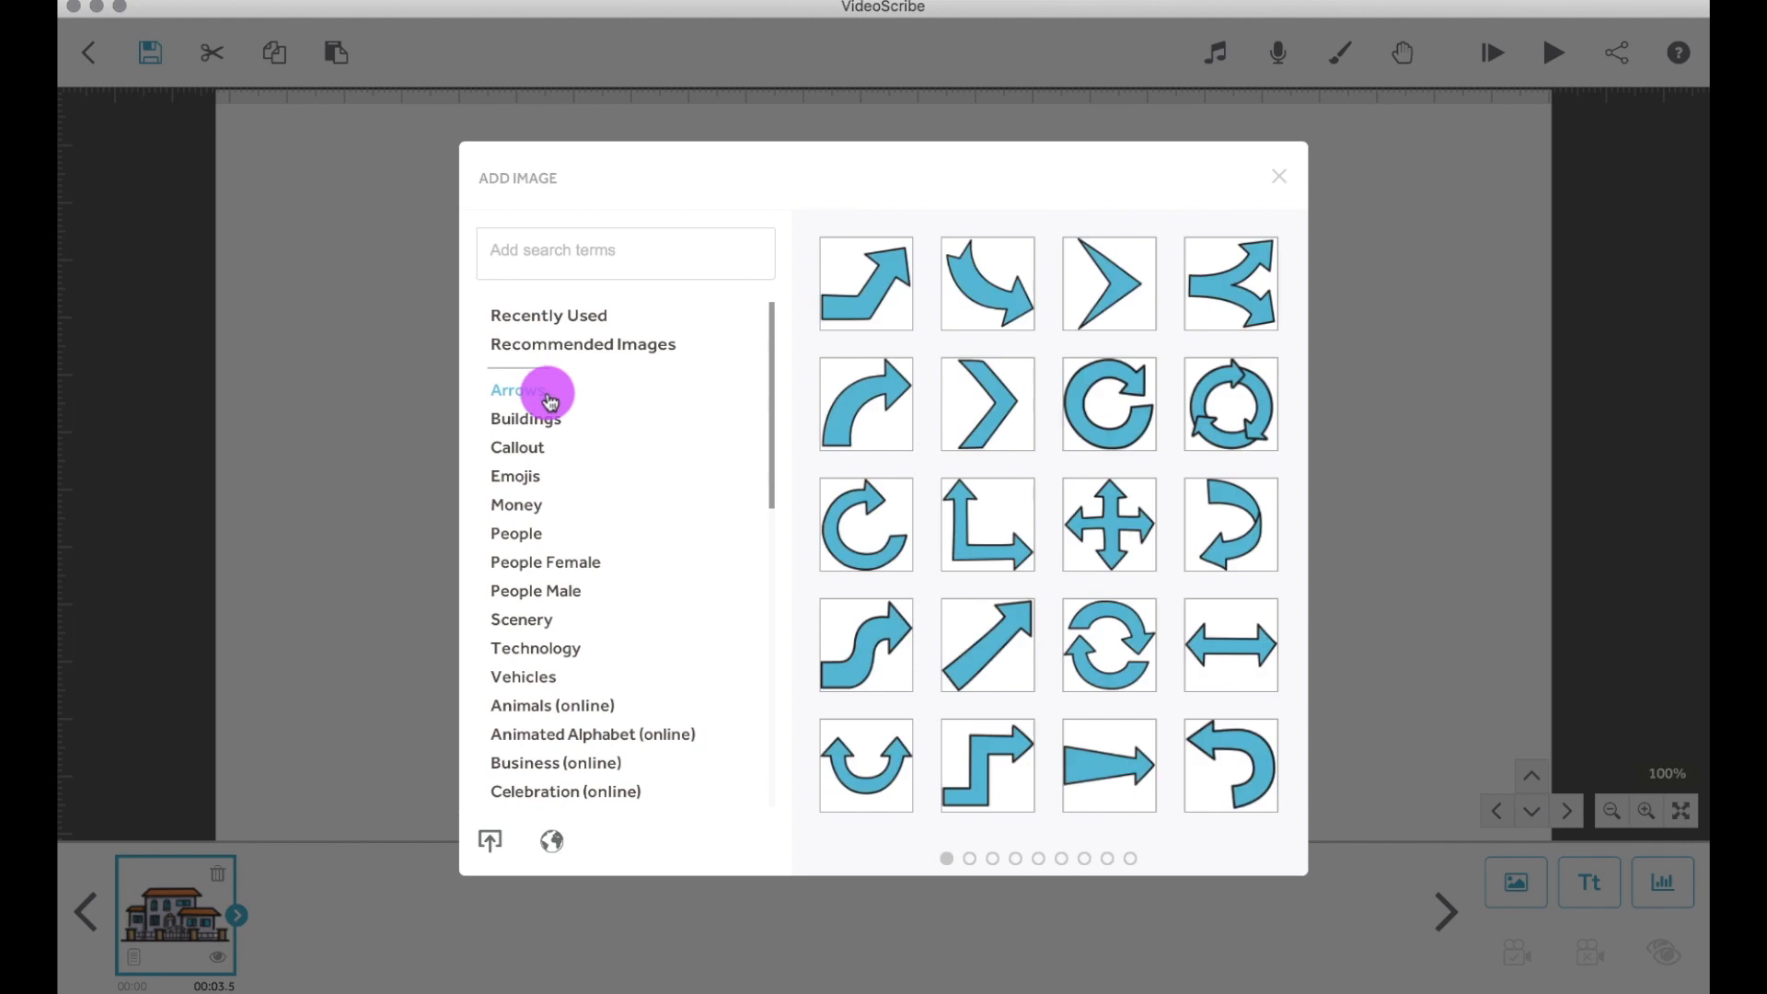
pyautogui.click(557, 422)
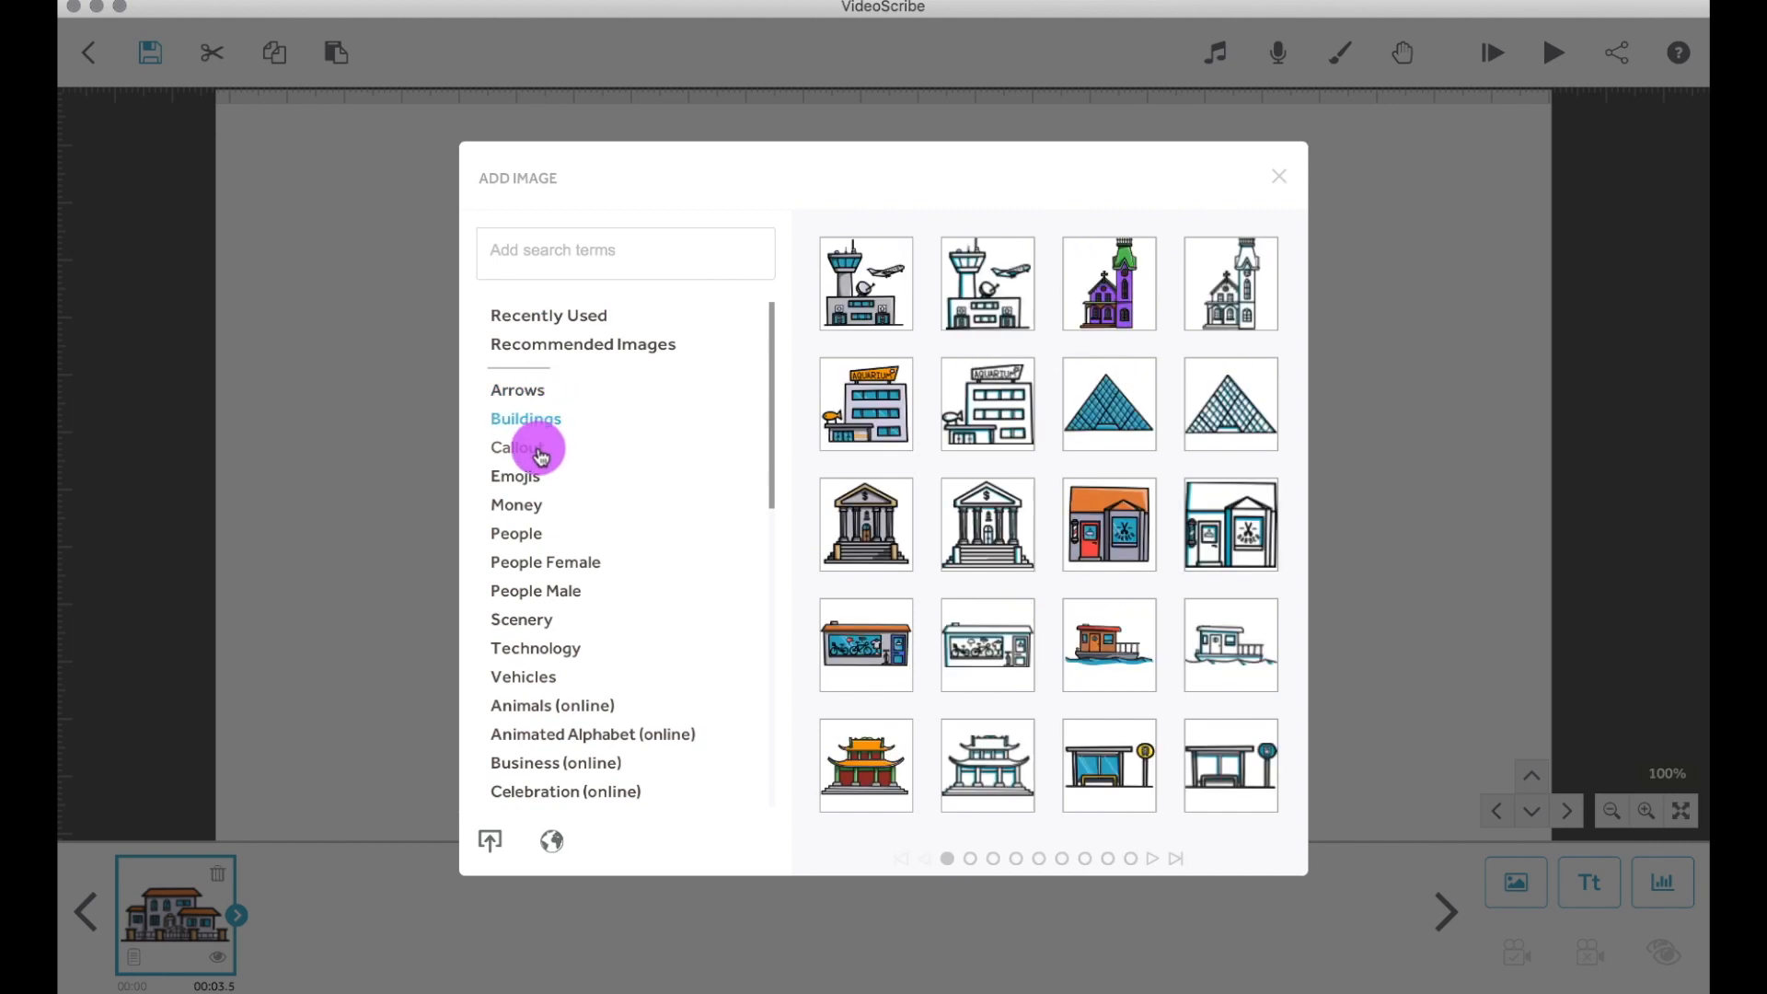
pyautogui.click(541, 455)
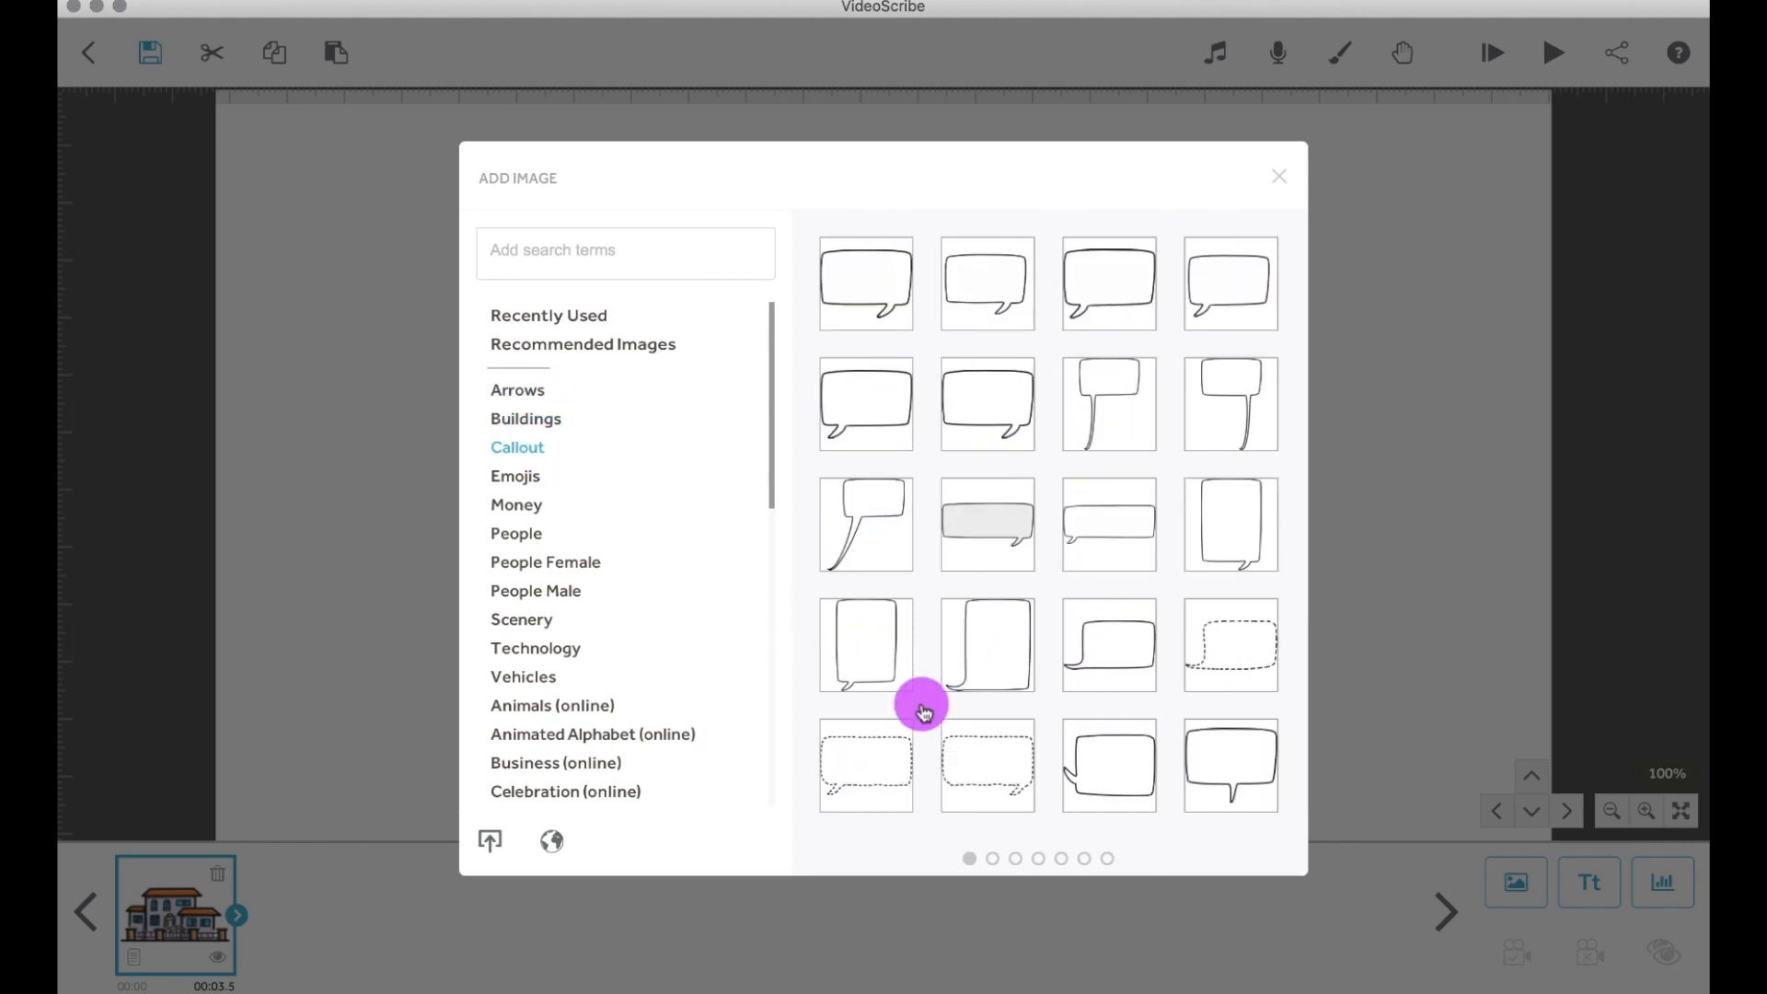
pyautogui.click(1018, 859)
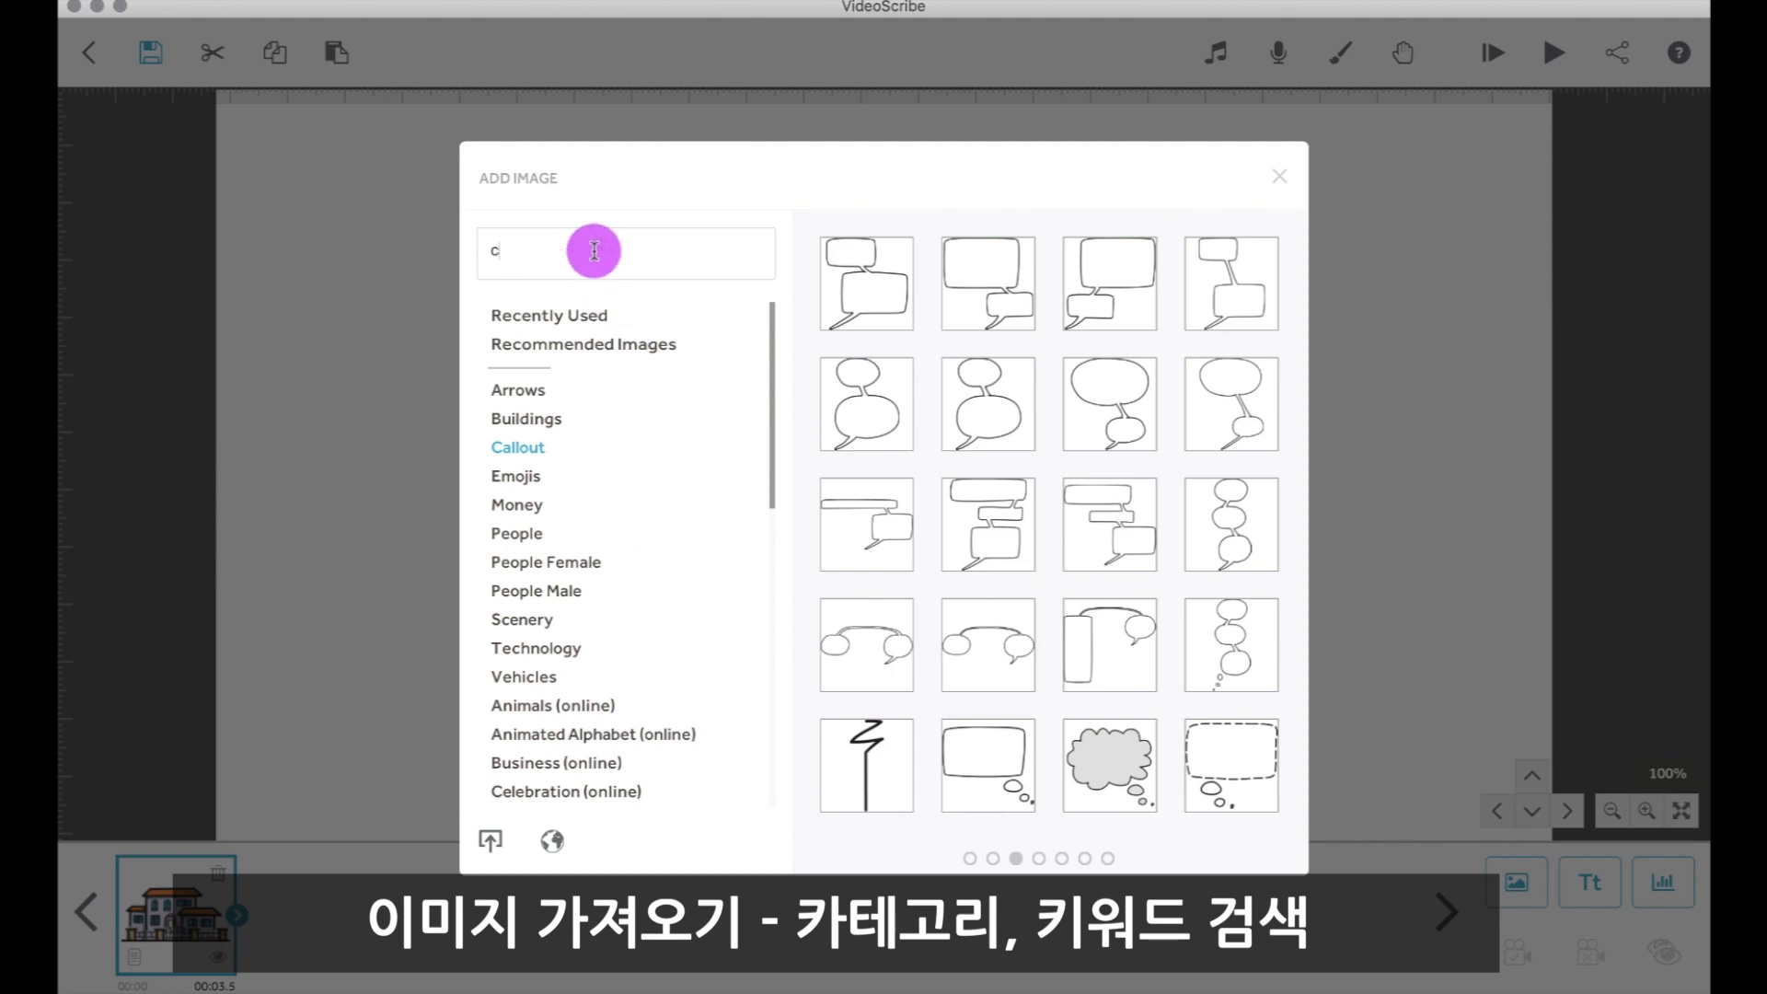
pyautogui.press('Return')
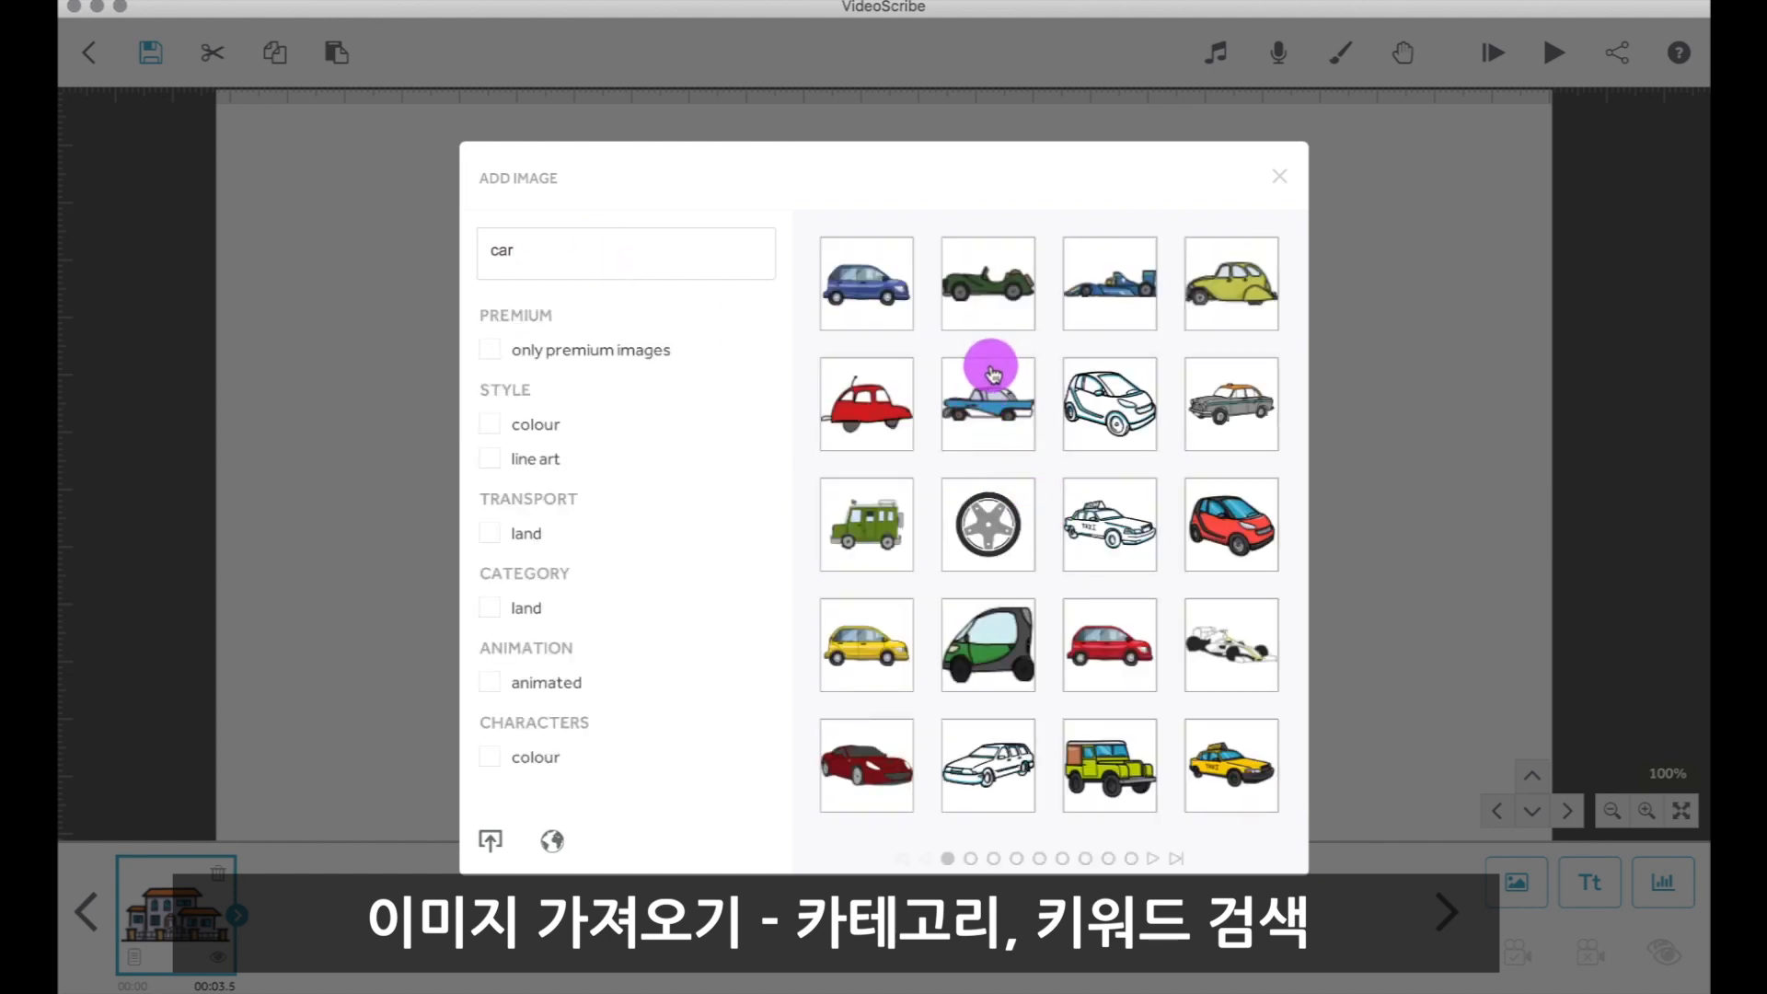
pyautogui.click(882, 399)
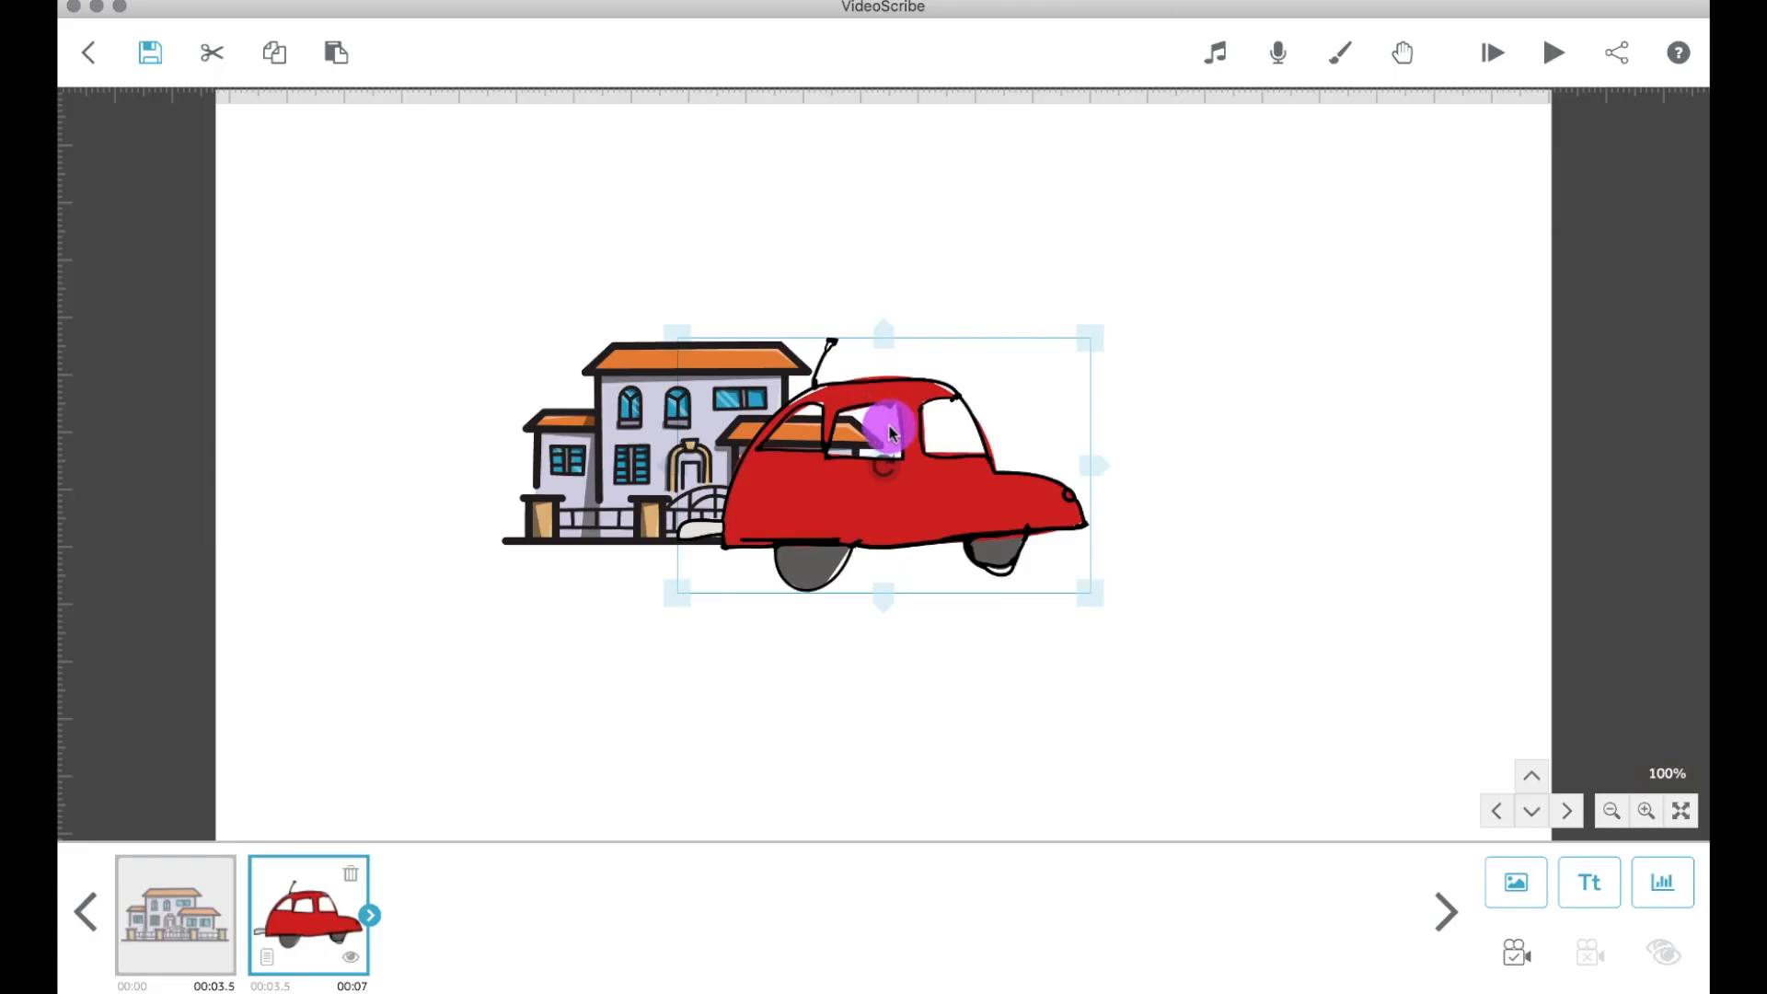
pyautogui.moveTo(935, 493); pyautogui.dragTo(789, 678)
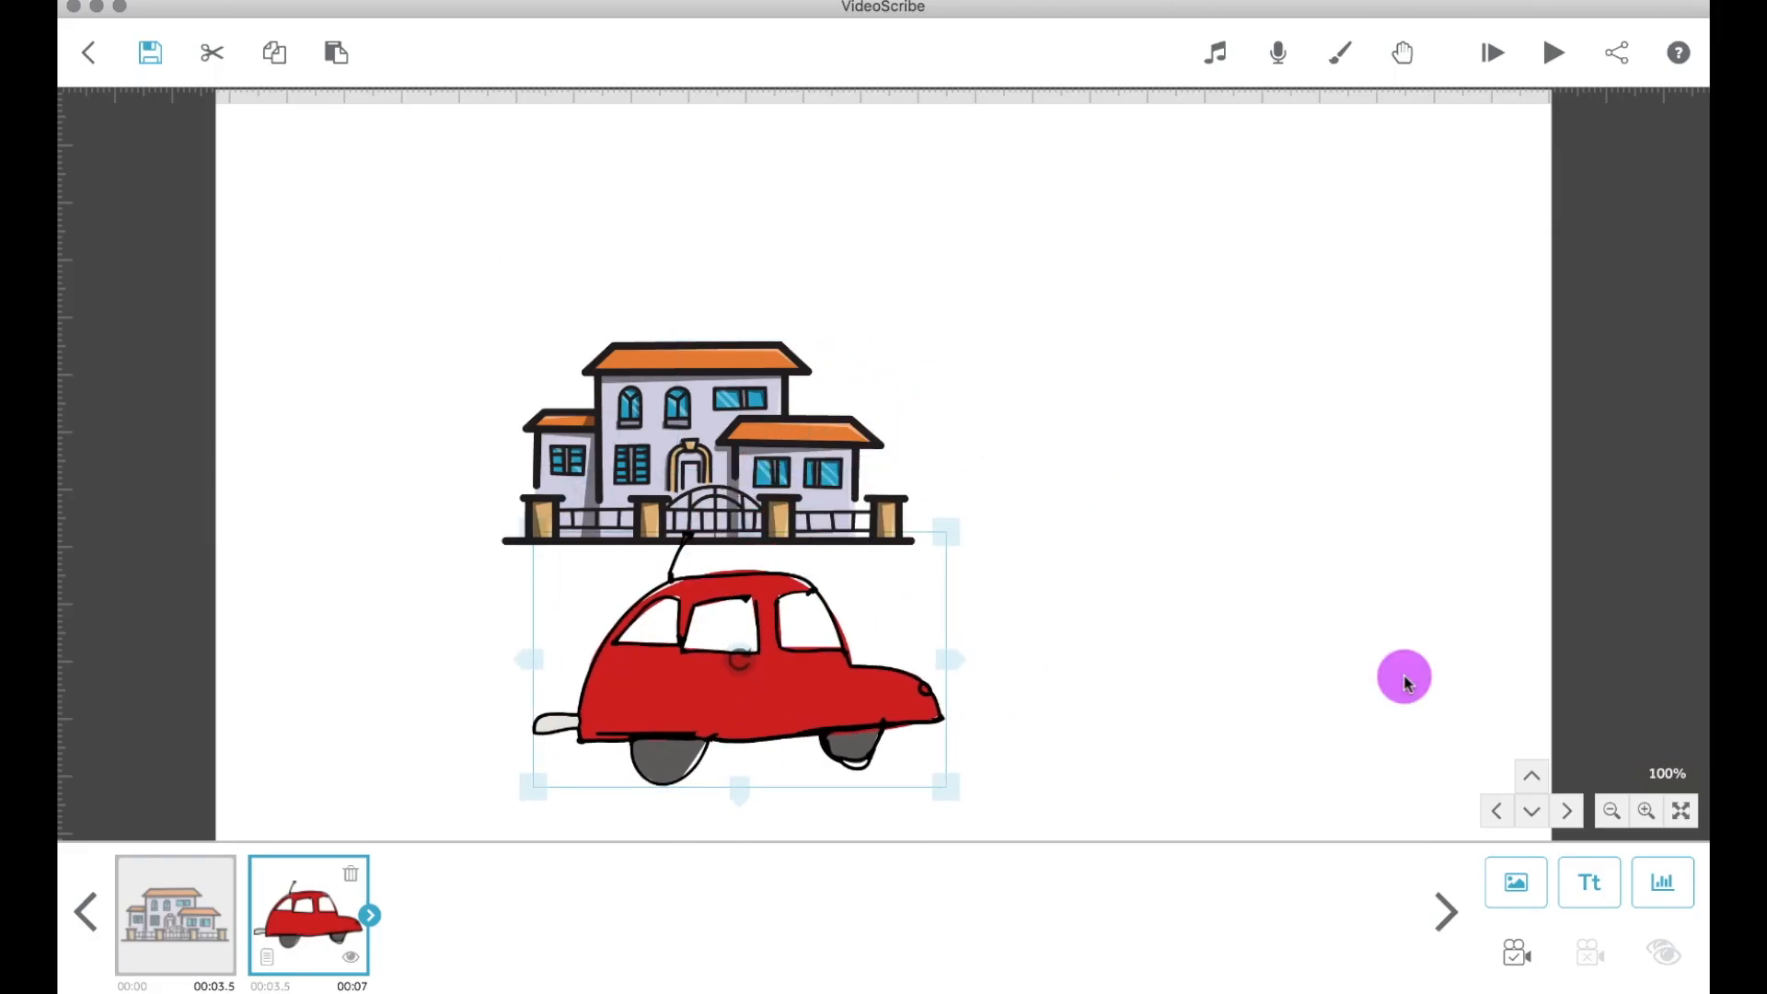
# Step: Search the image library for "car" again, add the blue and white classic car, and place it beside the red car
pyautogui.click(1505, 877)
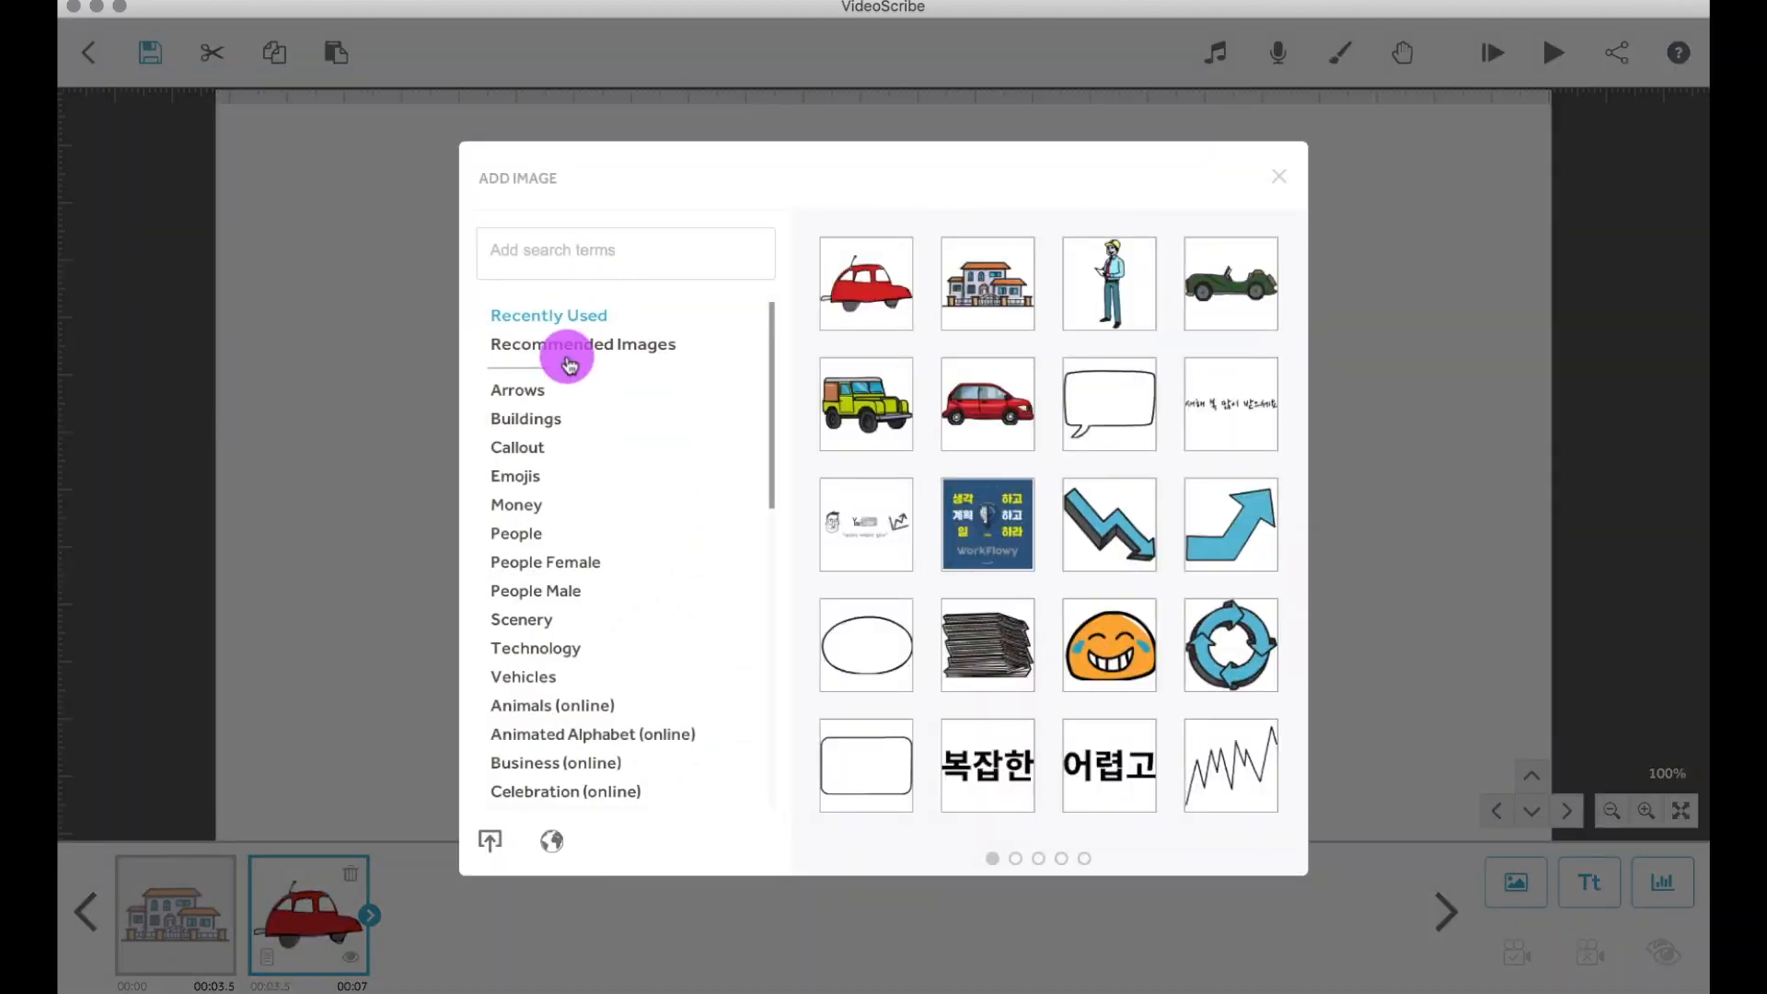
pyautogui.click(565, 243)
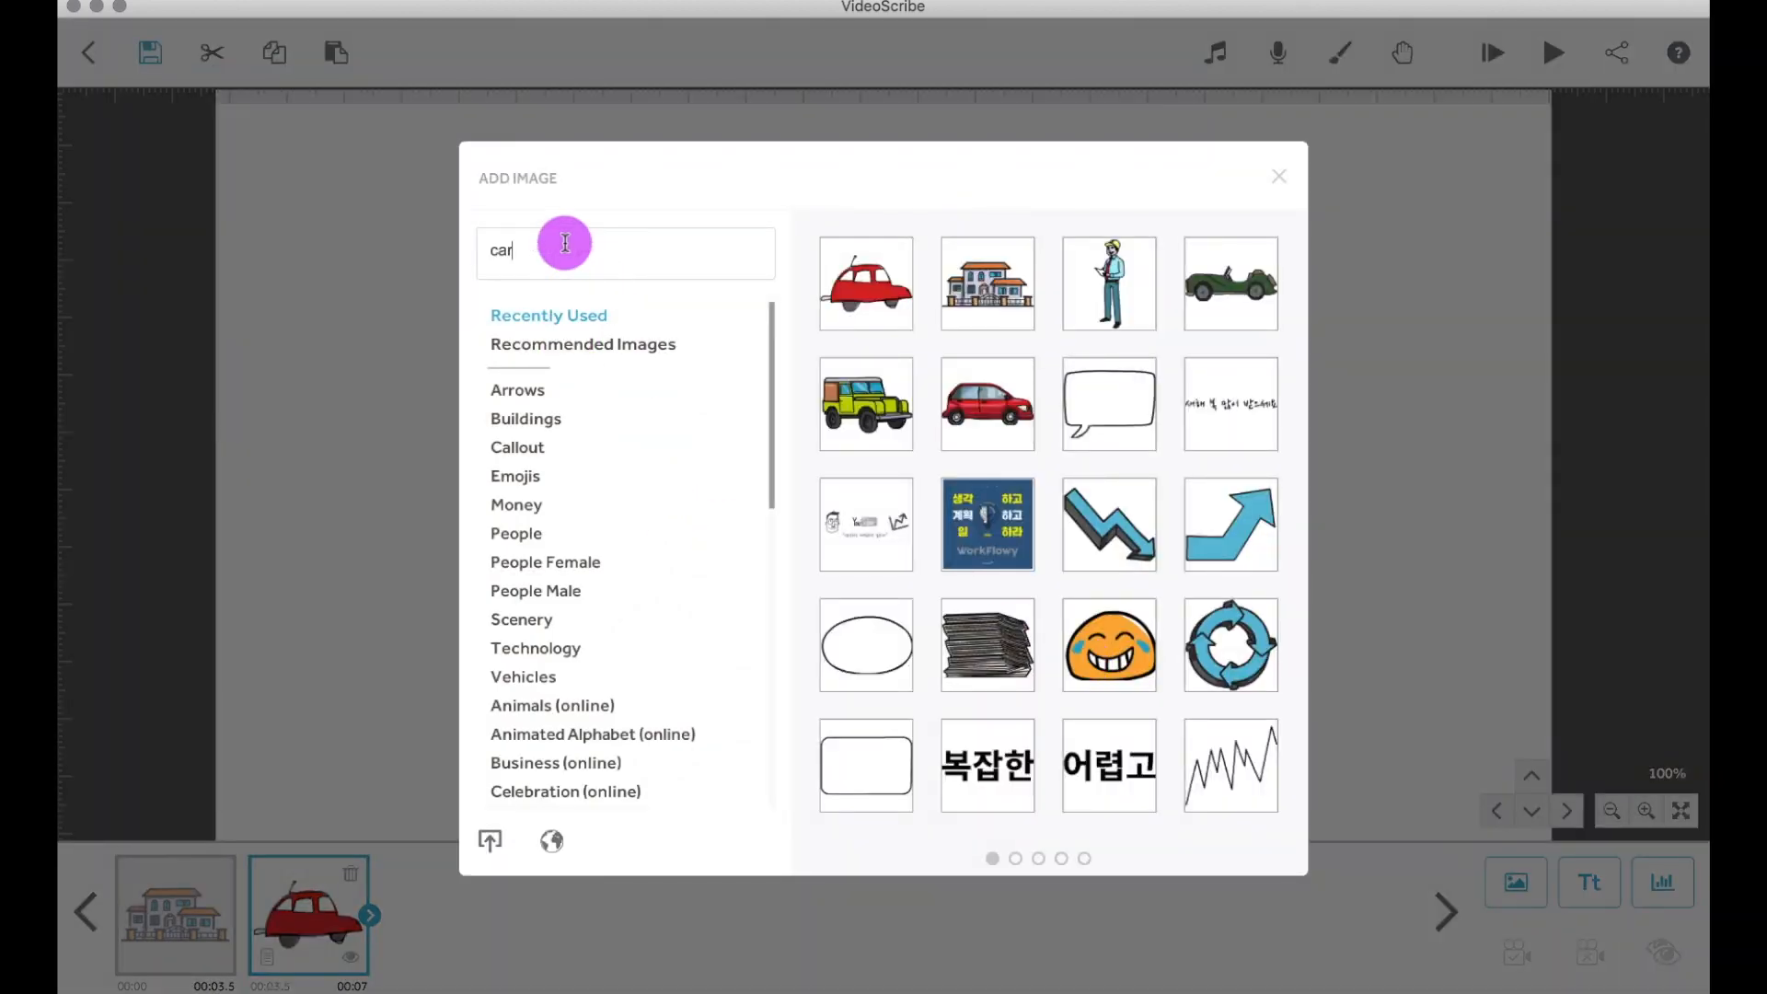
pyautogui.press('Return')
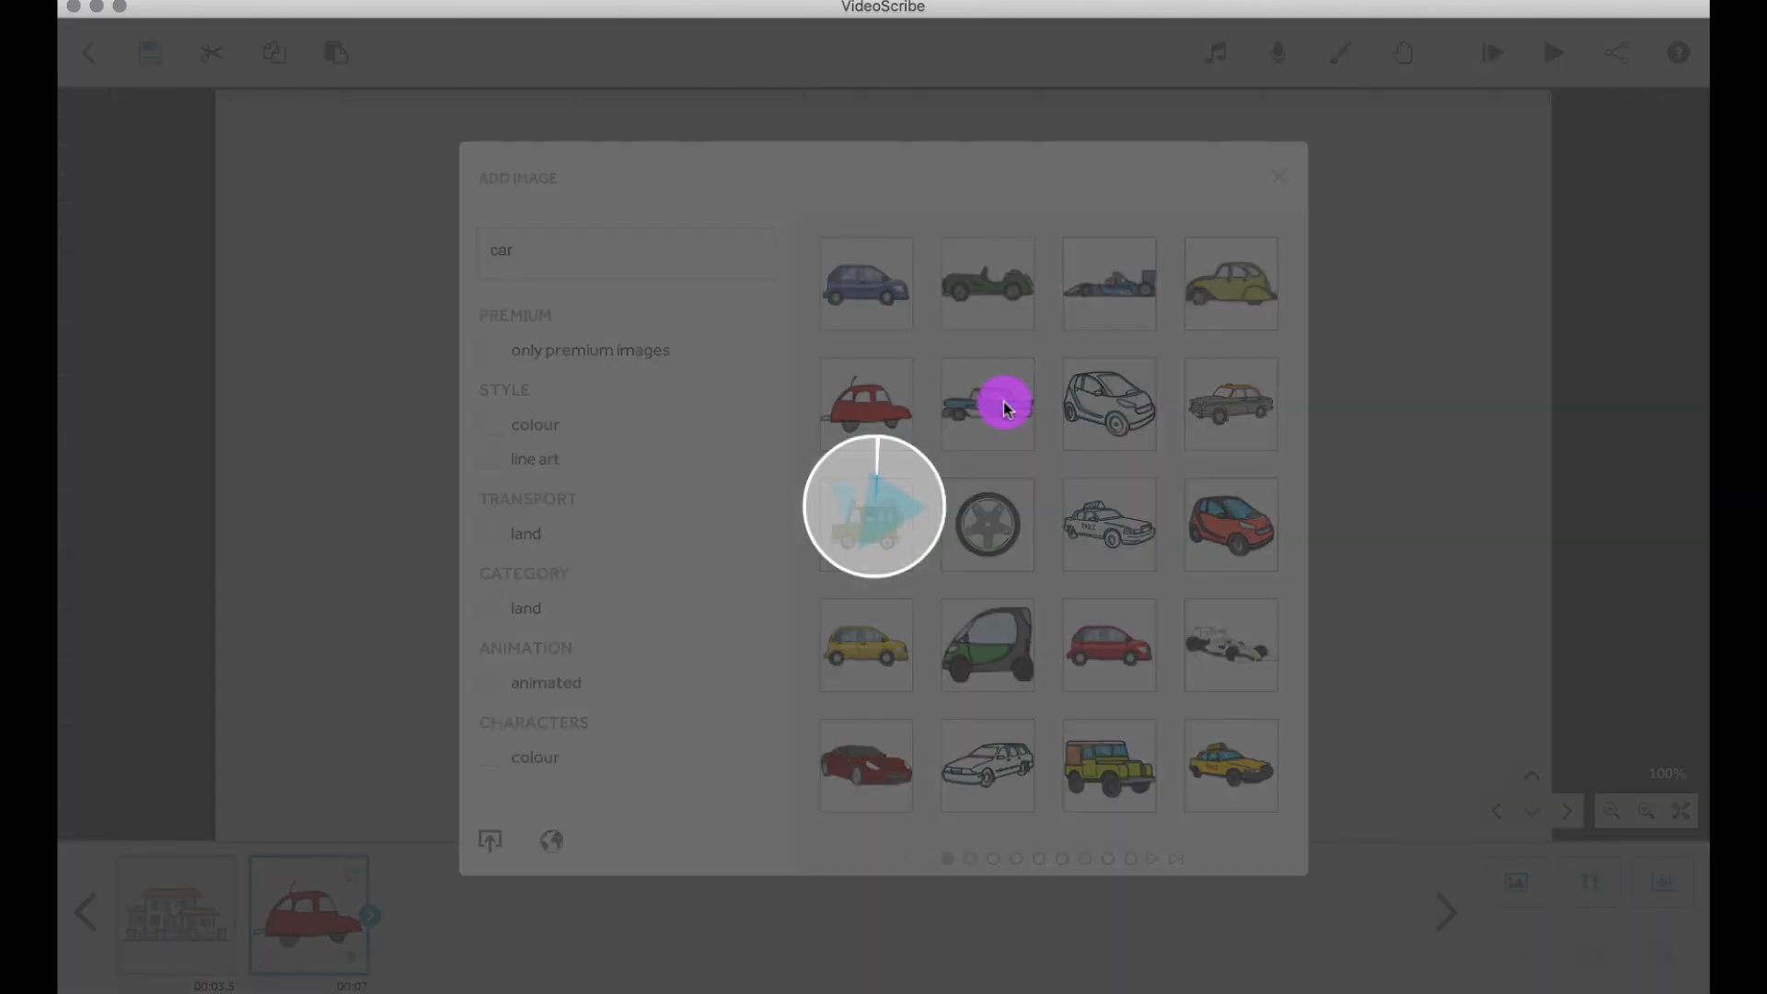
pyautogui.click(1005, 407)
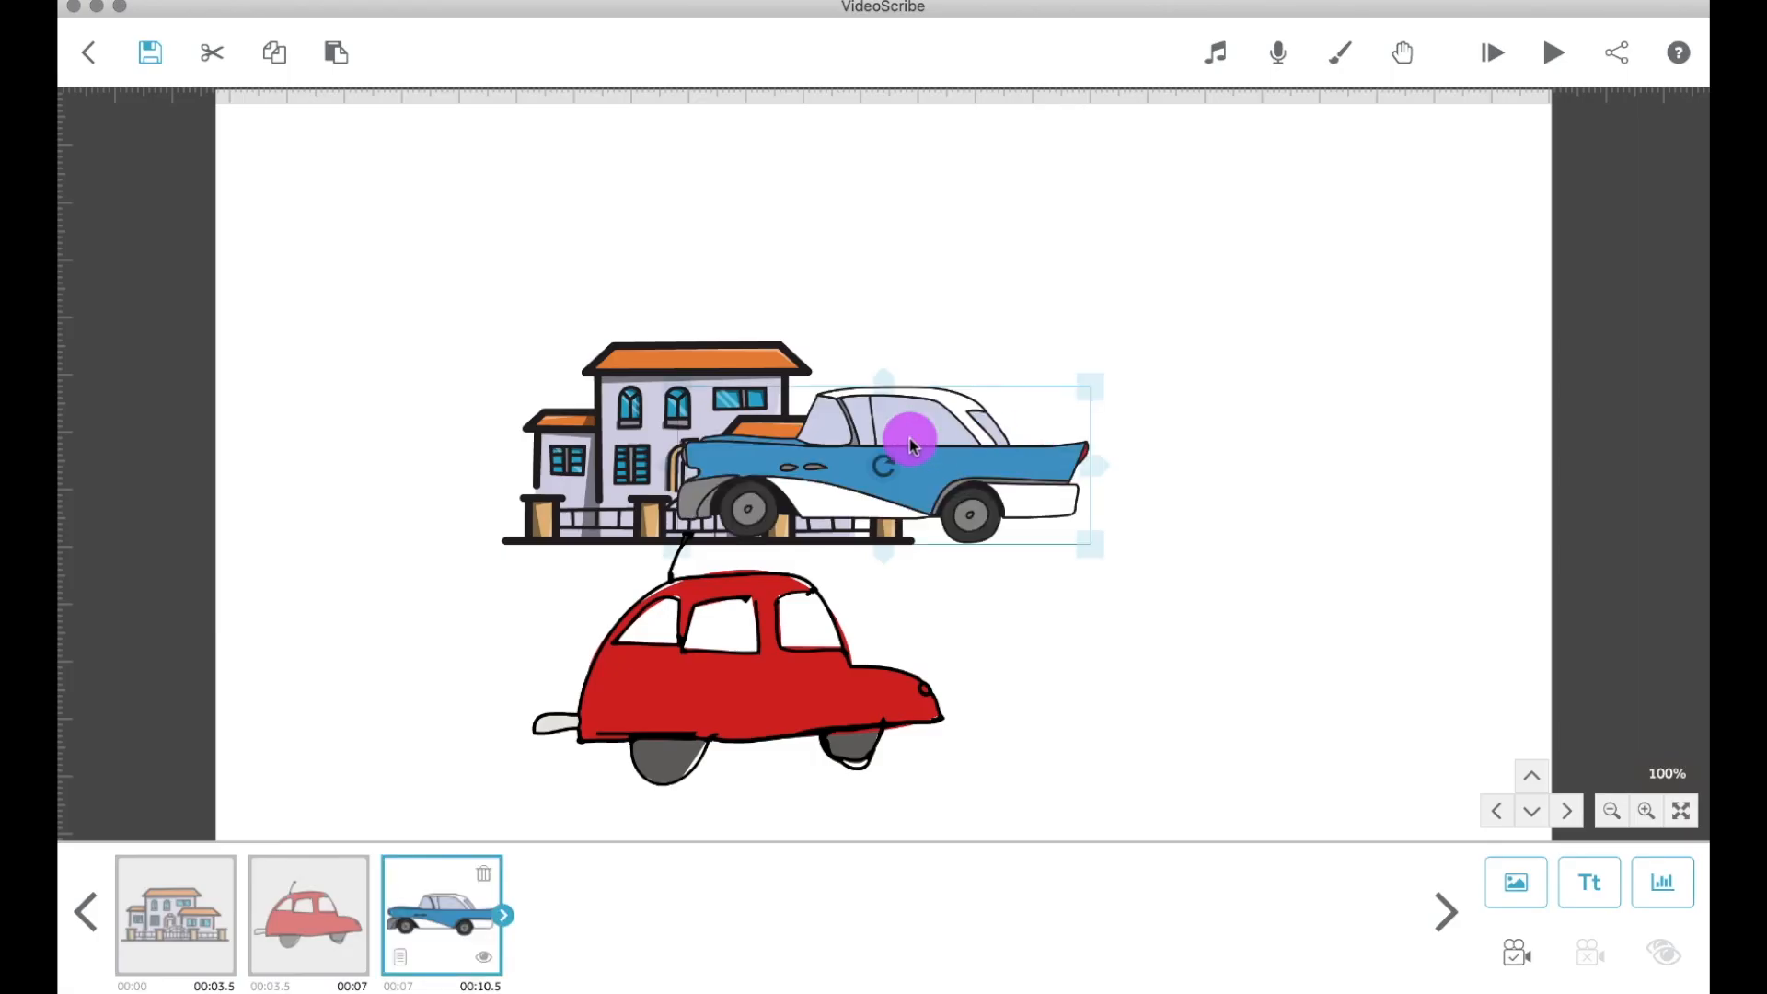
pyautogui.moveTo(968, 469); pyautogui.dragTo(1168, 607)
# Step: Move the villa to the upper-left area of the canvas and enlarge it
pyautogui.click(842, 492)
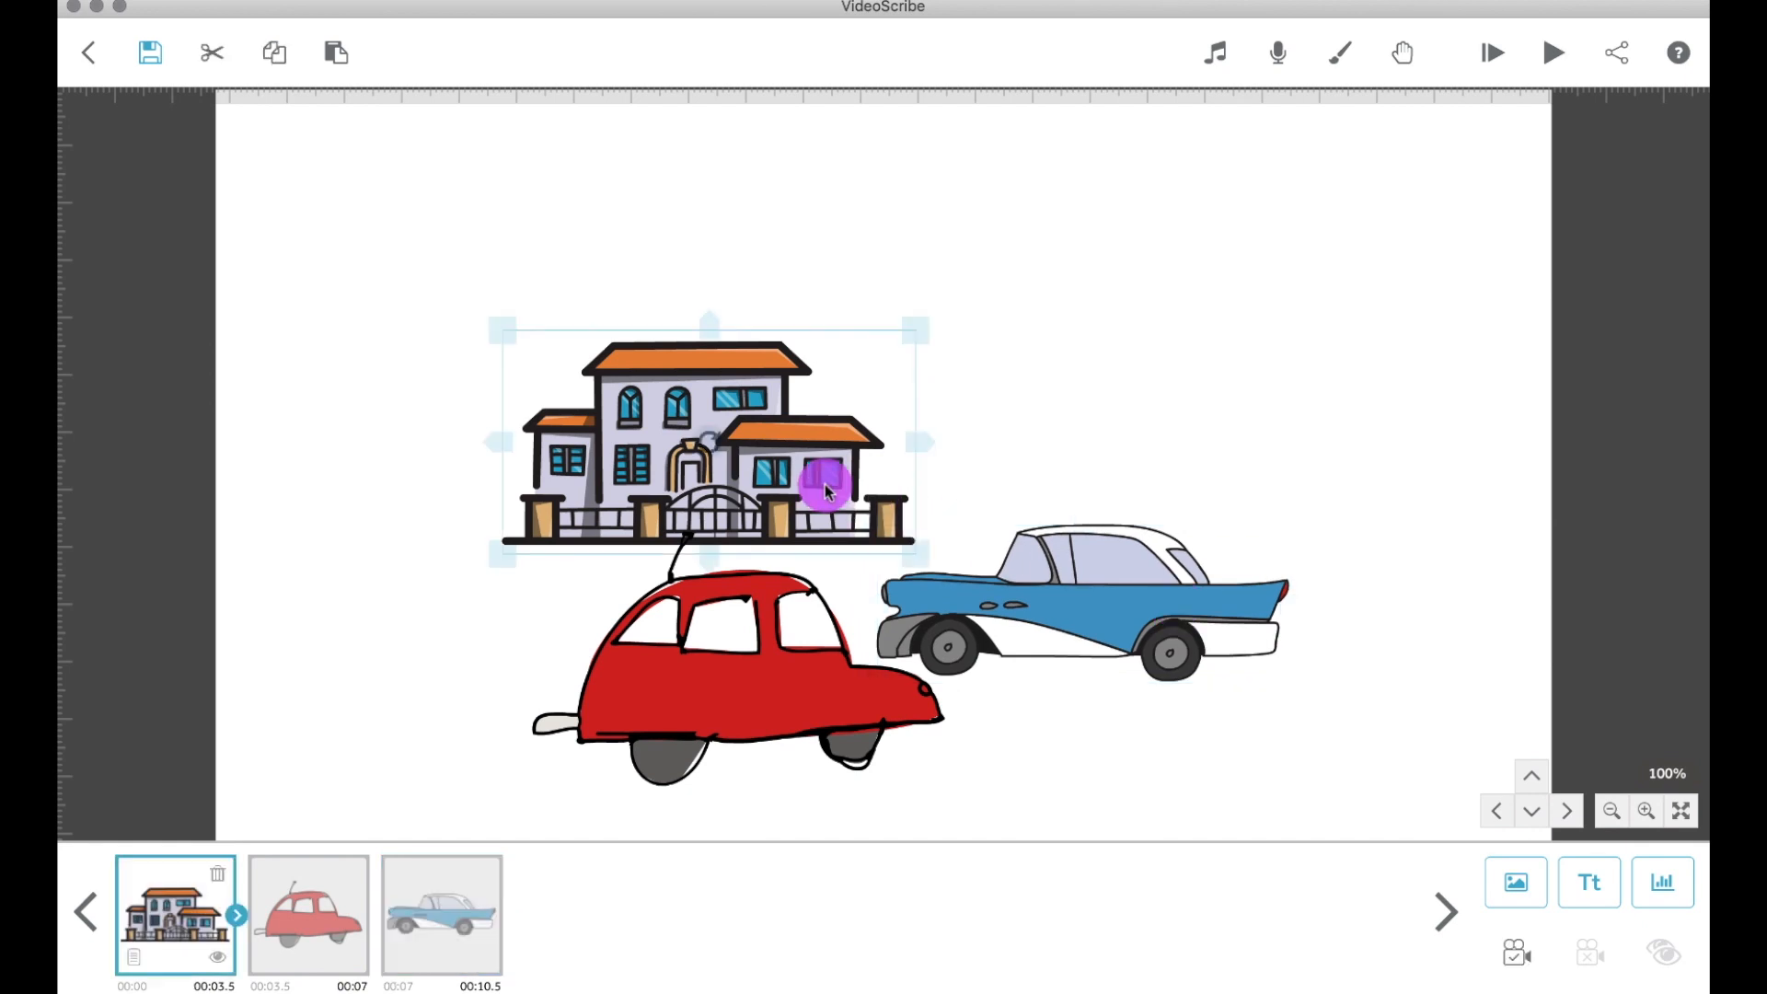
pyautogui.moveTo(808, 445); pyautogui.dragTo(681, 270)
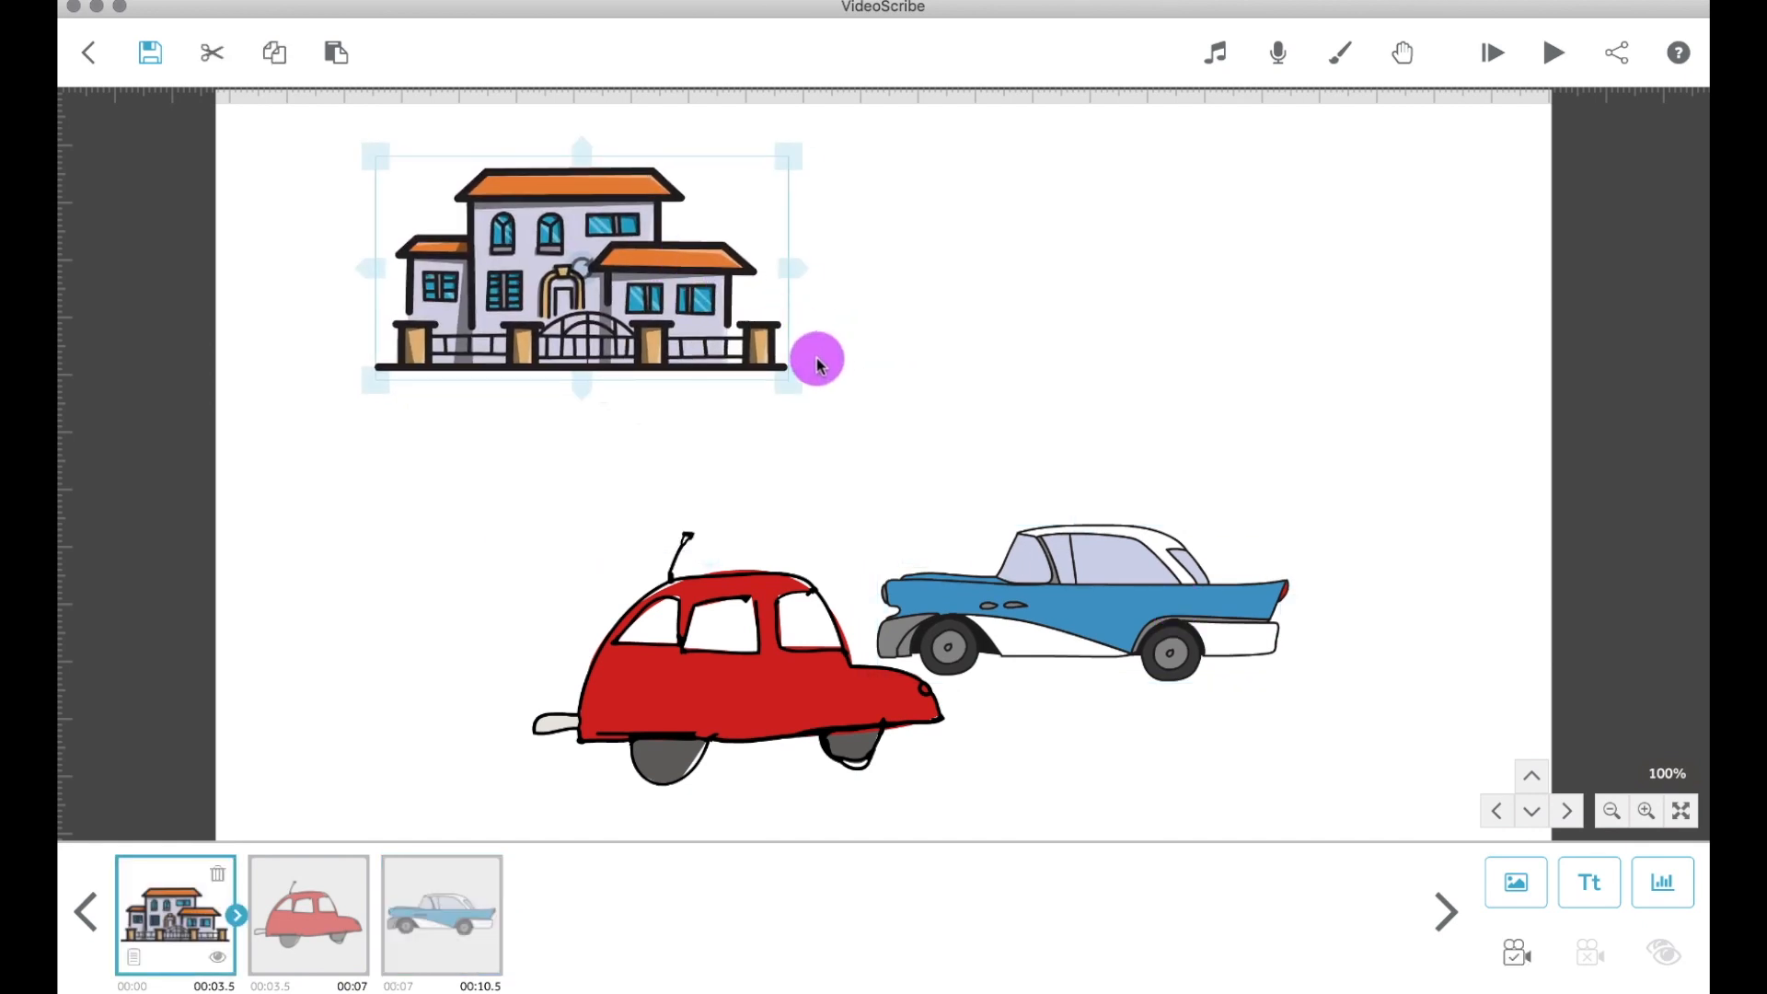
pyautogui.moveTo(795, 383); pyautogui.dragTo(832, 449)
# Step: Shrink the red car and position it beneath the villa, with the blue car directly below it
pyautogui.doubleClick(787, 661)
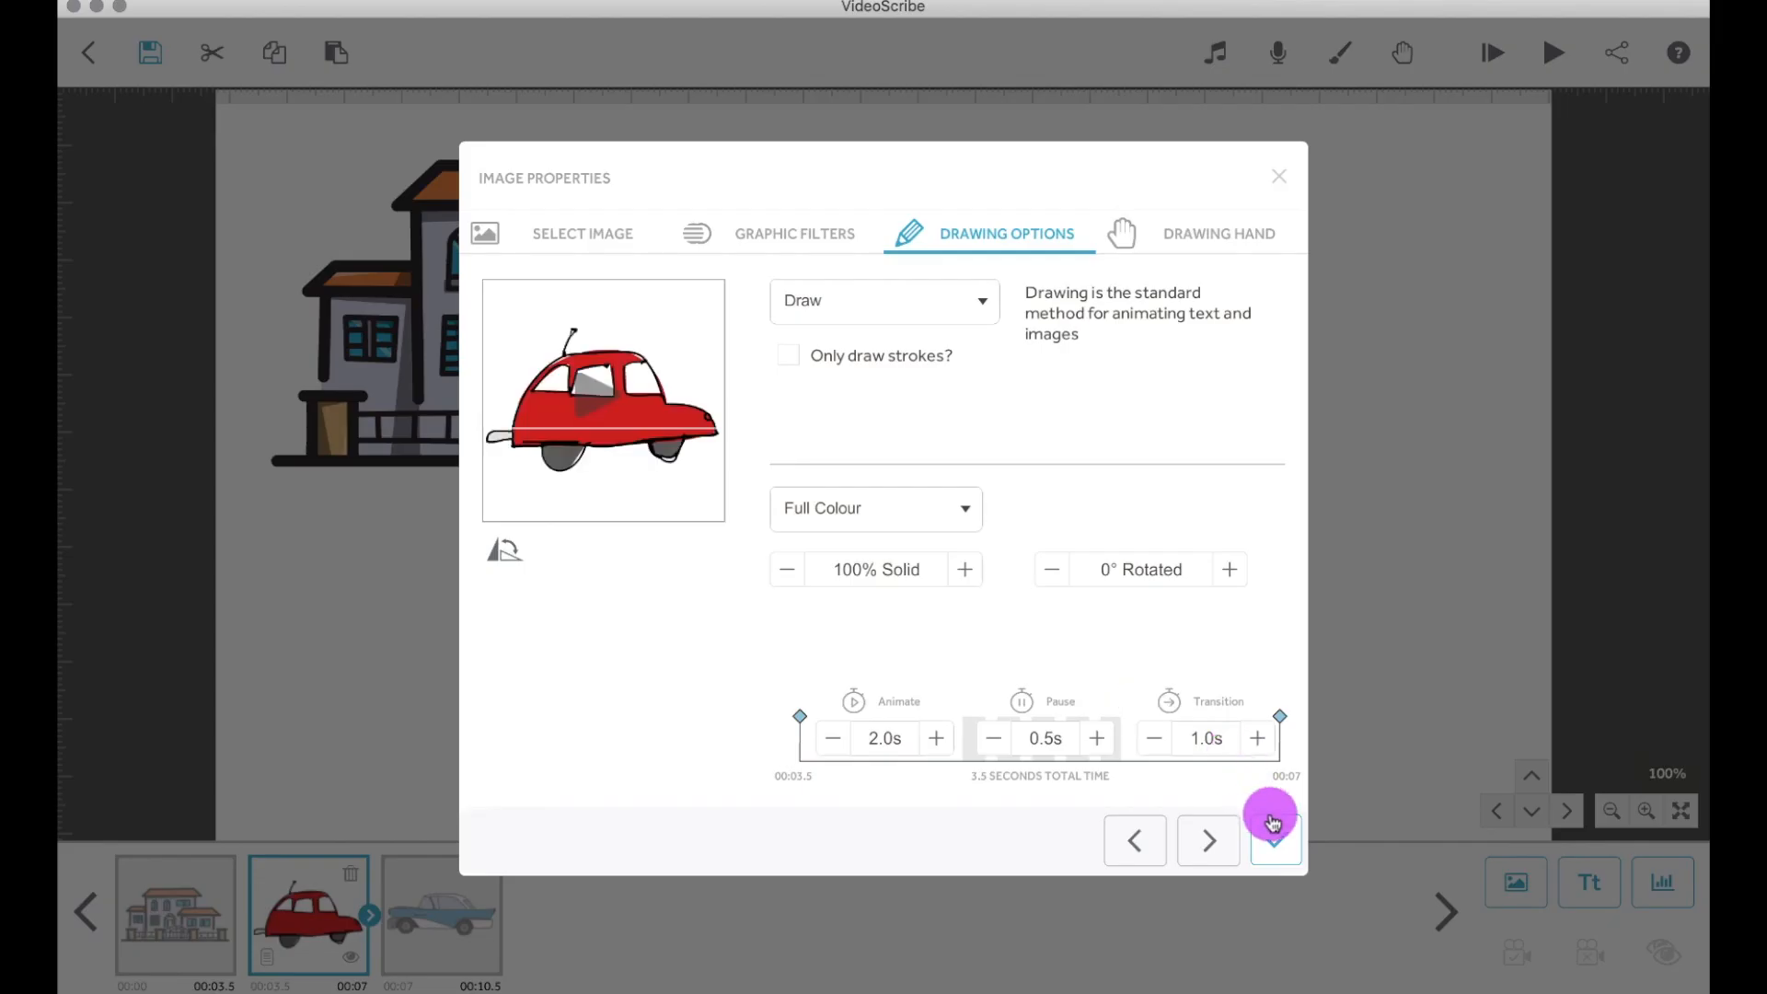
pyautogui.click(1273, 822)
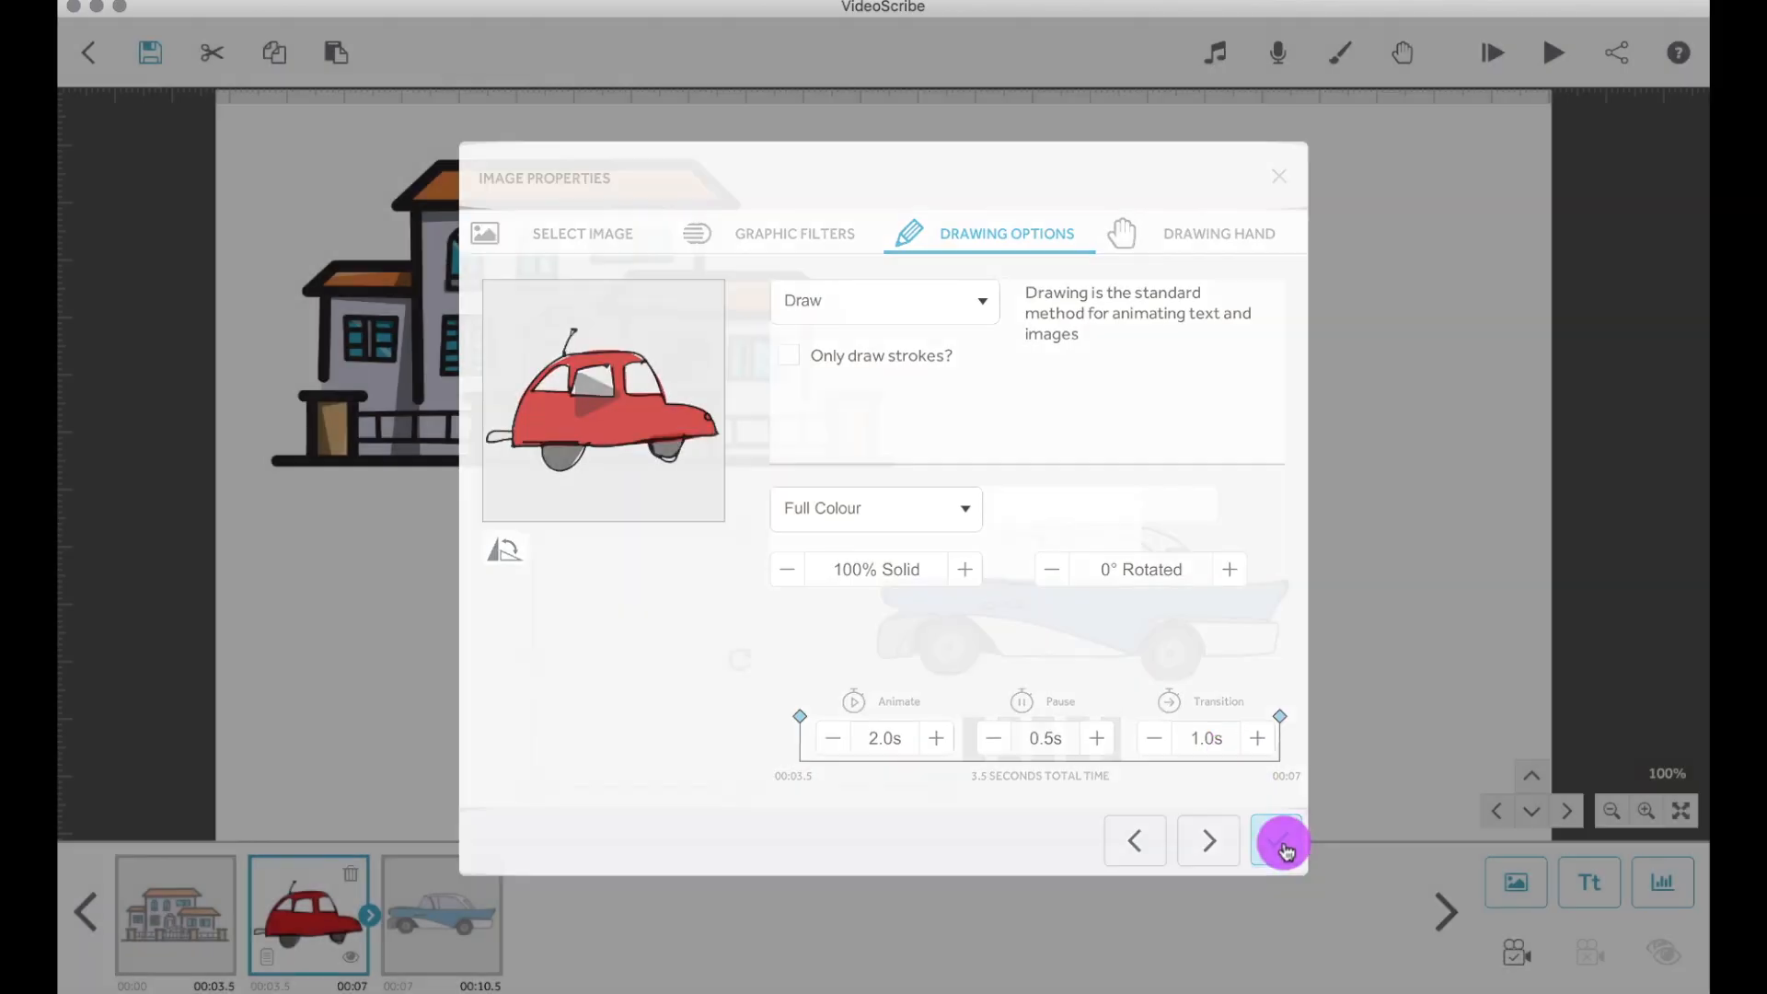
pyautogui.moveTo(907, 680); pyautogui.dragTo(865, 616)
pyautogui.moveTo(915, 722); pyautogui.dragTo(842, 690)
pyautogui.moveTo(1037, 631); pyautogui.dragTo(1045, 588)
pyautogui.moveTo(1184, 602); pyautogui.dragTo(842, 746)
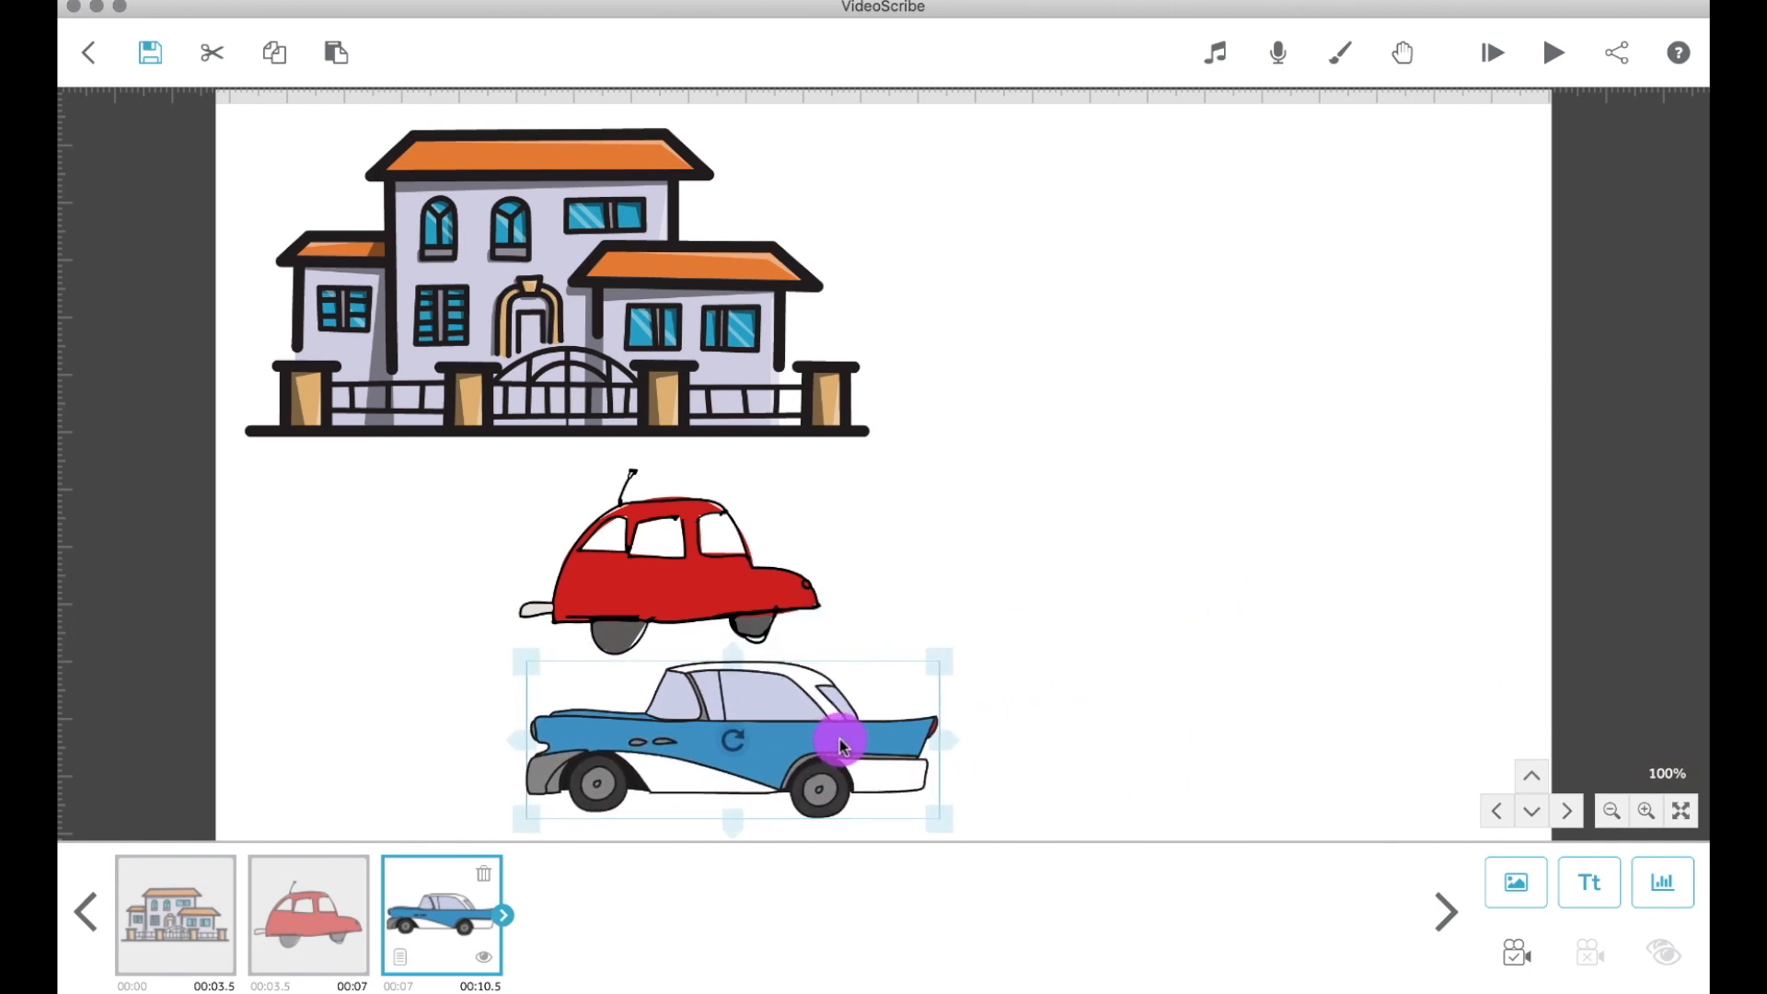
# Step: Add the hard-hatted builder in the green shirt from the People images and place him on the canvas to the right of the villa
pyautogui.click(1511, 876)
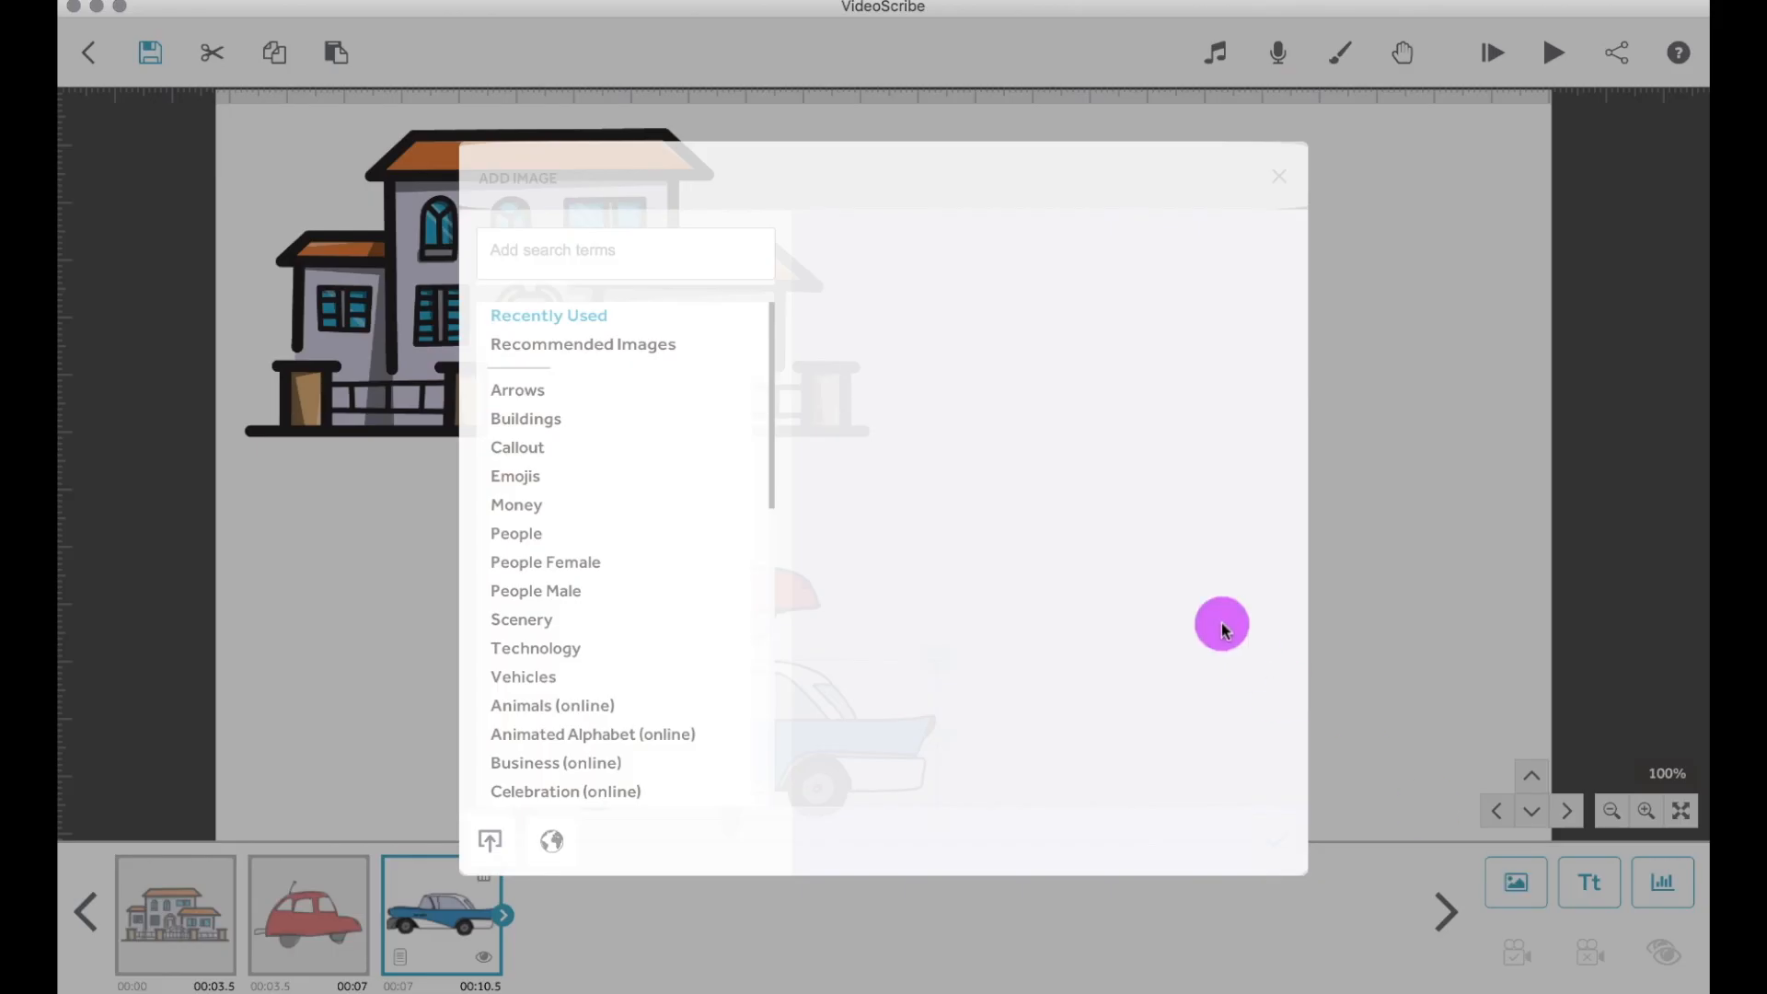
pyautogui.click(541, 538)
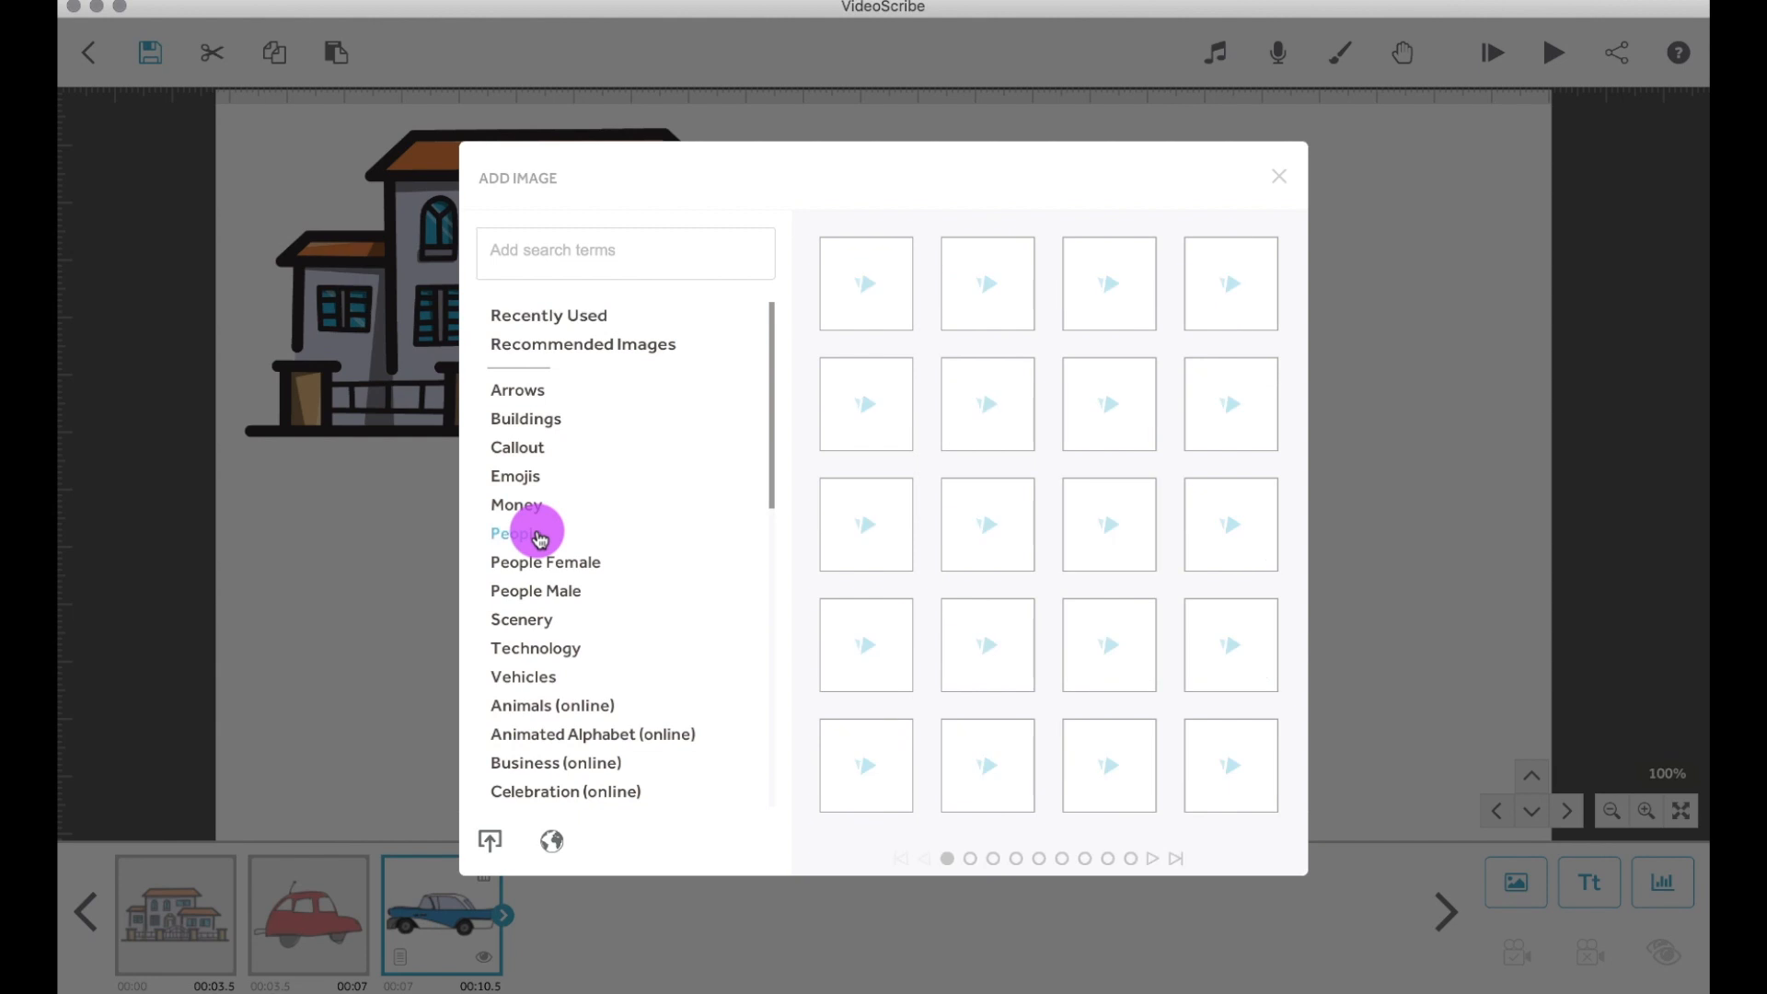
pyautogui.click(969, 861)
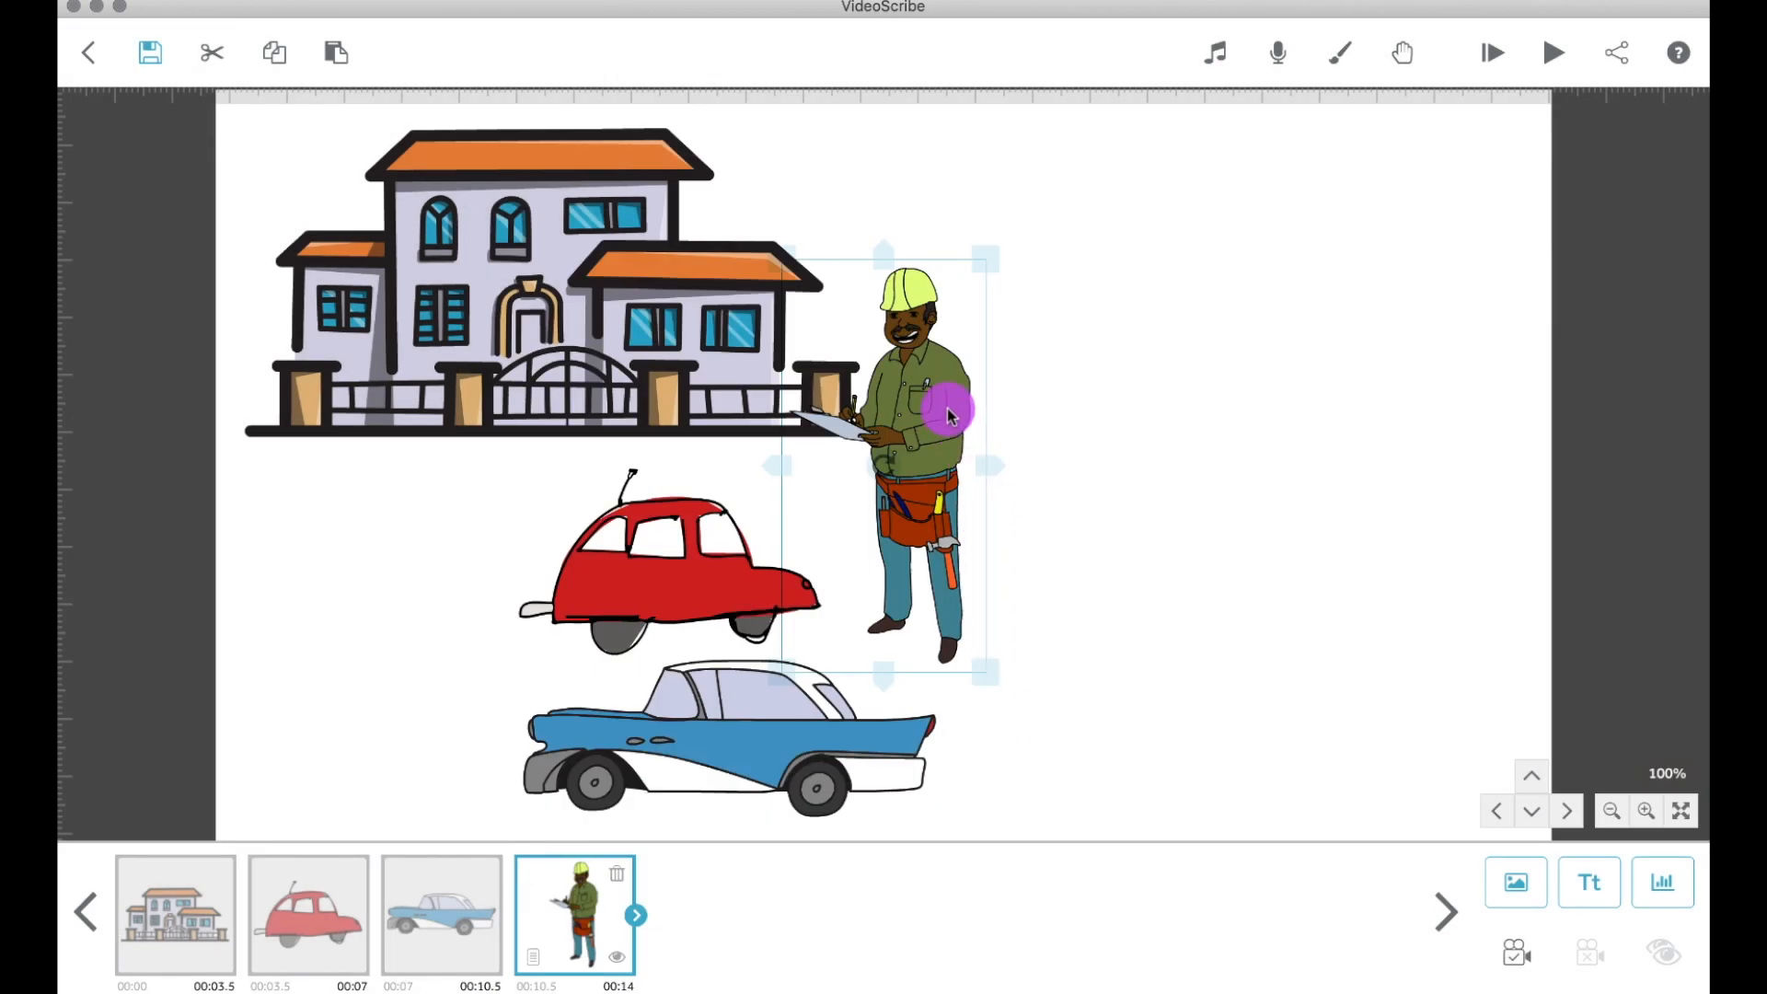
pyautogui.moveTo(951, 413); pyautogui.dragTo(1164, 374)
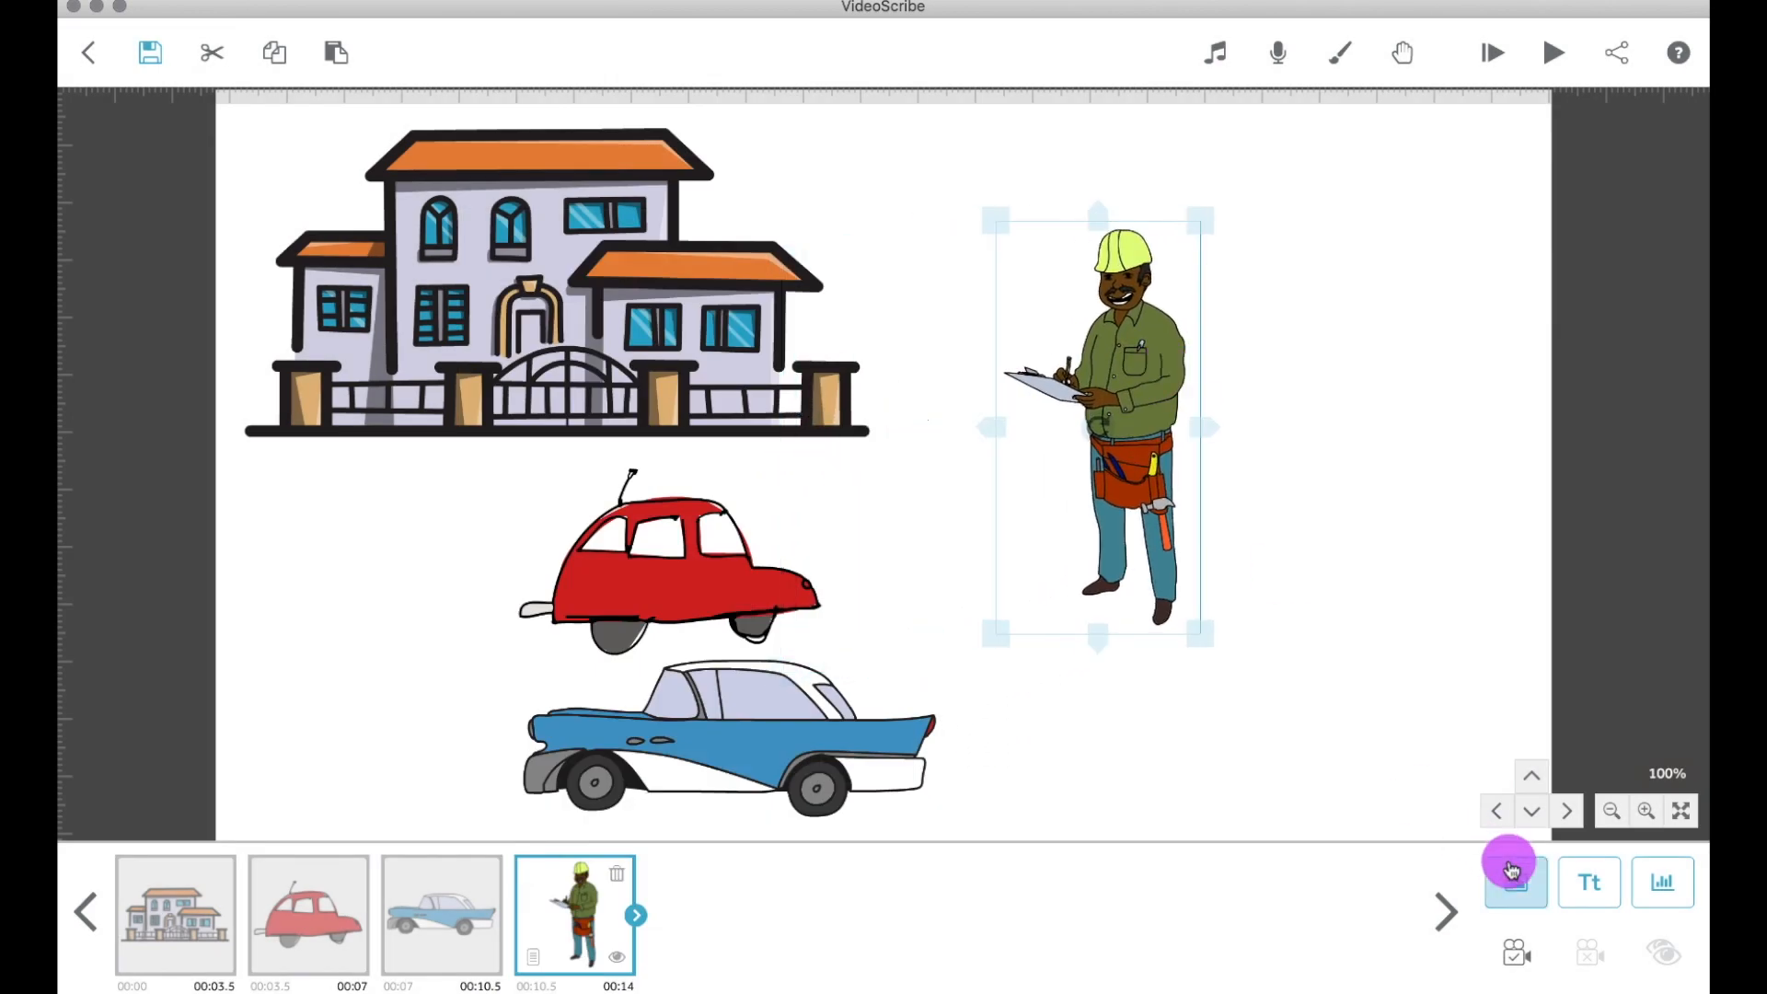
# Step: Add the hard-hatted man with the red tie from the People images and place him between the villa and the builder
pyautogui.click(1510, 867)
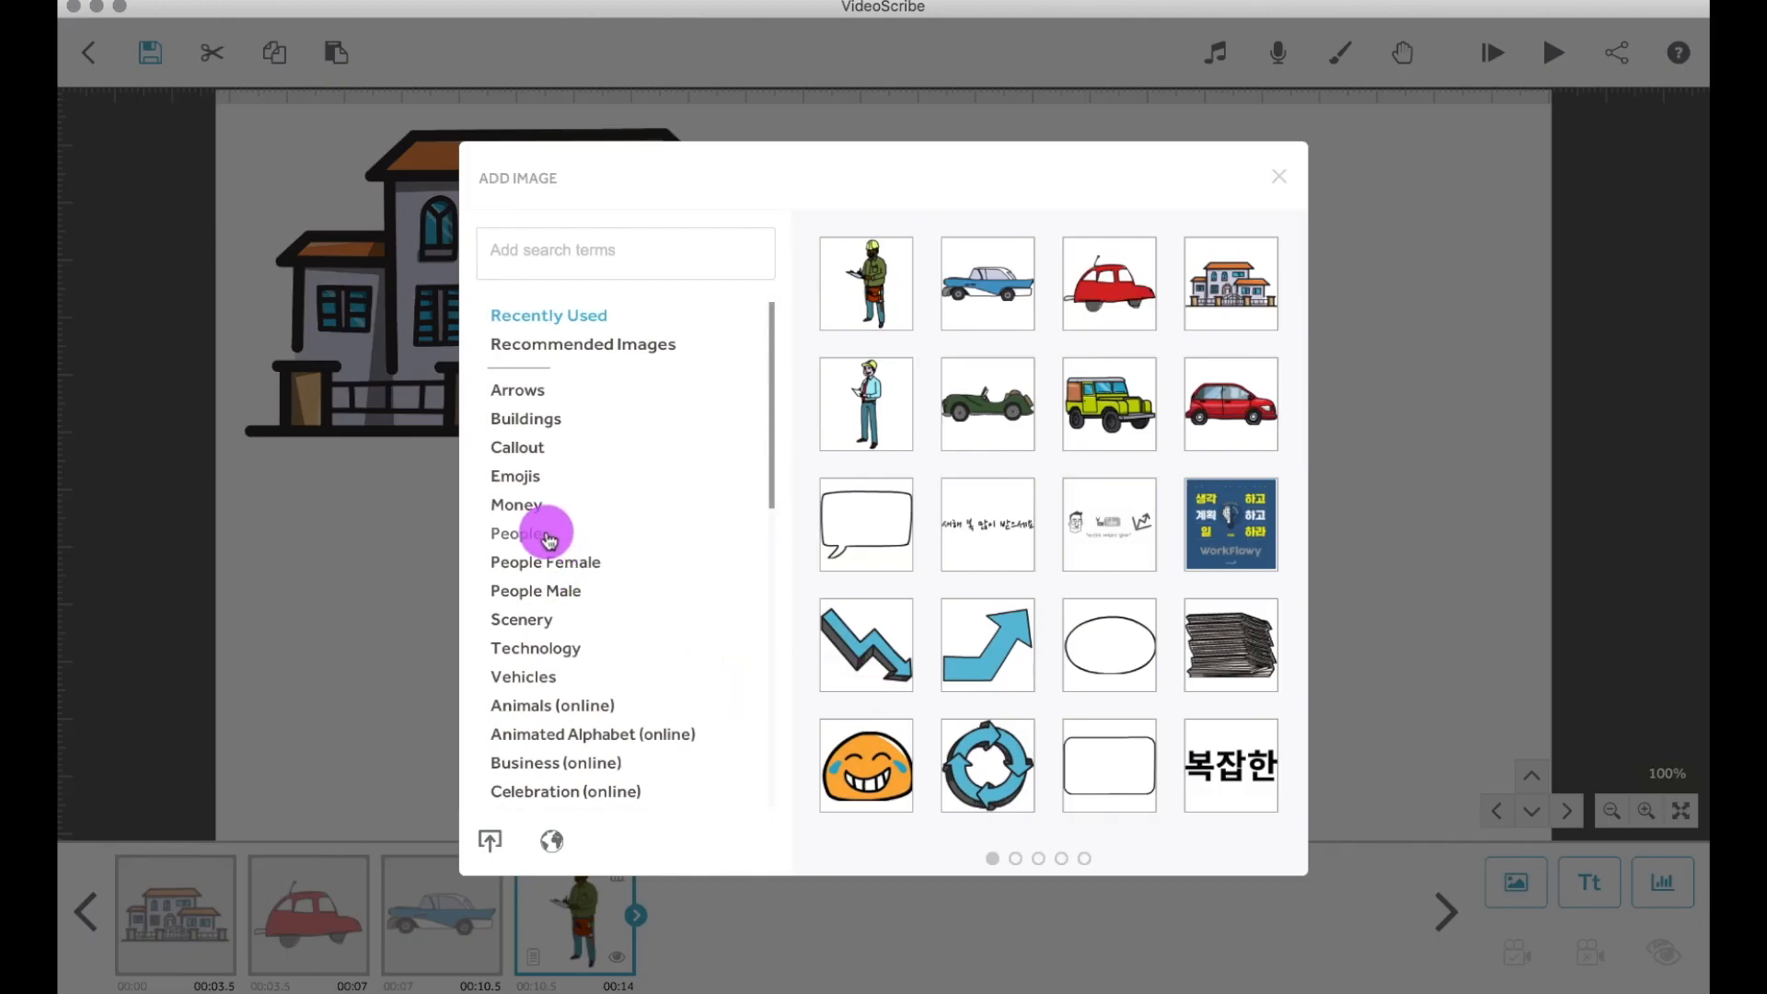
pyautogui.click(545, 534)
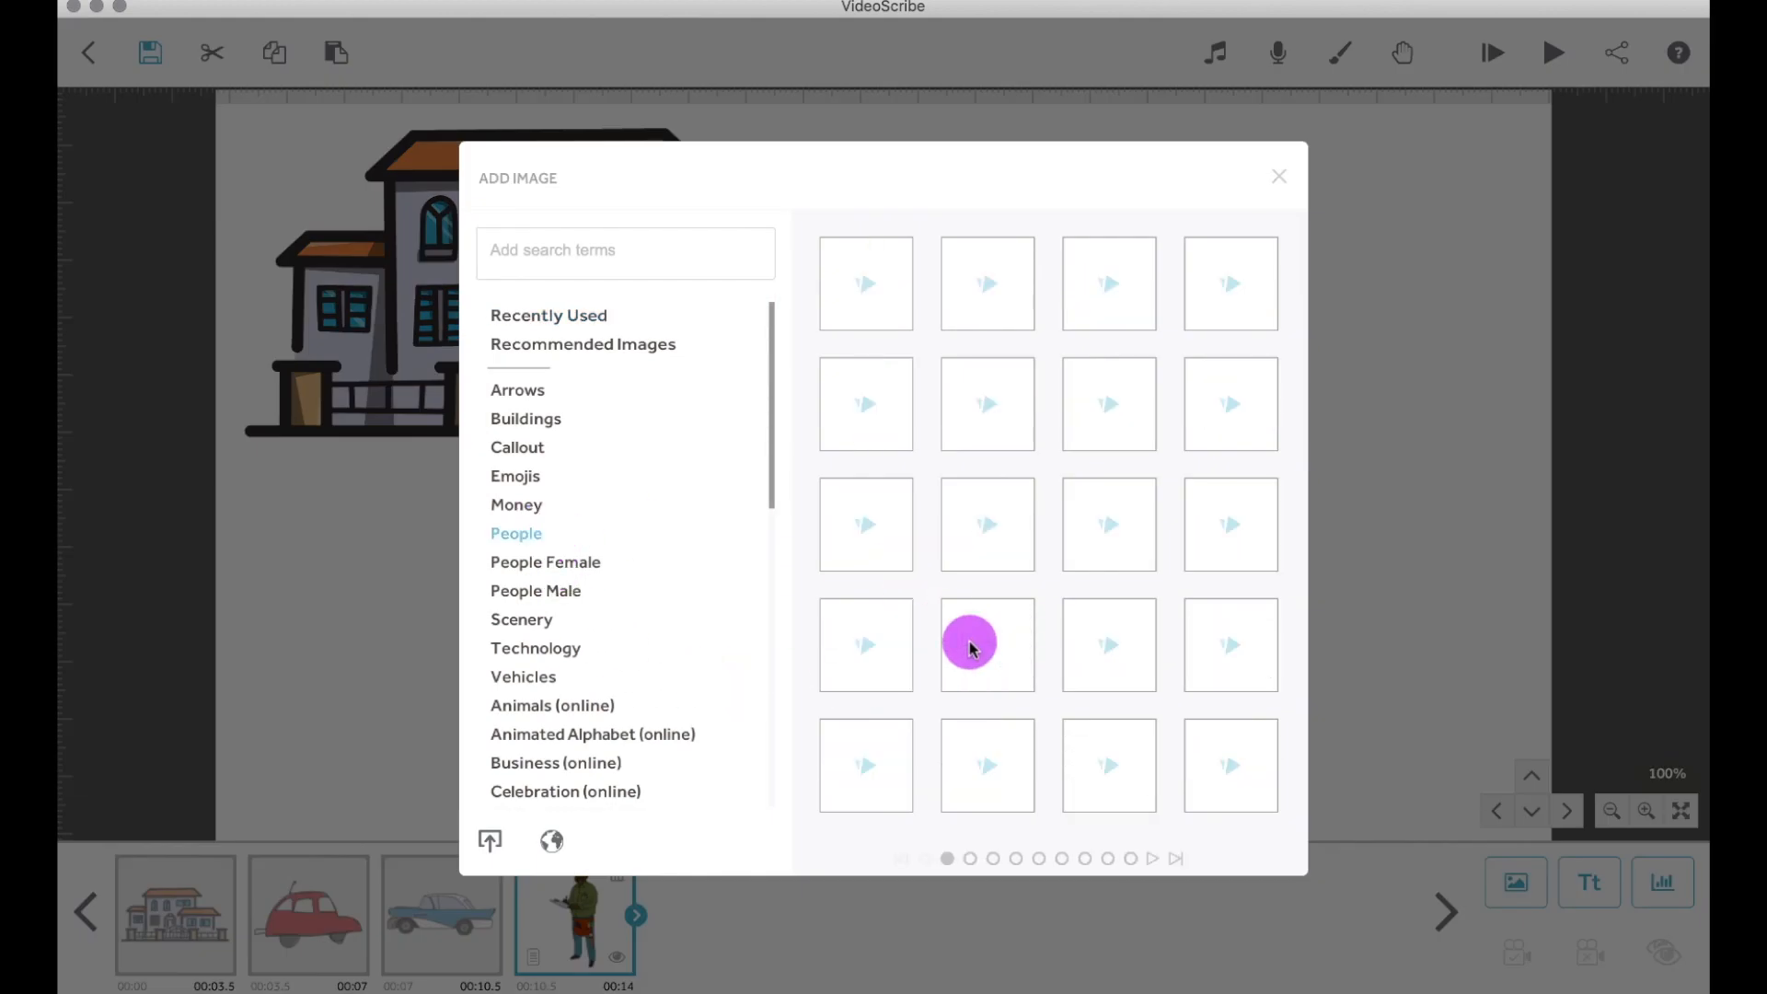
pyautogui.click(987, 862)
pyautogui.click(970, 862)
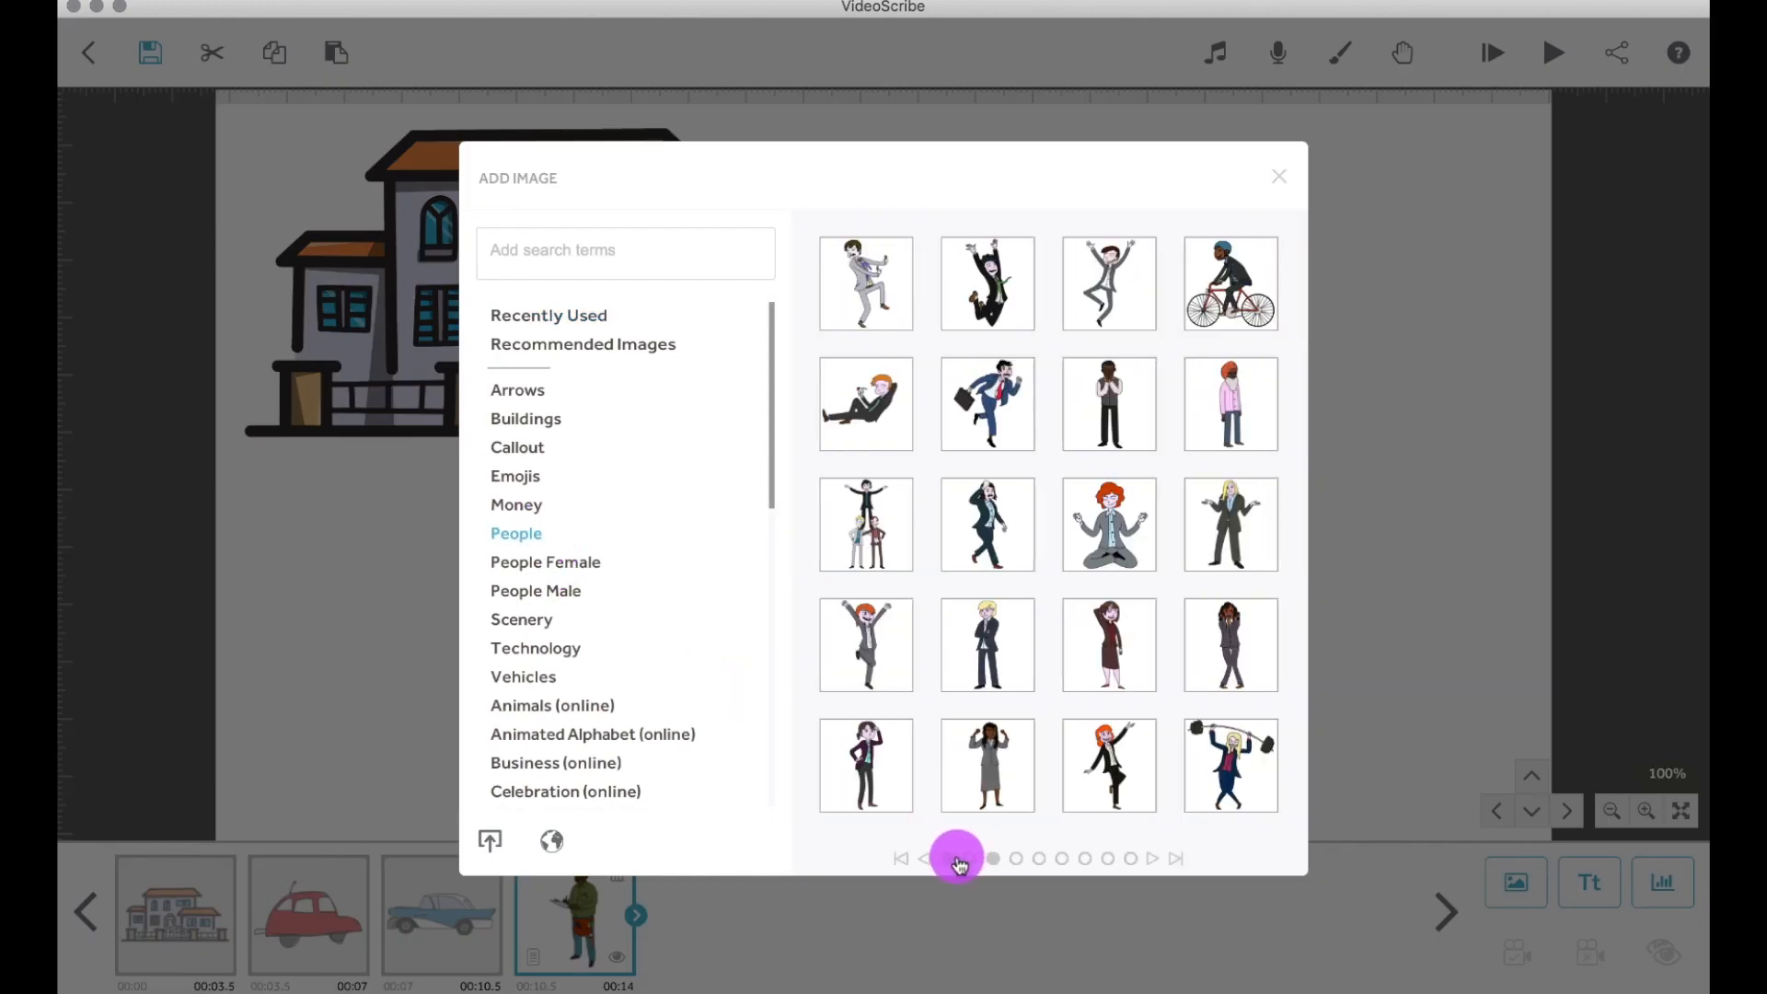
pyautogui.click(957, 862)
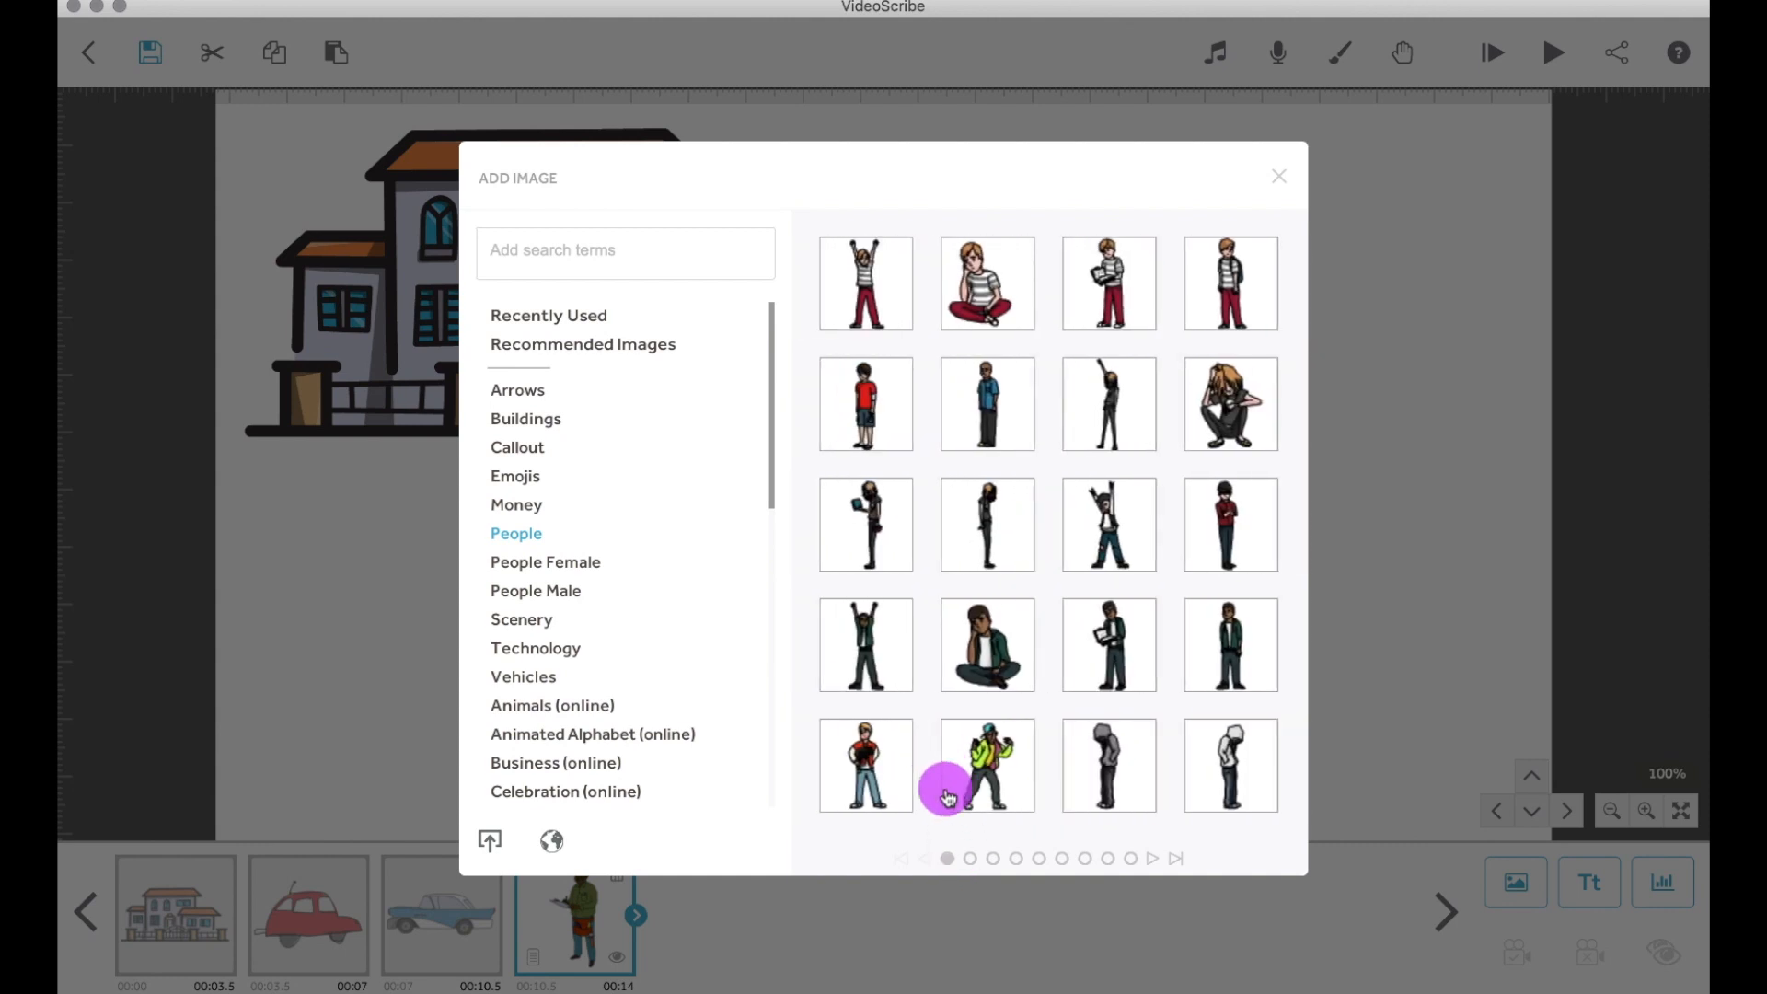
pyautogui.click(972, 865)
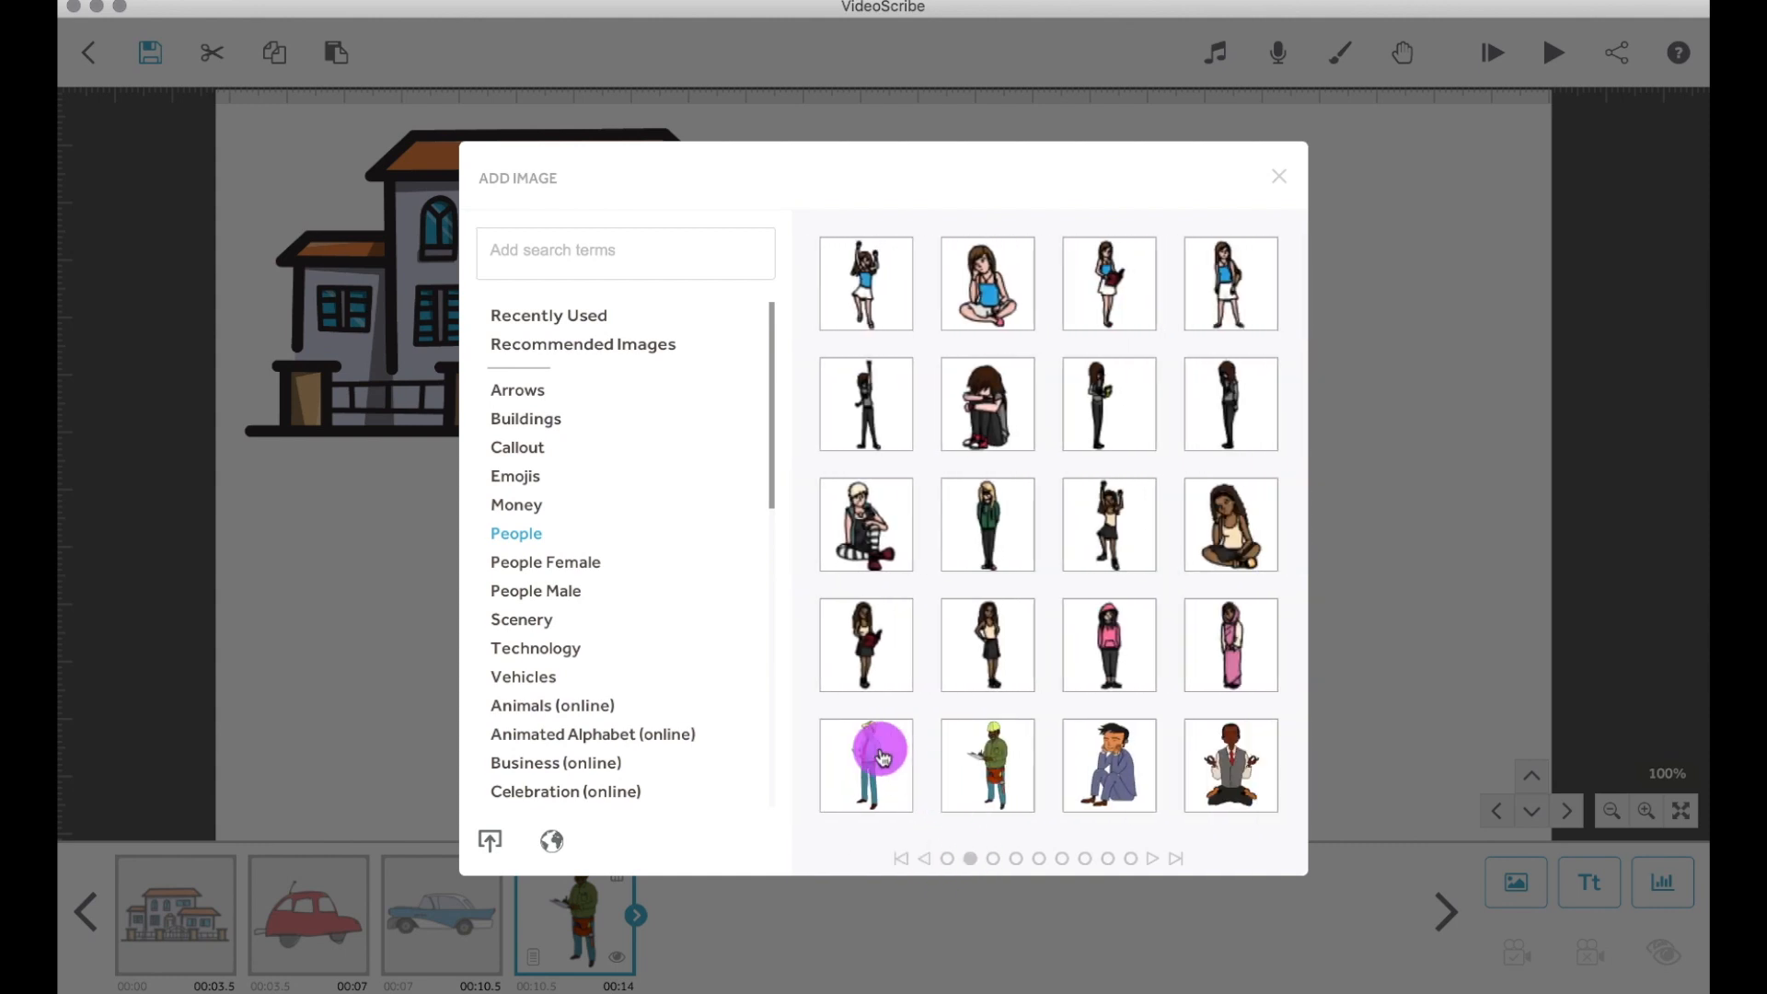
pyautogui.click(881, 755)
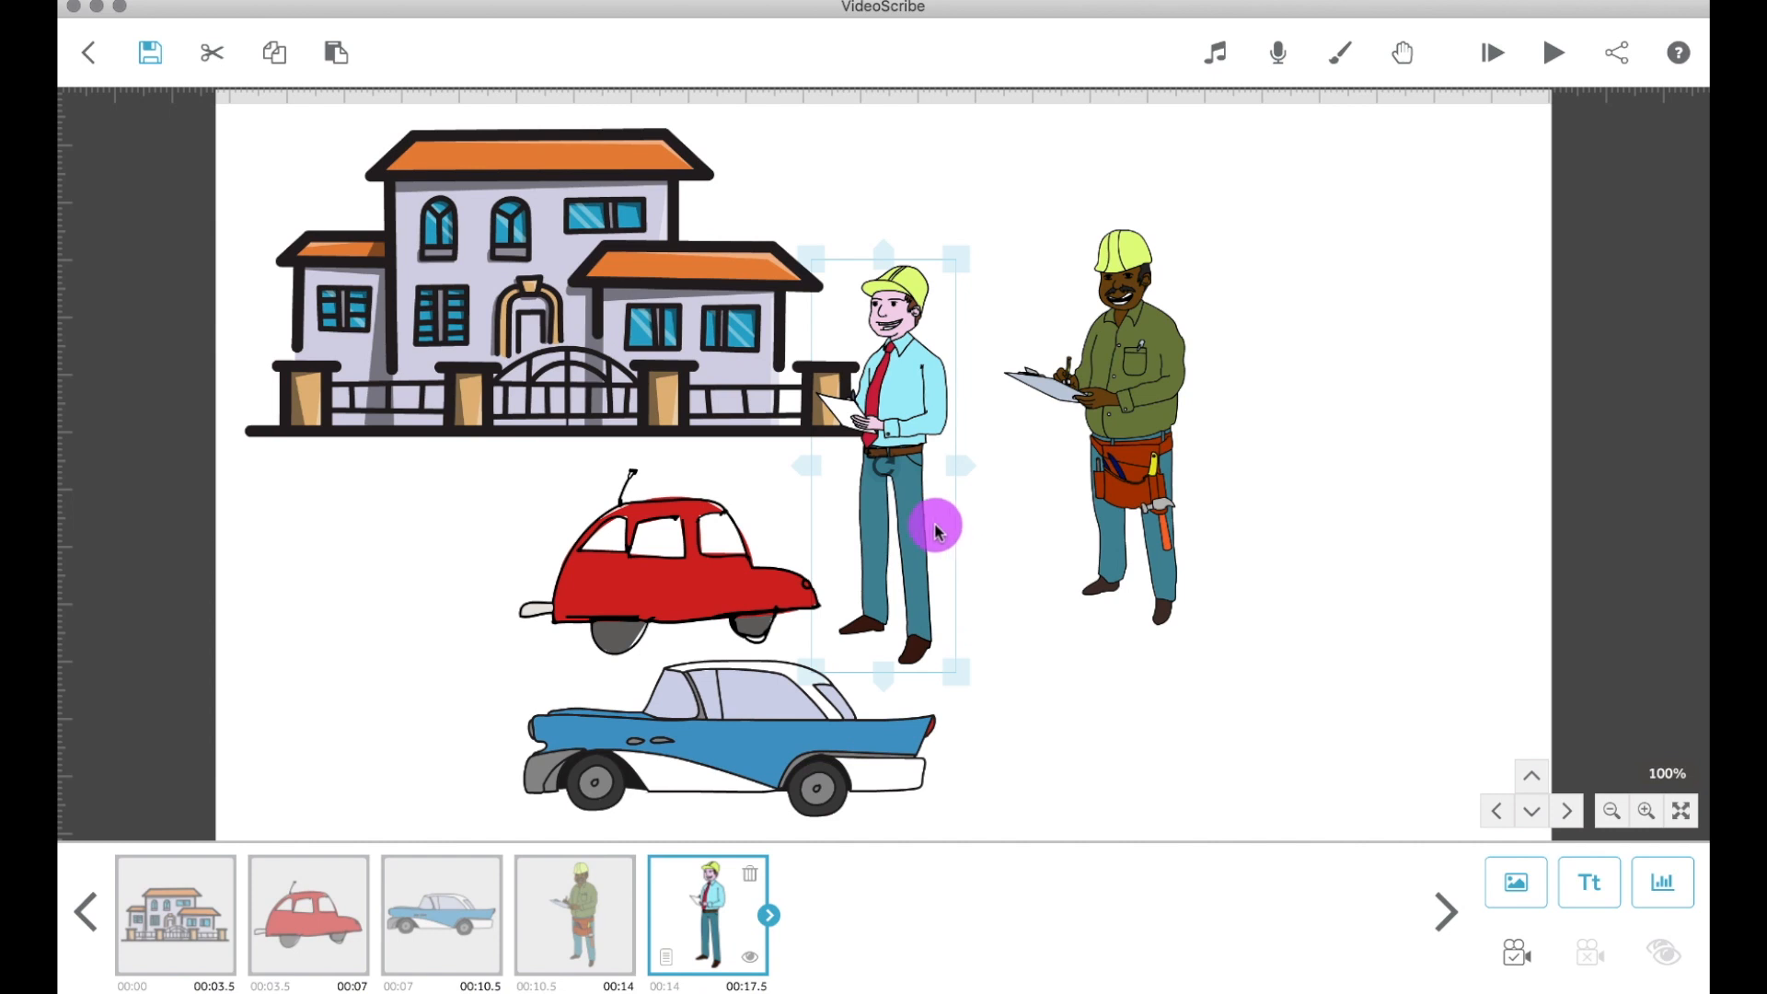
pyautogui.moveTo(920, 485); pyautogui.dragTo(1035, 465)
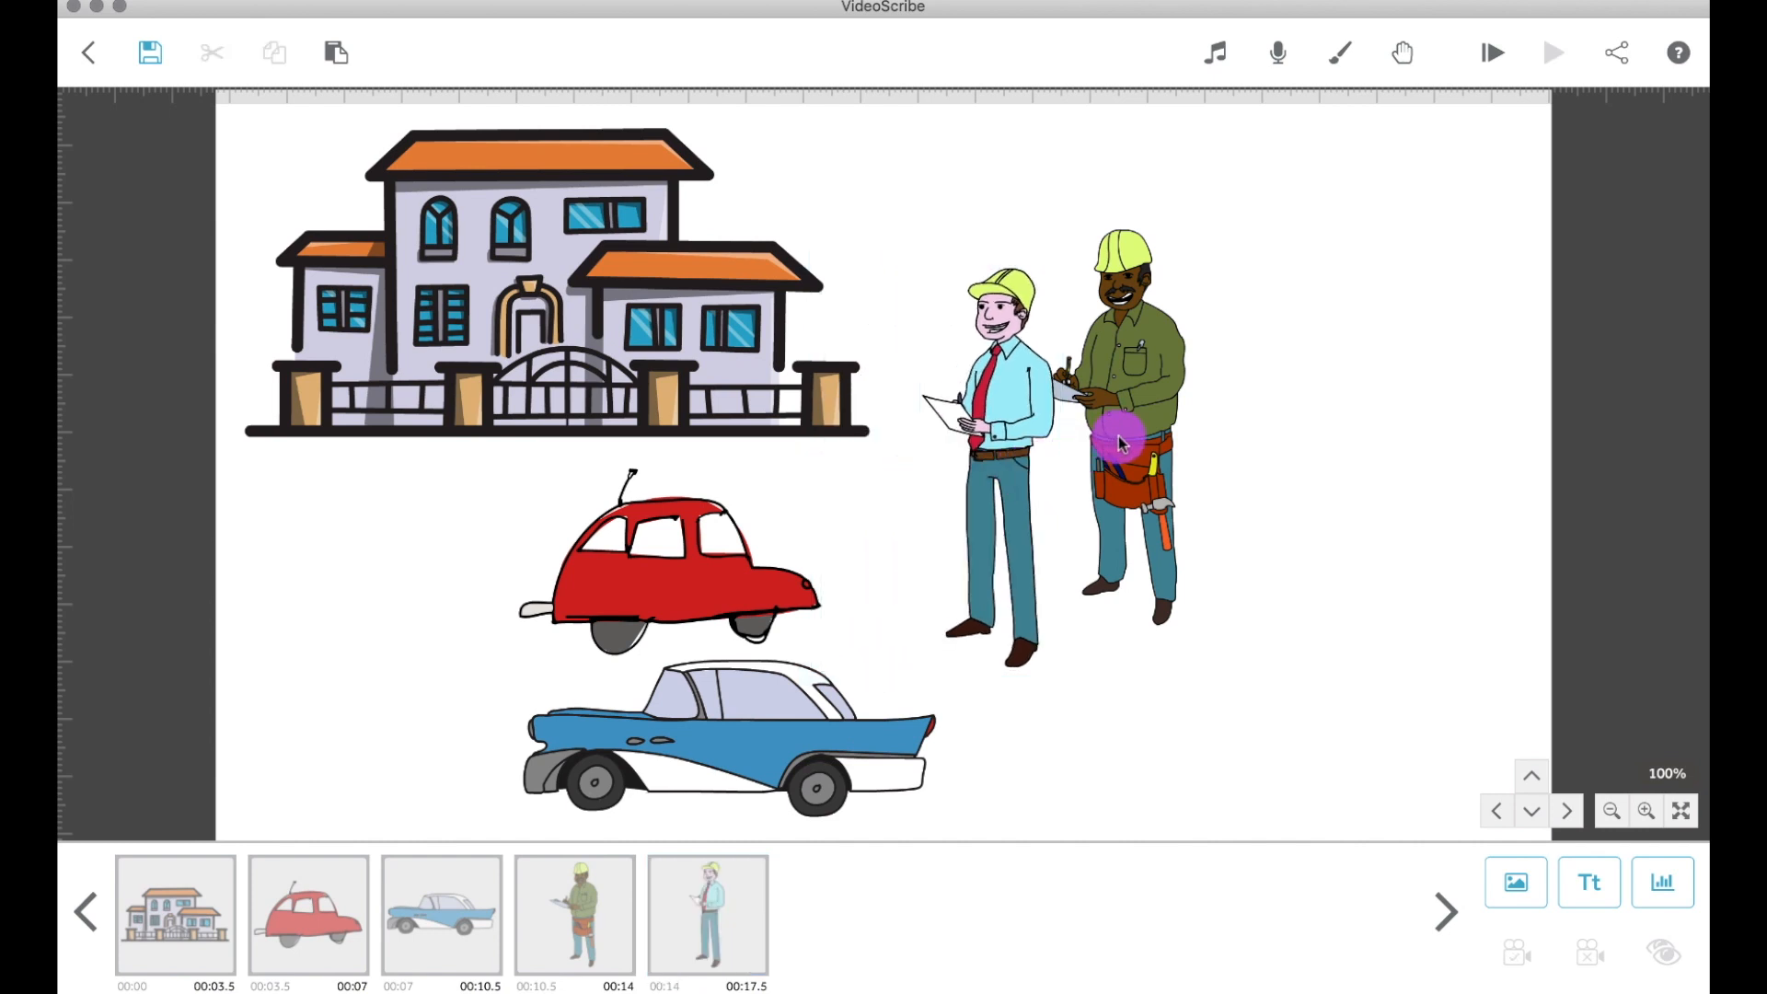
# Step: Cut the green-shirted builder from the scene and move the man with the red tie slightly right and down into the freed space
pyautogui.click(1120, 440)
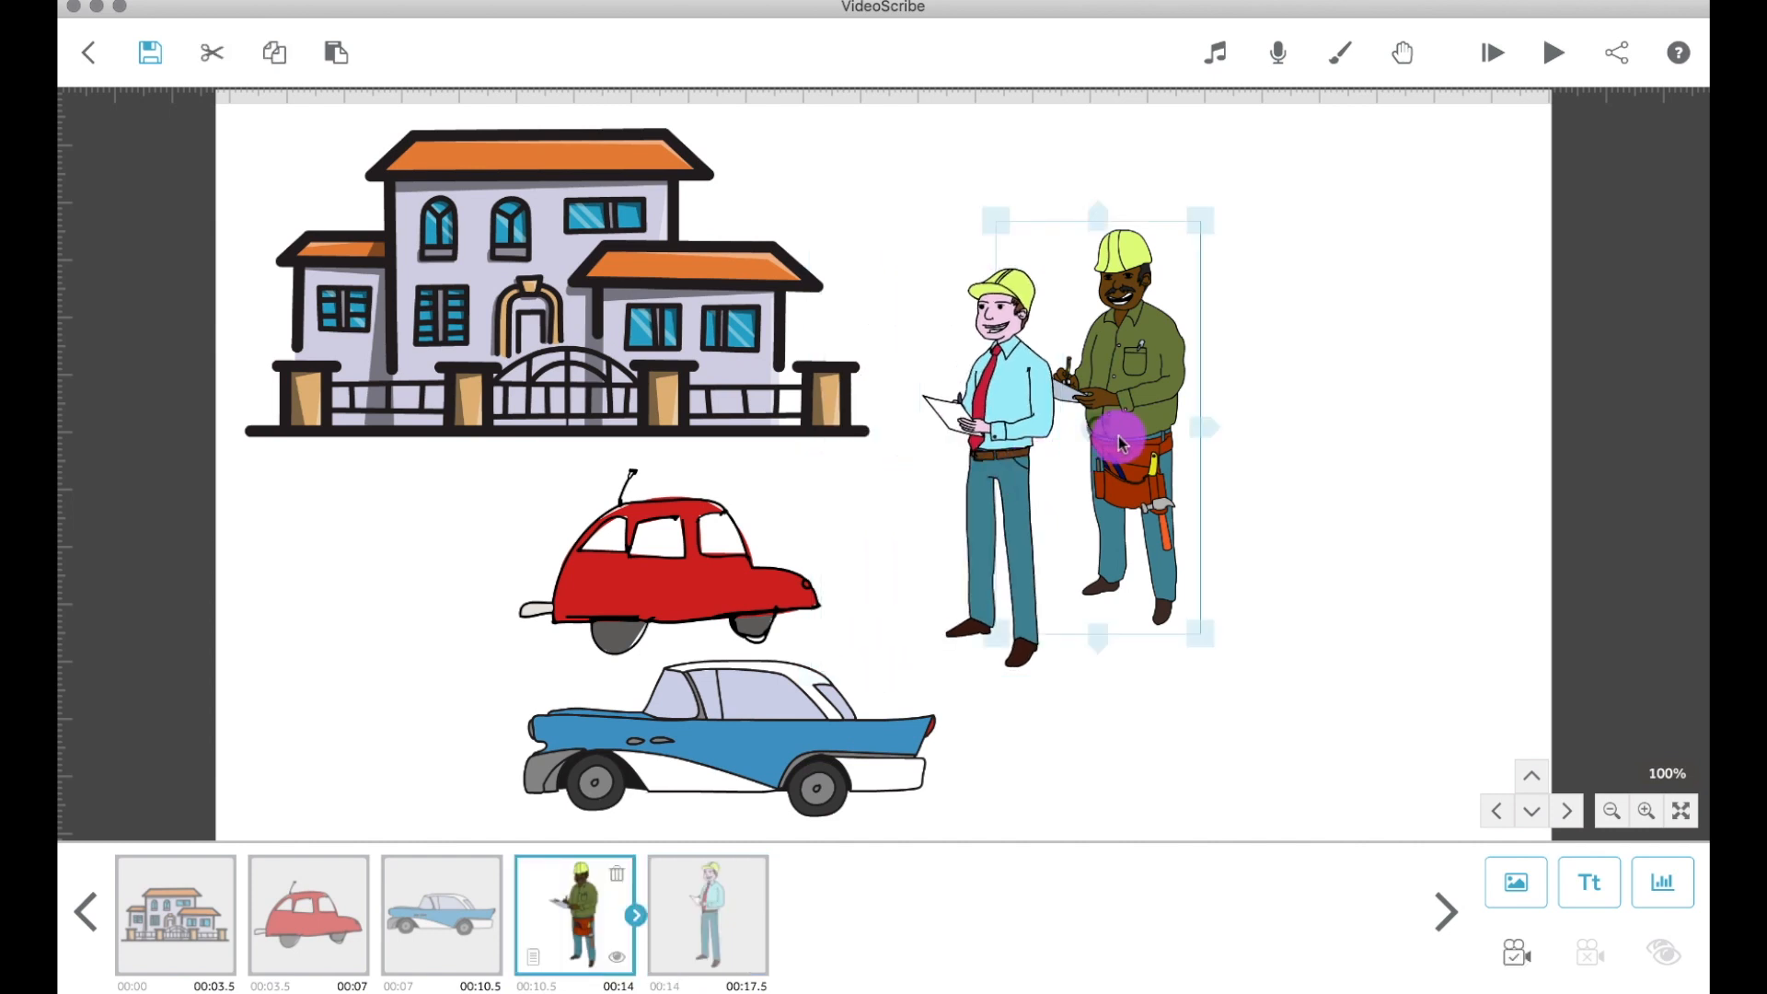
pyautogui.click(213, 55)
pyautogui.click(1009, 476)
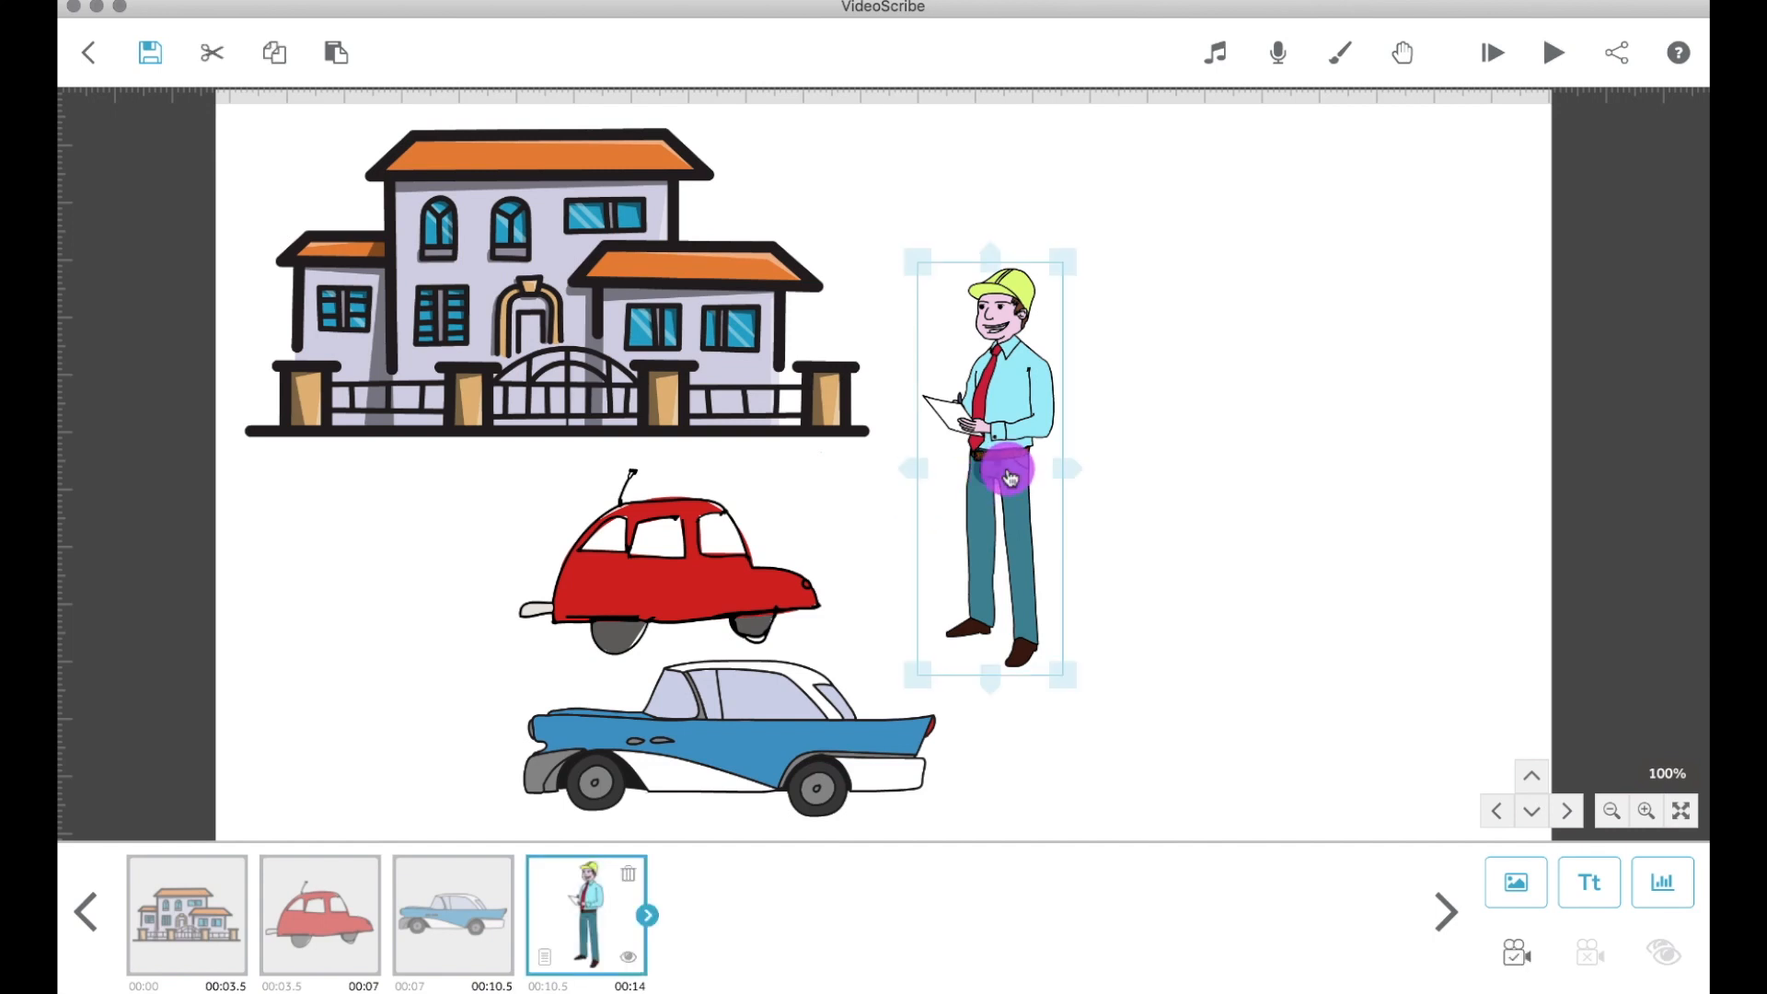
pyautogui.moveTo(1027, 421); pyautogui.dragTo(1100, 456)
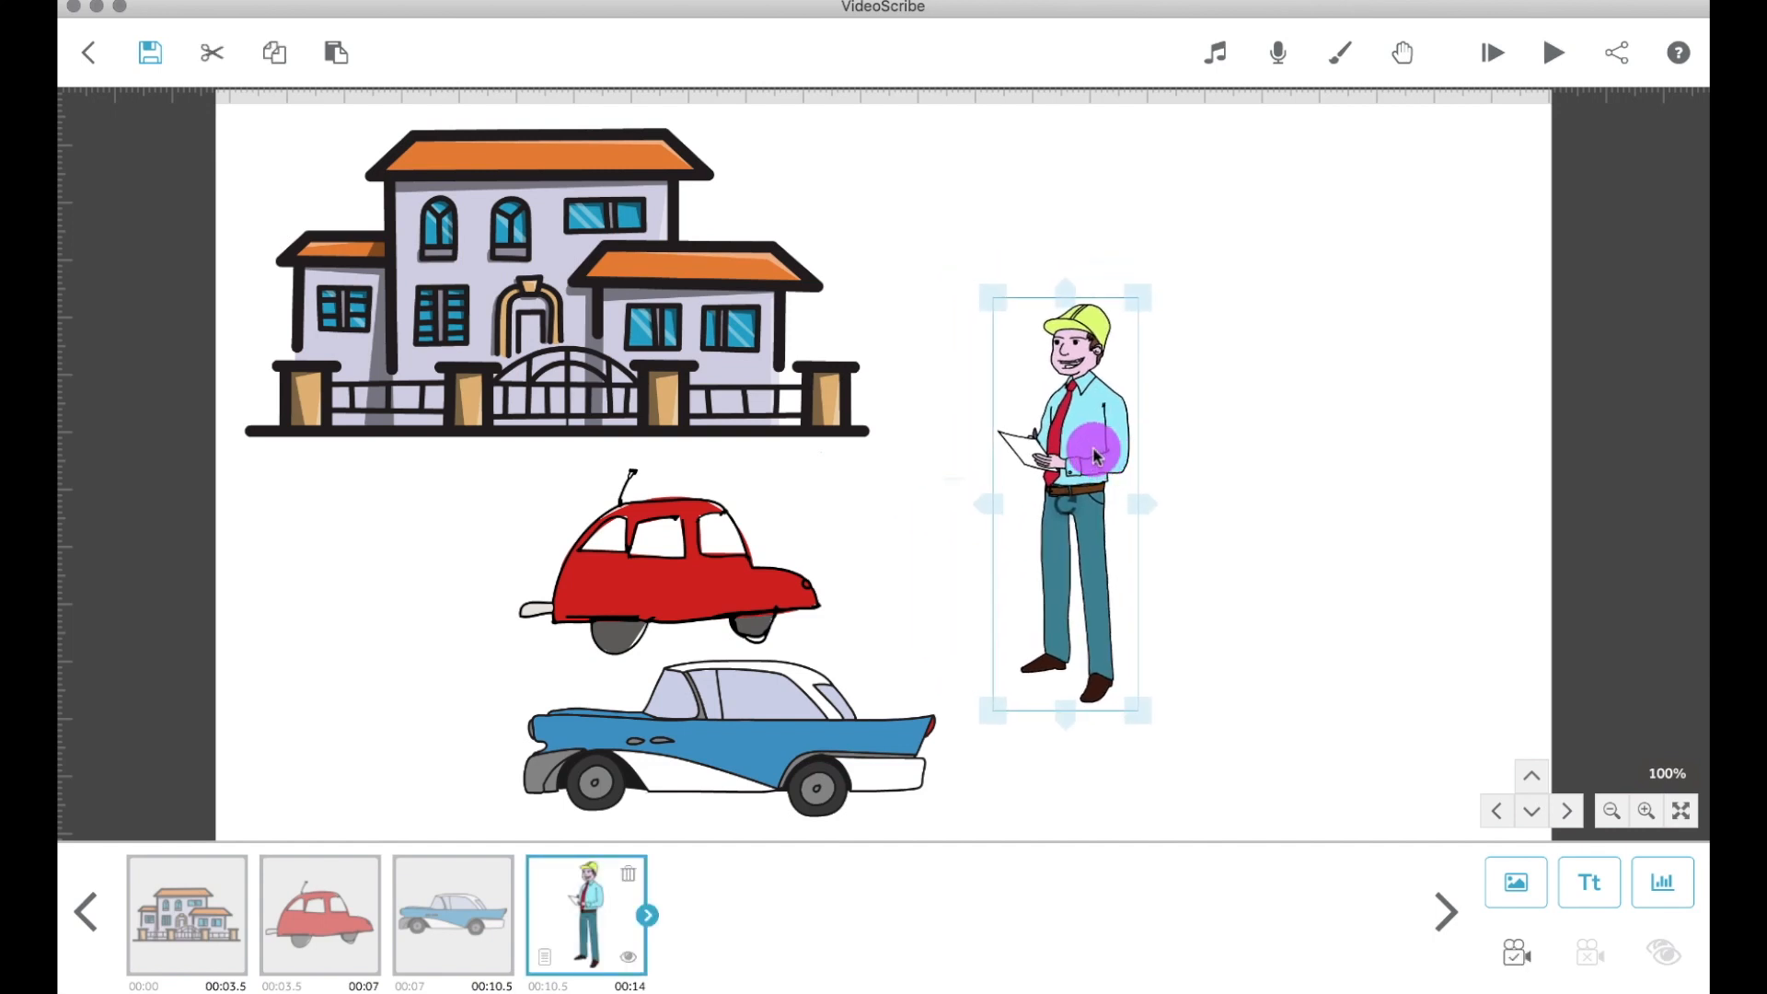
# Step: Shrink the villa proportionally and stretch it slightly in height
pyautogui.click(734, 320)
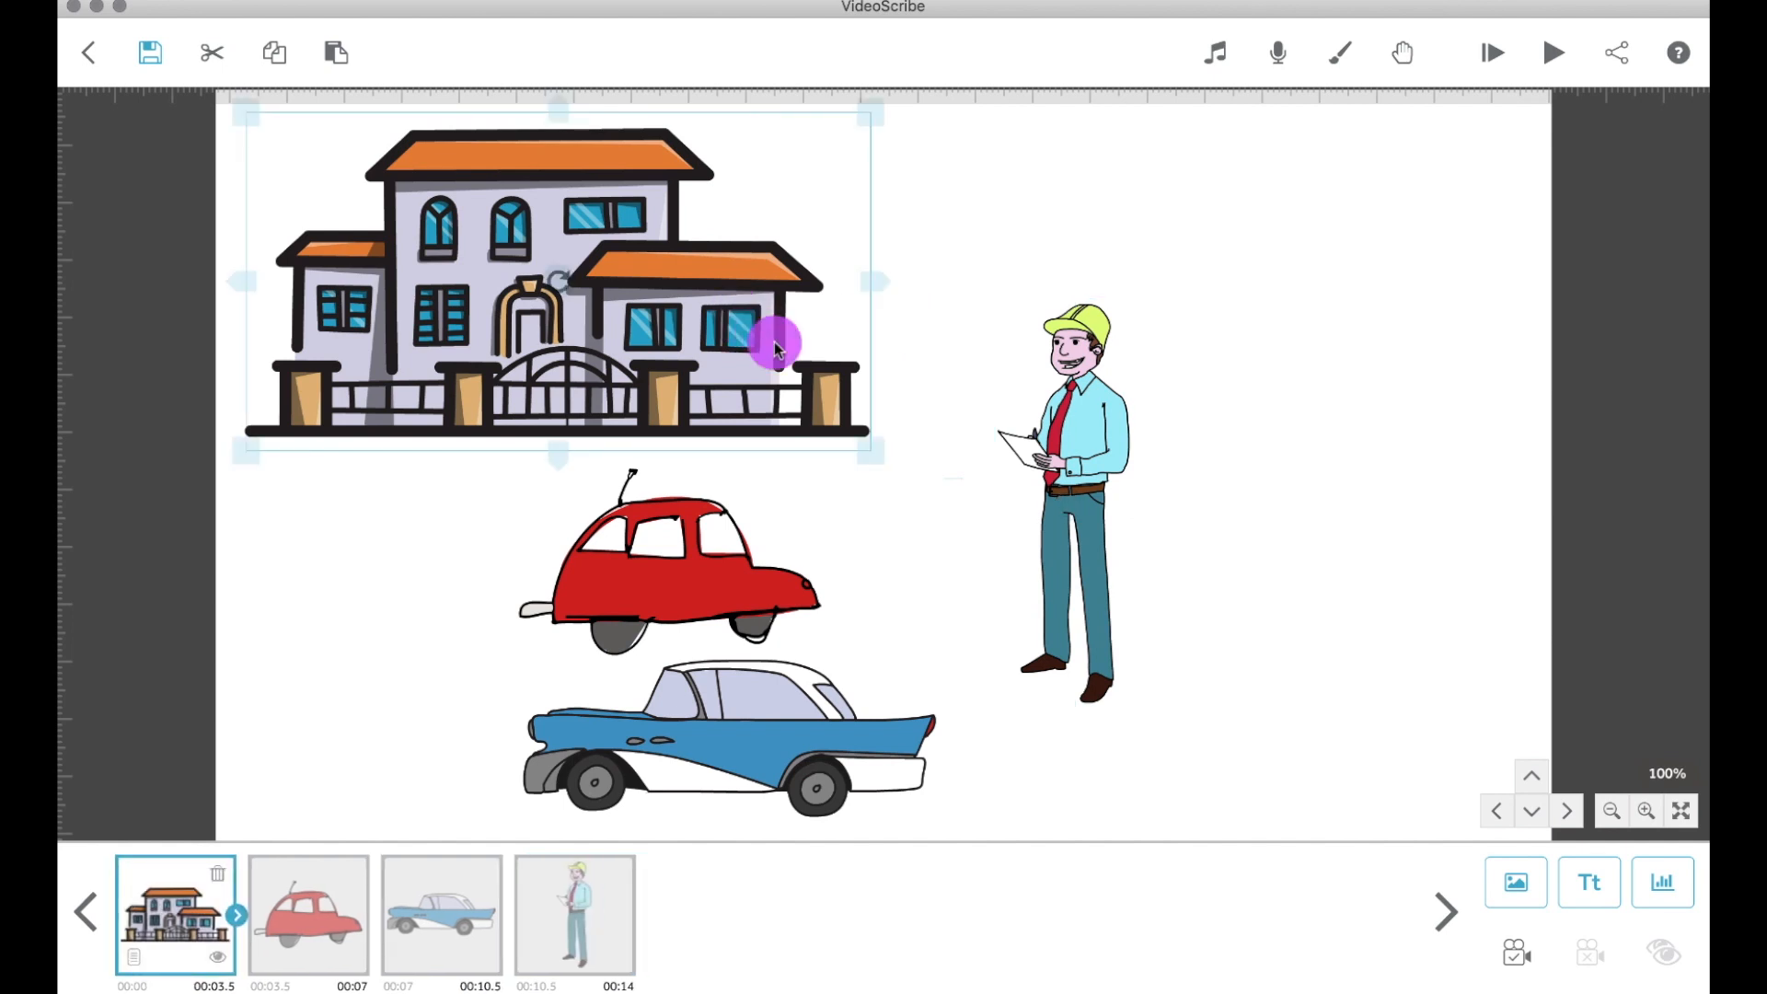
pyautogui.moveTo(865, 440)
pyautogui.mouseDown()
pyautogui.moveTo(694, 300)
pyautogui.moveTo(861, 425)
pyautogui.mouseUp()
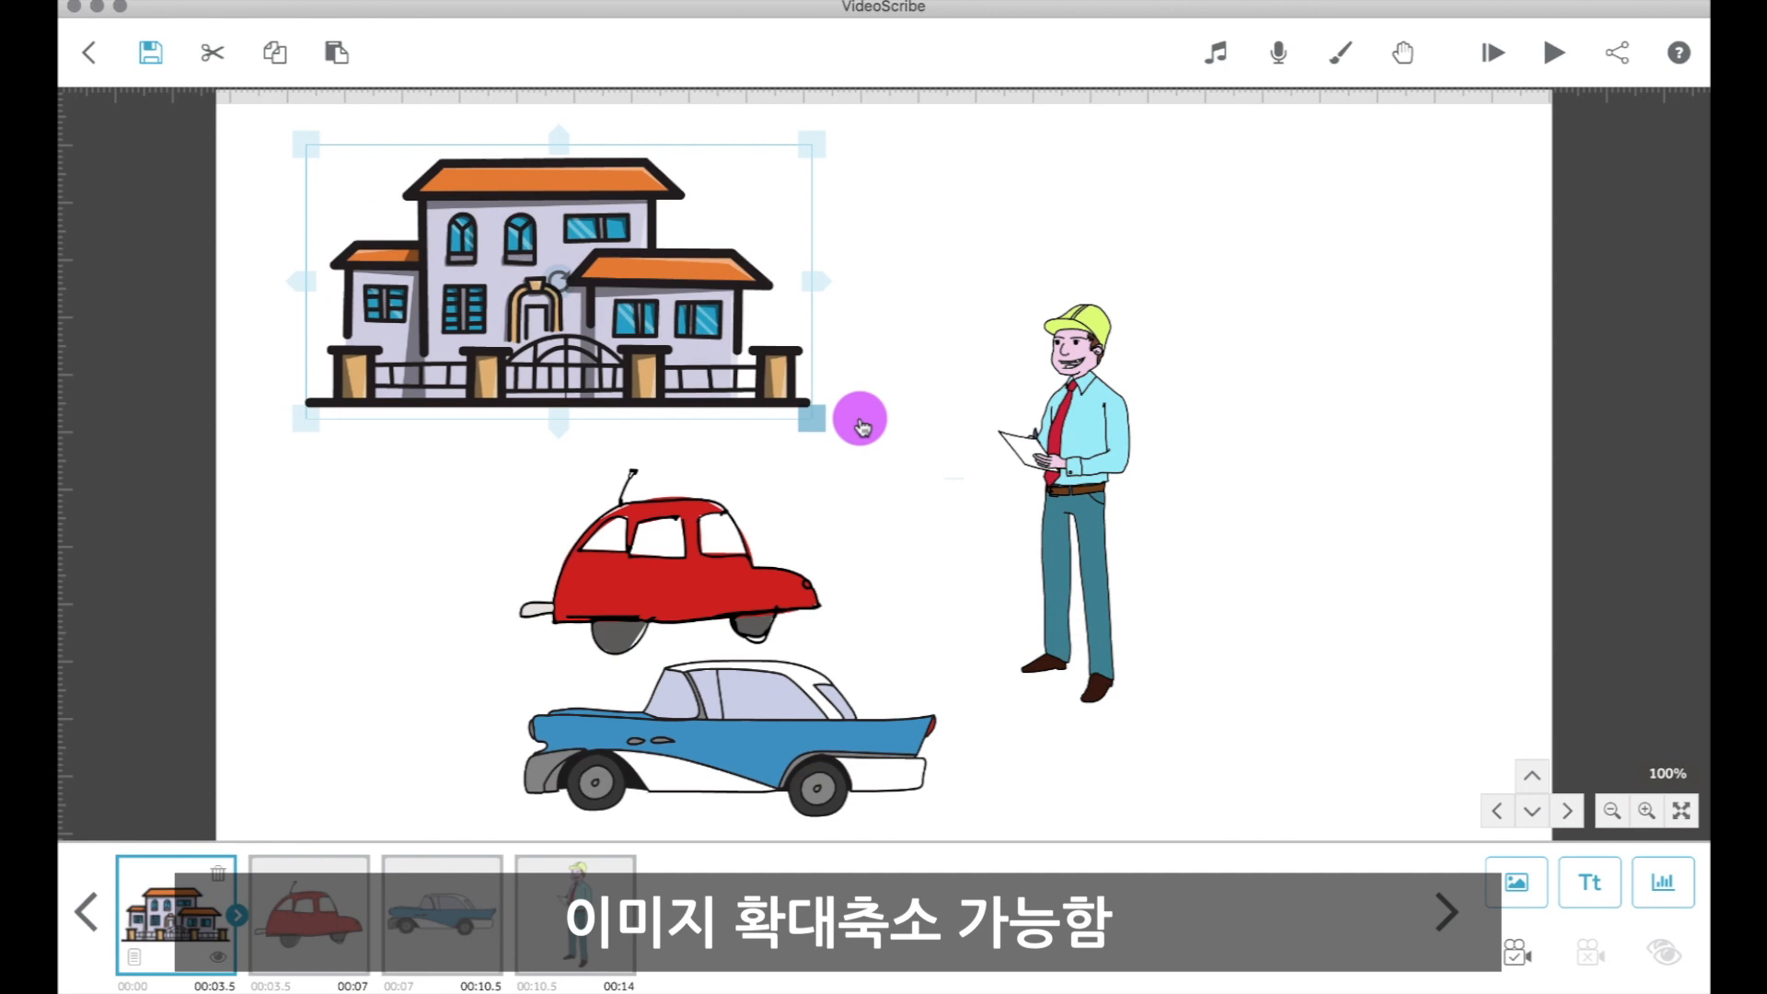
pyautogui.moveTo(819, 150); pyautogui.dragTo(792, 190)
pyautogui.moveTo(803, 288)
pyautogui.mouseDown()
pyautogui.moveTo(1030, 285)
pyautogui.moveTo(808, 280)
pyautogui.mouseUp()
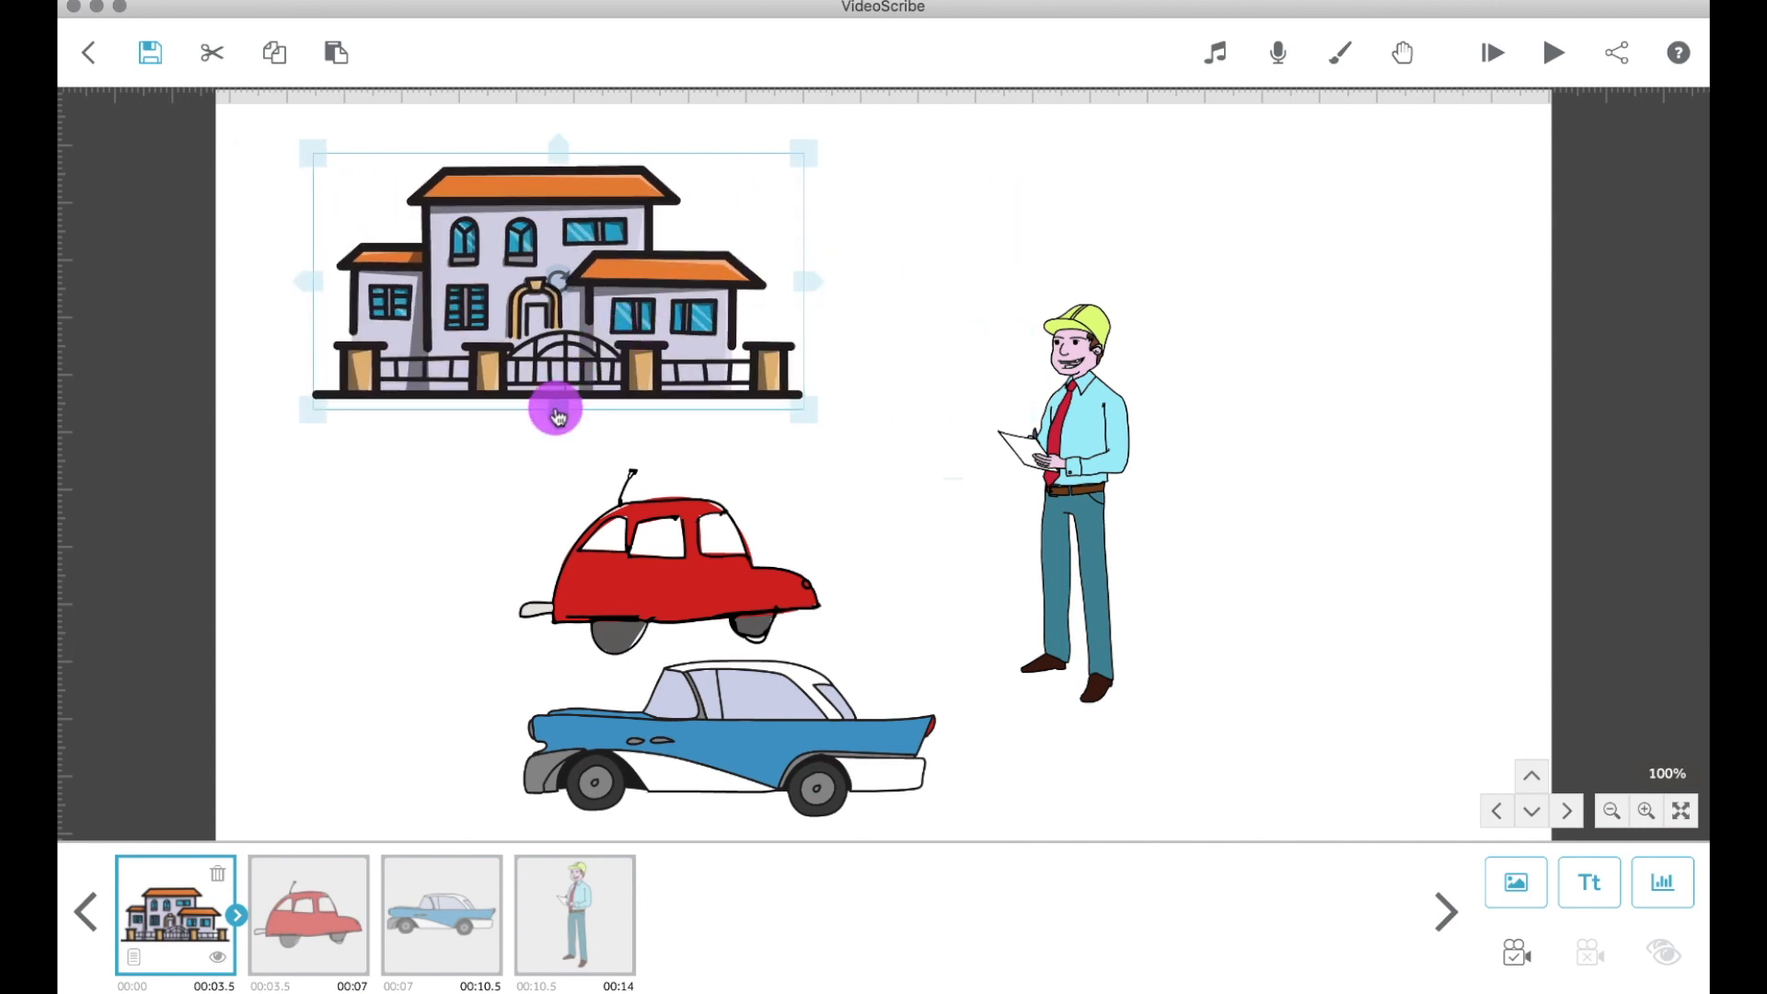
pyautogui.moveTo(559, 416)
pyautogui.mouseDown()
pyautogui.moveTo(564, 525)
pyautogui.moveTo(572, 434)
pyautogui.mouseUp()
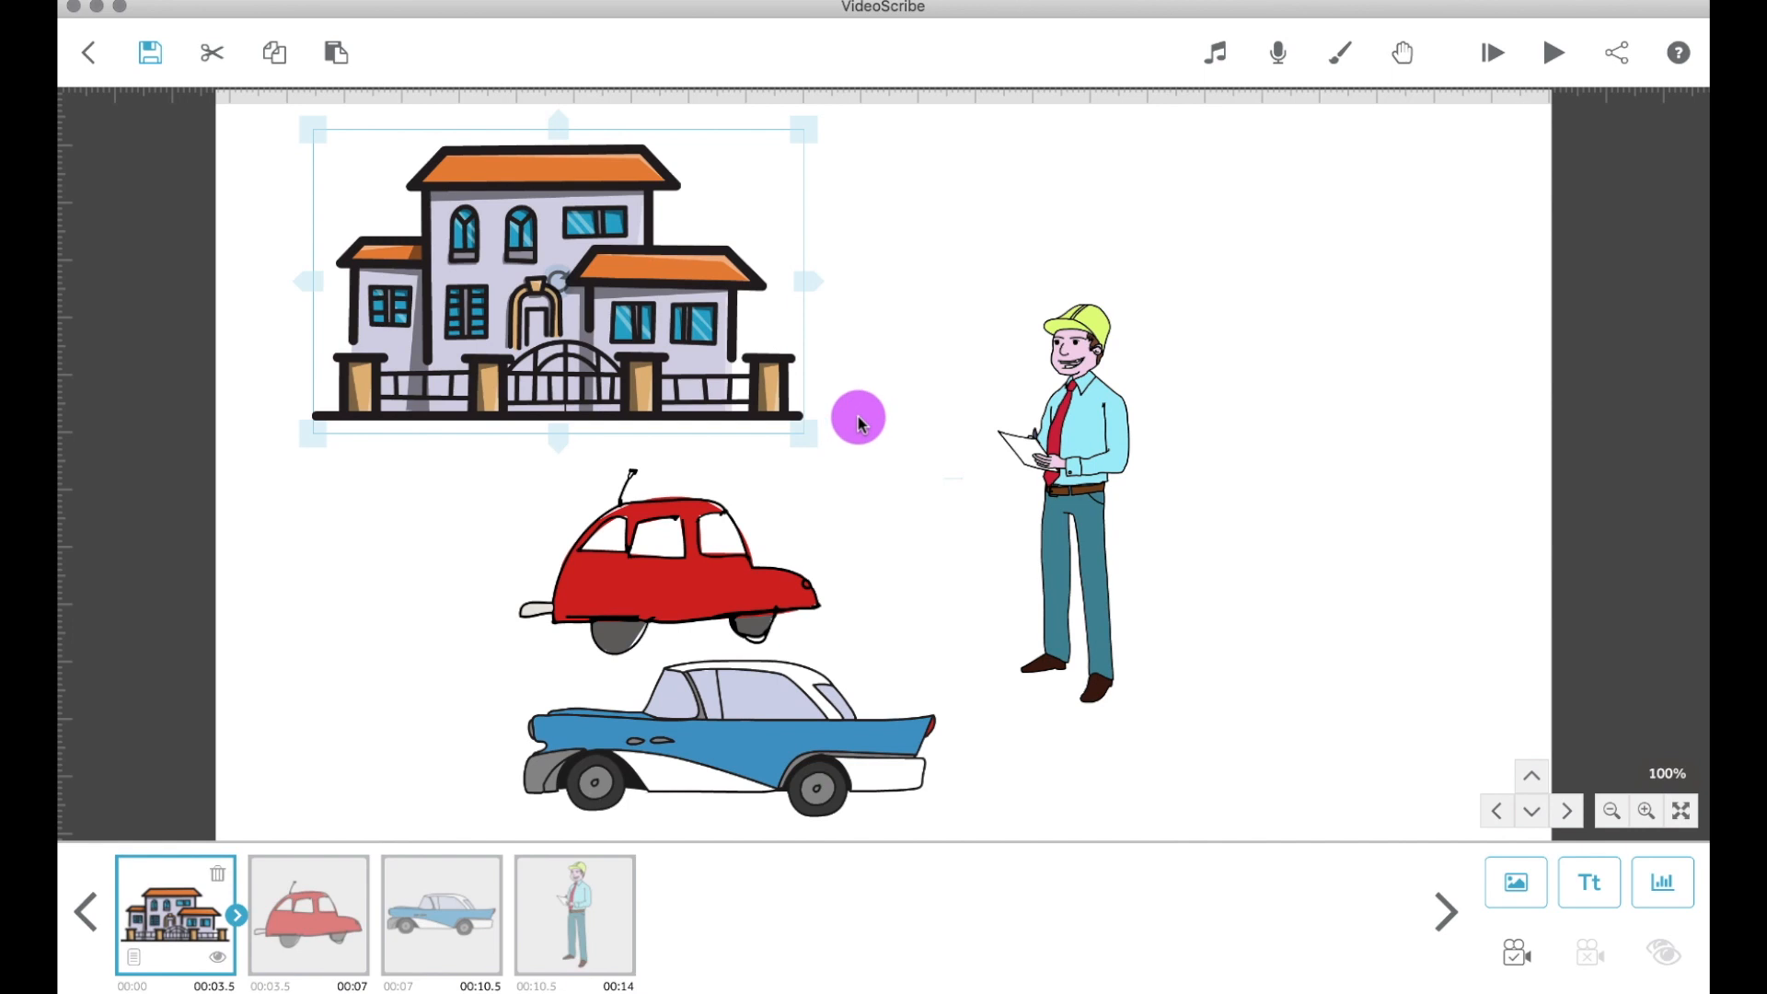
pyautogui.click(858, 424)
pyautogui.click(749, 583)
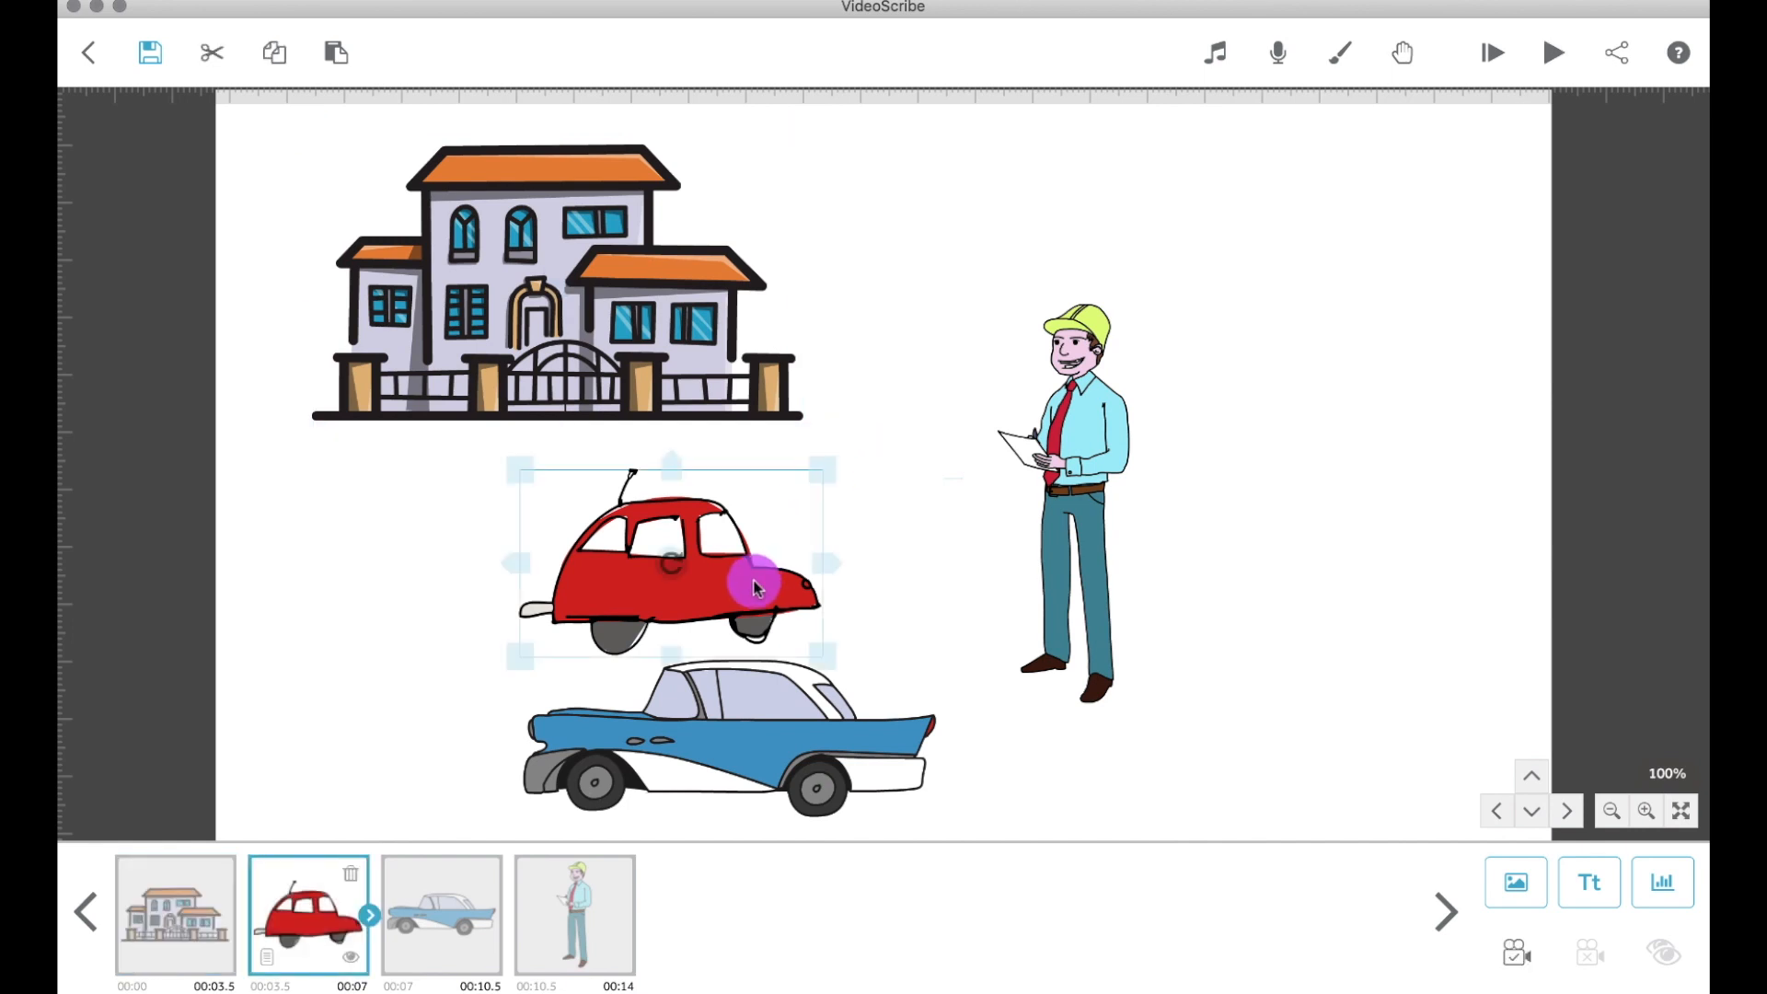
pyautogui.click(1070, 483)
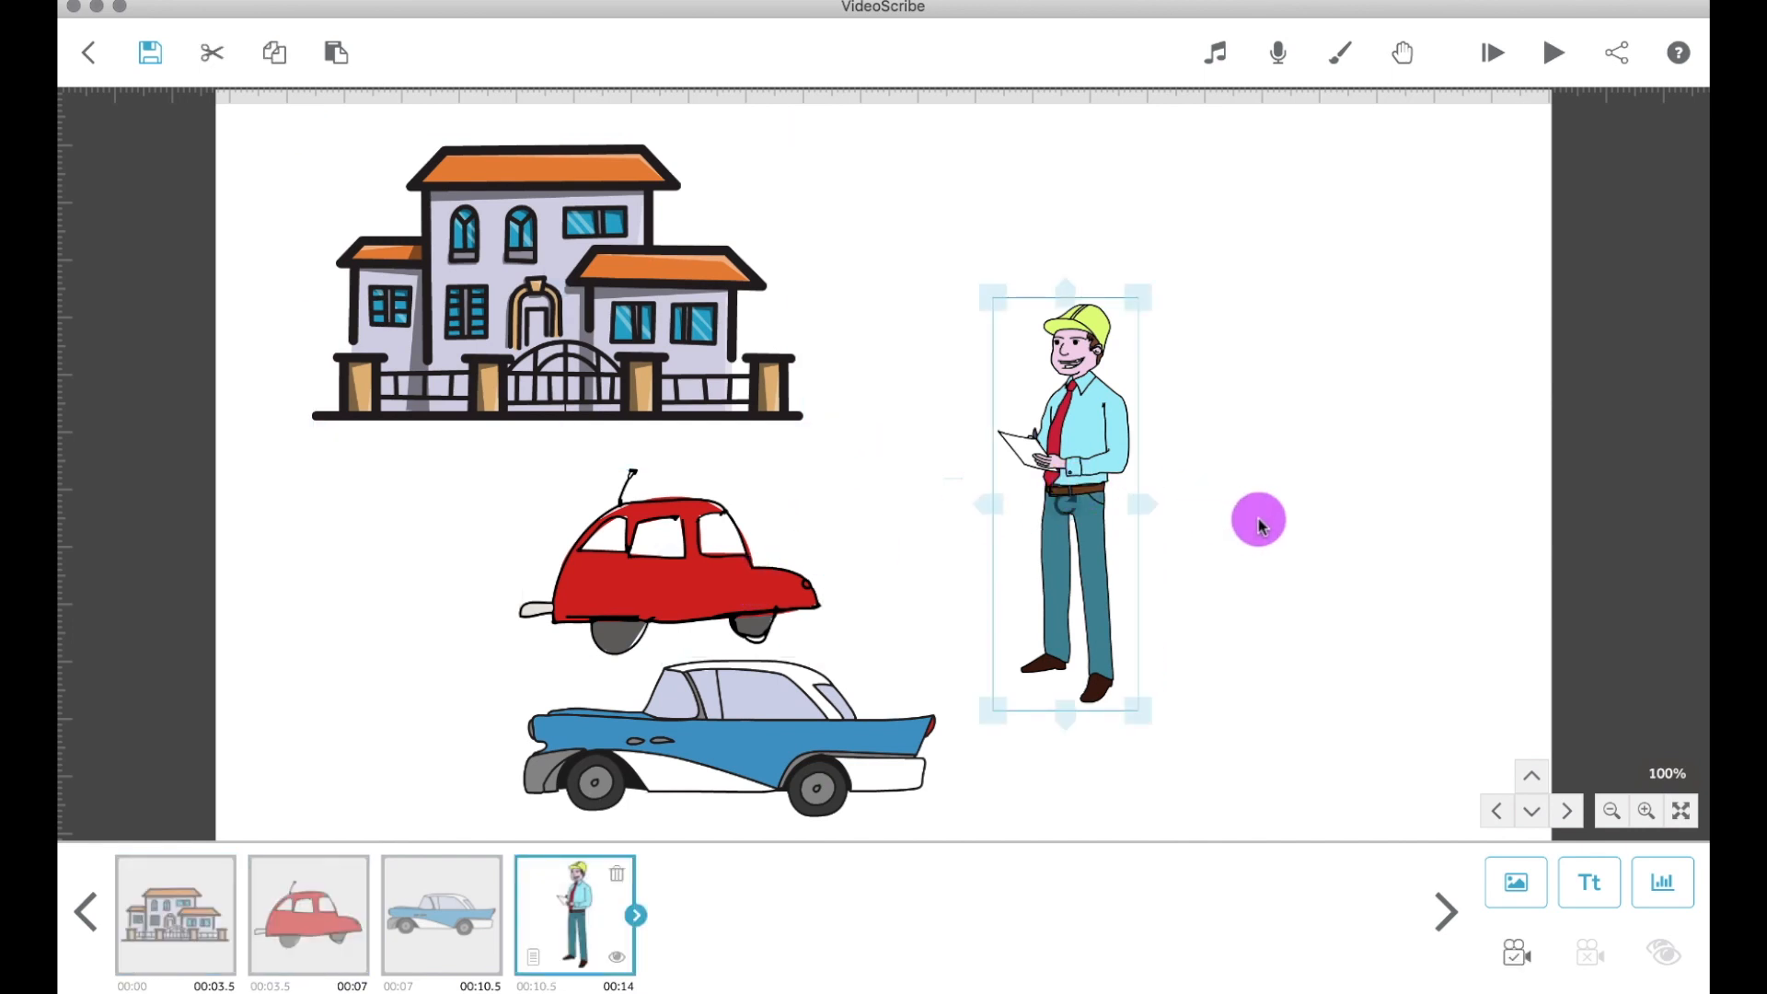
pyautogui.moveTo(1258, 524); pyautogui.dragTo(1399, 524)
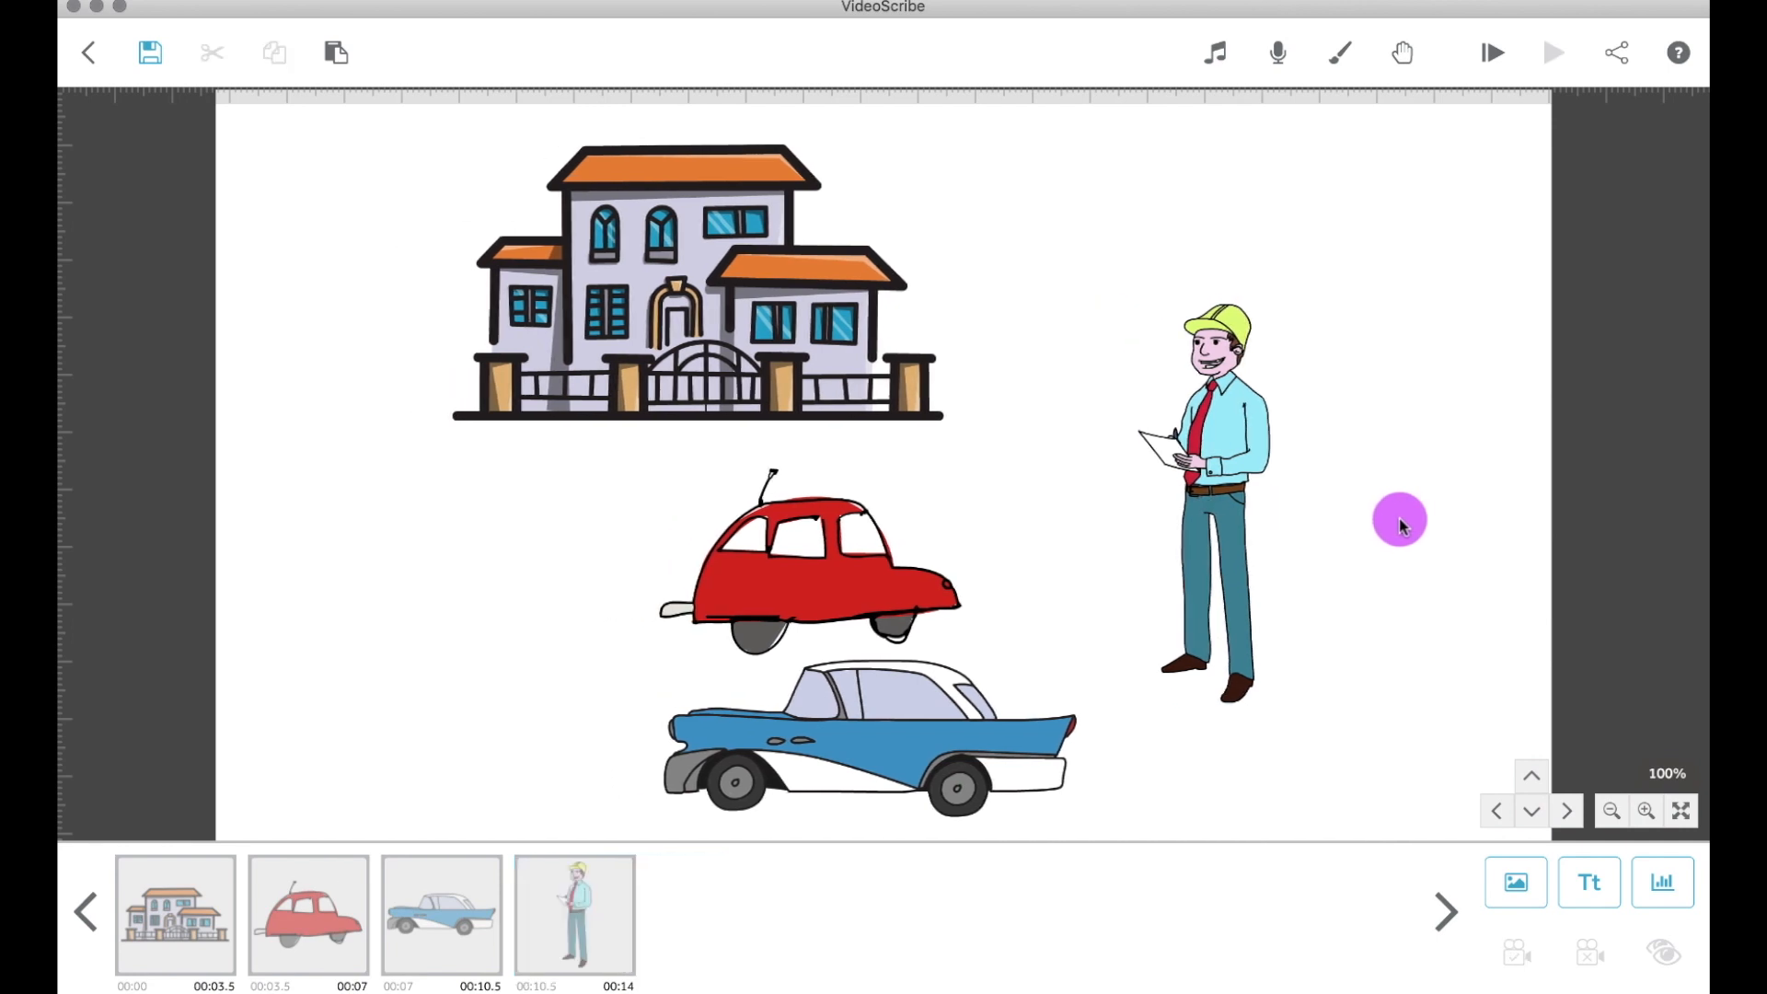
# Step: Examine the image library's options for importing an image from a file or web URL, and close it without adding anything
pyautogui.click(1521, 897)
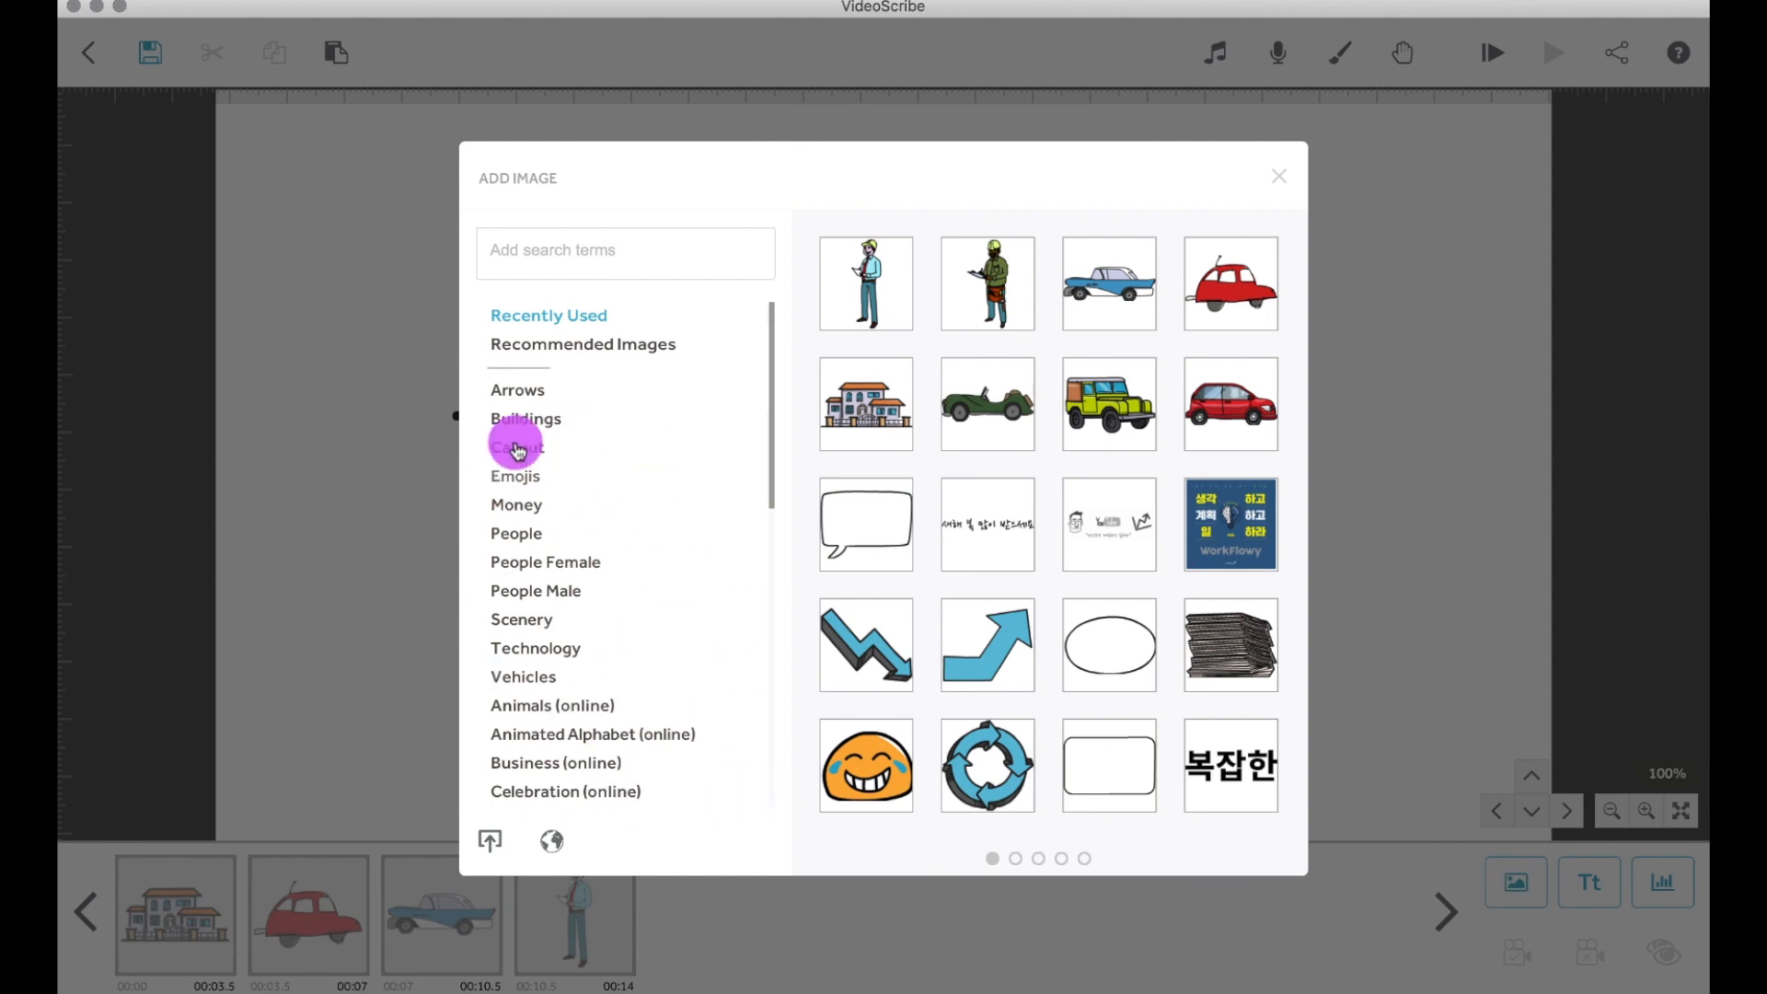
pyautogui.click(612, 243)
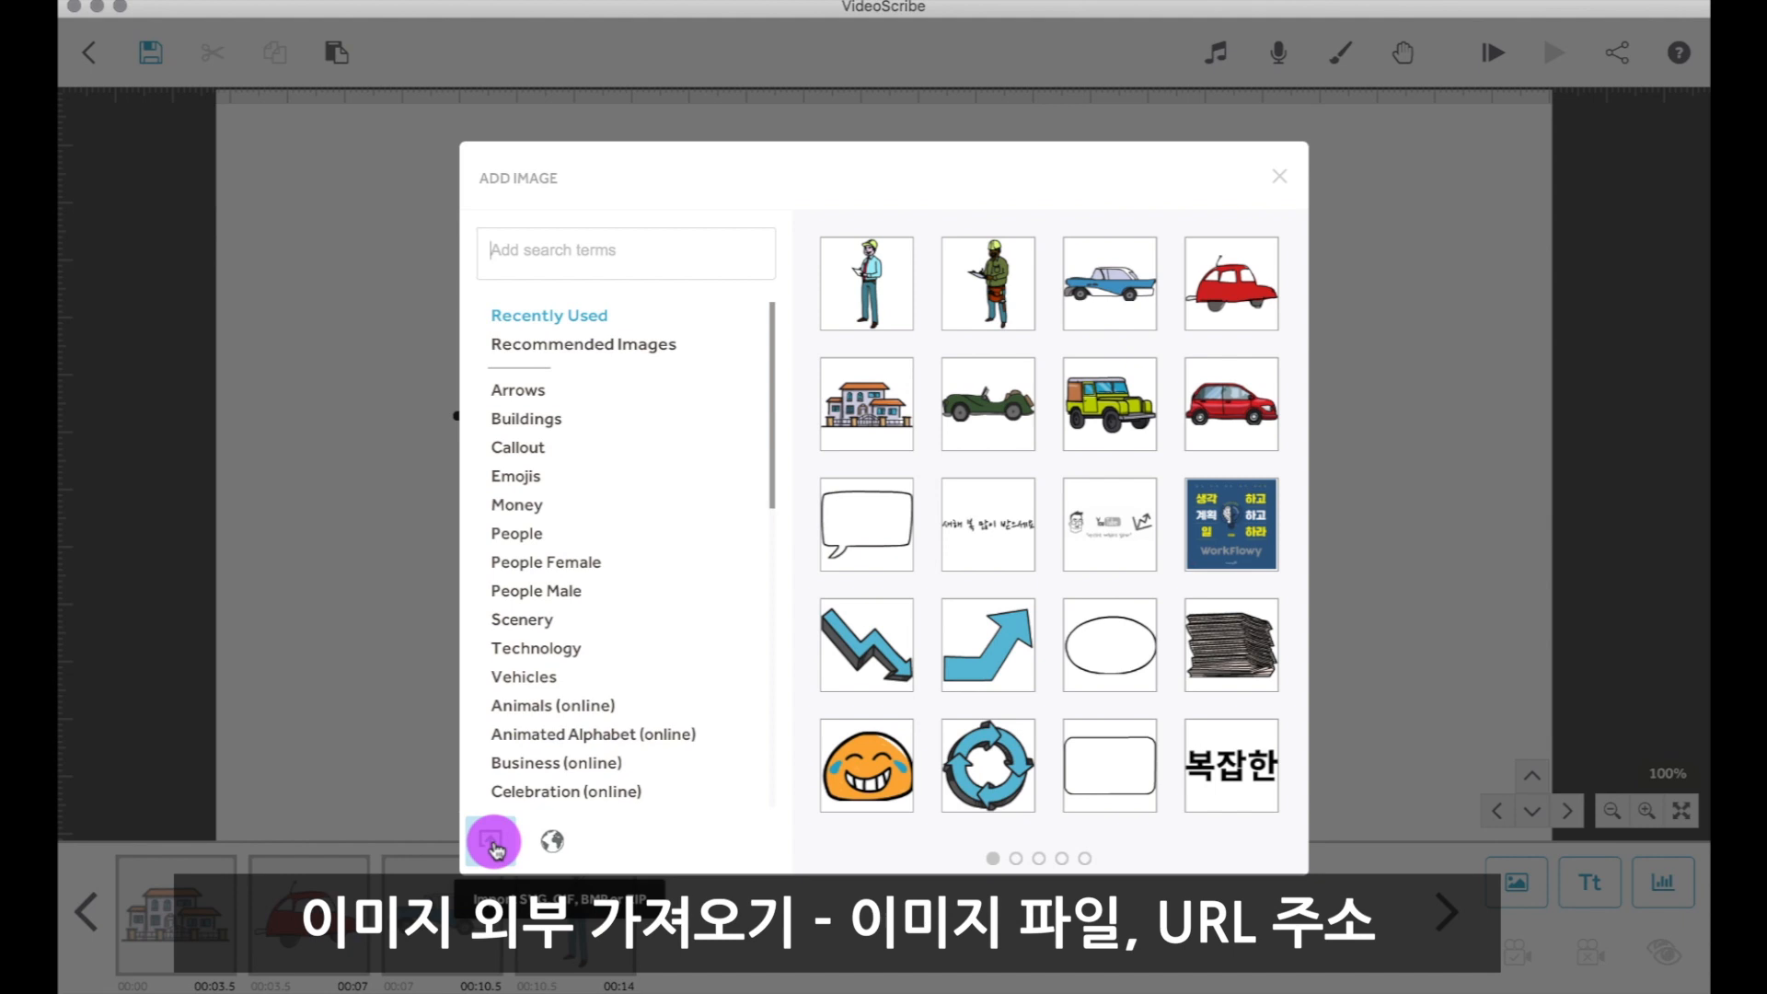
pyautogui.click(552, 845)
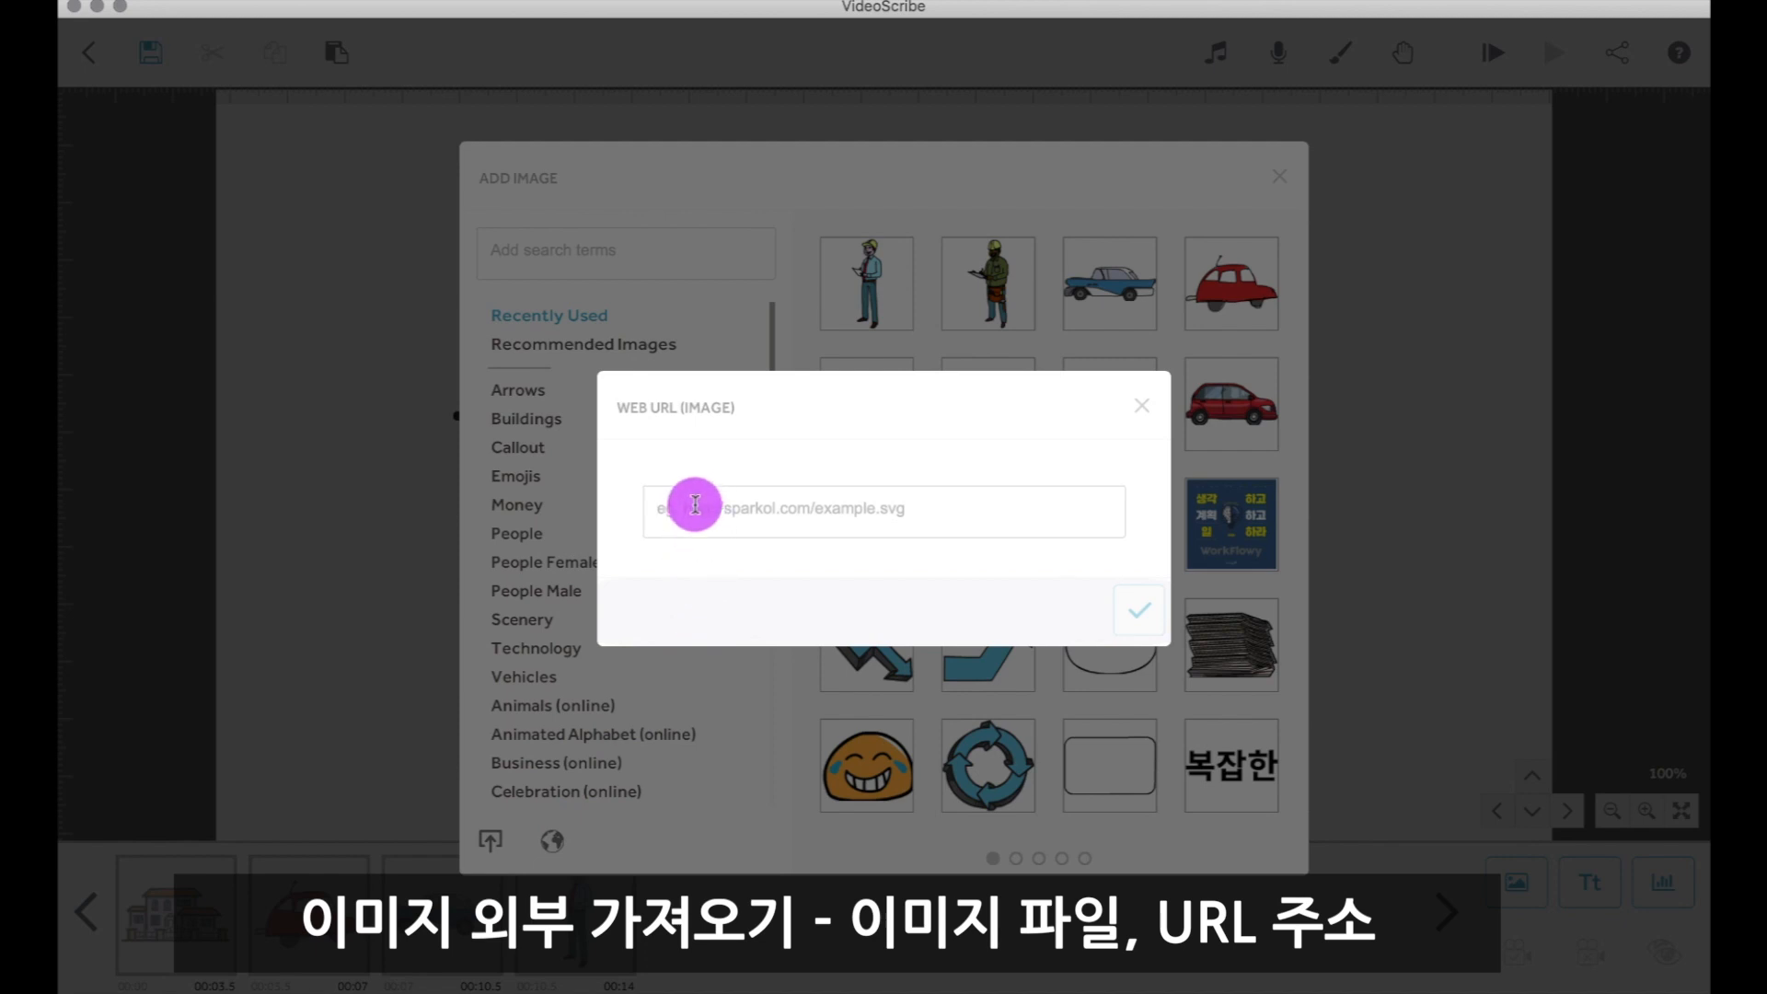
pyautogui.click(695, 504)
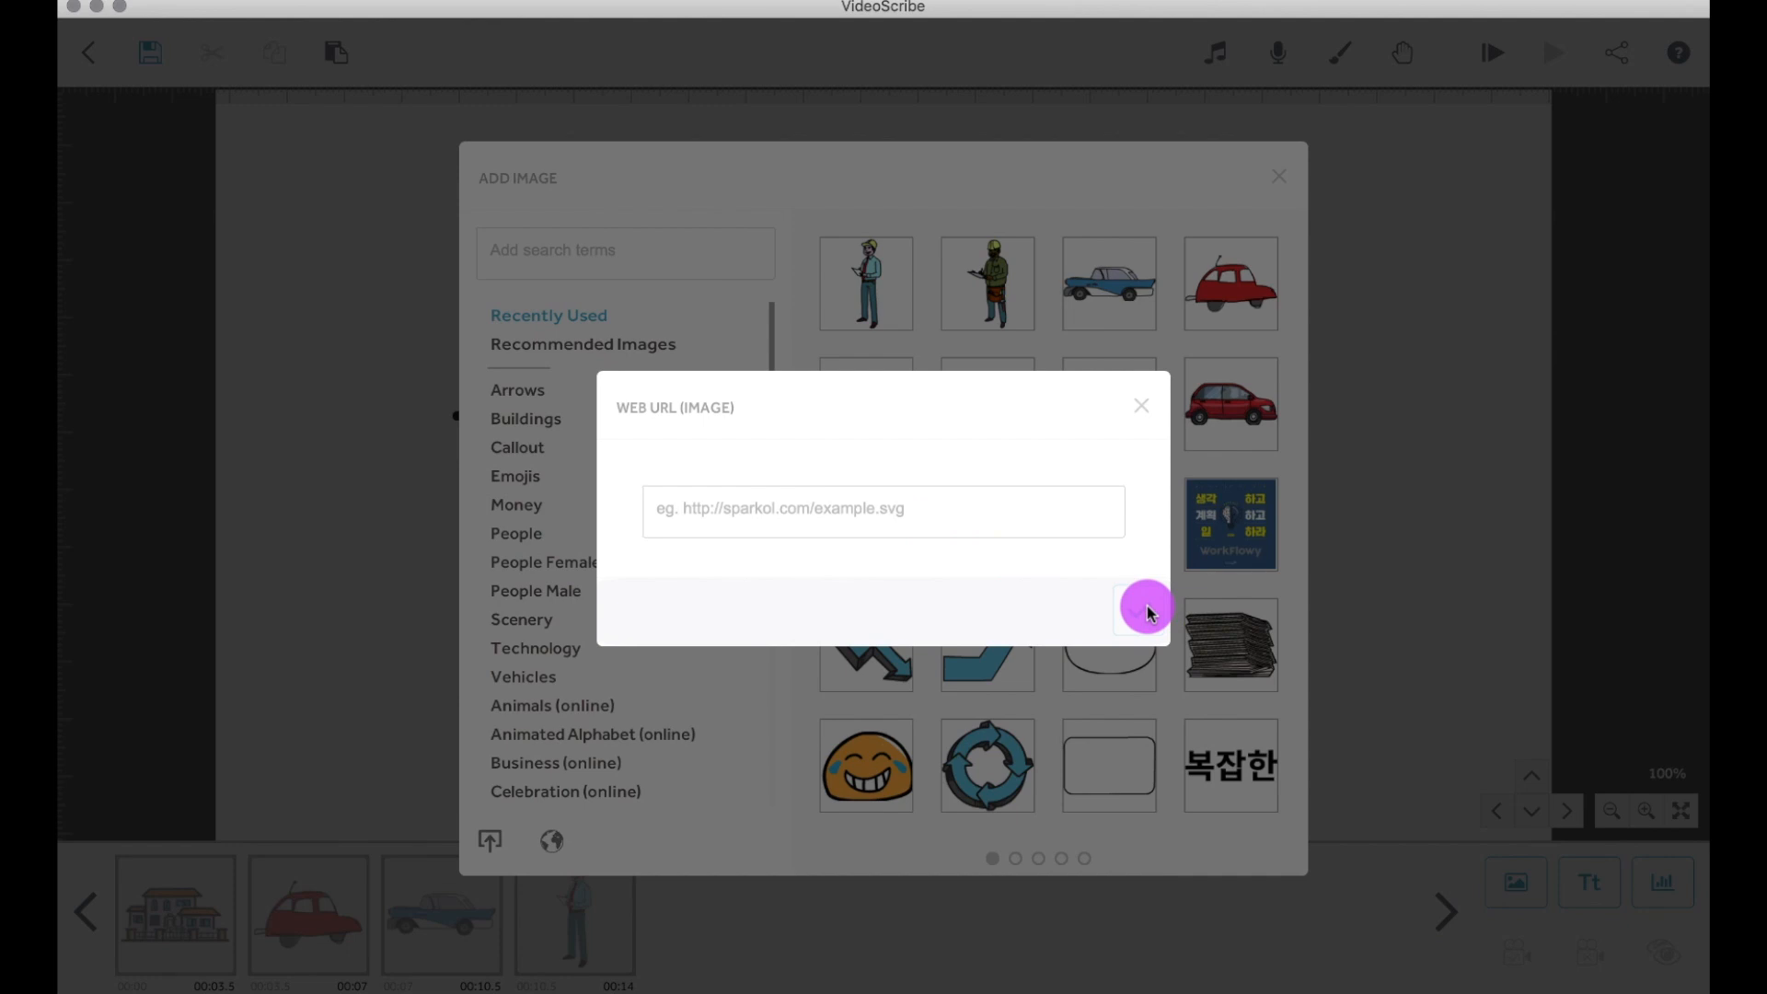
pyautogui.click(1144, 410)
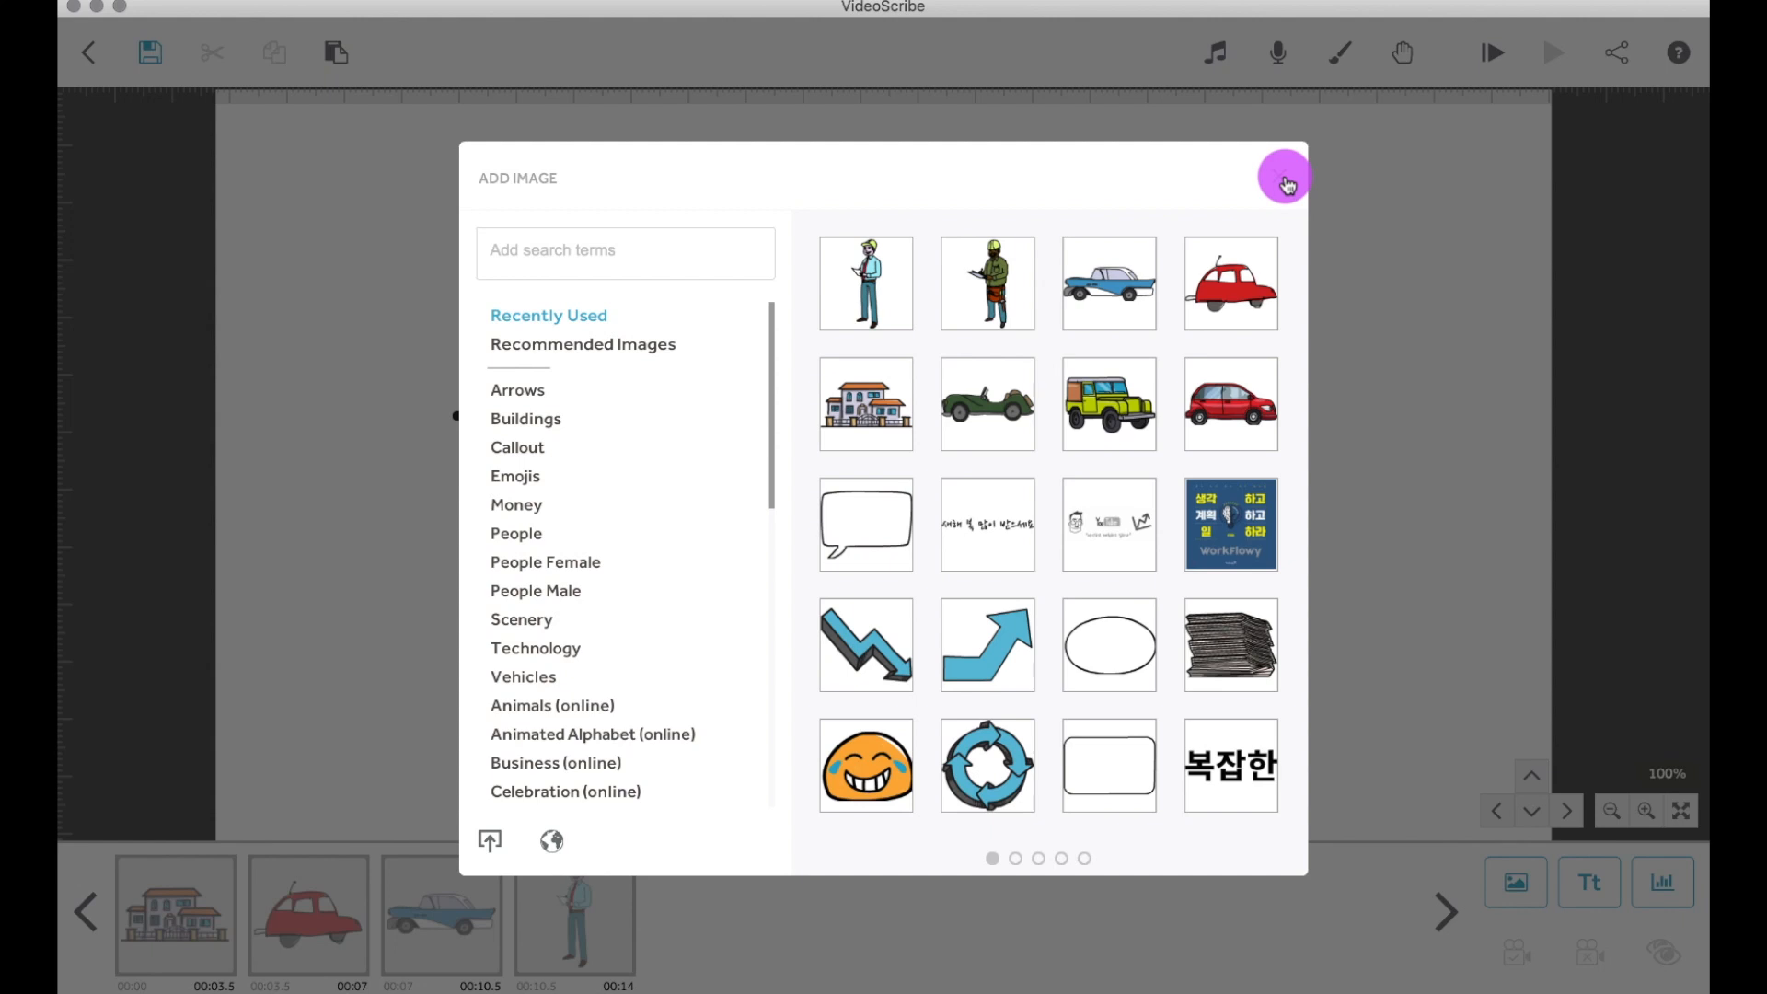
pyautogui.click(1286, 185)
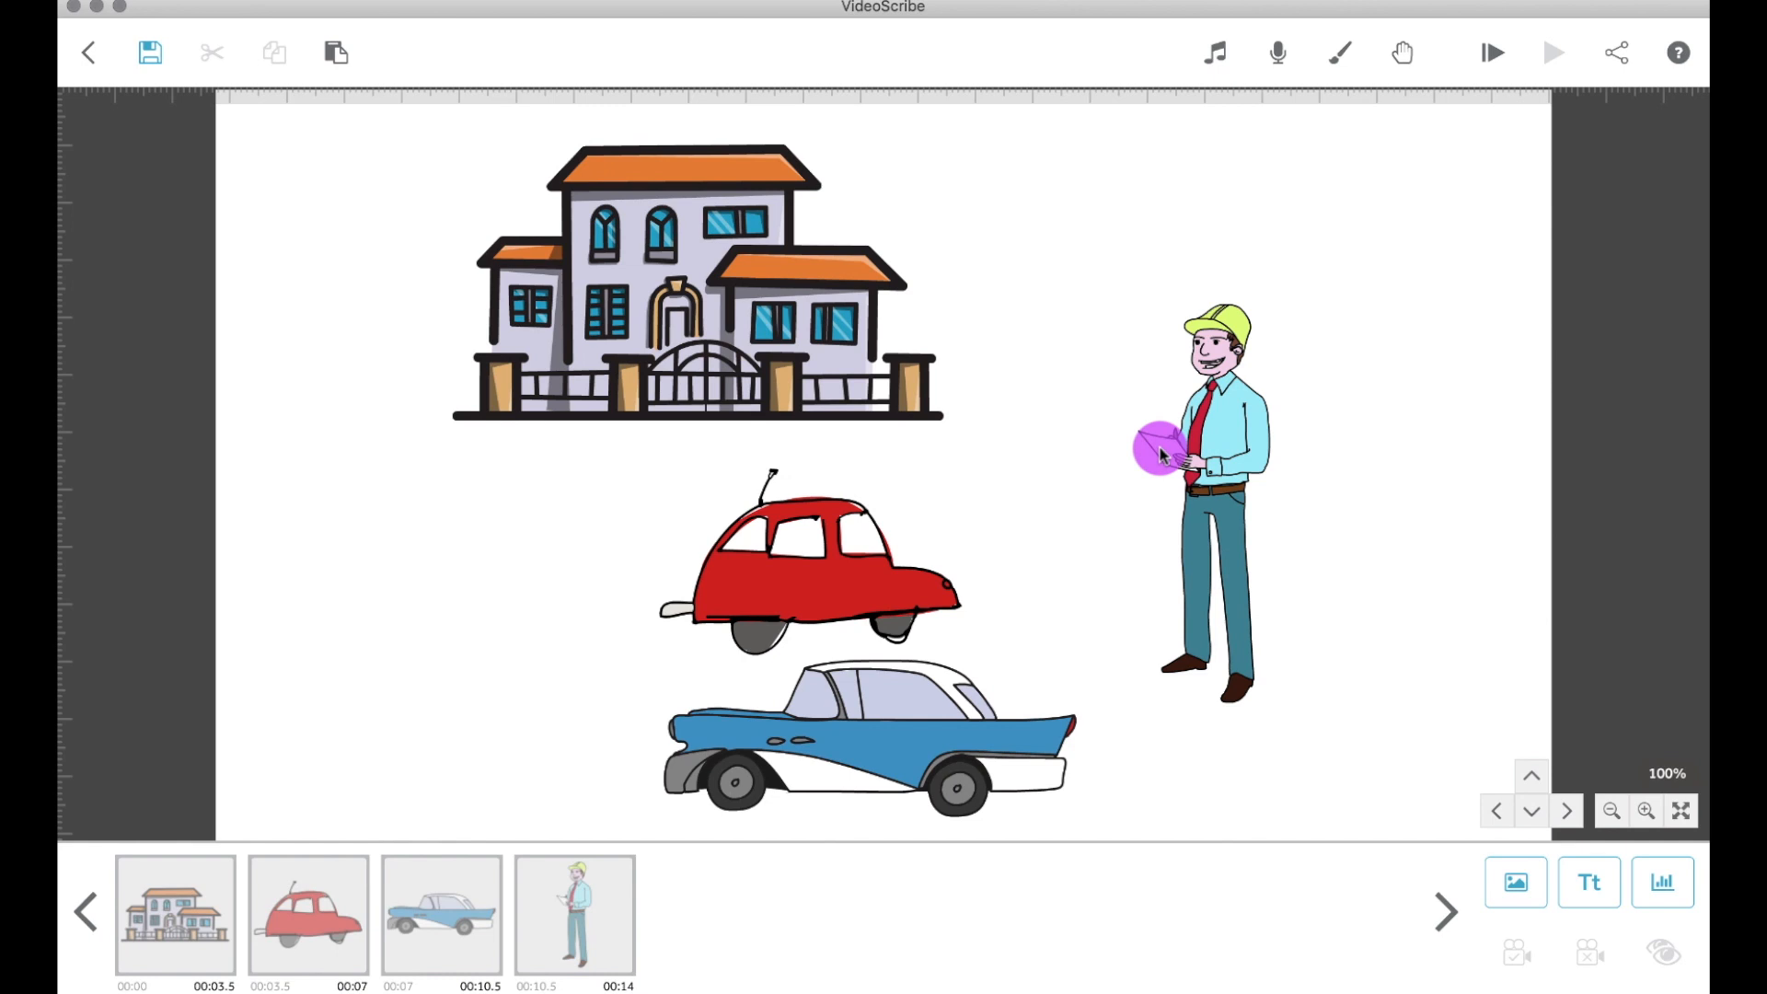
# Step: Go through the villa, red car, blue car and man on the timeline in order, and preview the scribe from the start
pyautogui.click(168, 923)
pyautogui.click(300, 910)
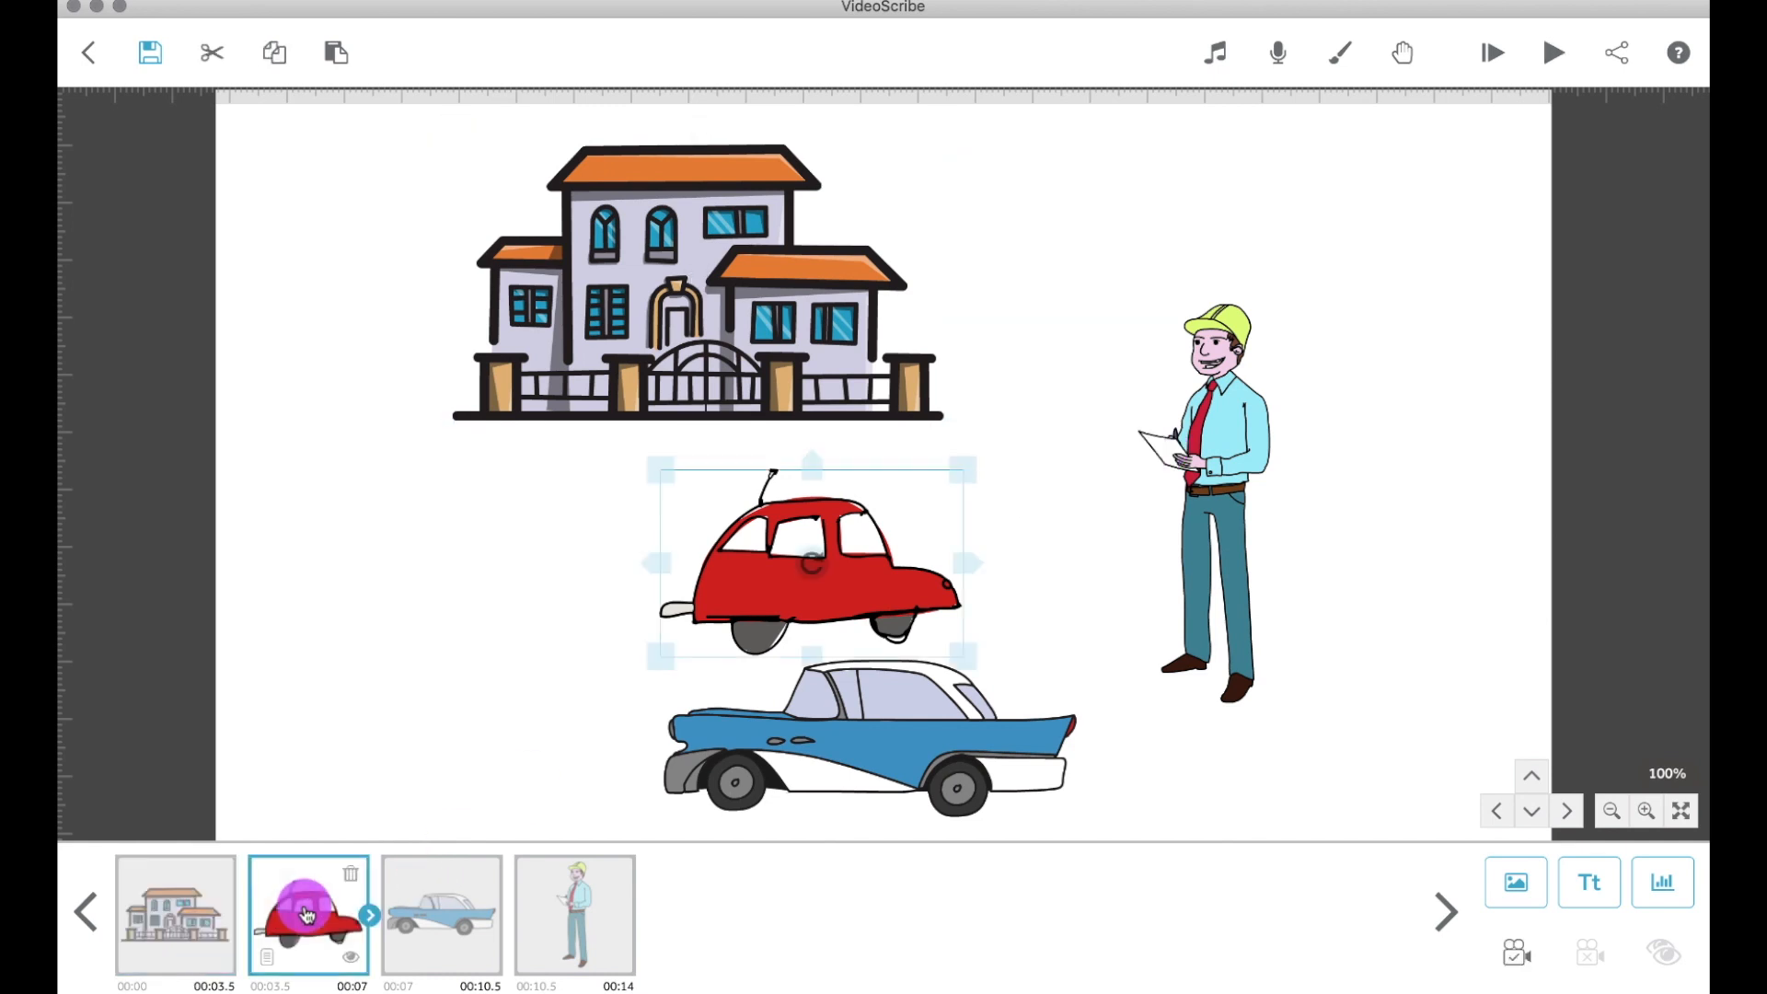
pyautogui.click(437, 911)
pyautogui.click(585, 917)
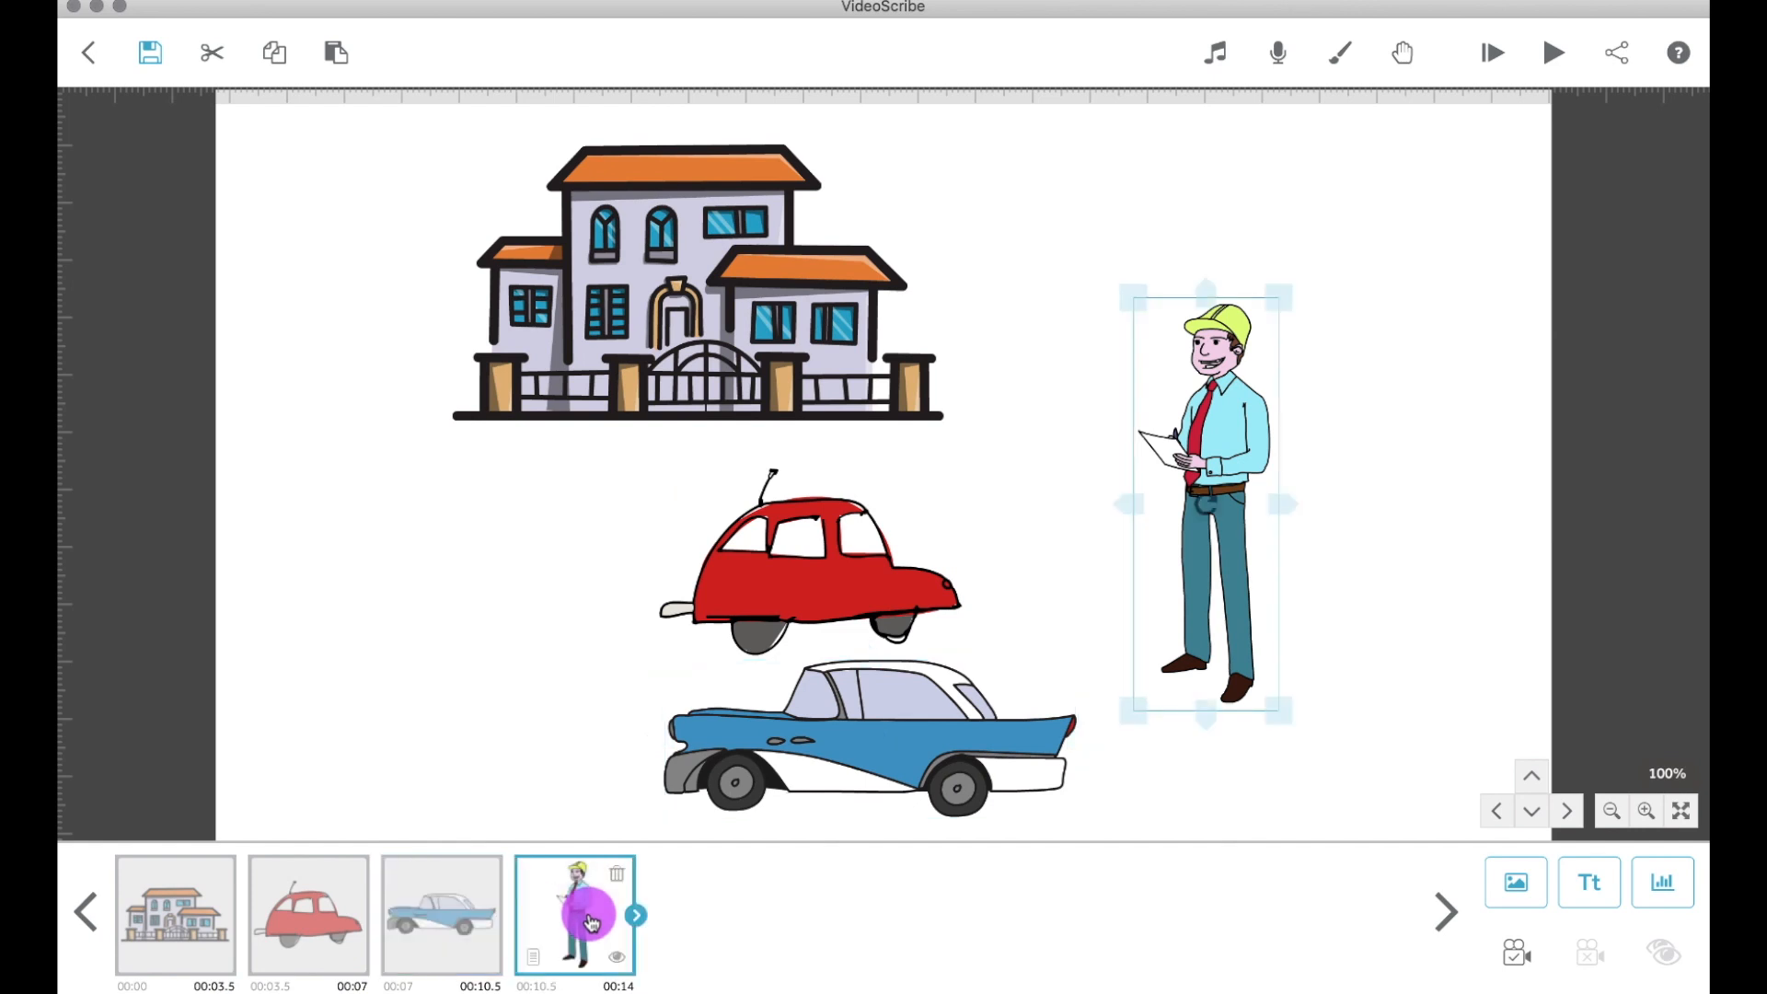
pyautogui.moveTo(592, 922); pyautogui.dragTo(631, 909)
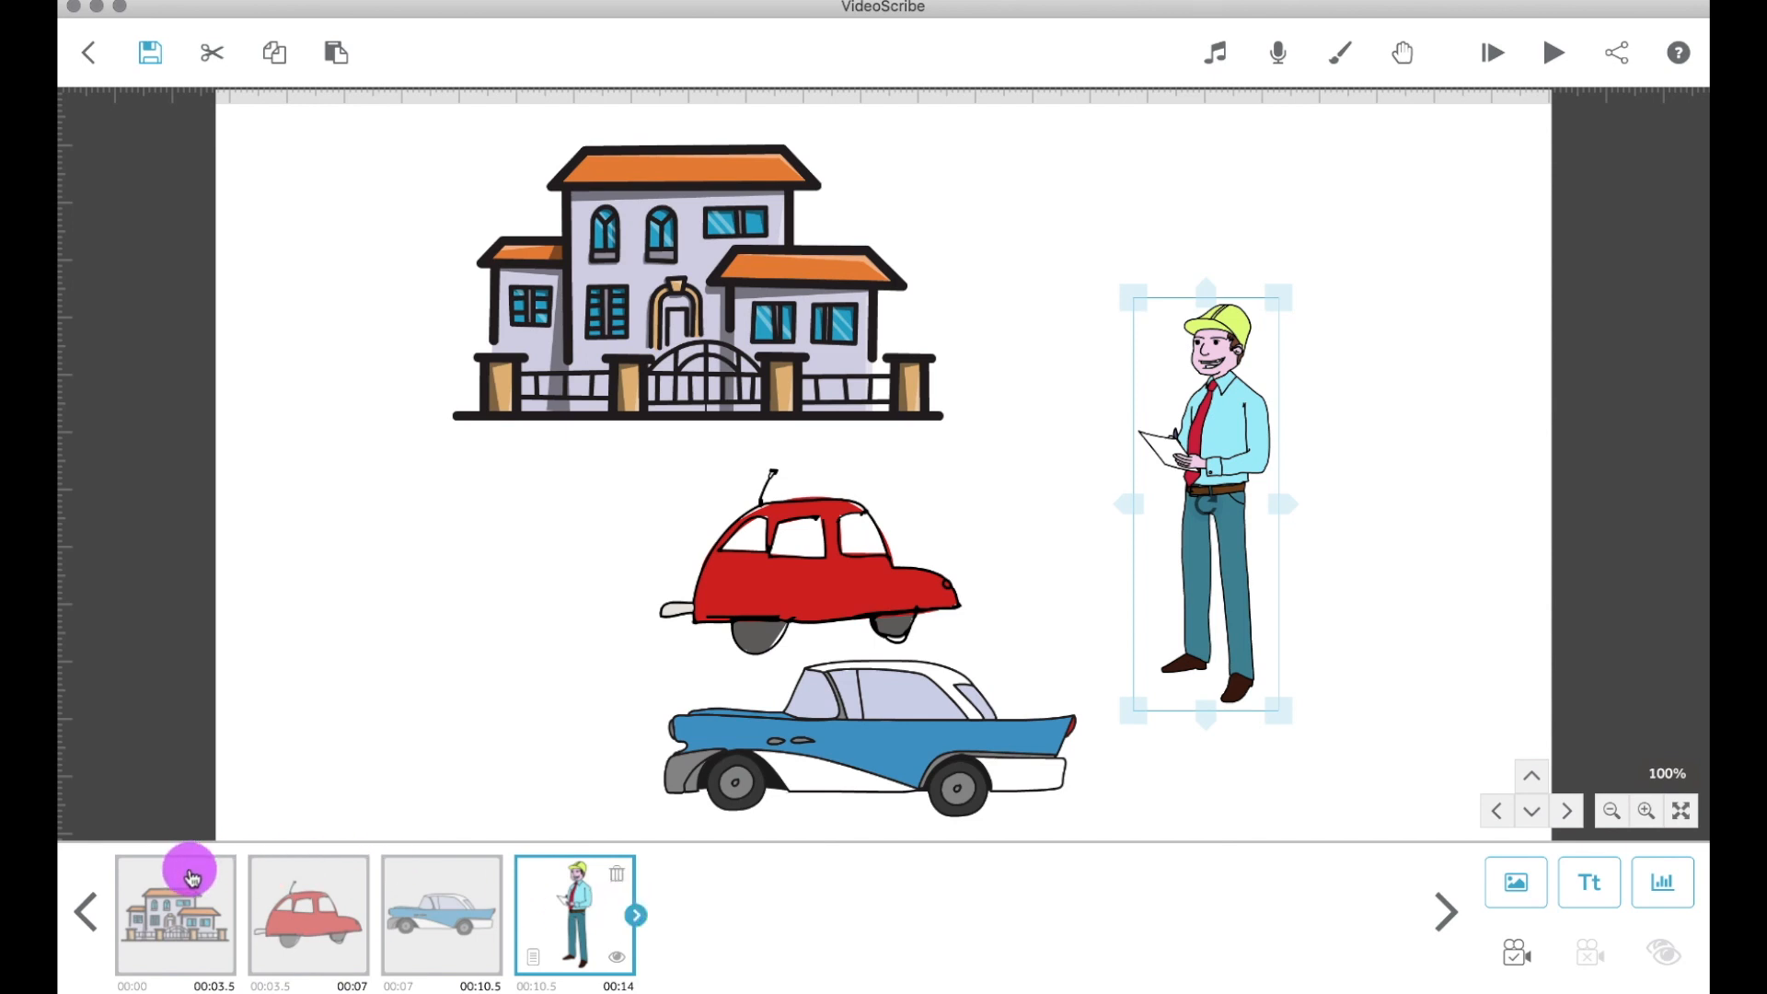
pyautogui.click(1506, 57)
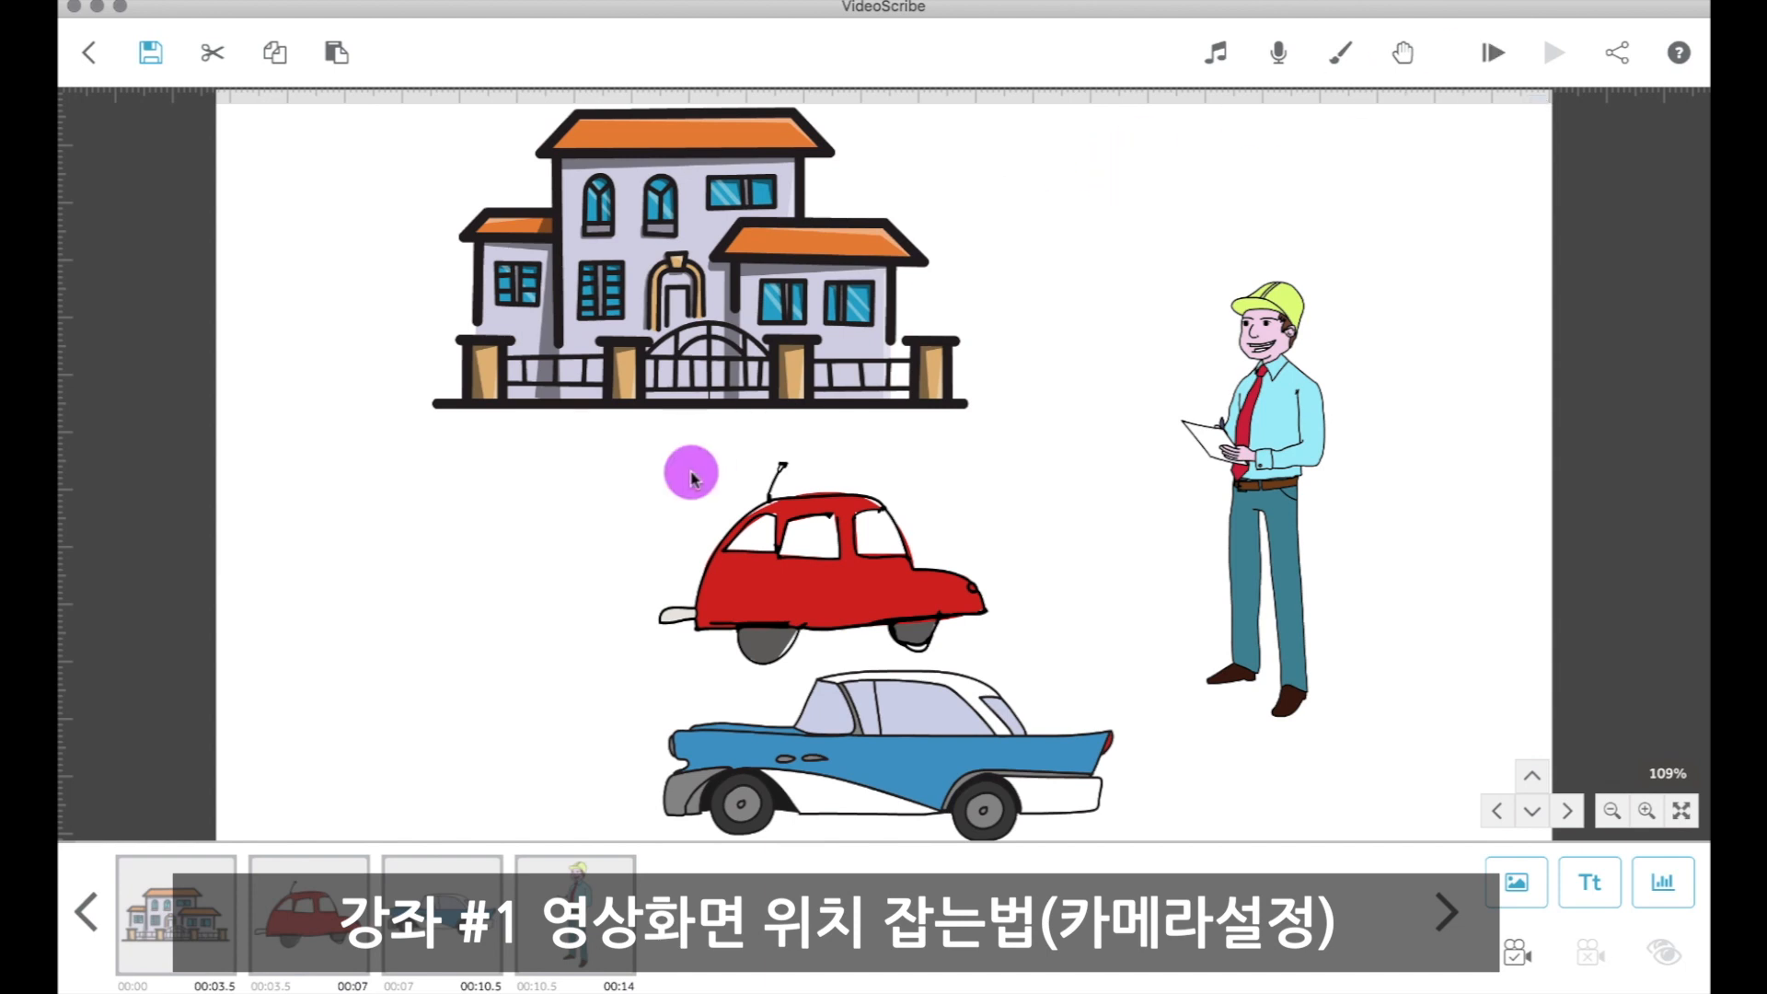
# Step: Examine the villa's animate, pause and transition times and its camera settings on the timeline
pyautogui.click(702, 370)
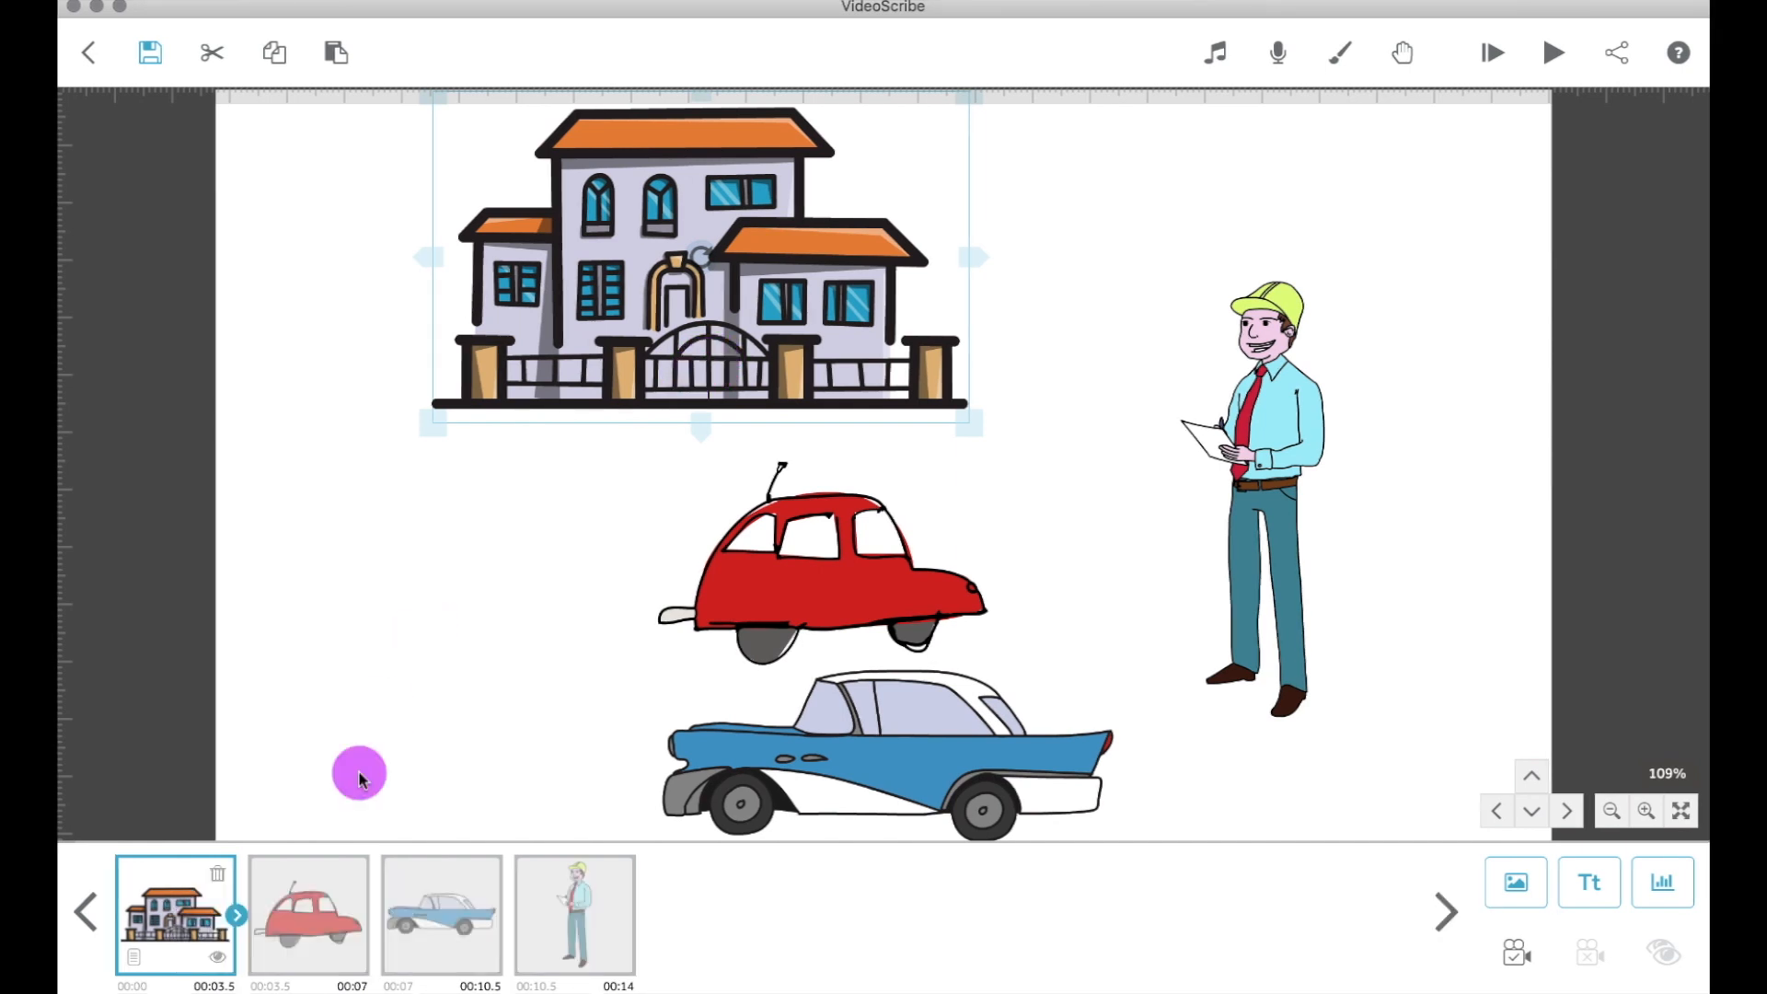
pyautogui.click(238, 920)
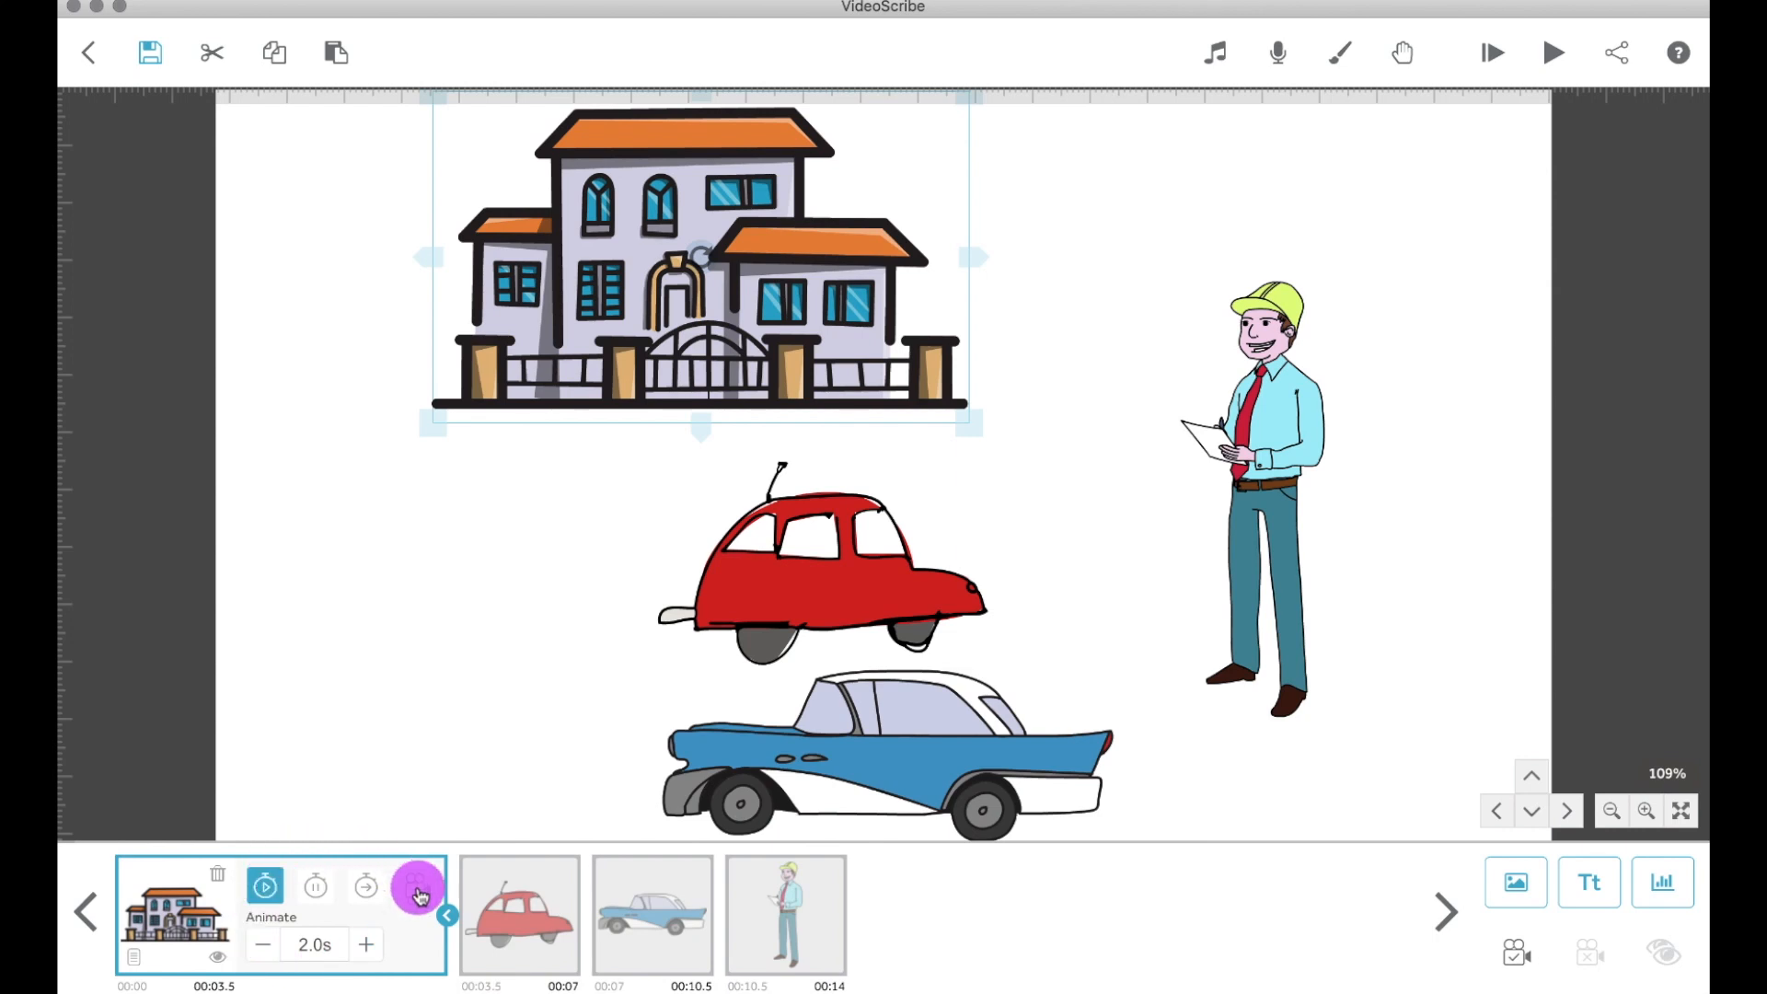
pyautogui.click(315, 888)
pyautogui.click(363, 888)
pyautogui.click(405, 891)
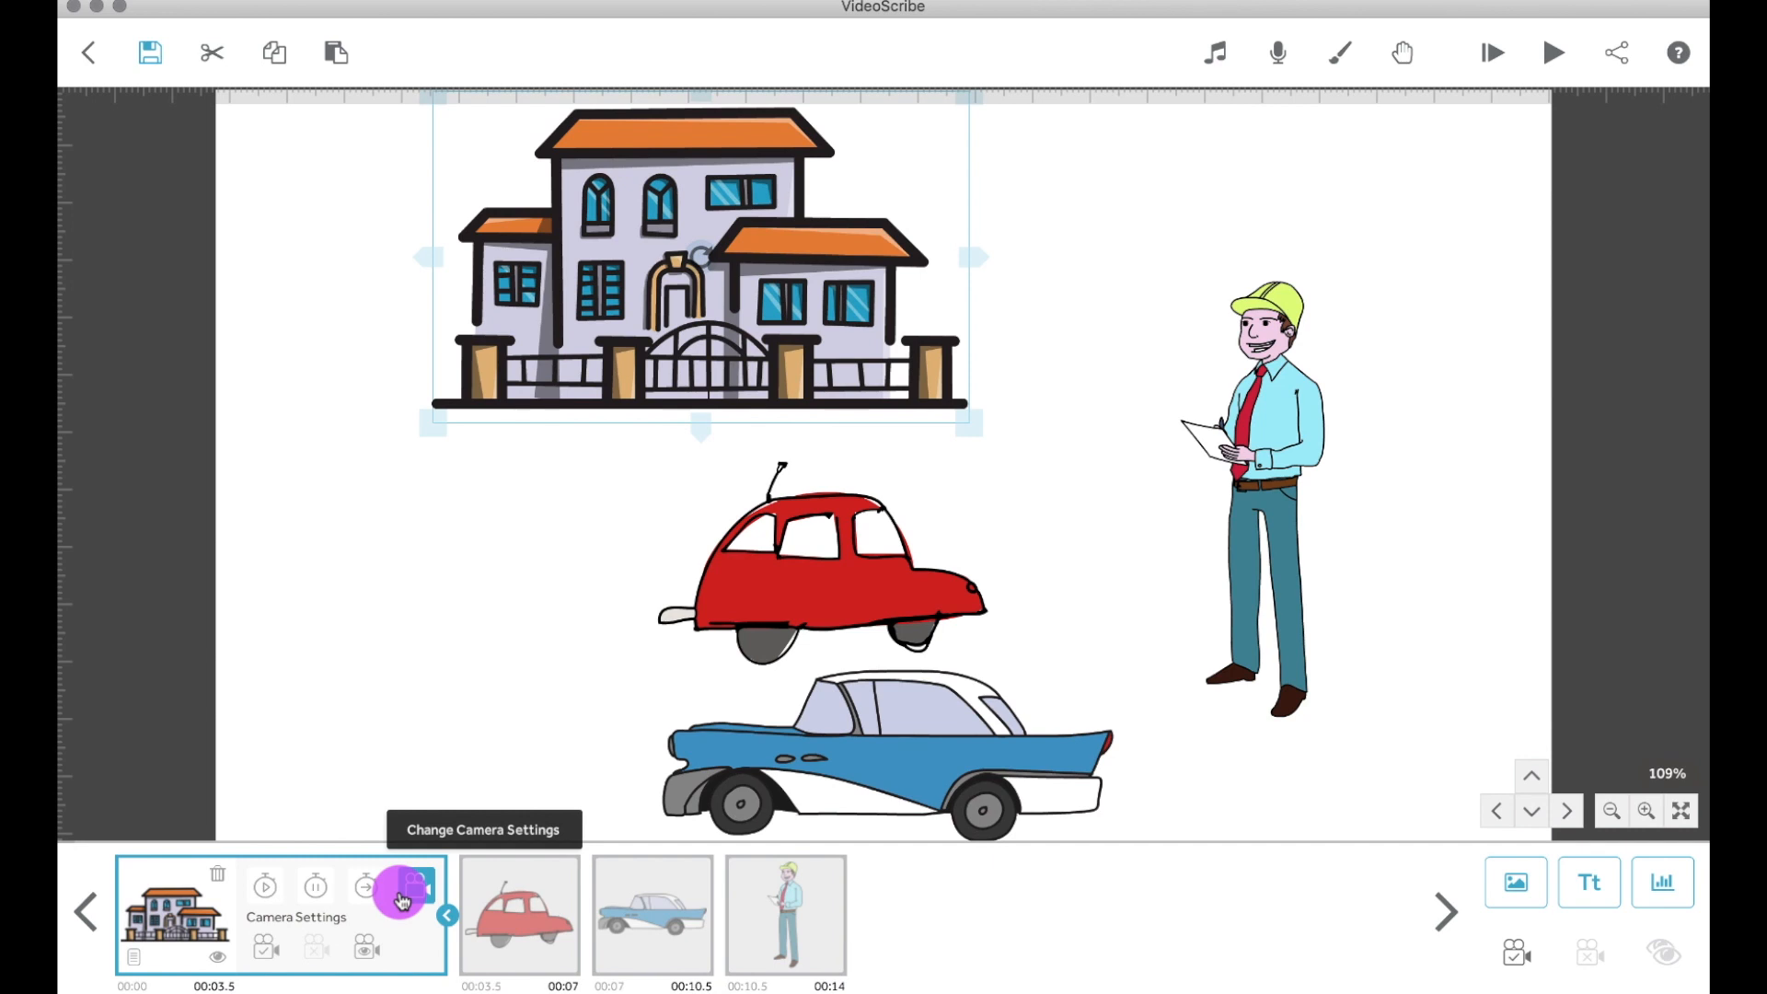
pyautogui.click(266, 888)
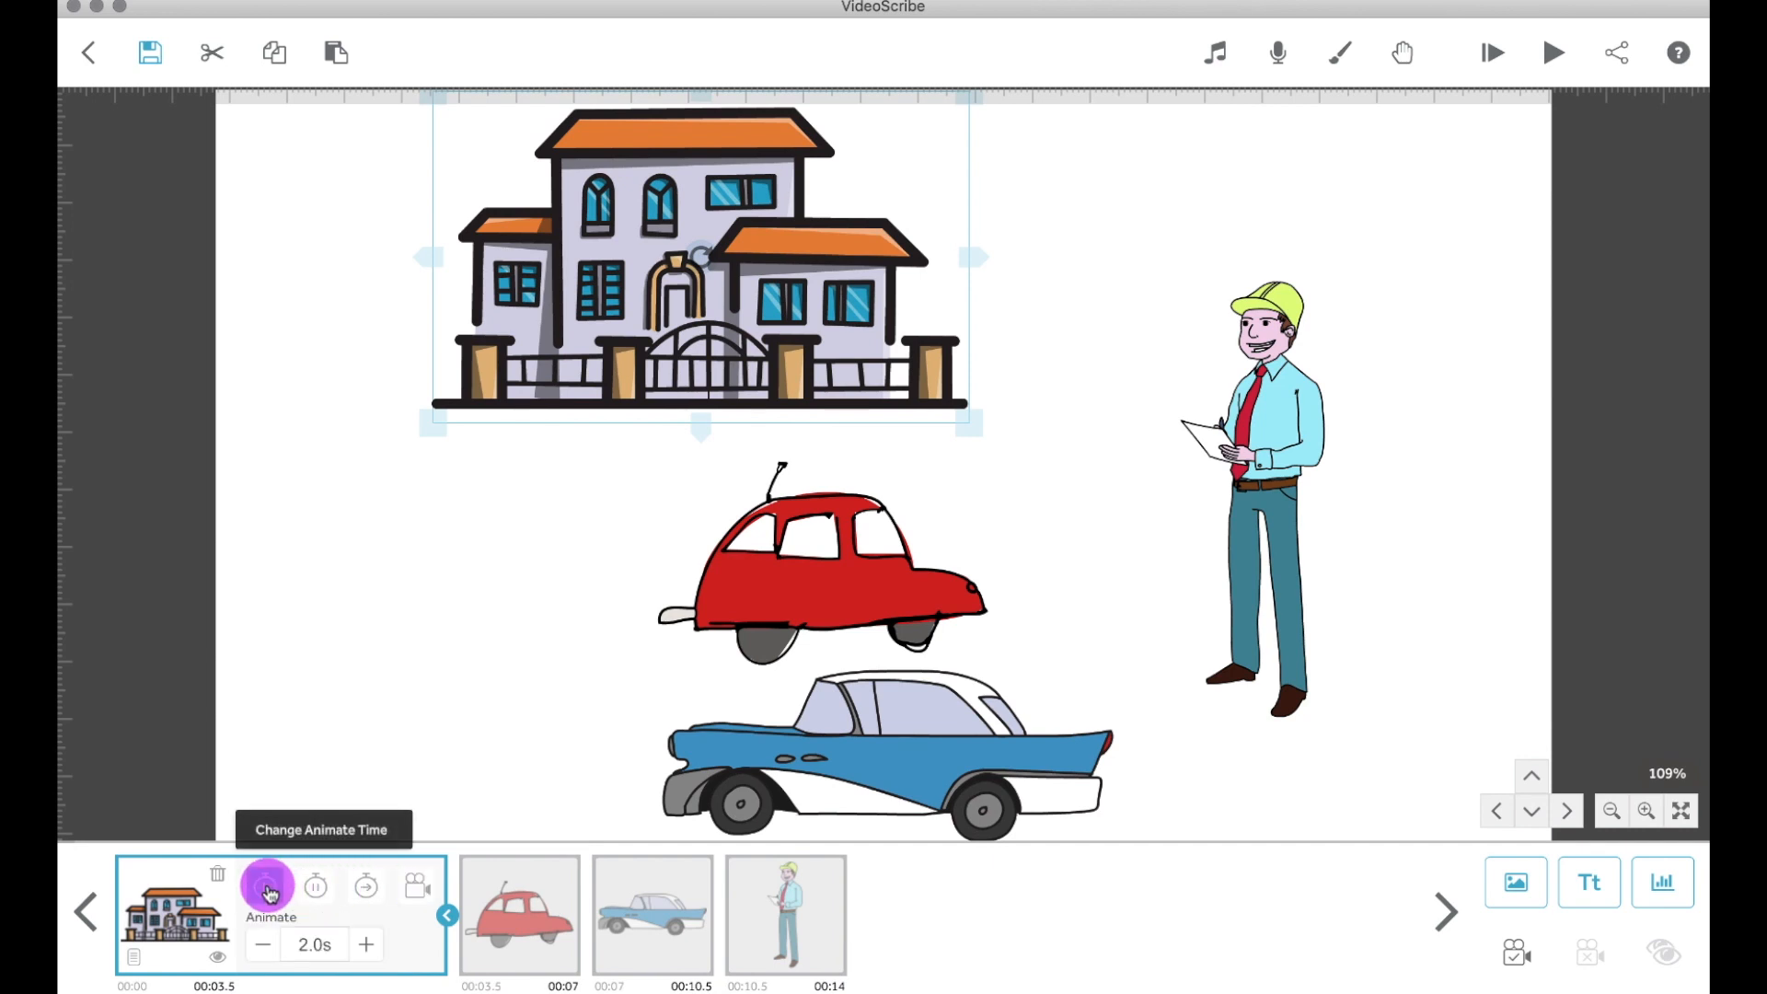
# Step: Set the villa's drawing option to Move In, with the move-in angle coming straight down from above
pyautogui.click(137, 960)
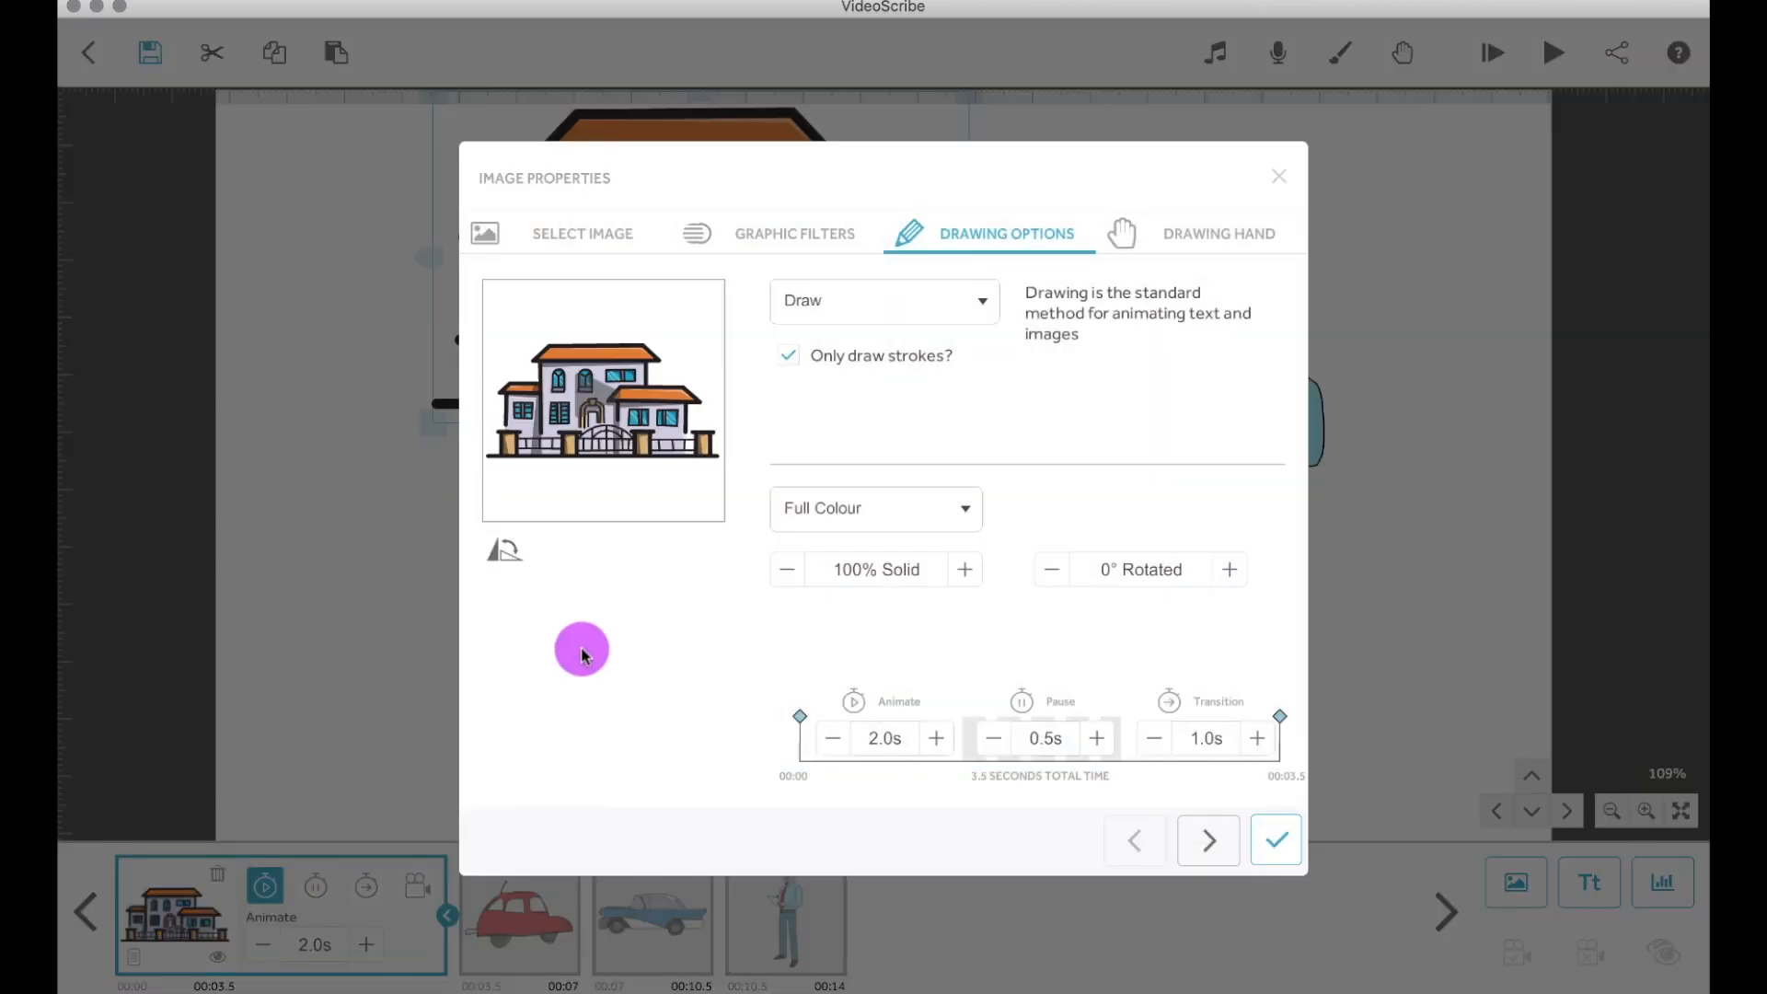
pyautogui.moveTo(575, 440)
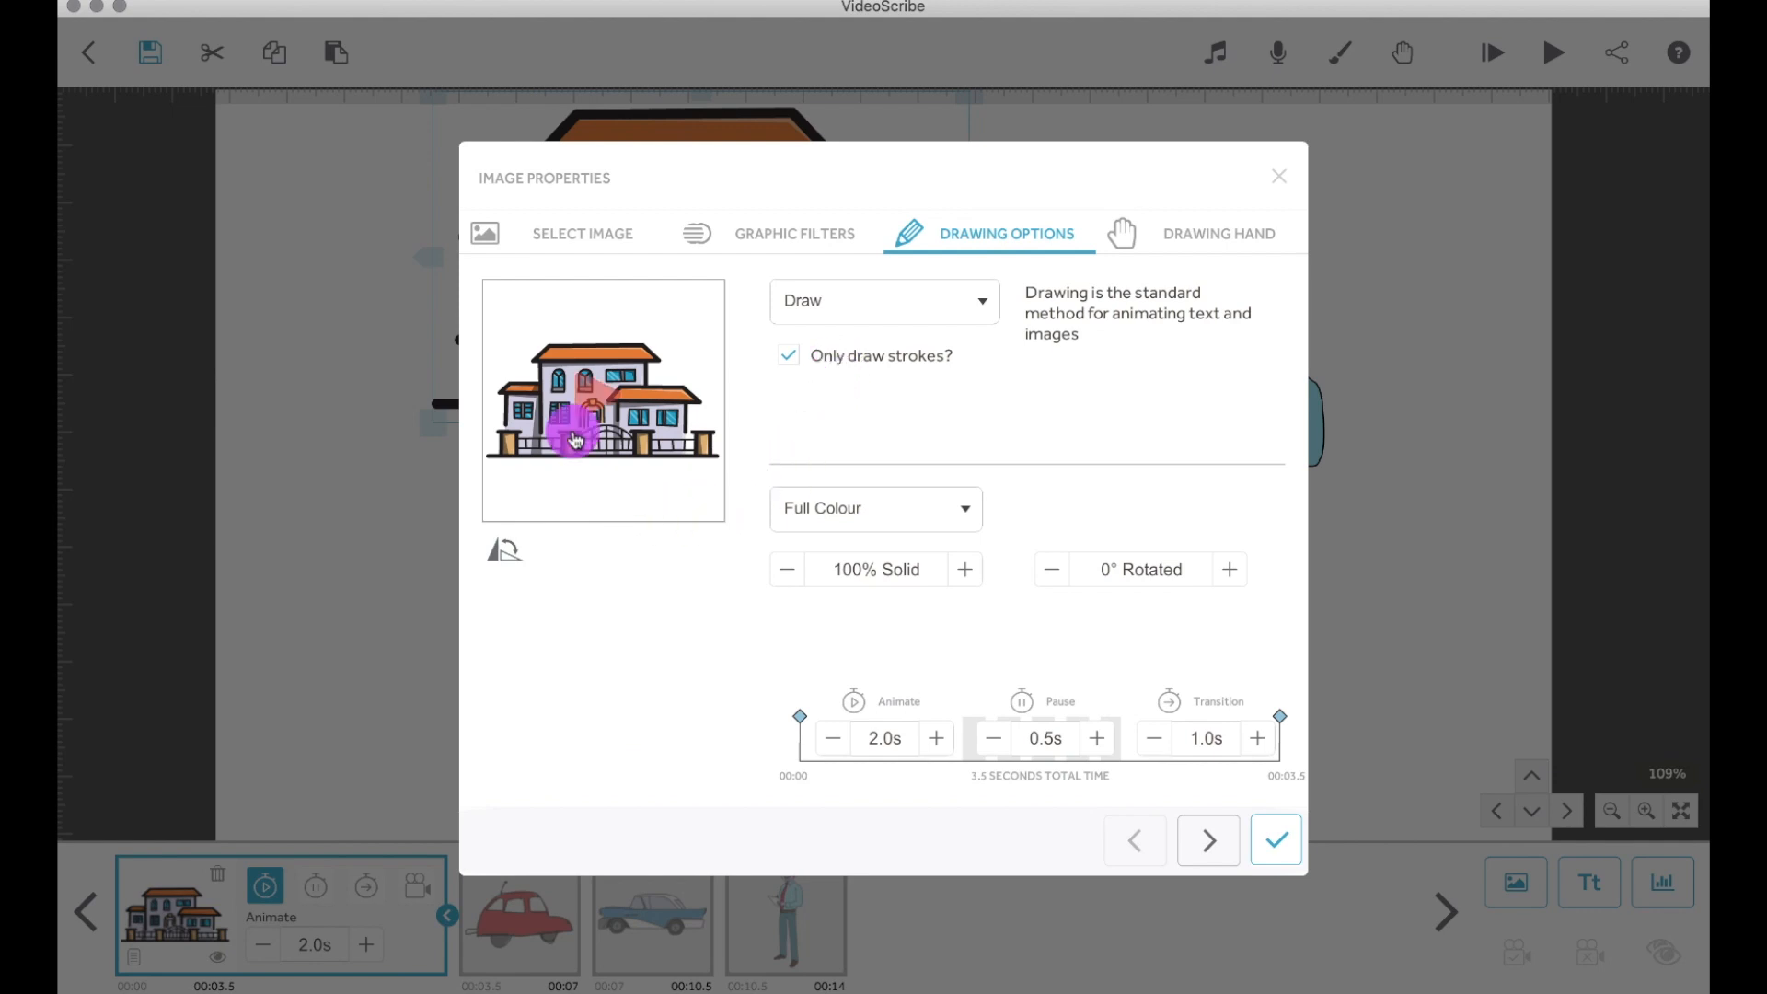
pyautogui.click(902, 311)
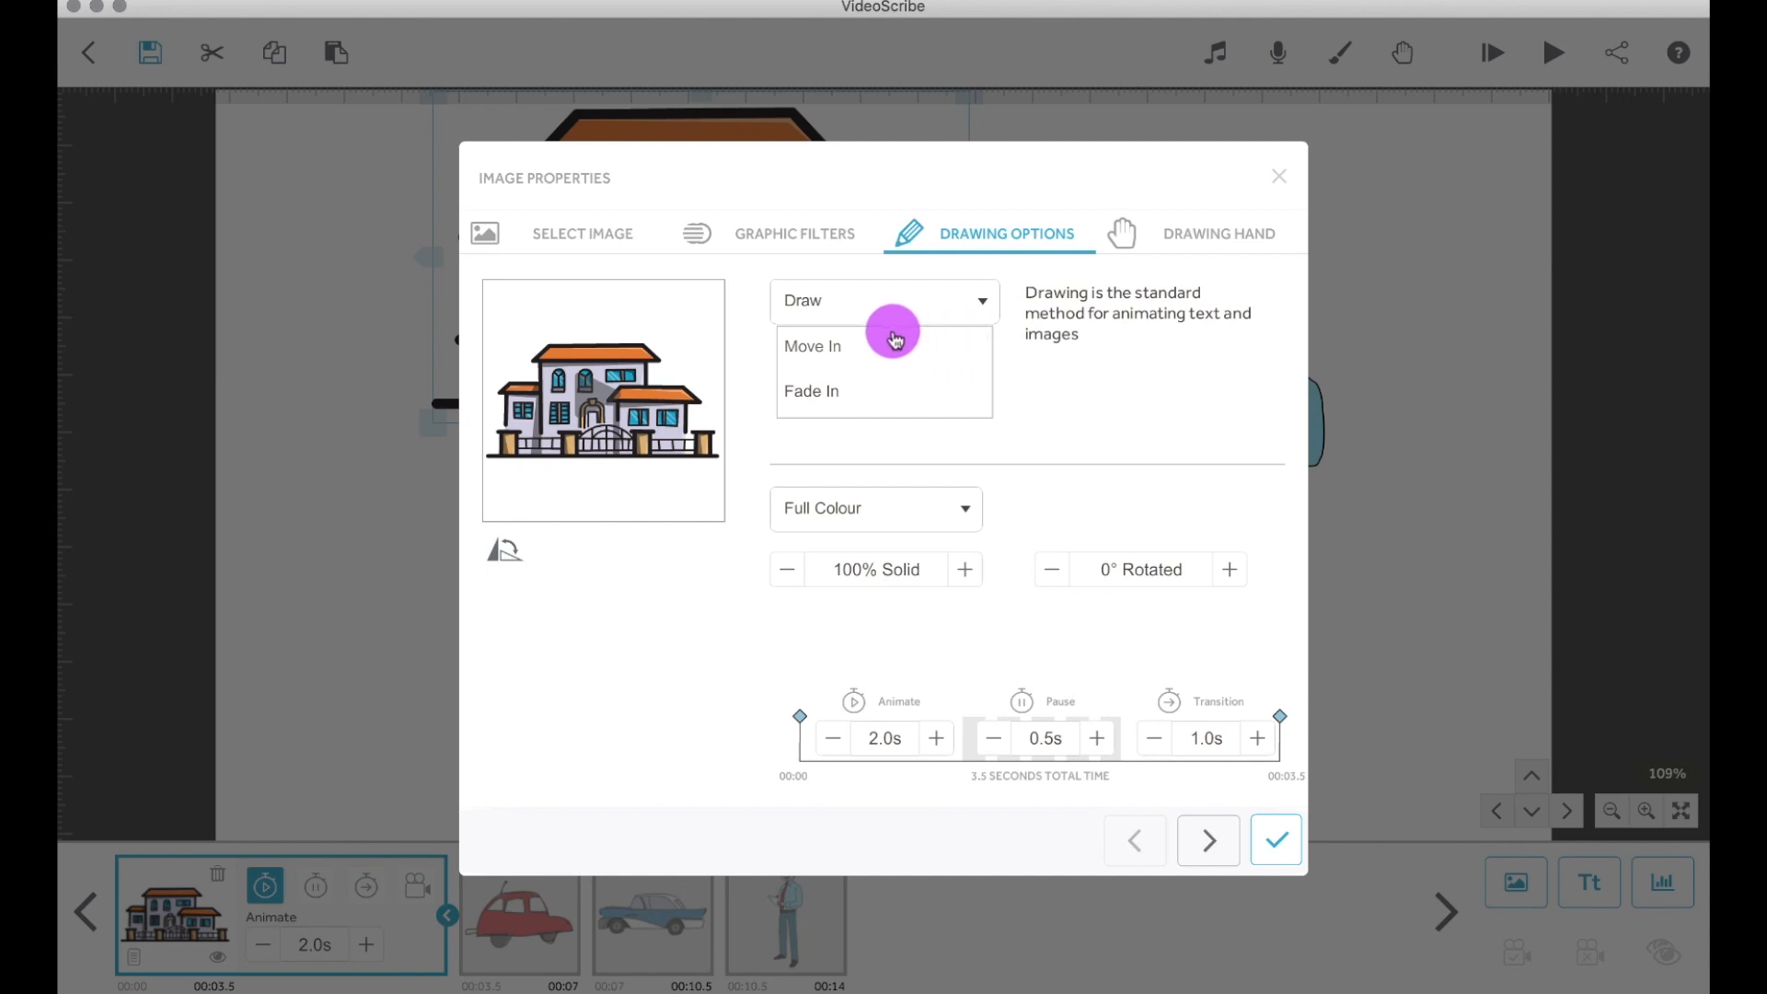
pyautogui.click(895, 338)
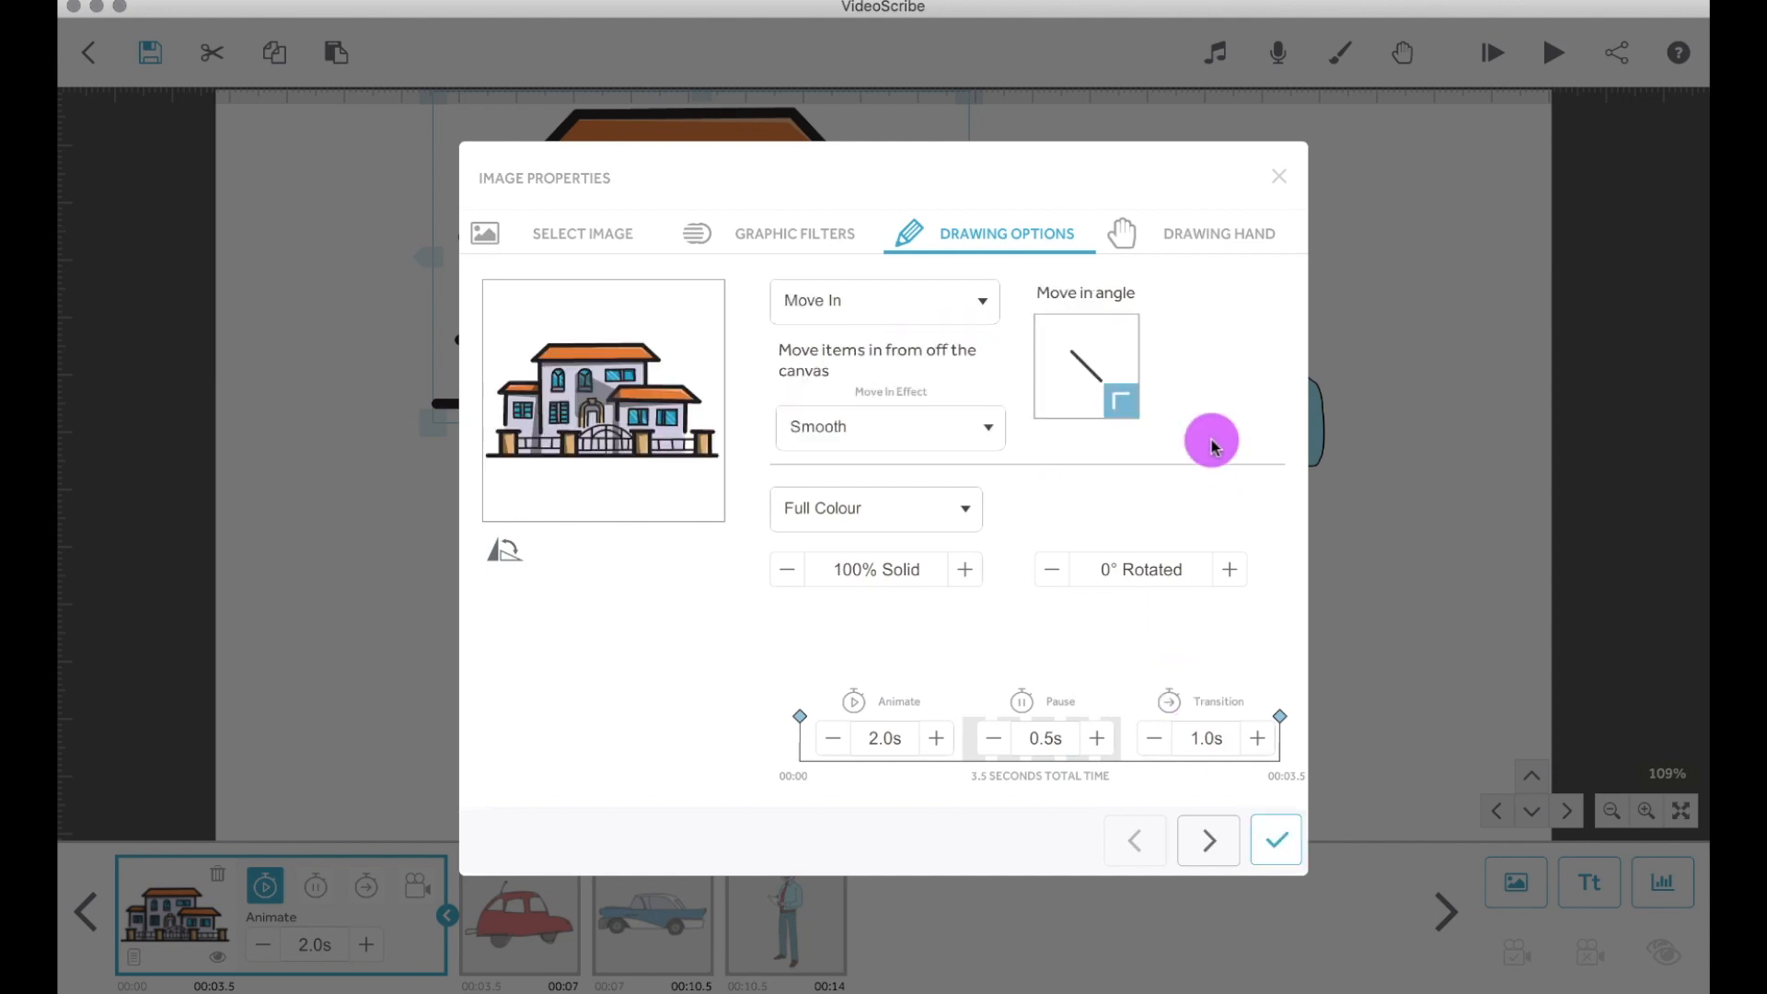
pyautogui.moveTo(1049, 342); pyautogui.dragTo(1126, 401)
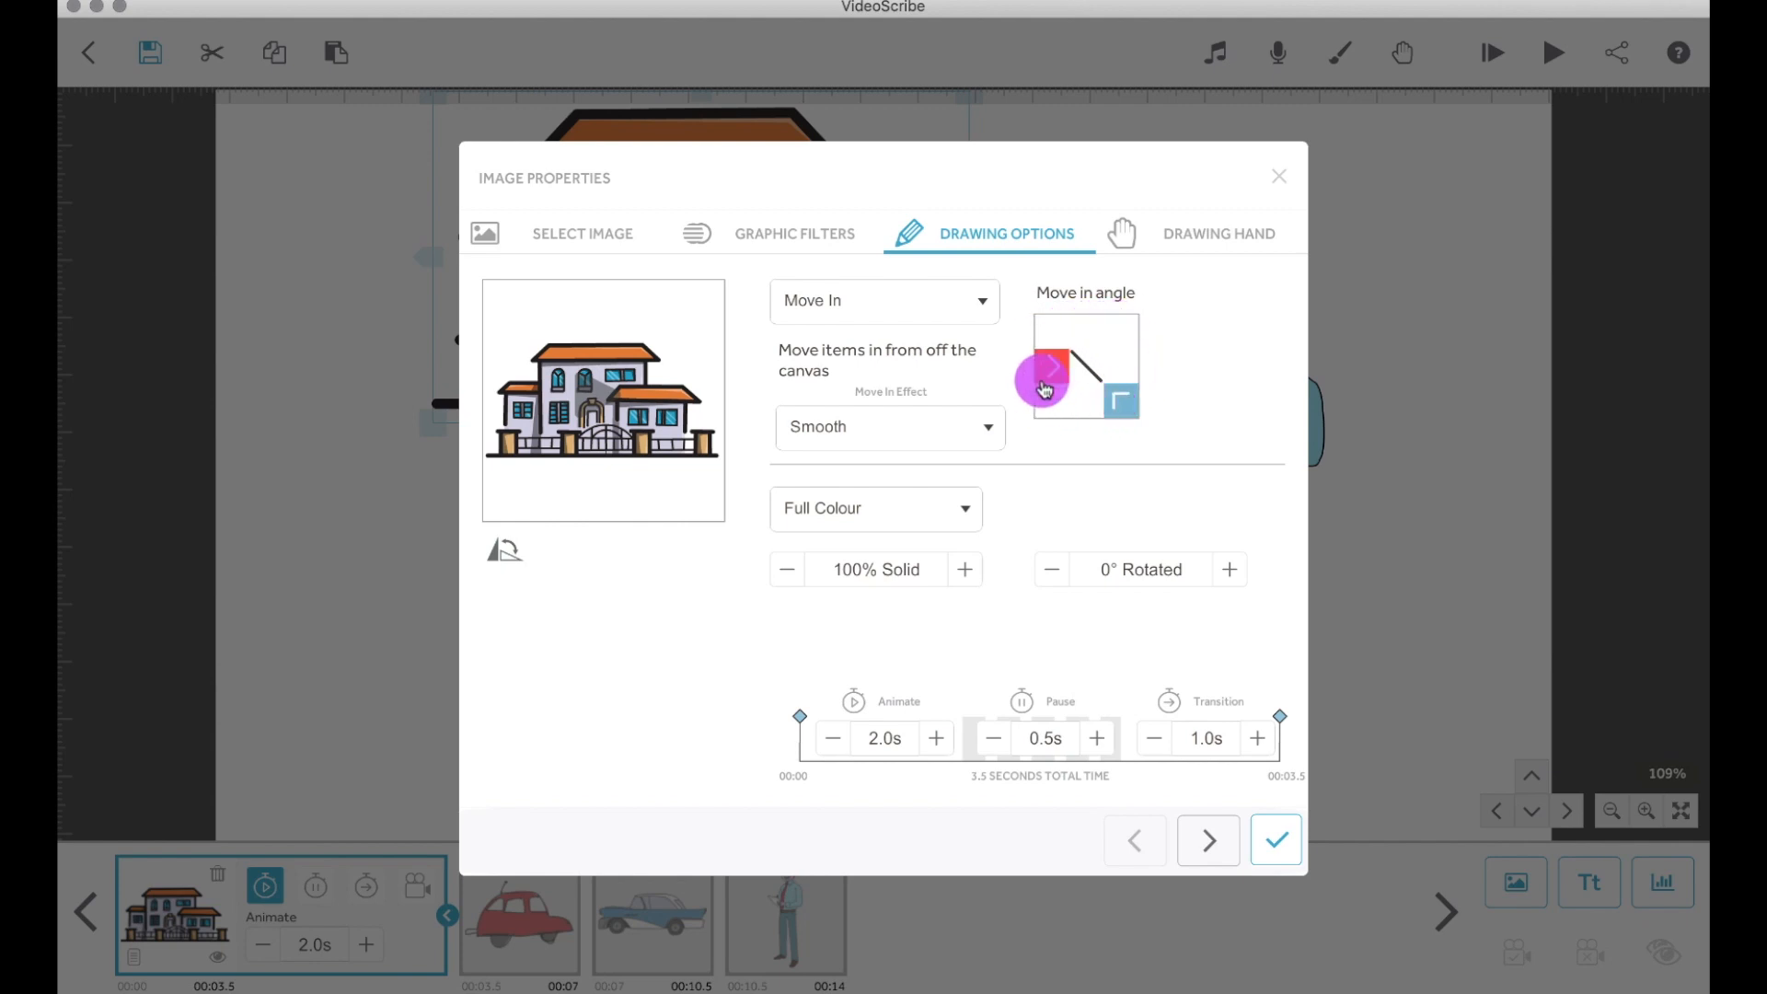
pyautogui.moveTo(1045, 389); pyautogui.dragTo(1080, 340)
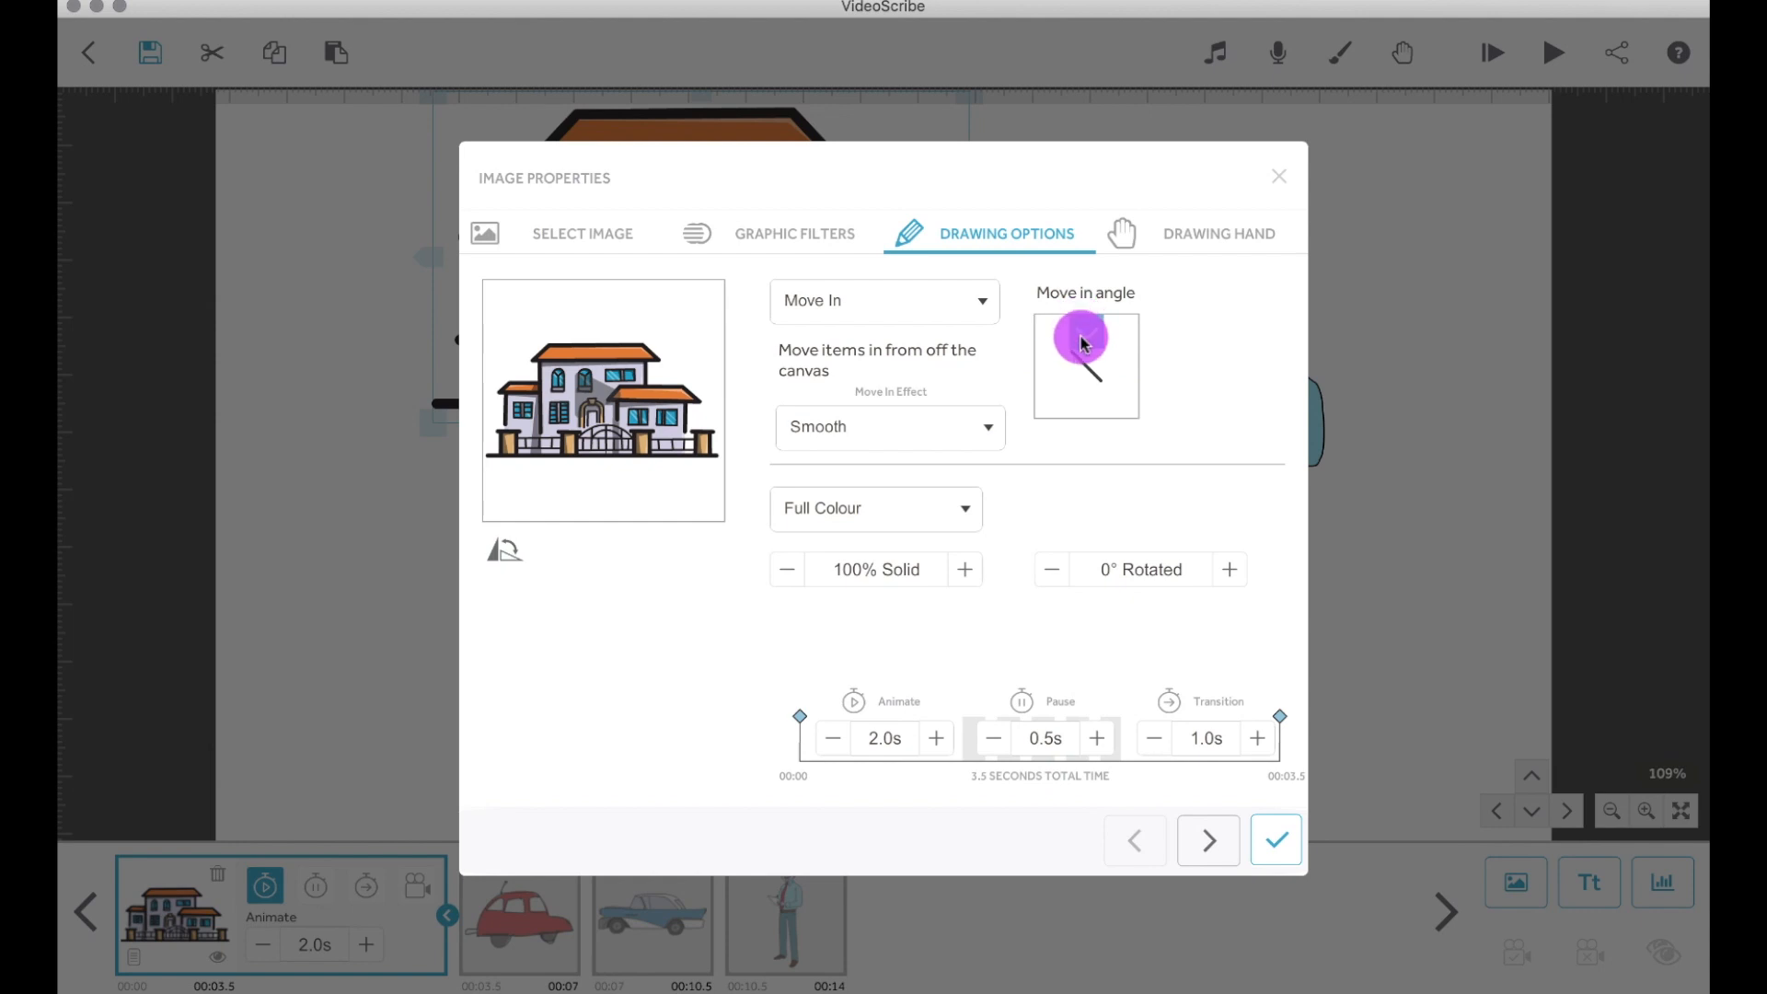
# Step: Set the villa's move-in effect to Bounce and apply the image properties
pyautogui.click(979, 430)
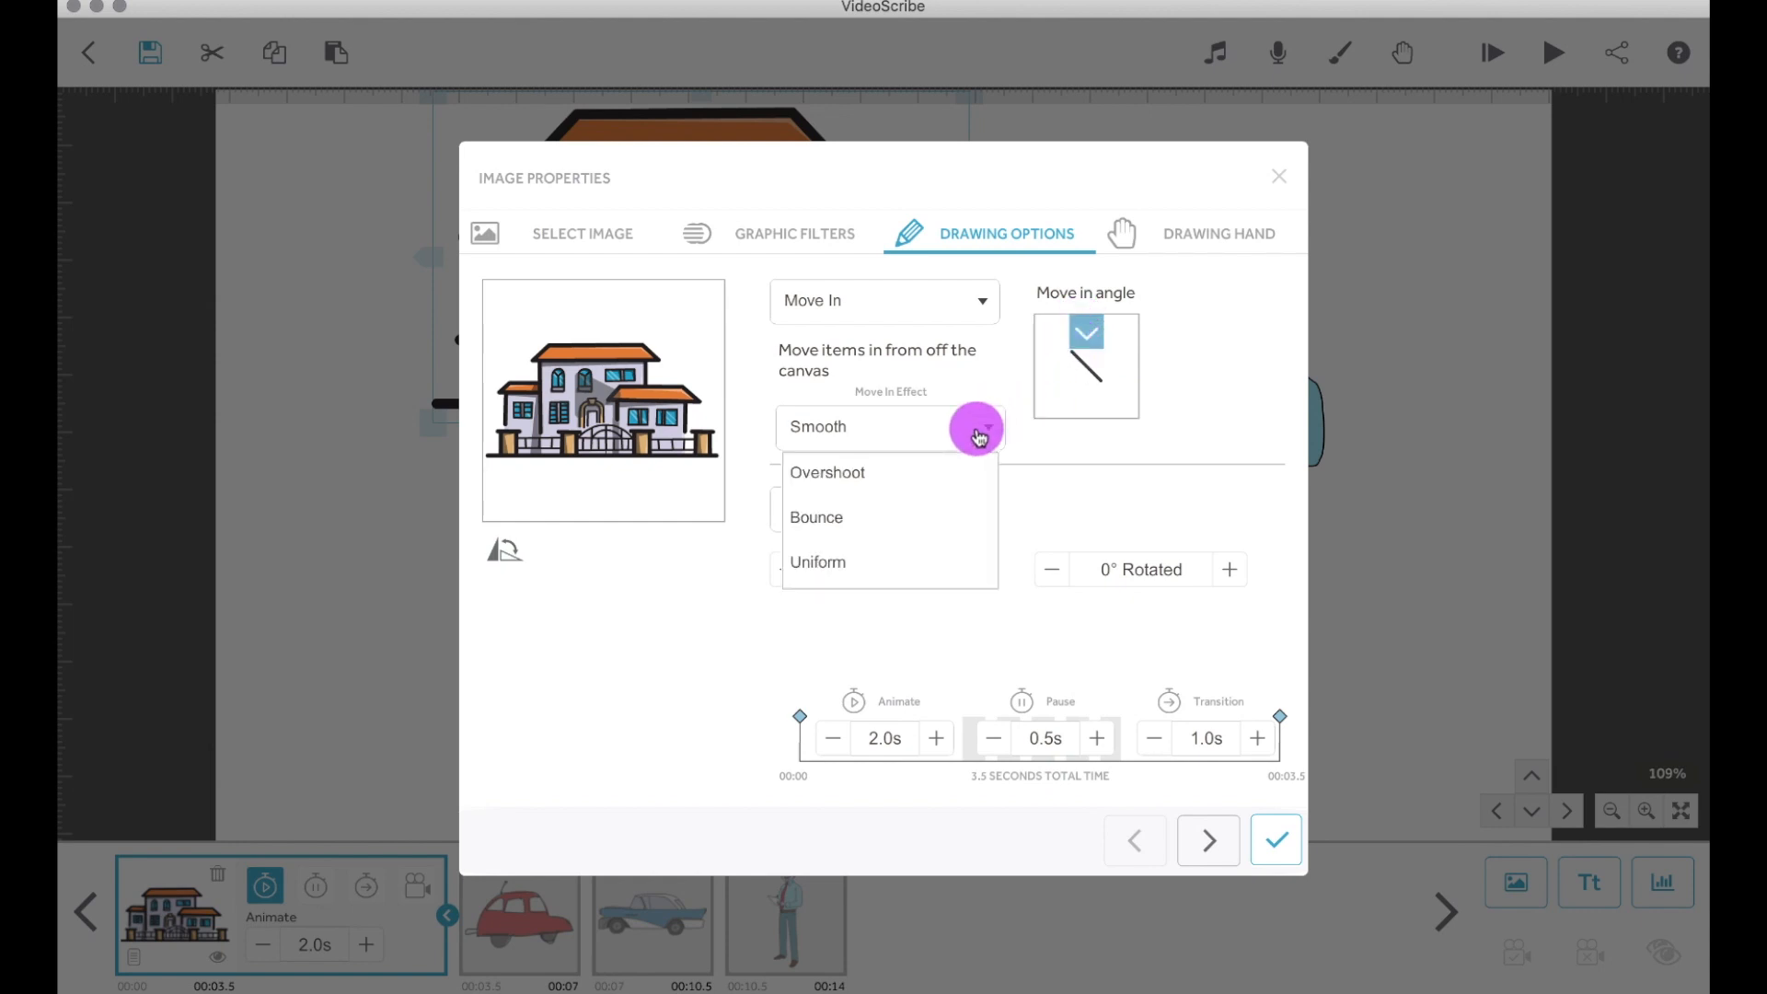
pyautogui.click(859, 516)
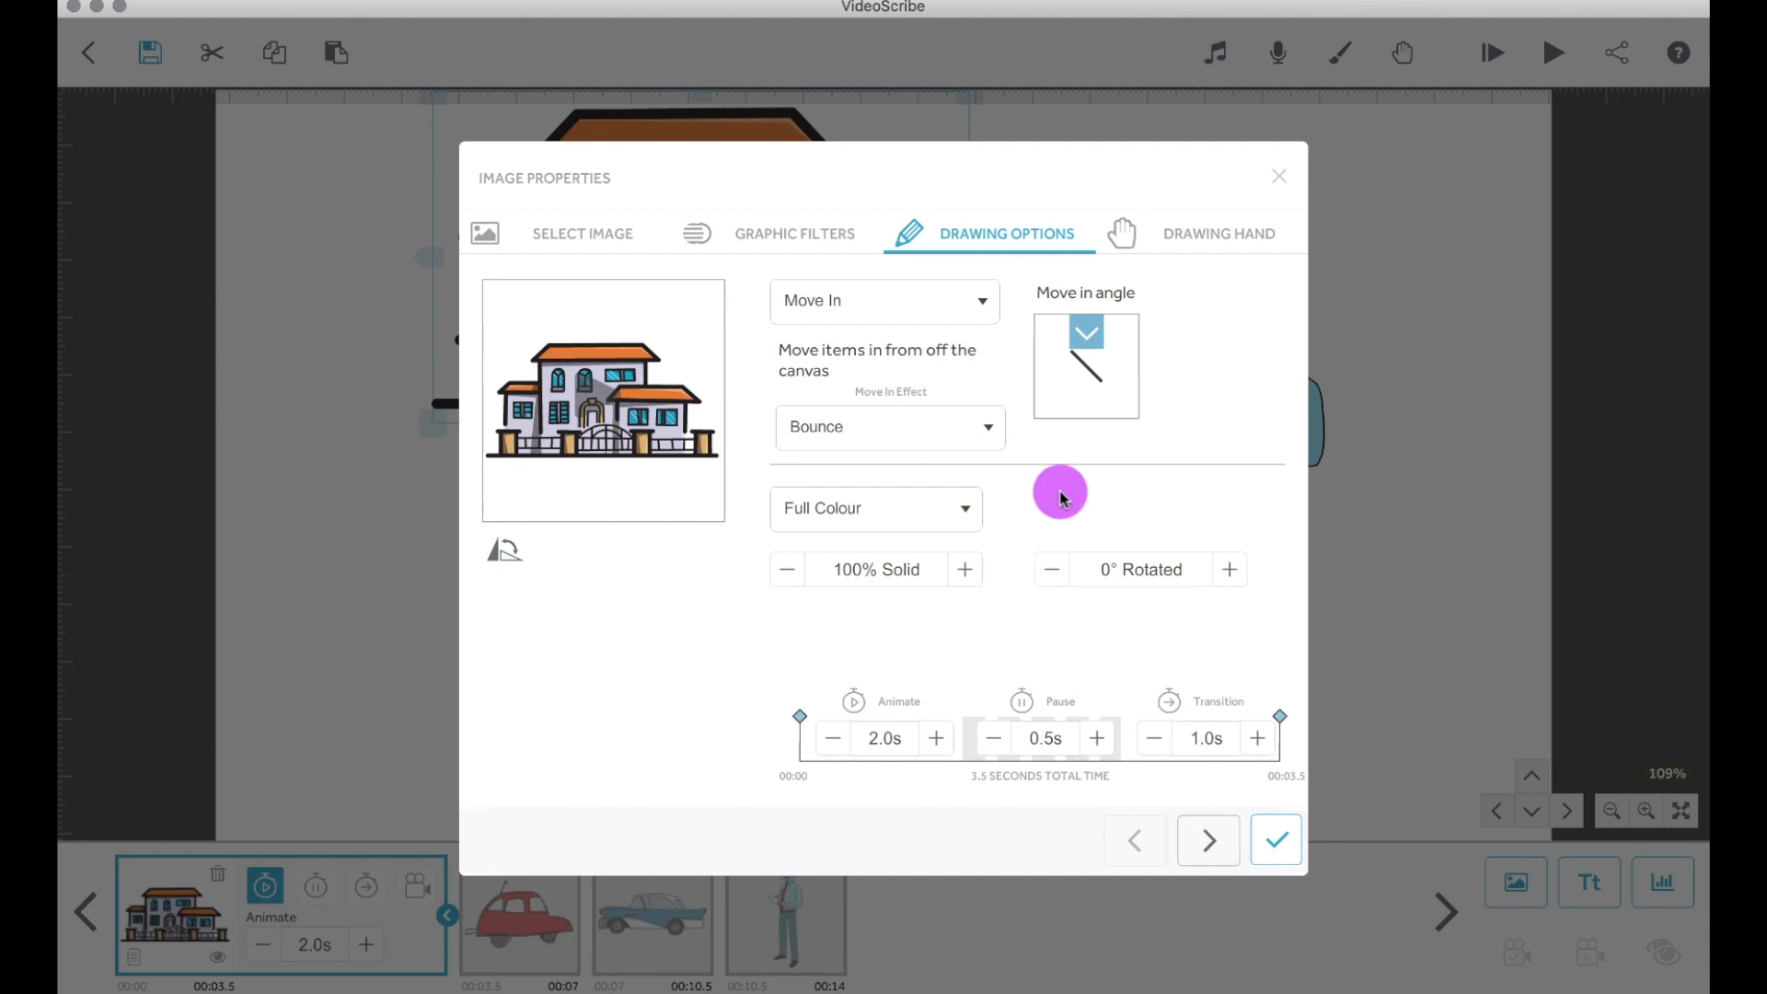
pyautogui.click(1276, 839)
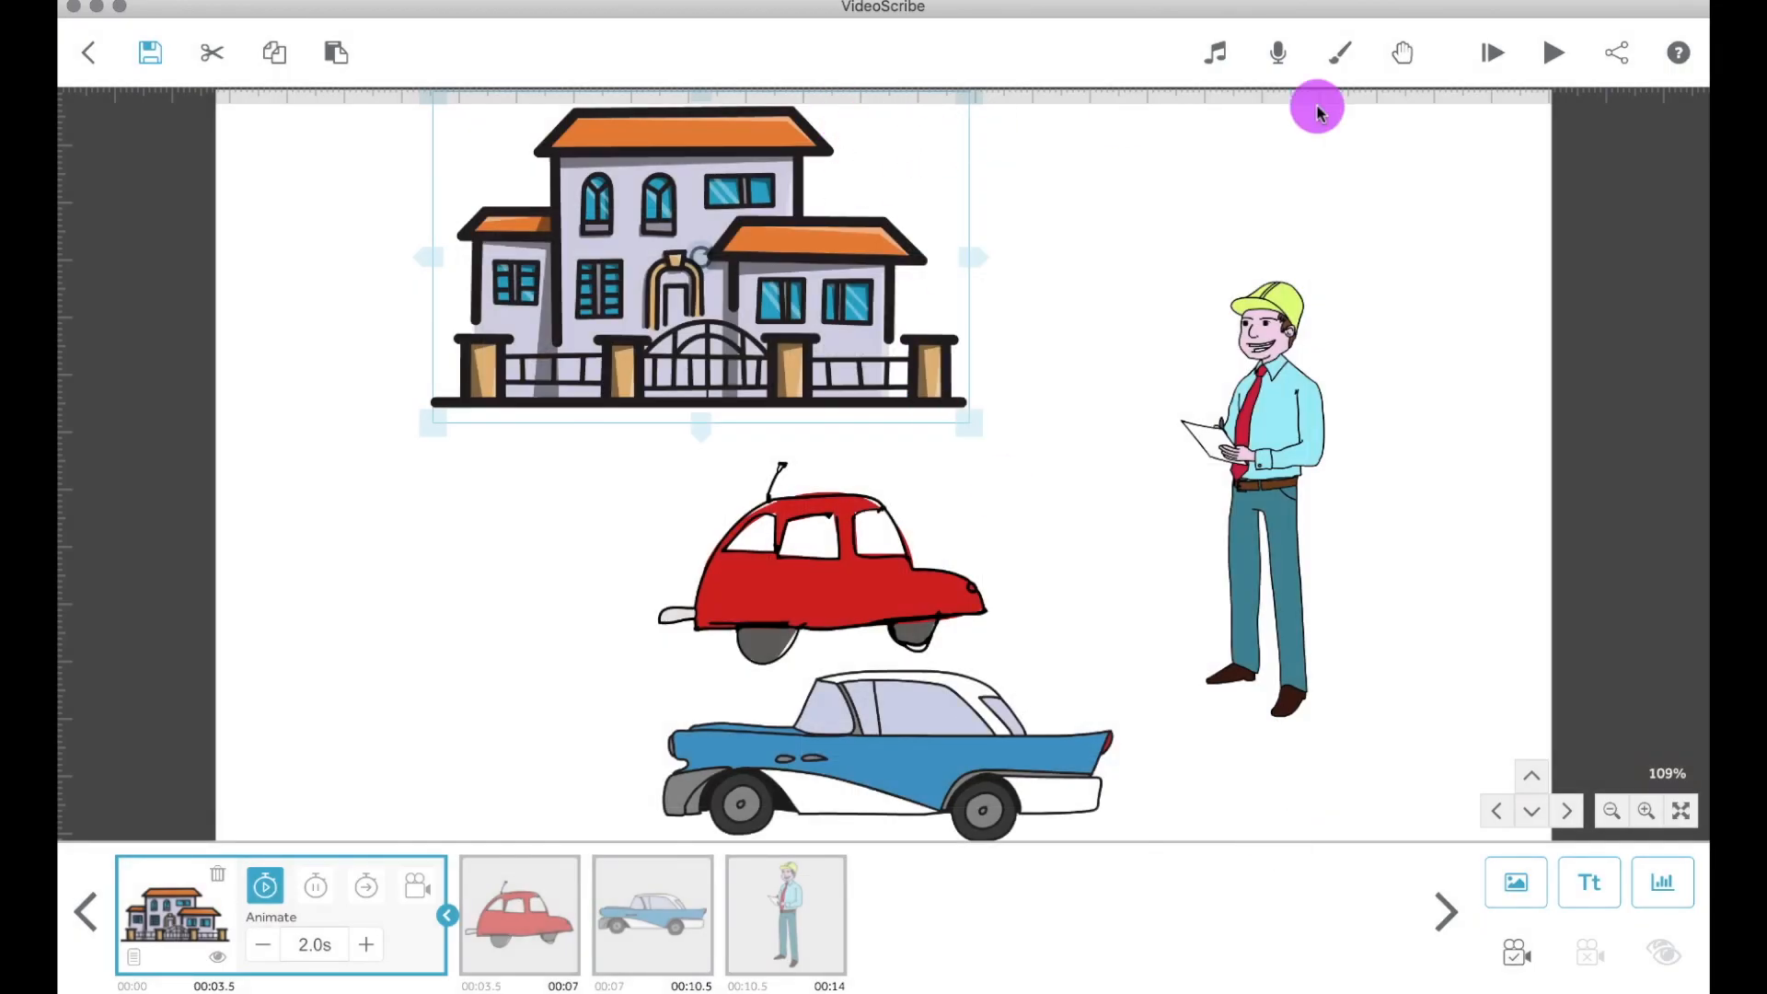
# Step: Preview the scribe from the villa, stop playback once the move-in has been shown, and reselect the villa
pyautogui.click(1553, 56)
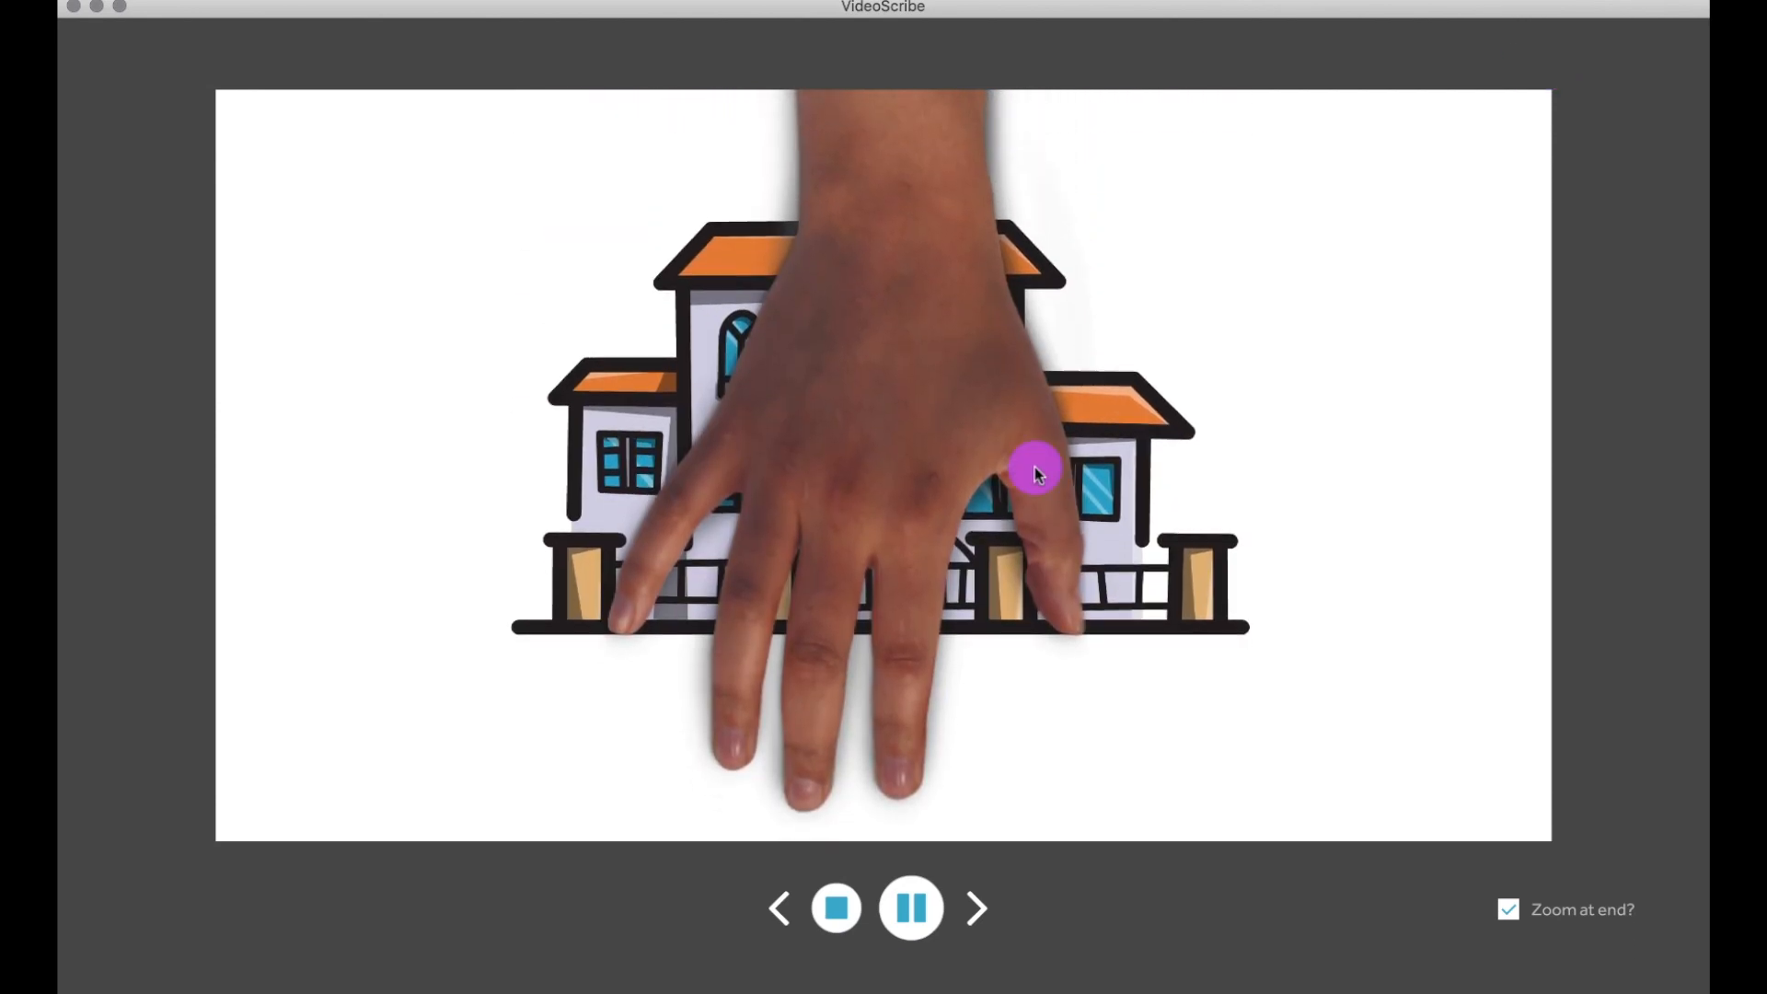
pyautogui.click(837, 906)
pyautogui.click(171, 886)
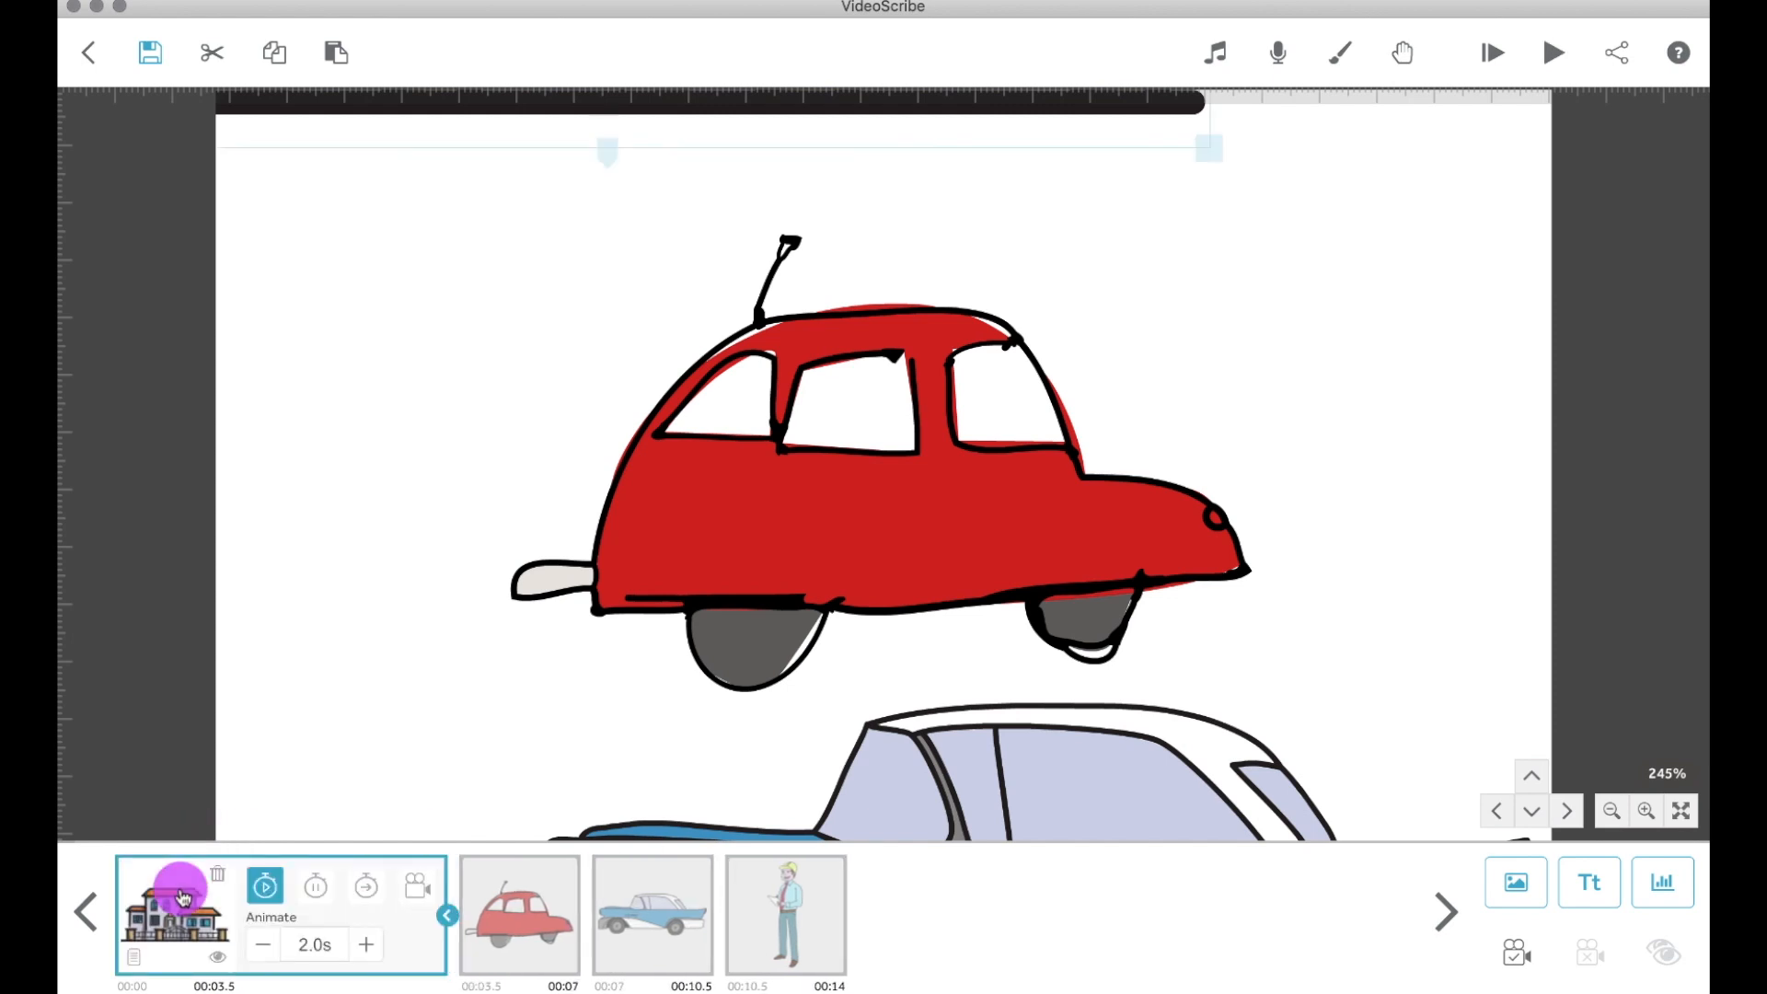
# Step: Set the villa's drawing hand to No Hand and apply the image properties
pyautogui.click(132, 953)
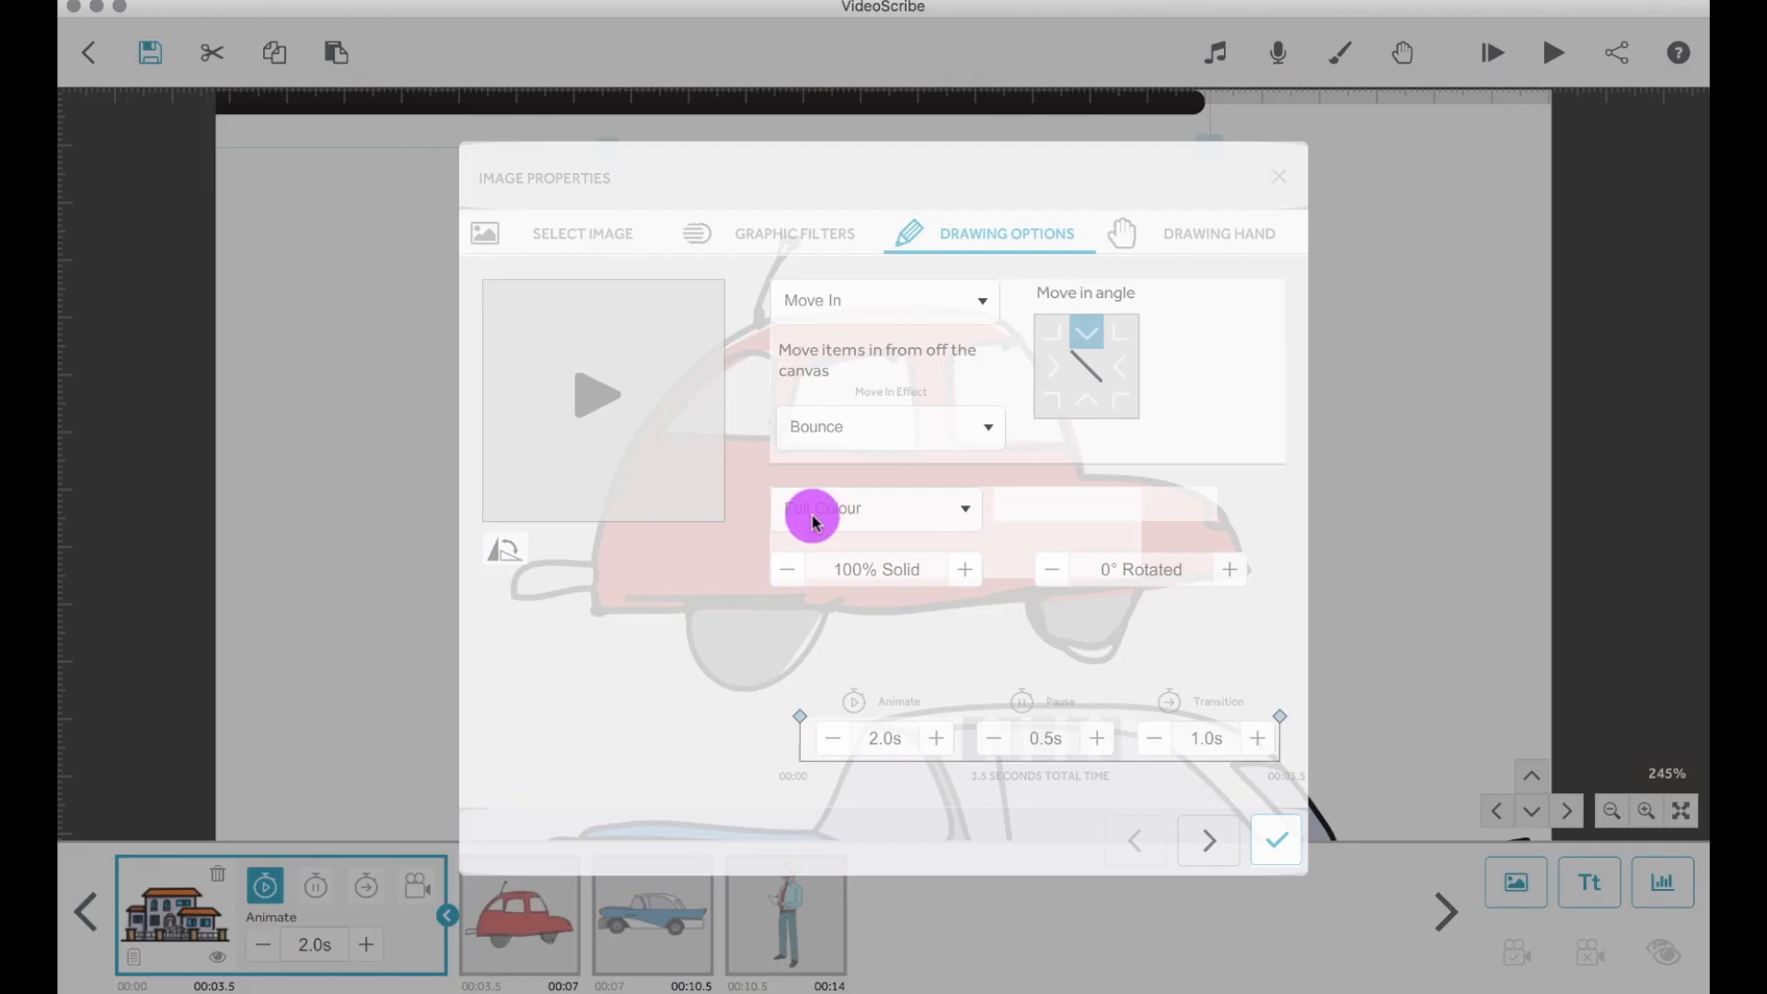
pyautogui.click(1207, 250)
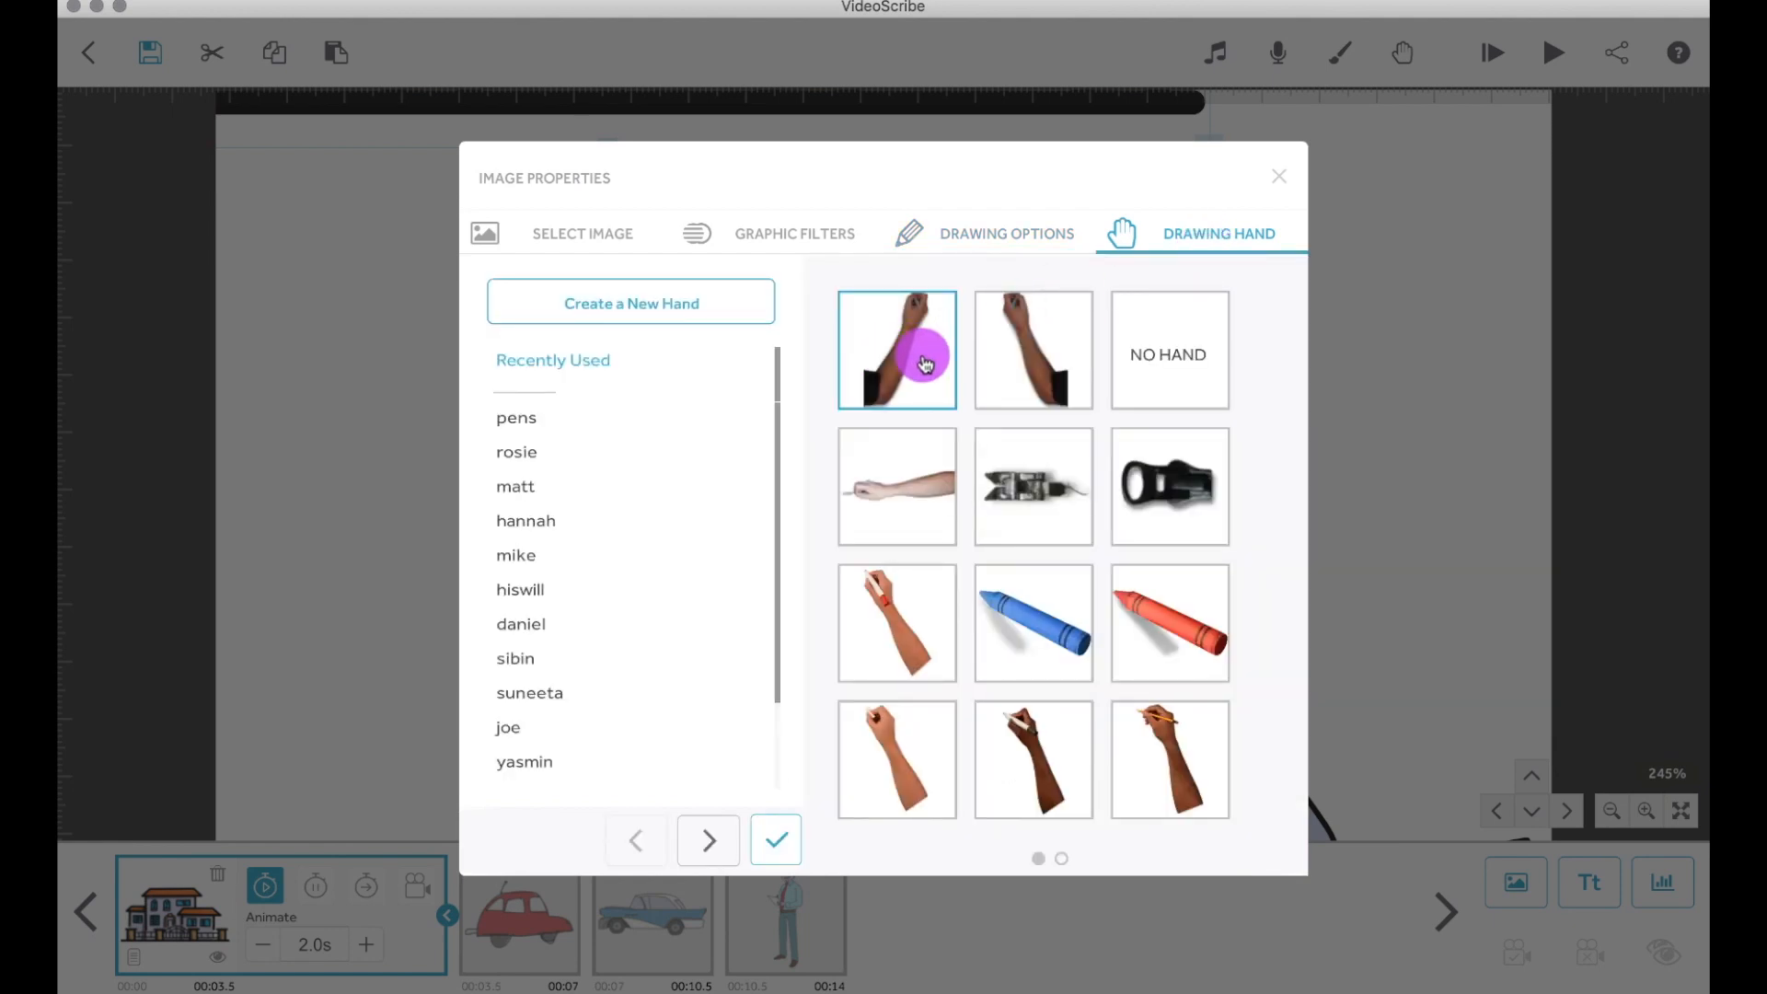
pyautogui.click(1175, 348)
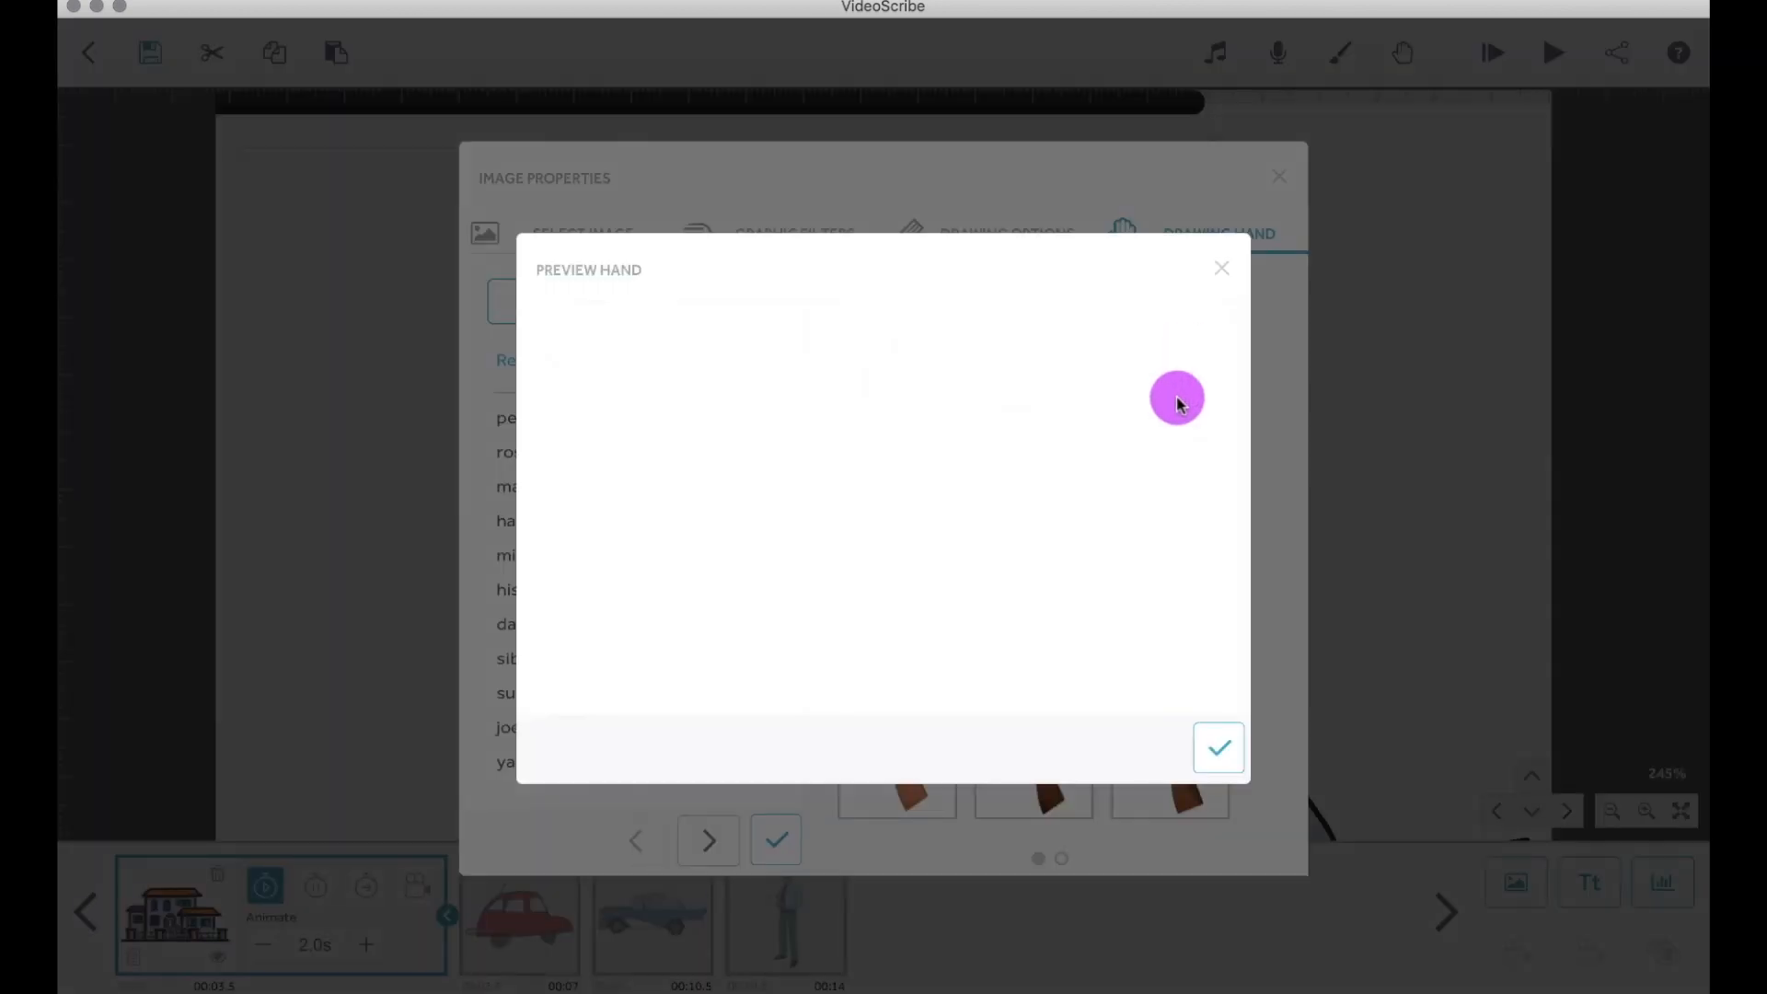
pyautogui.click(1217, 745)
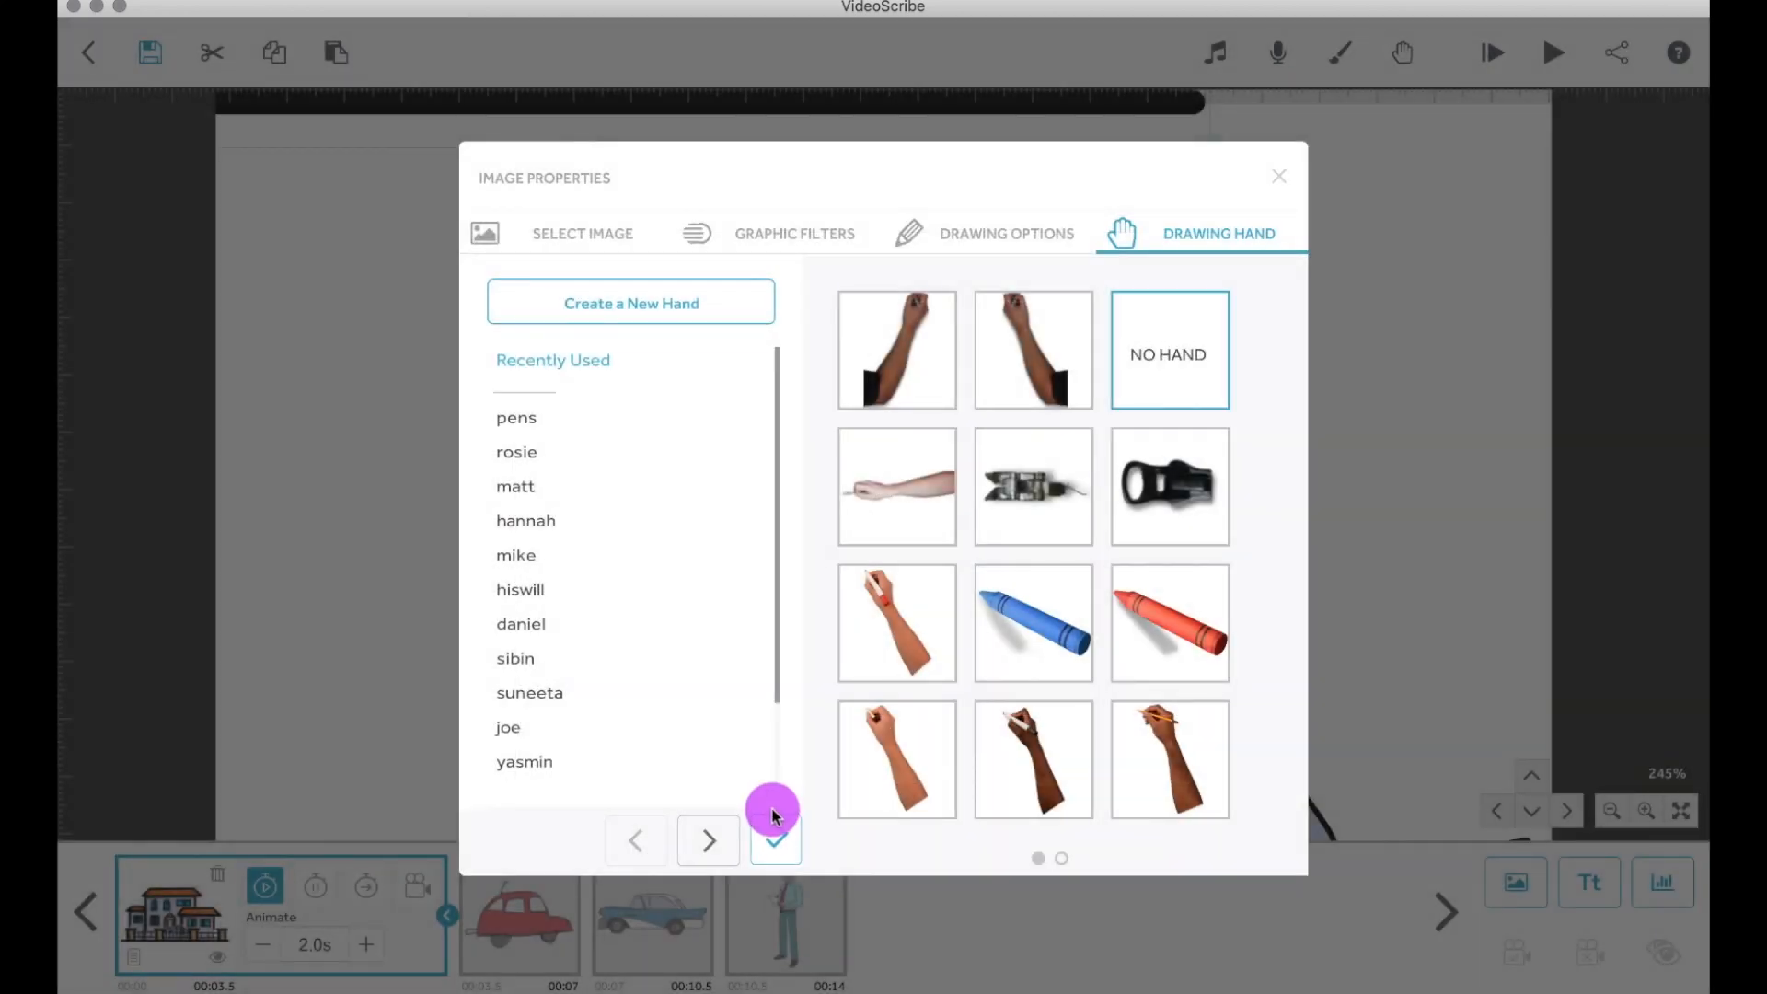
pyautogui.click(777, 840)
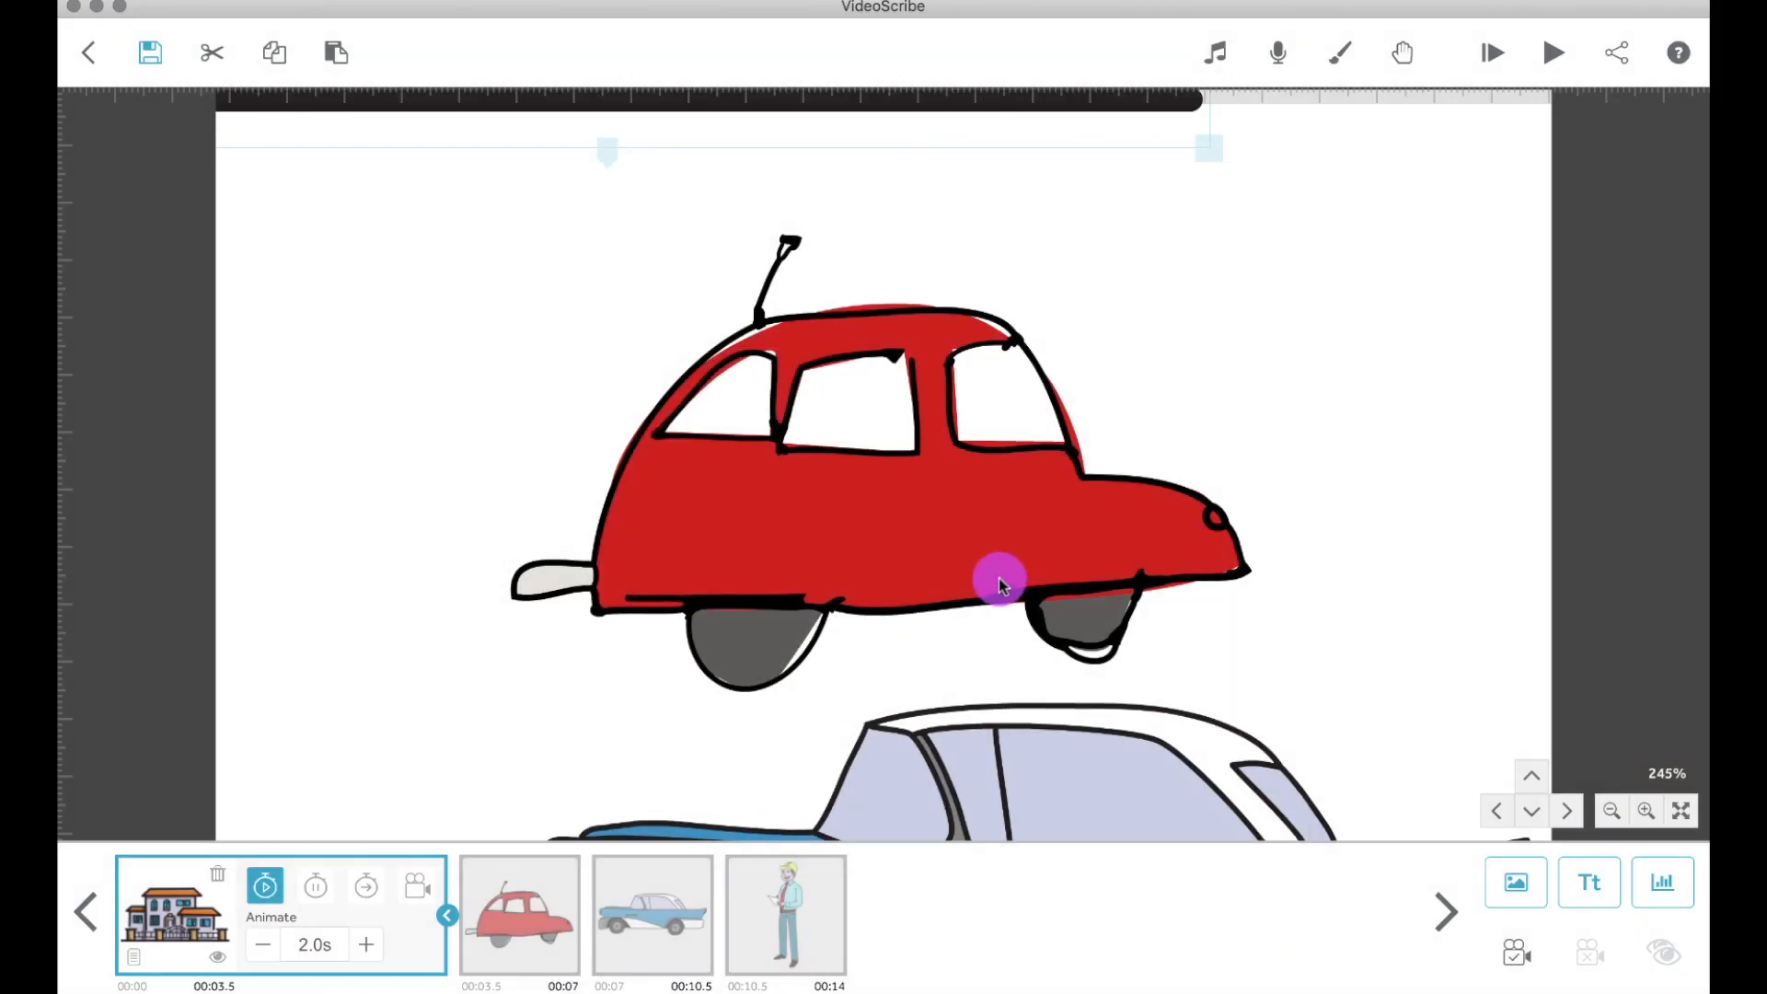
# Step: Frame all four images on the canvas at 83% zoom and set the villa's camera to the current position
pyautogui.click(1683, 811)
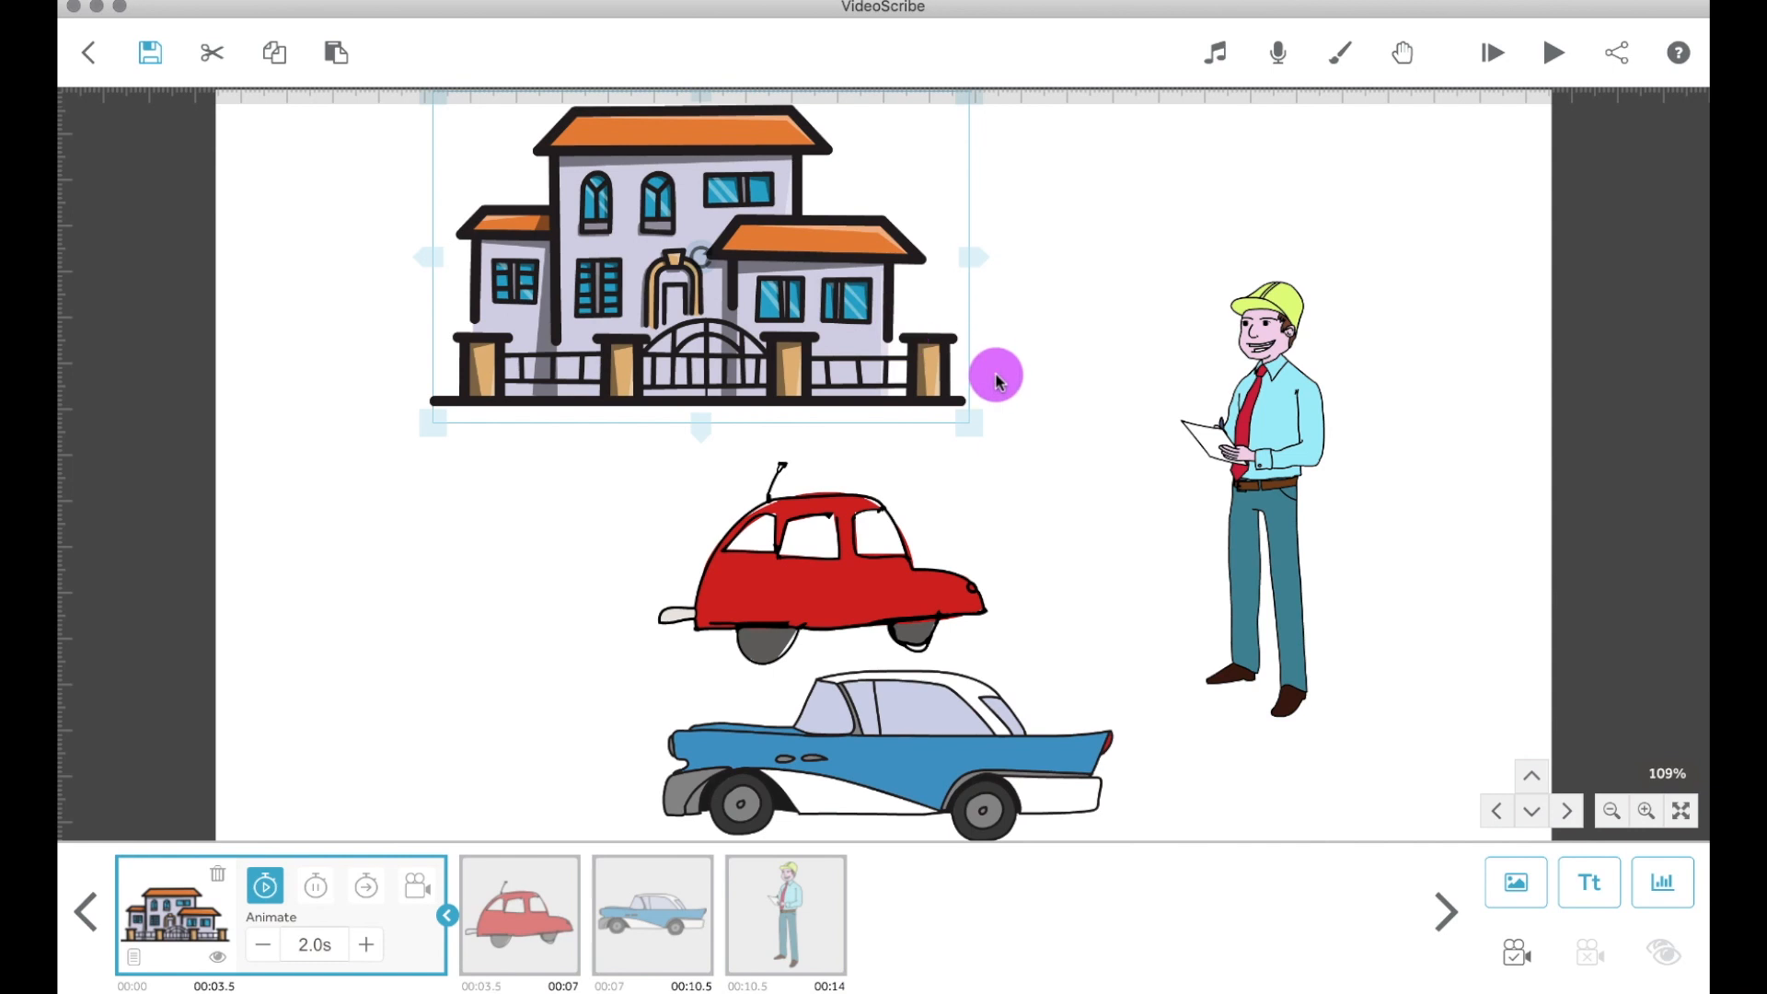
pyautogui.click(1610, 810)
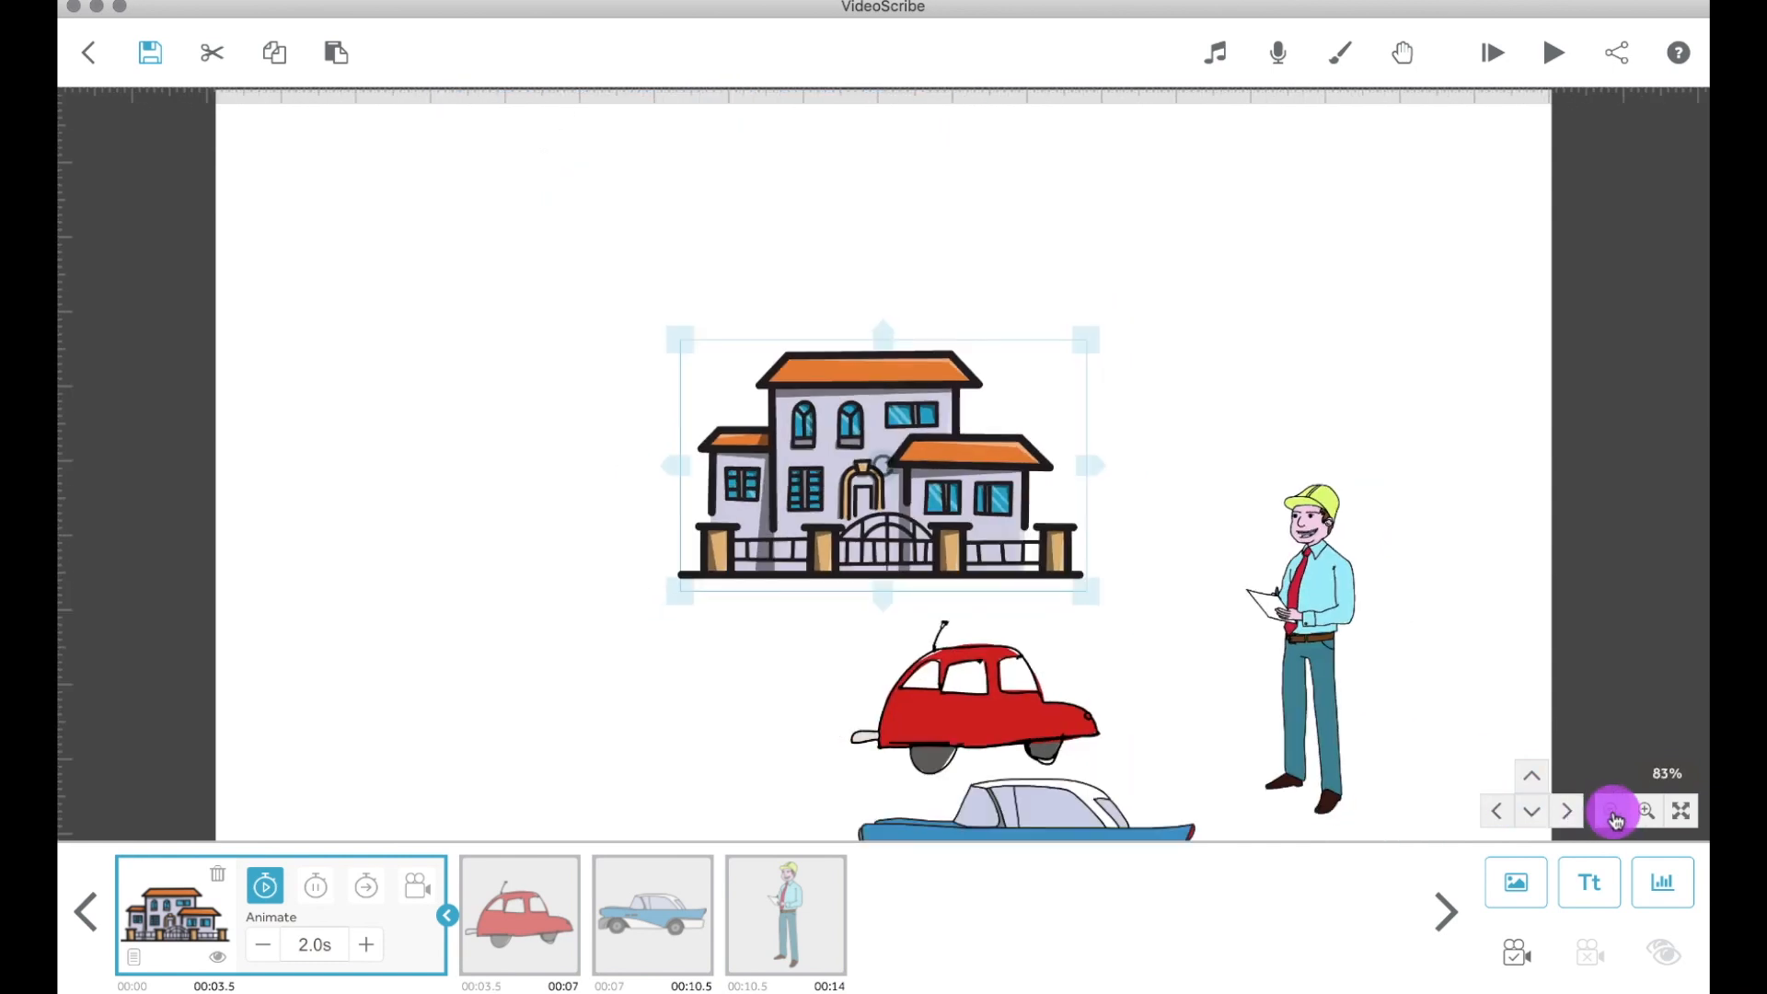
pyautogui.moveTo(1514, 714); pyautogui.dragTo(1174, 494)
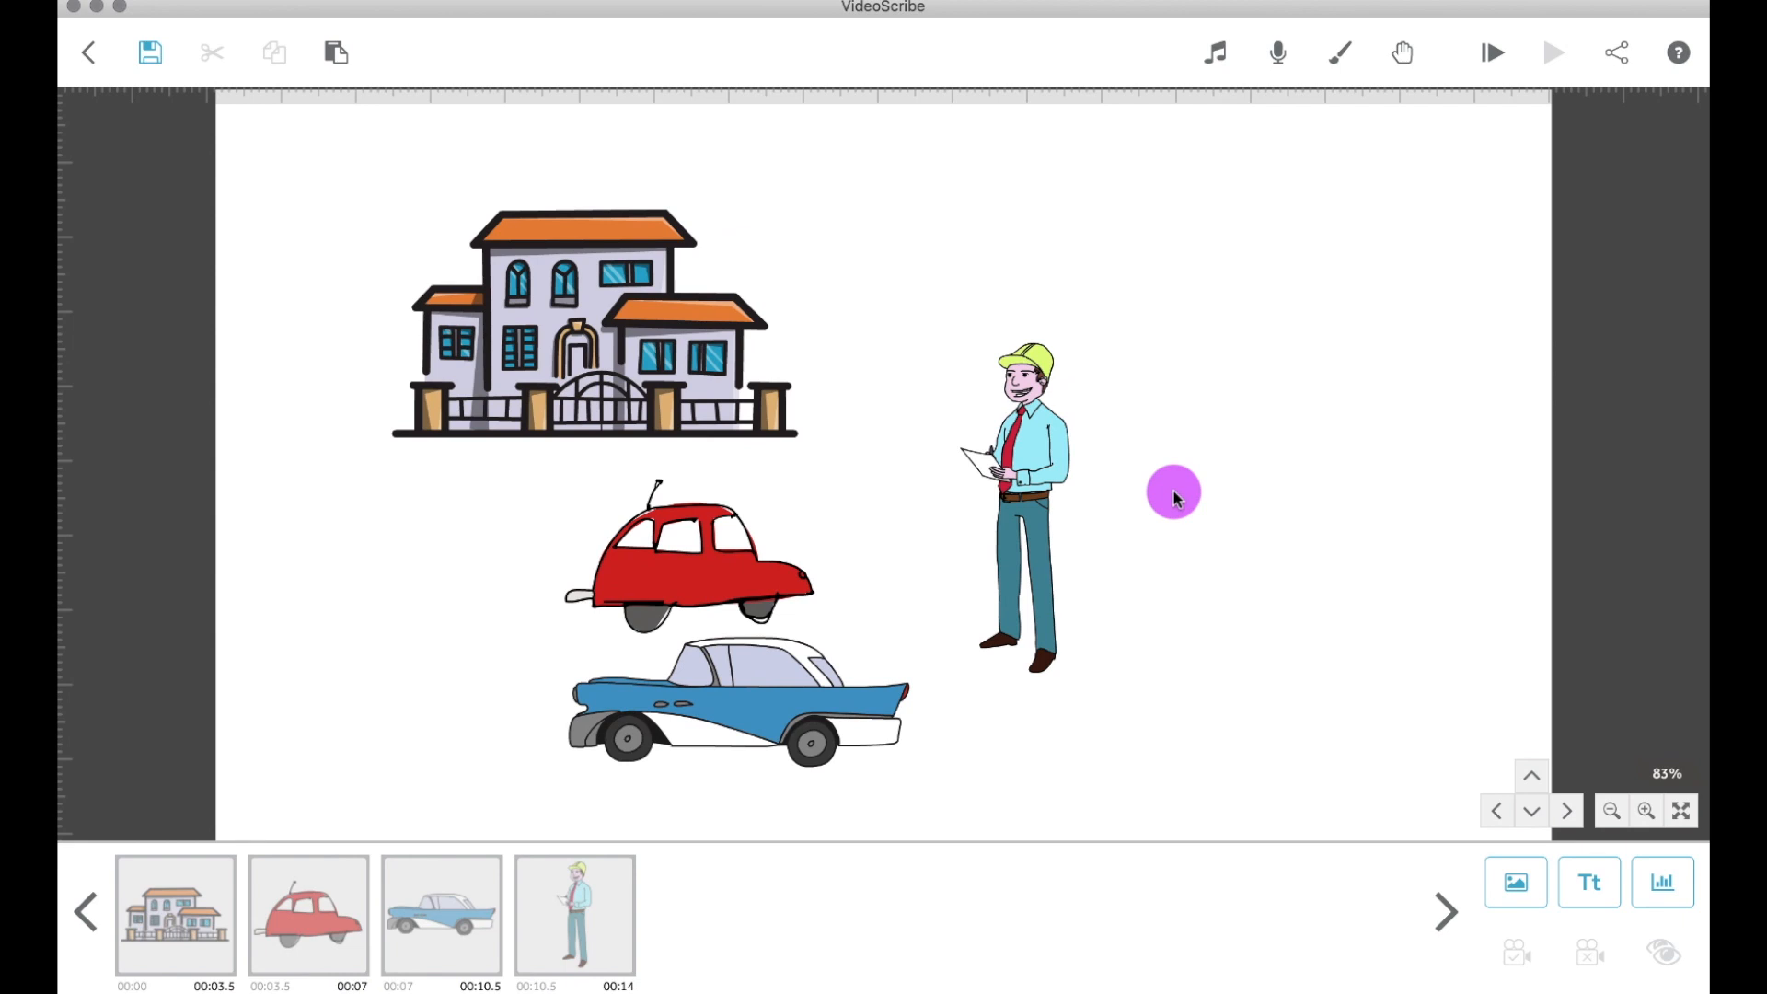
pyautogui.click(651, 323)
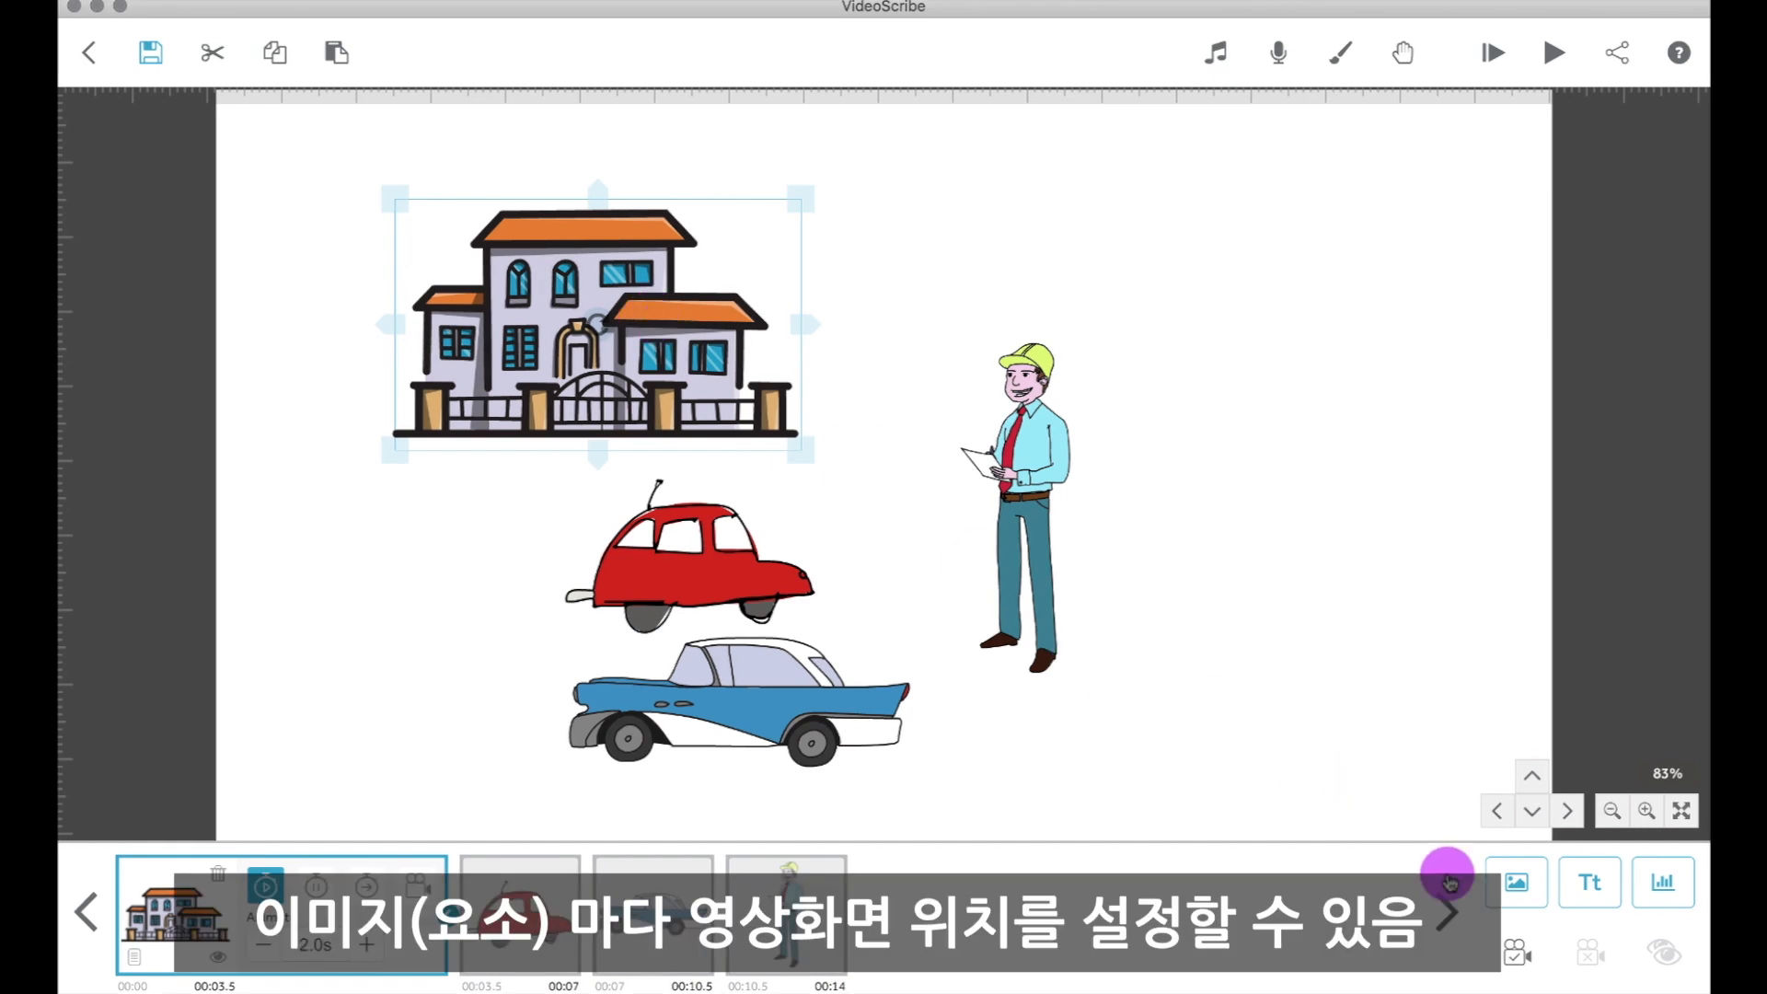
pyautogui.click(1521, 960)
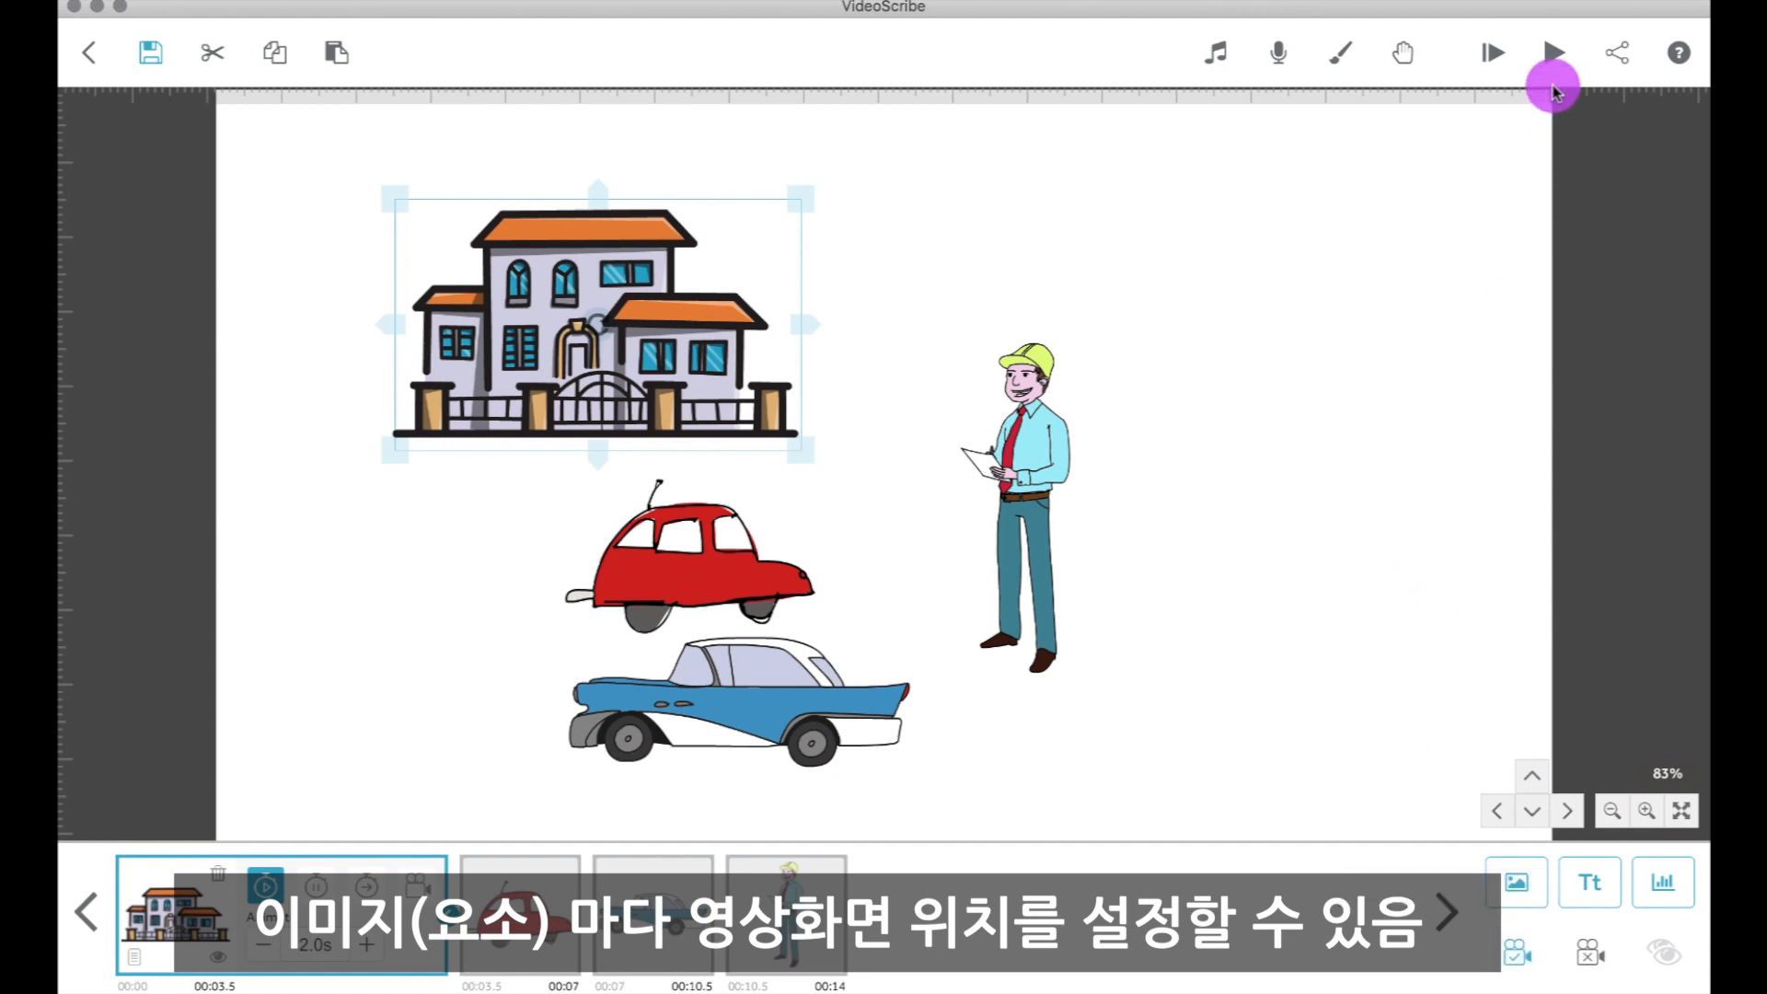
# Step: Preview the scribe from the villa, stop playback, and view the villa's saved camera position
pyautogui.click(1549, 57)
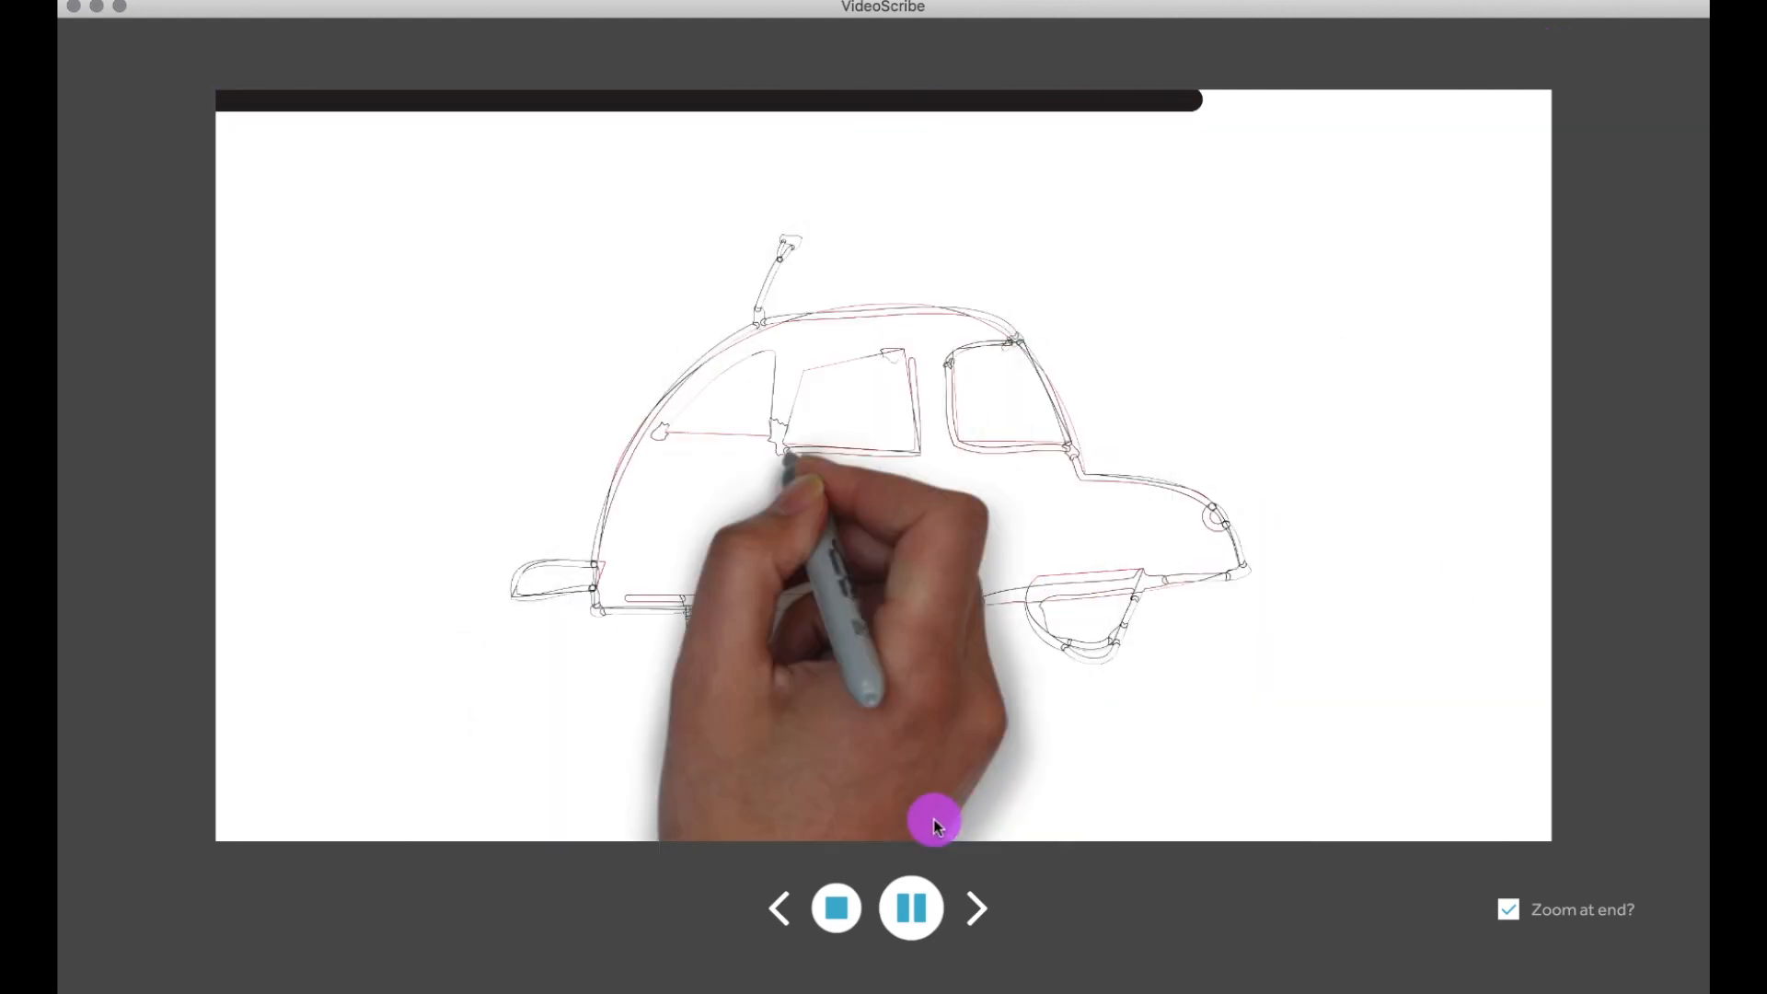
pyautogui.click(843, 908)
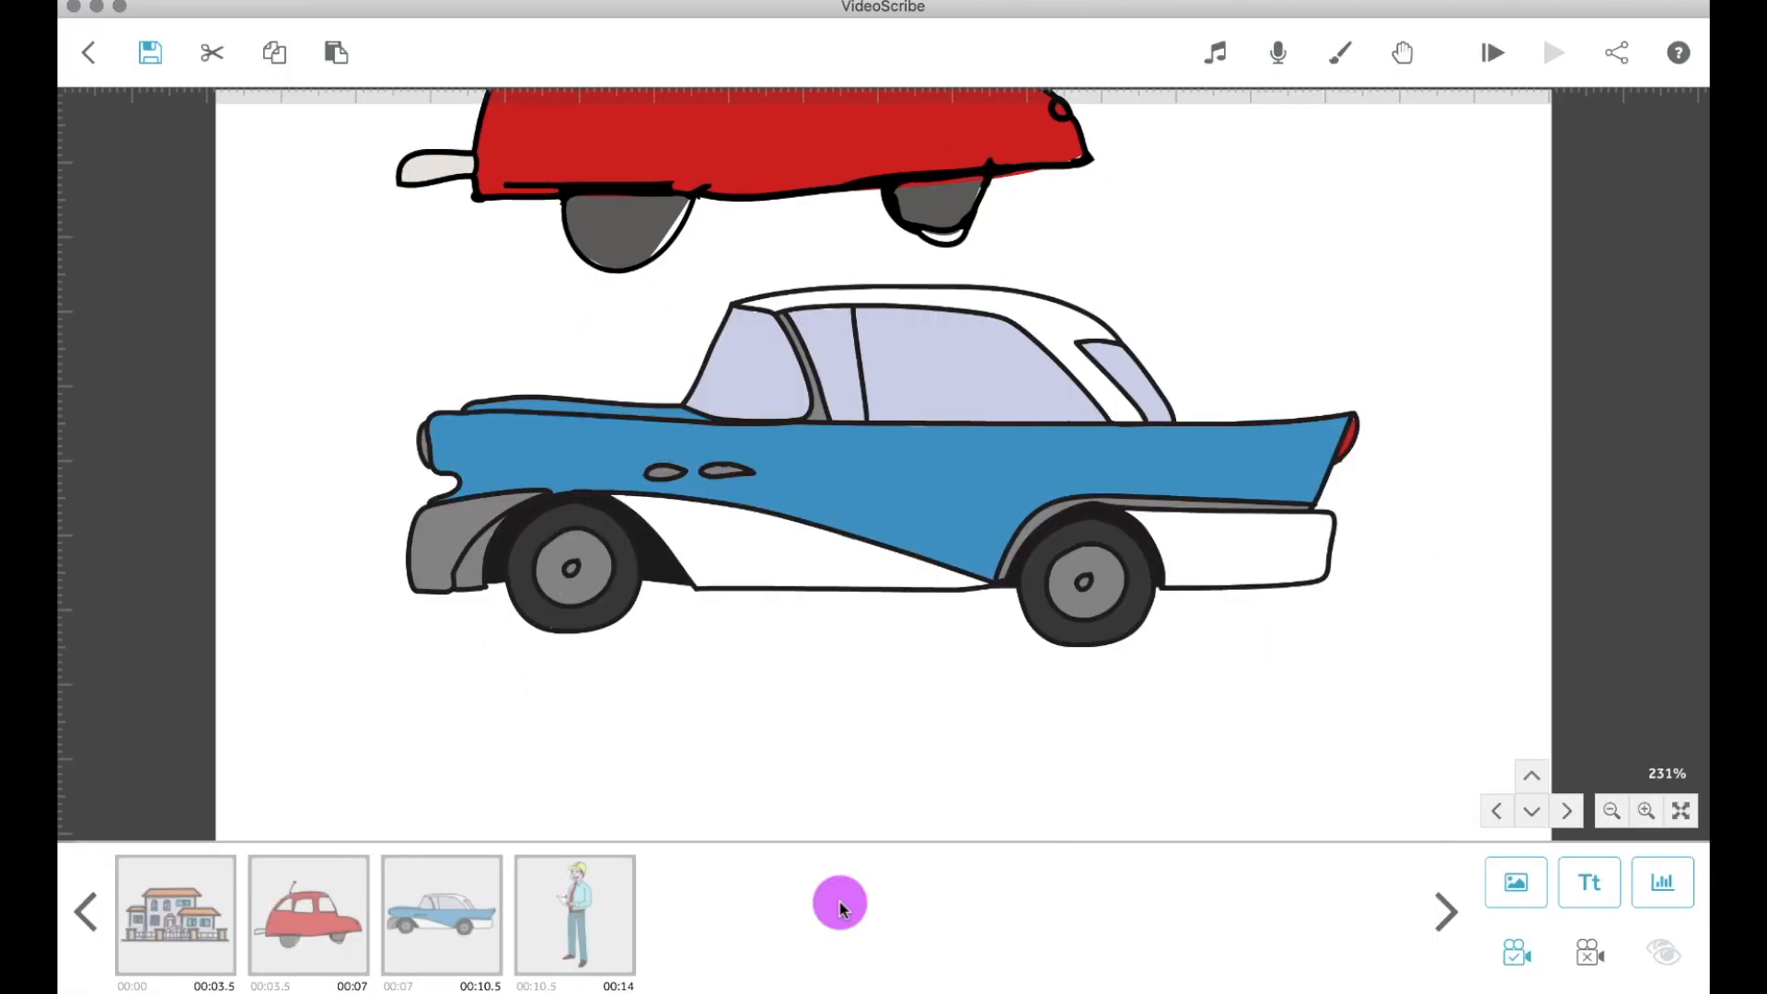
pyautogui.click(305, 909)
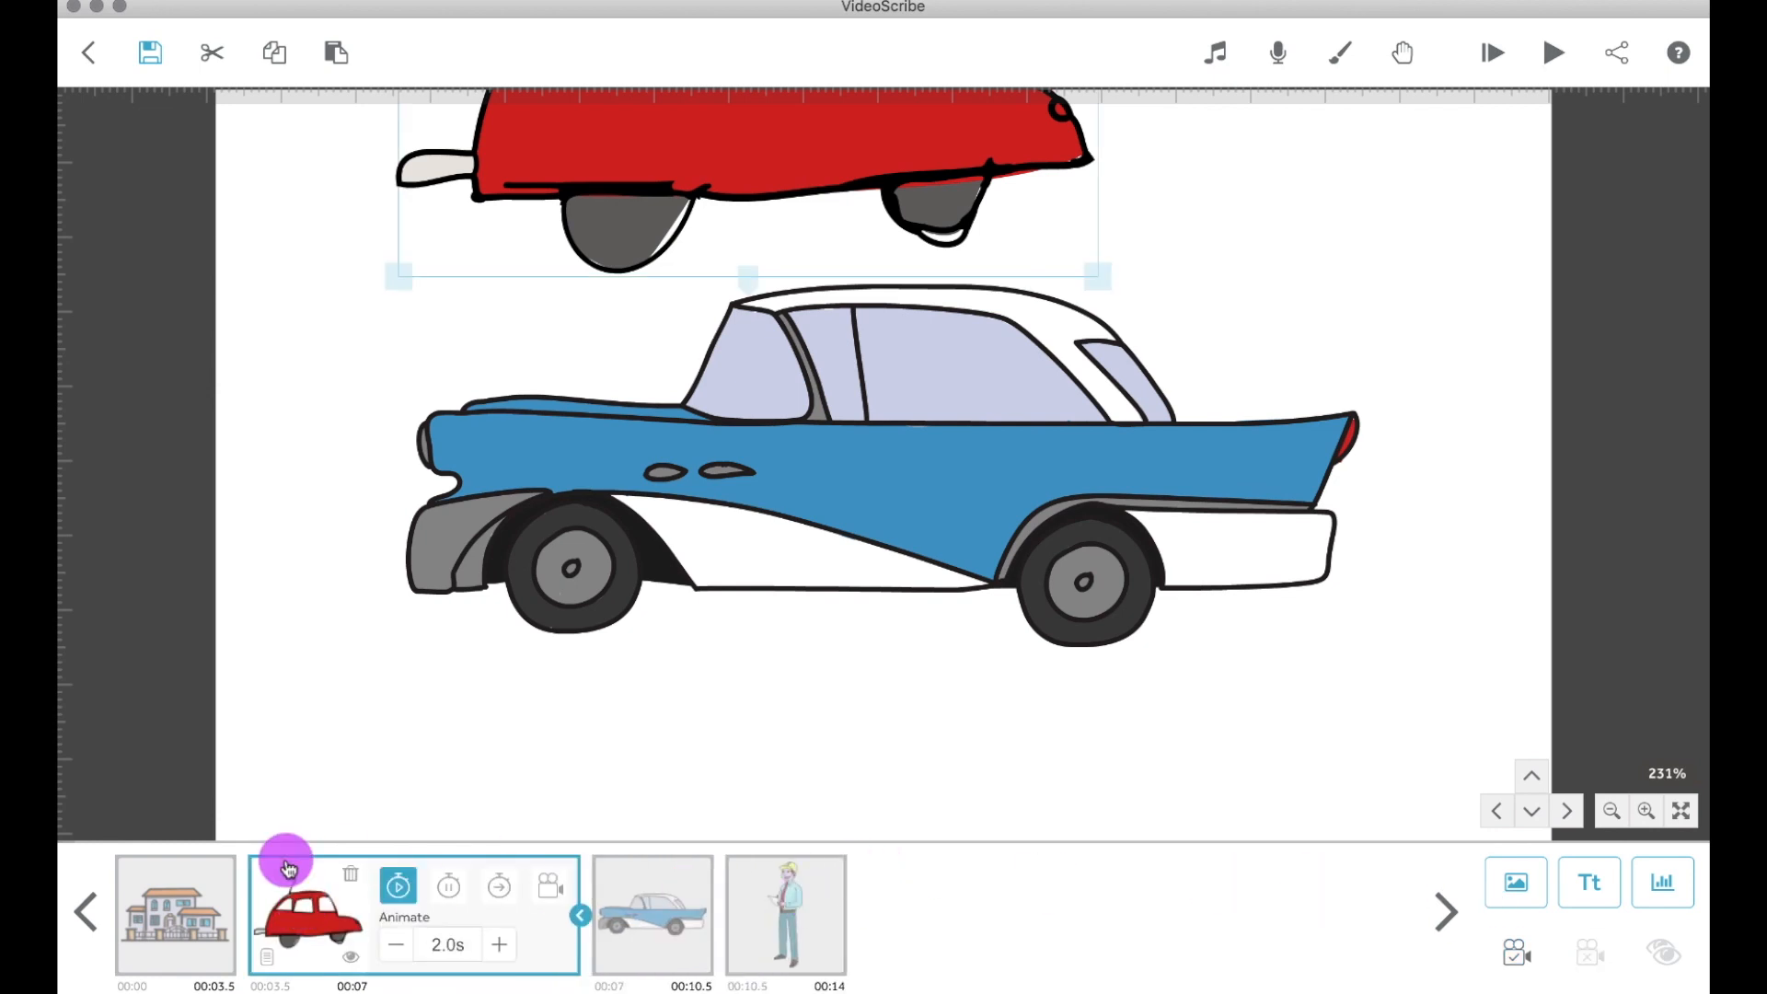
pyautogui.click(204, 900)
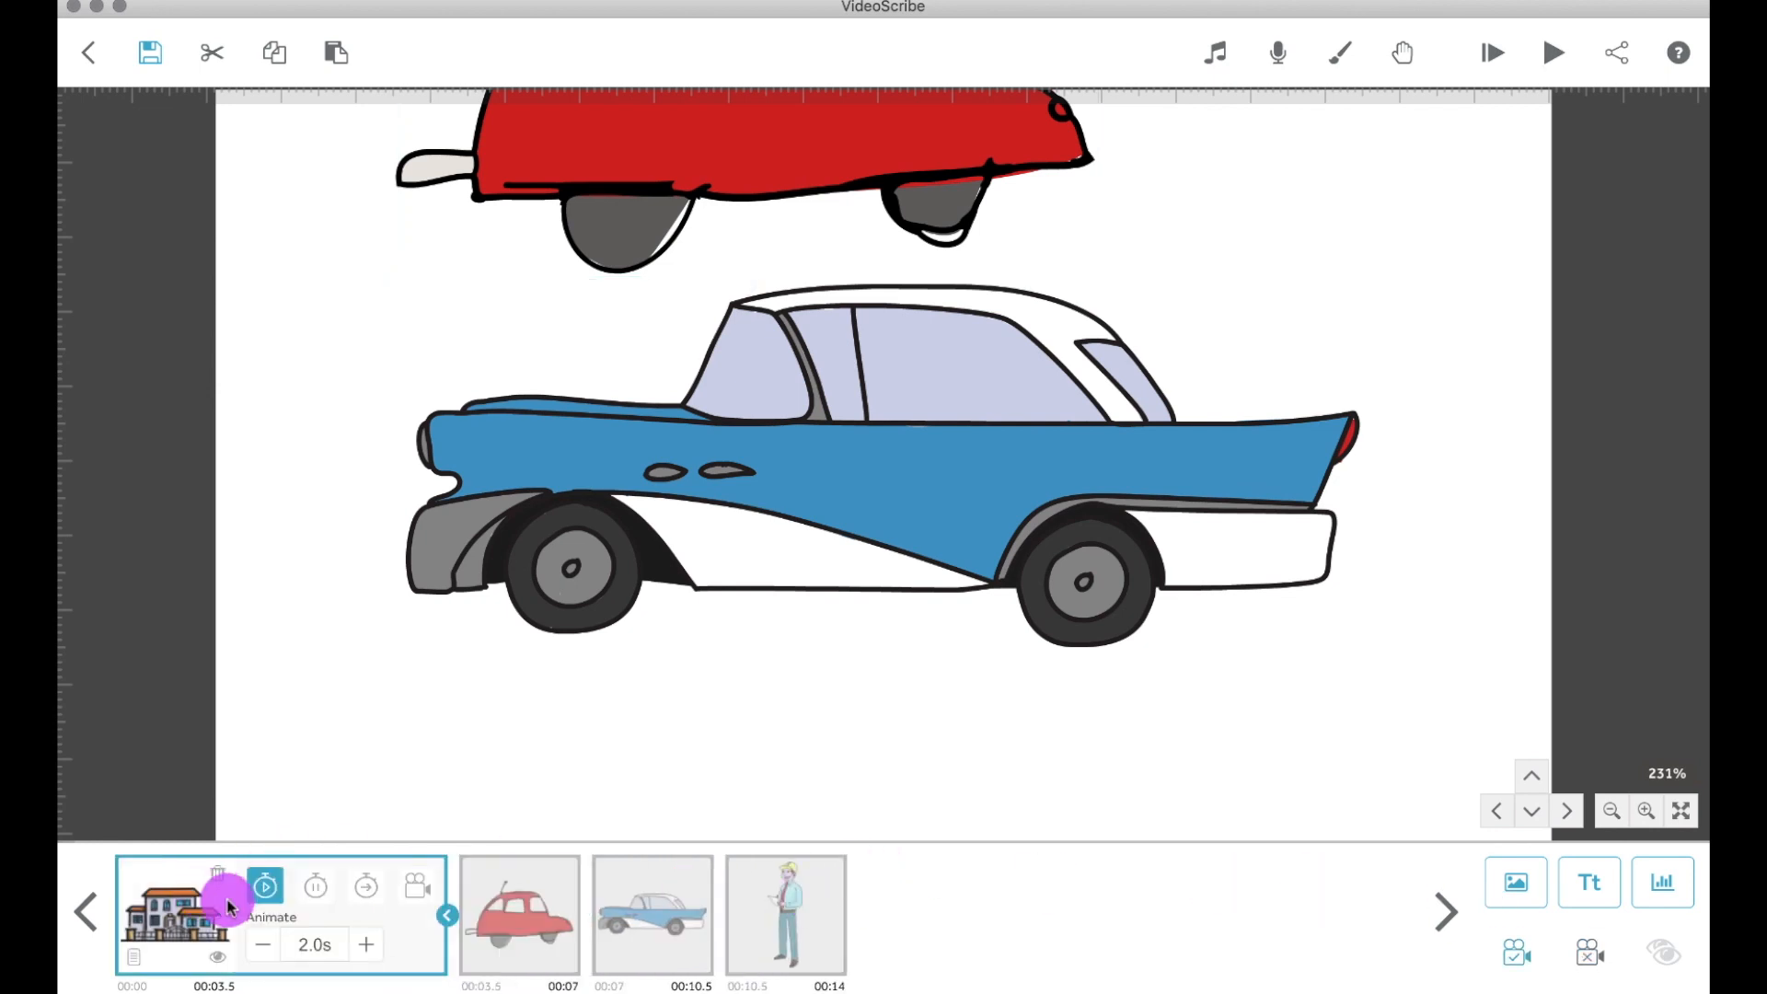
pyautogui.click(421, 889)
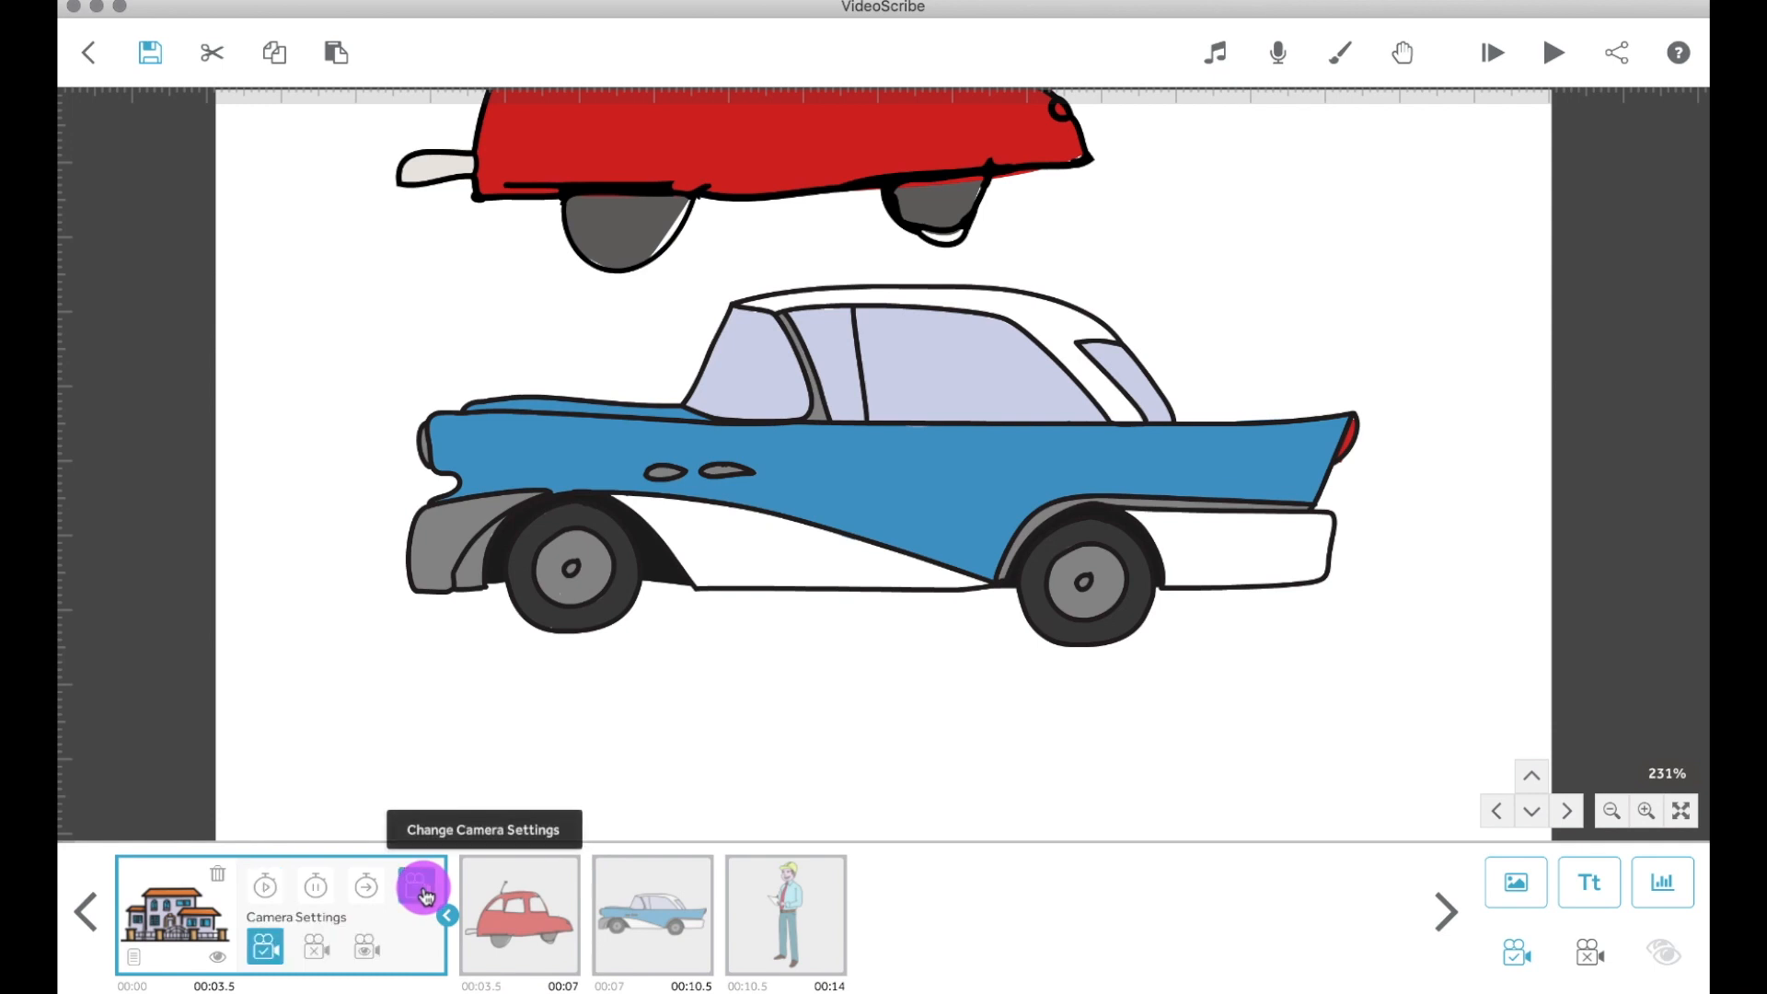
pyautogui.click(365, 948)
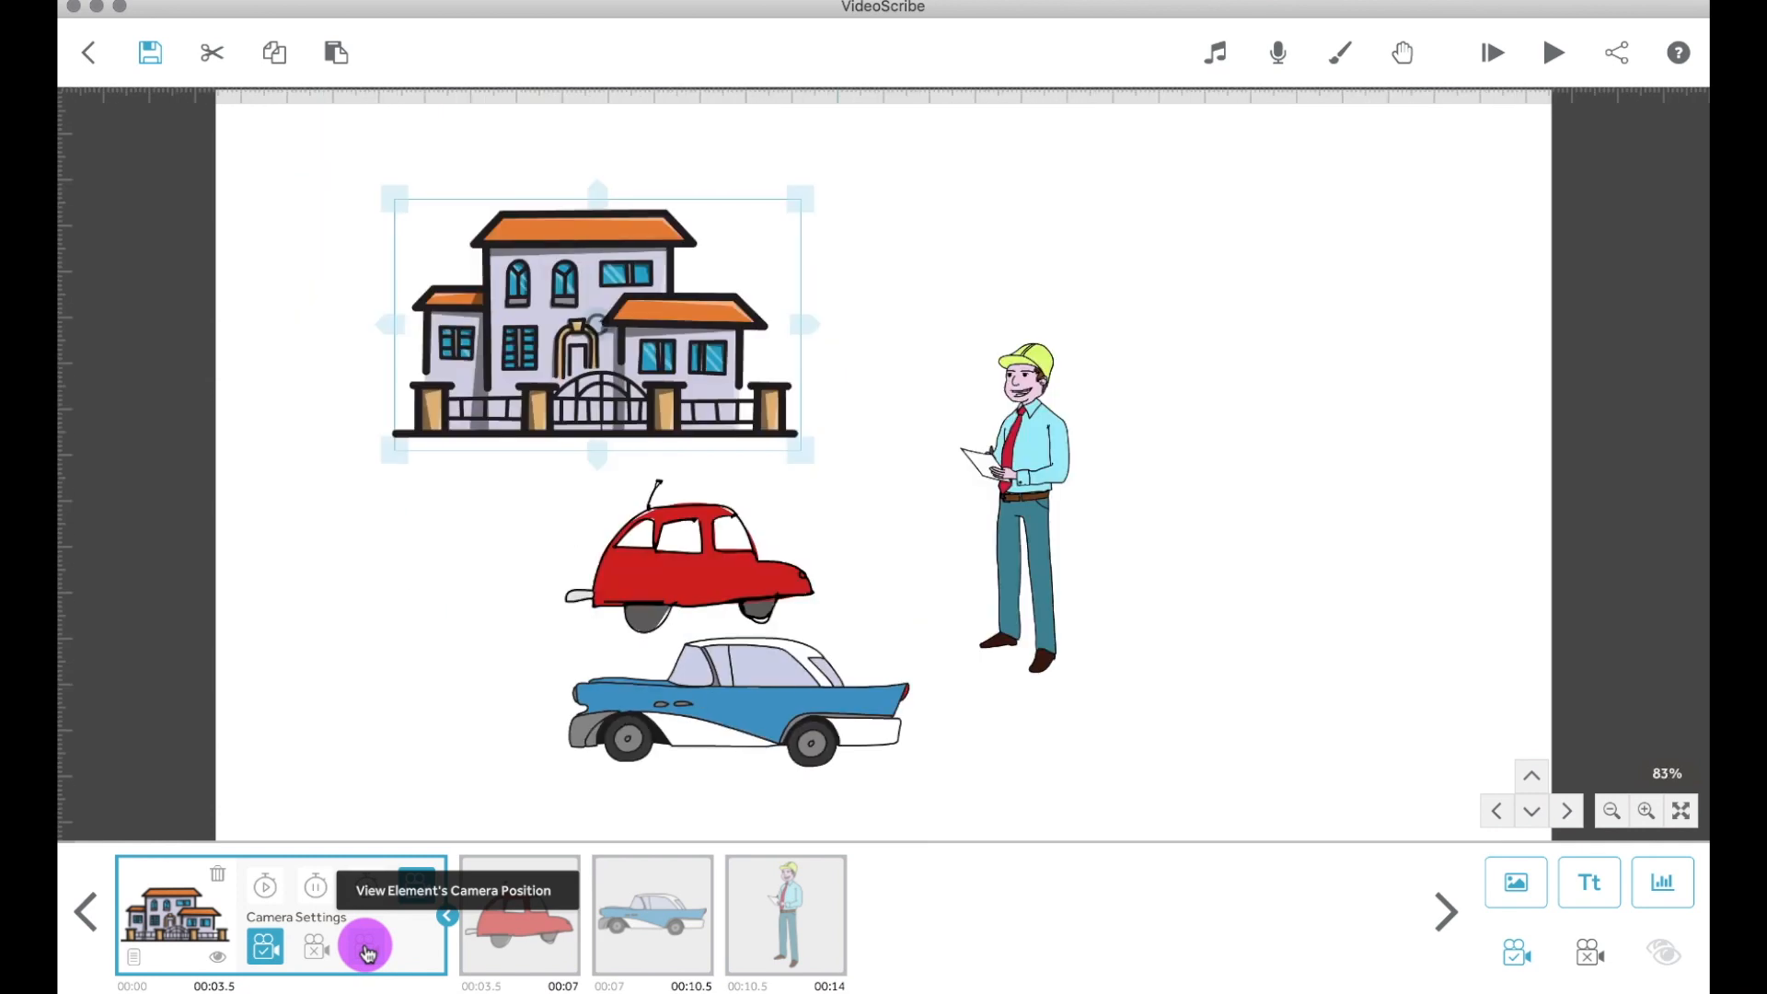
# Step: Move the red car to the right of the villa and the blue car below them, setting each car's camera to the current position
pyautogui.click(719, 571)
pyautogui.moveTo(733, 572); pyautogui.dragTo(1031, 352)
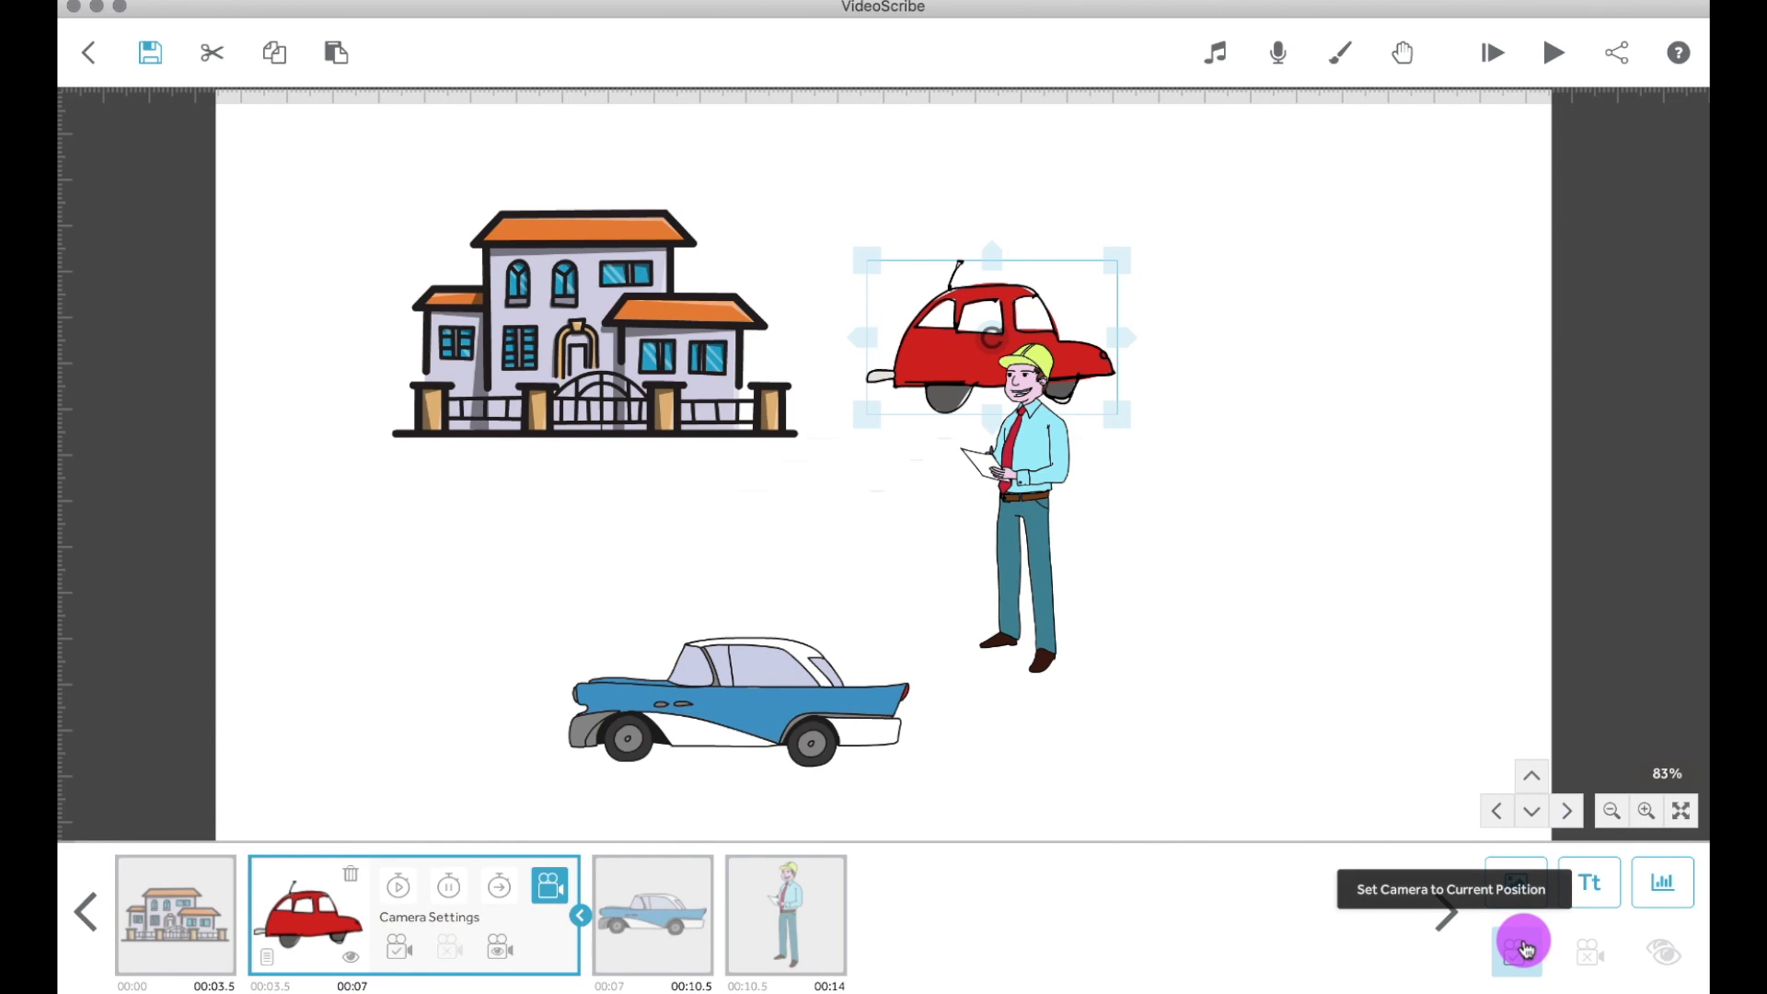
pyautogui.moveTo(836, 694); pyautogui.dragTo(906, 528)
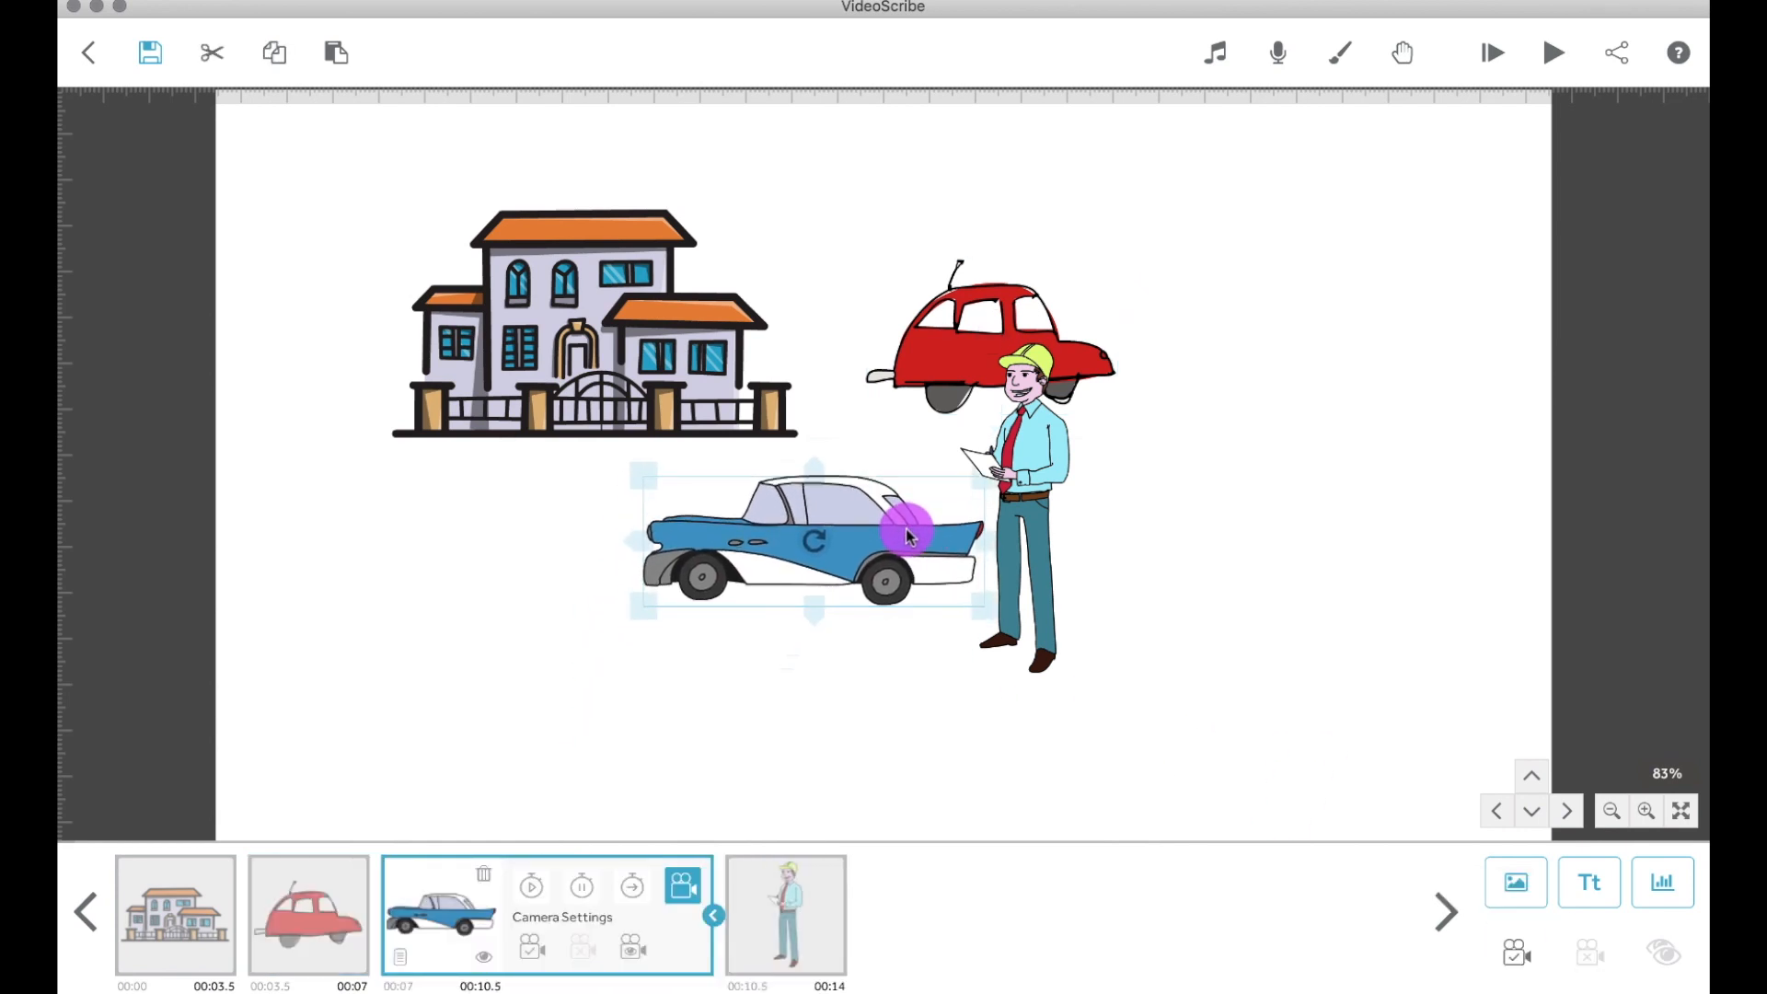
pyautogui.click(1531, 959)
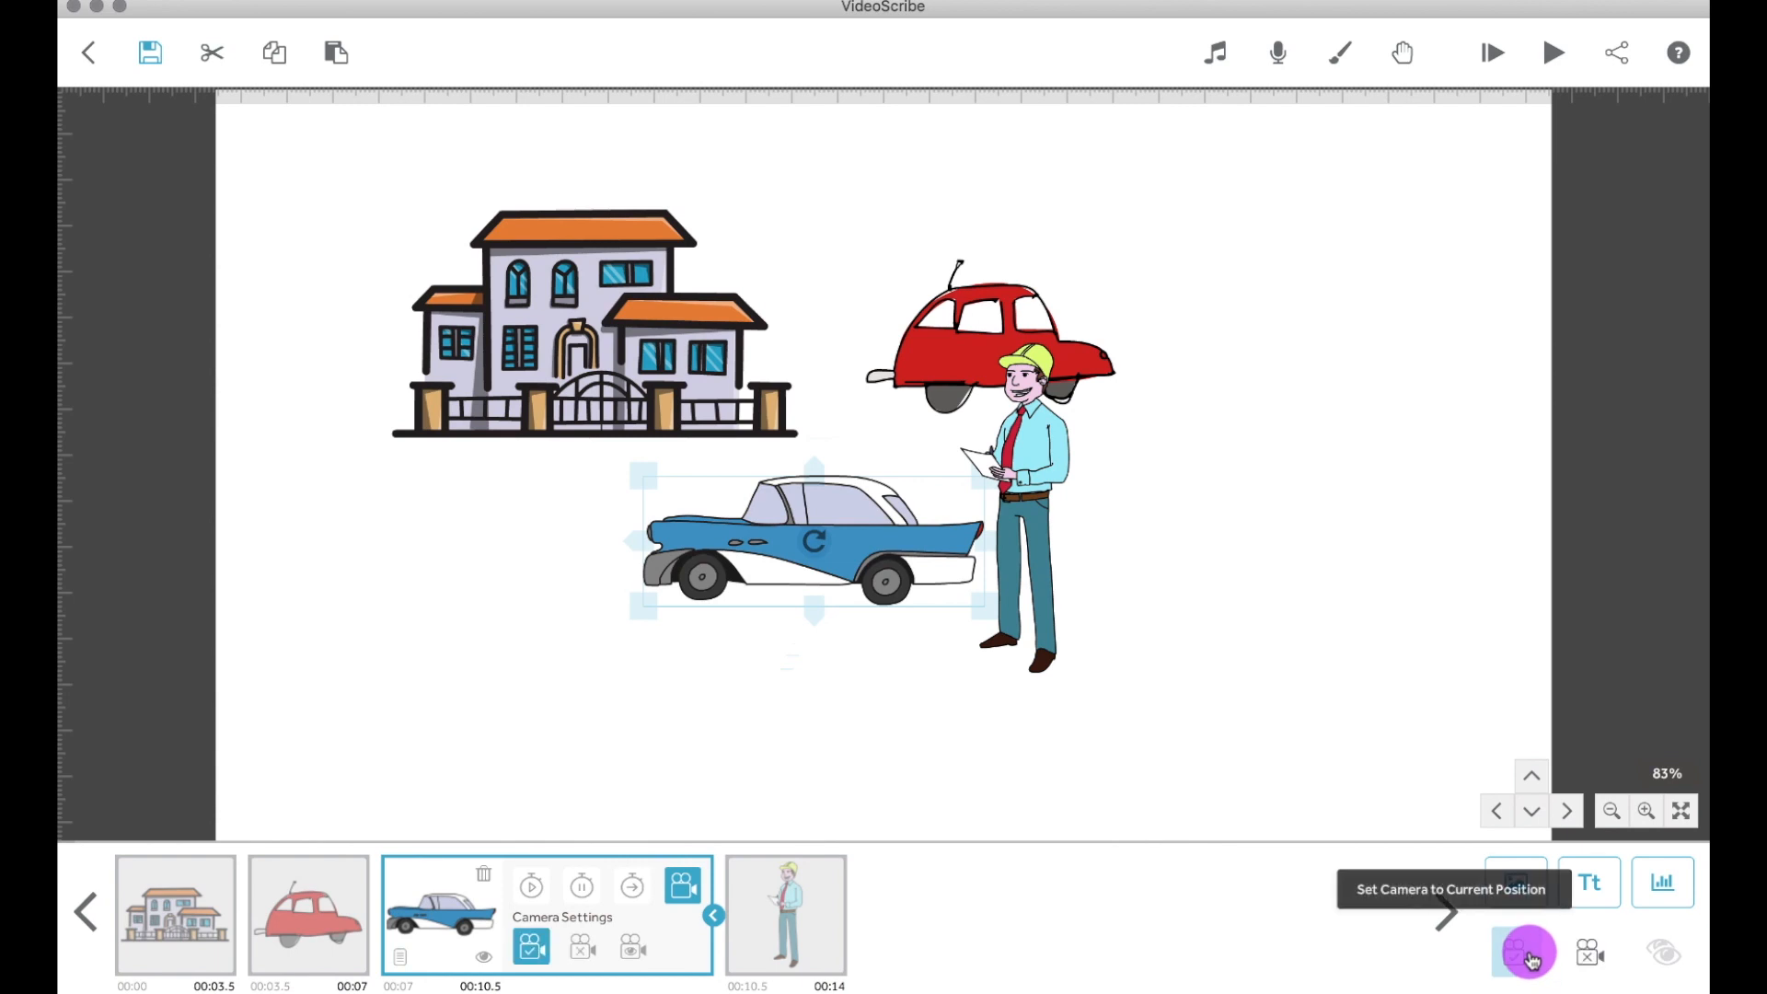
# Step: Move the man in the hard hat toward the canvas's right side and set his camera to the current position
pyautogui.click(1055, 437)
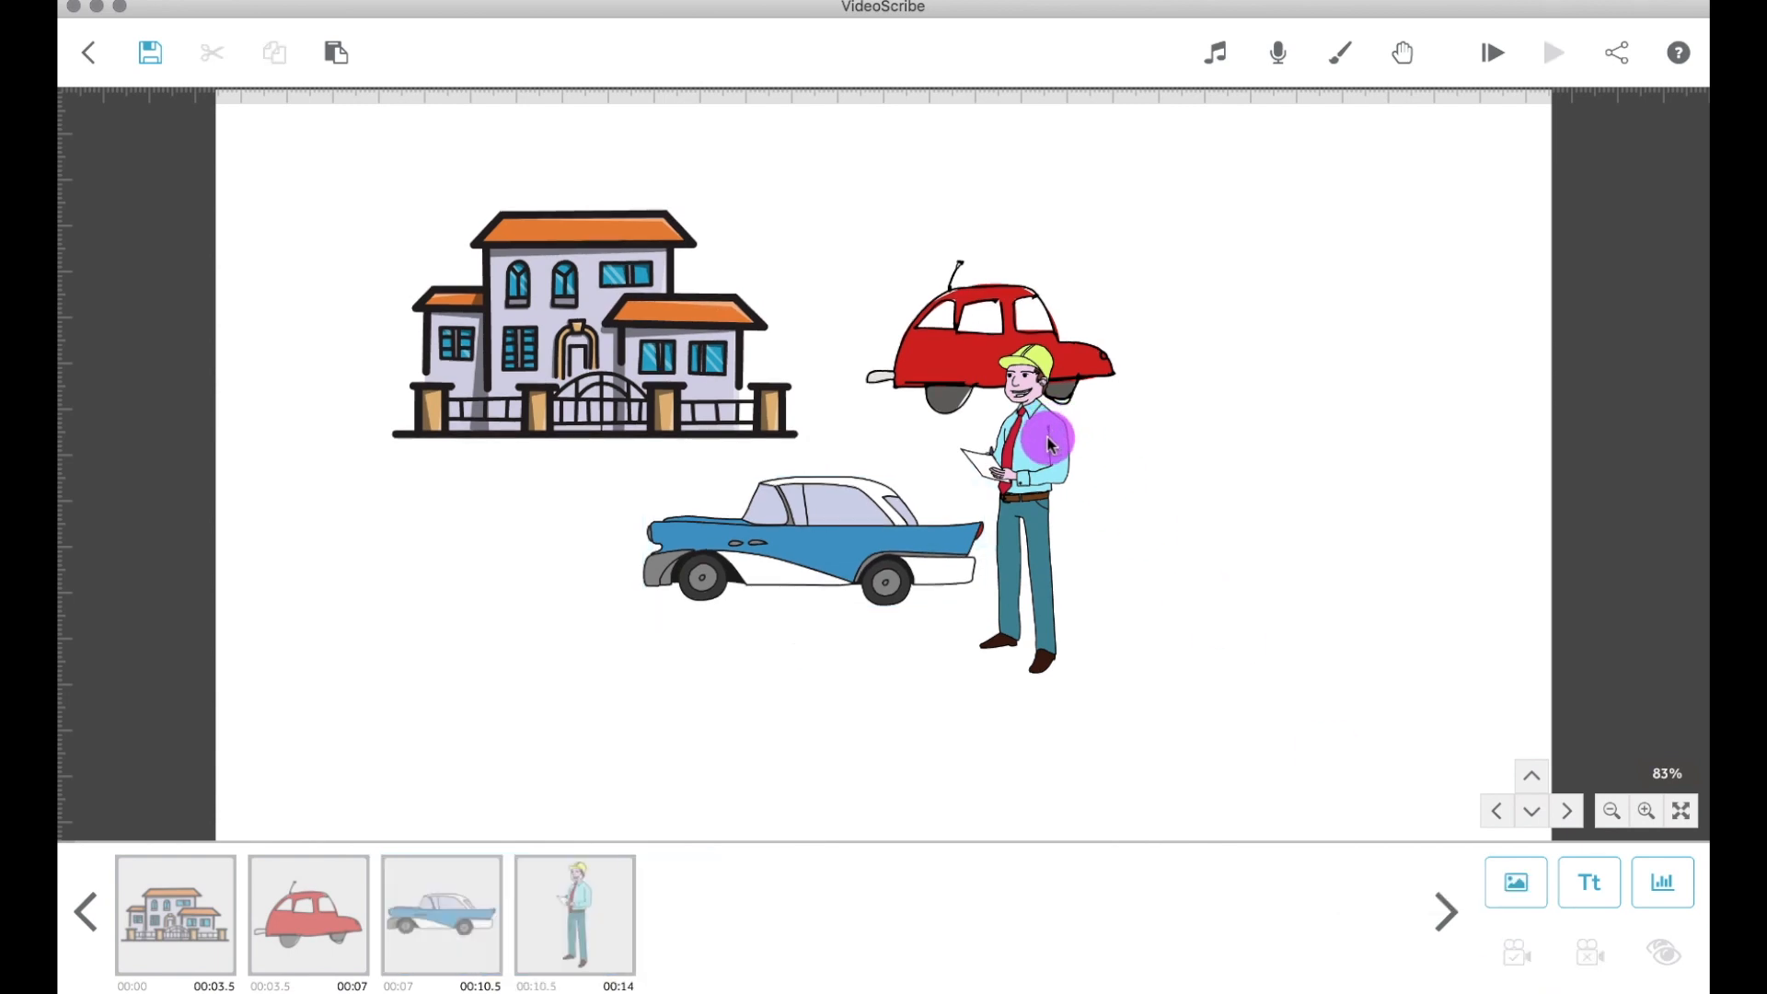
pyautogui.moveTo(1055, 436); pyautogui.dragTo(1341, 392)
pyautogui.click(1520, 959)
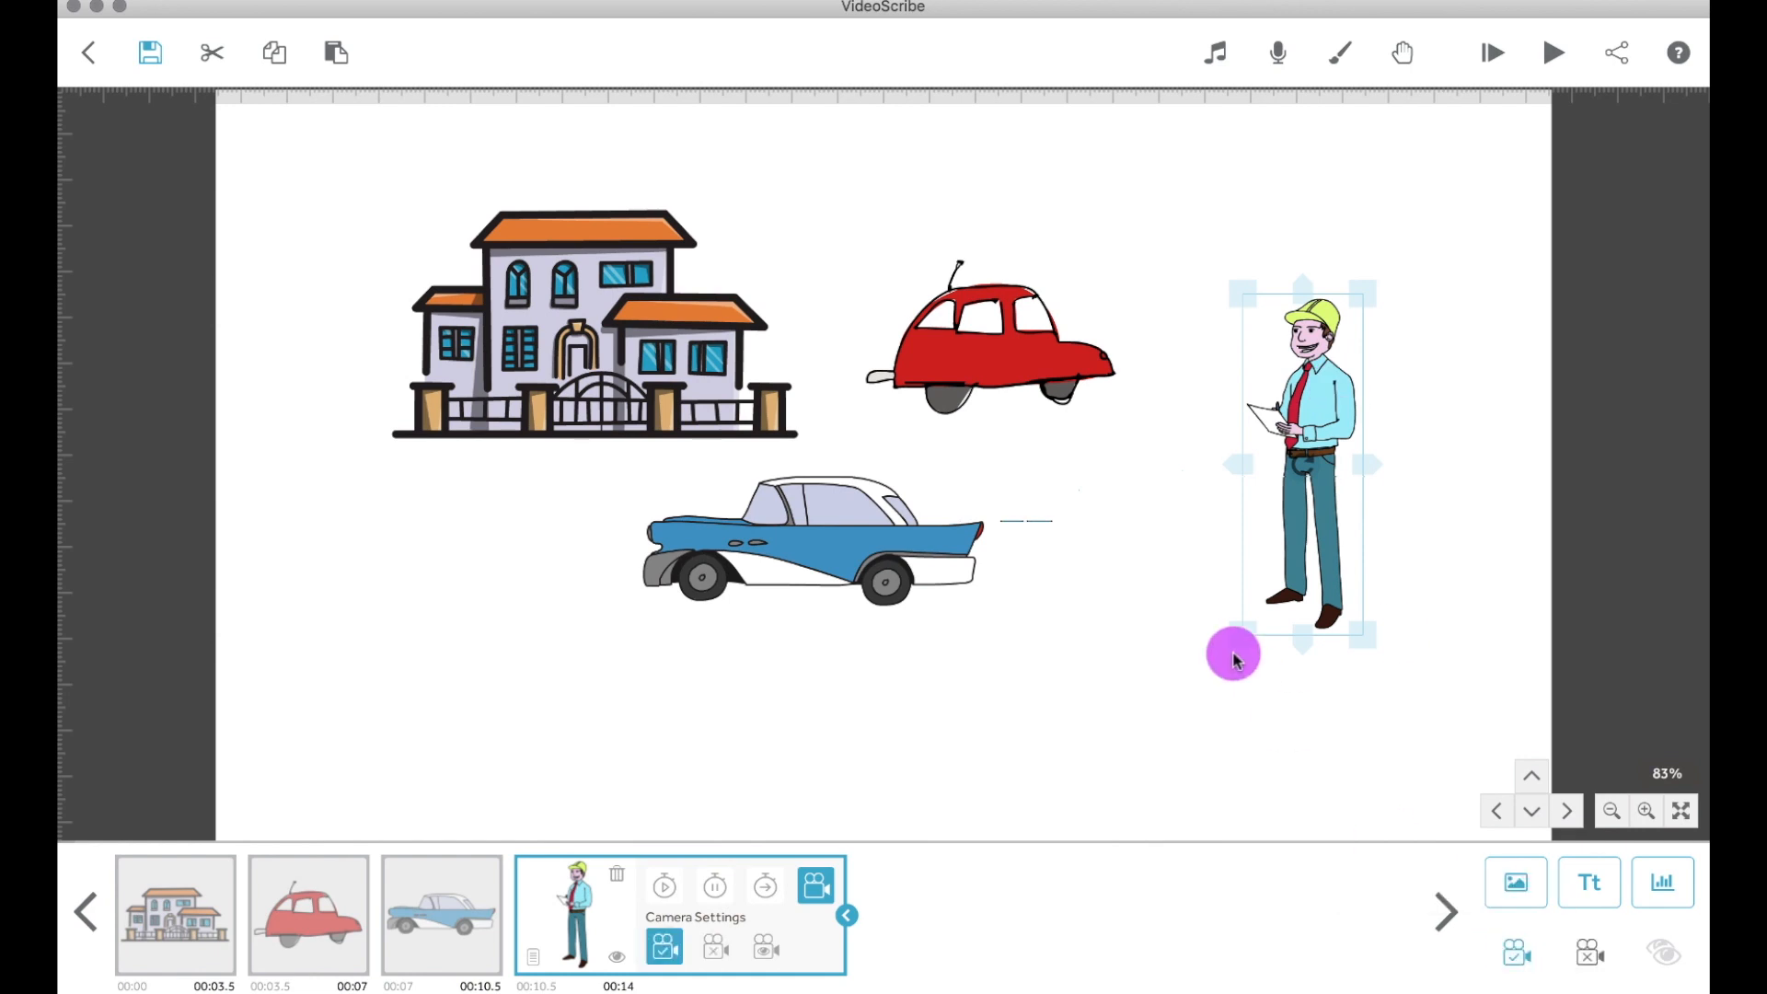
# Step: Reposition the blue car near the bottom of the canvas and the red car between the villa and the blue car
pyautogui.click(1020, 378)
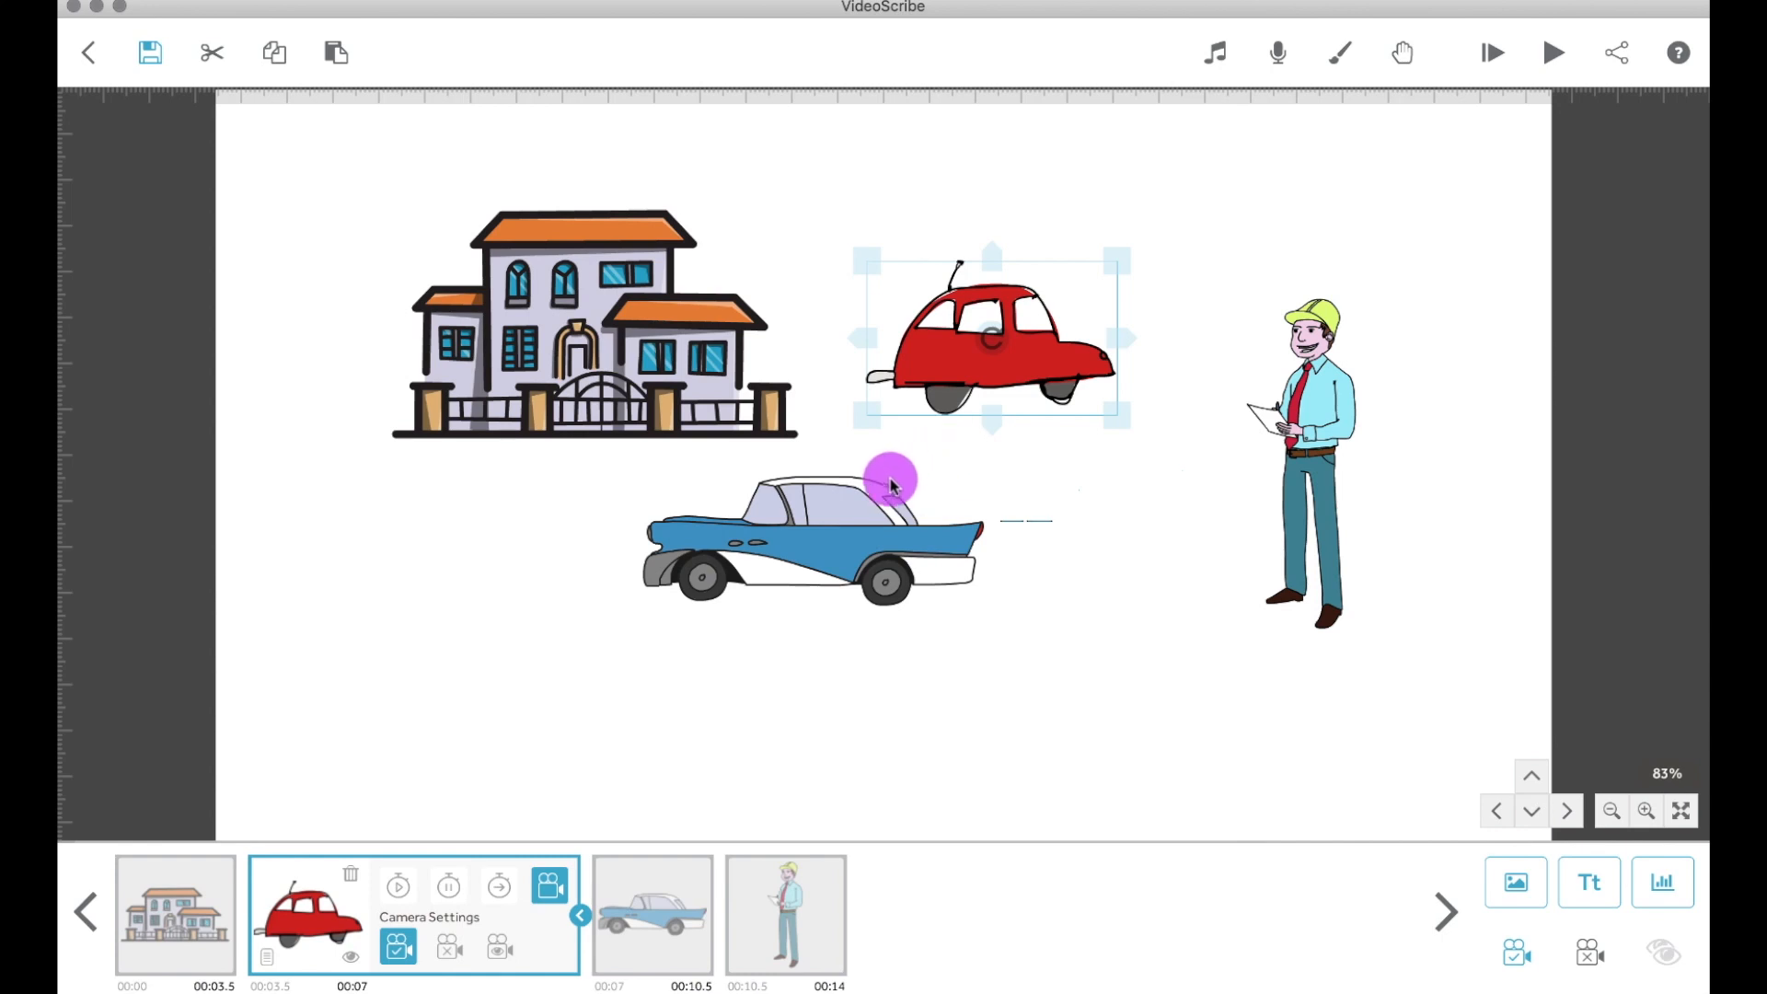
pyautogui.click(870, 505)
pyautogui.moveTo(874, 505); pyautogui.dragTo(853, 706)
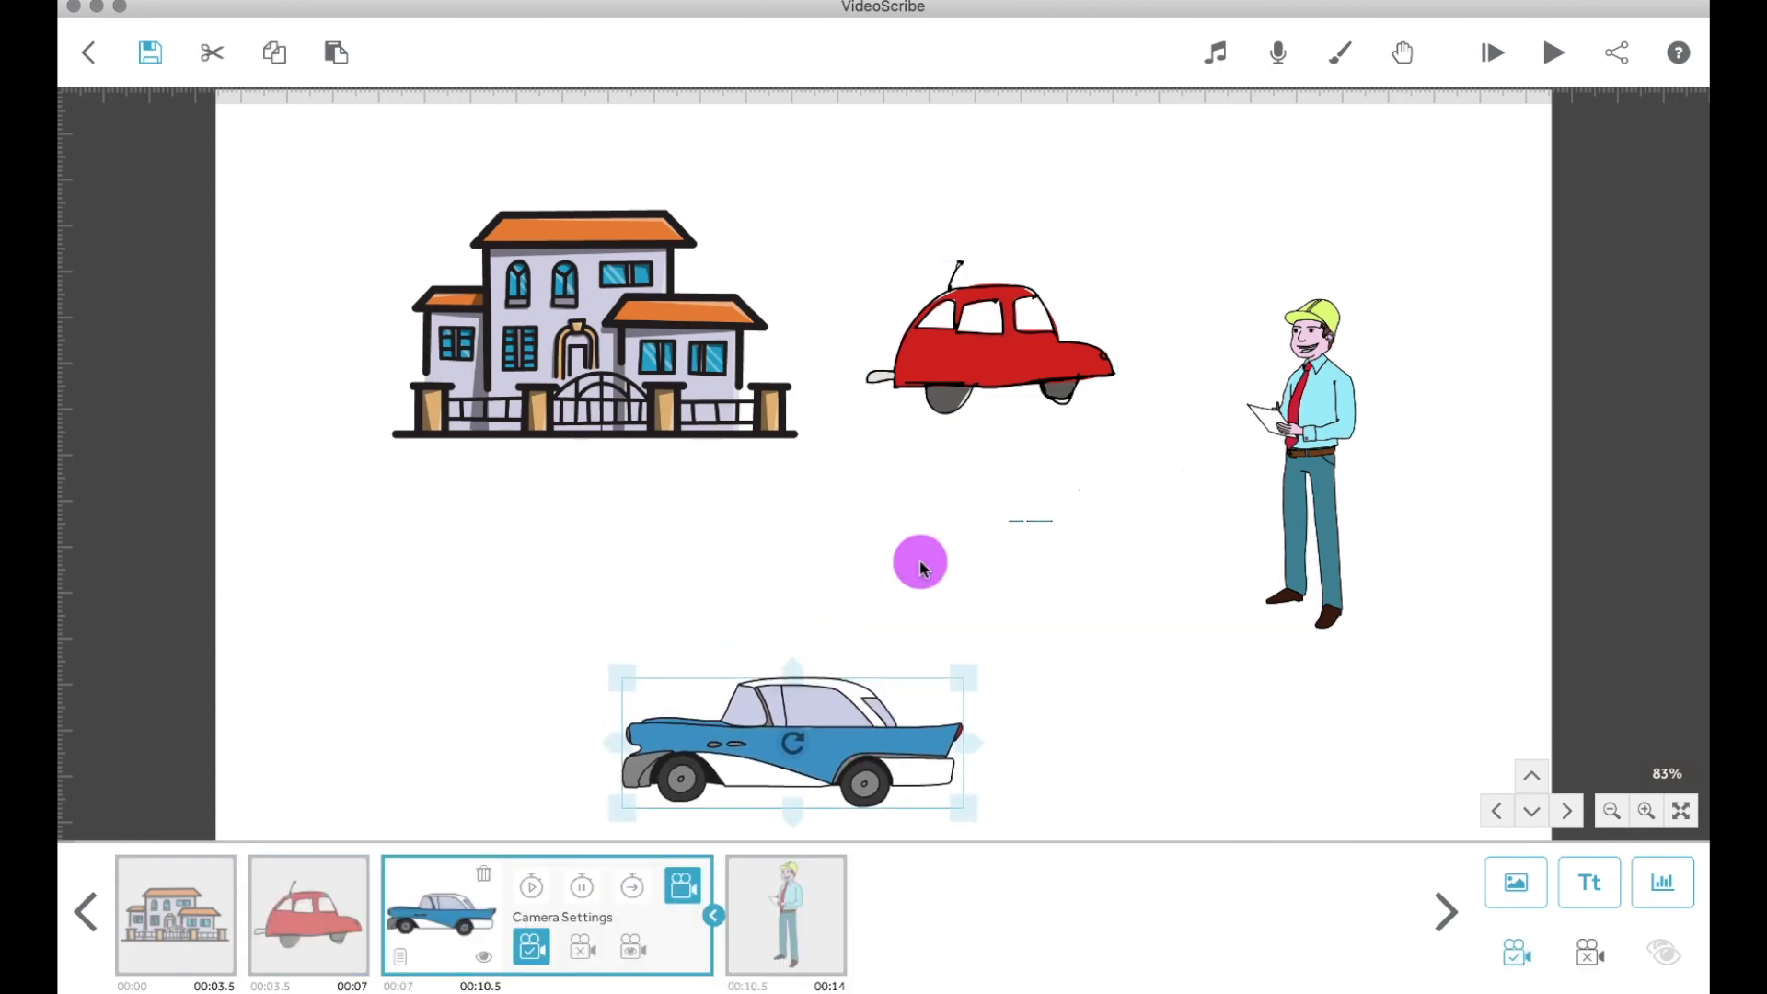
pyautogui.doubleClick(1025, 351)
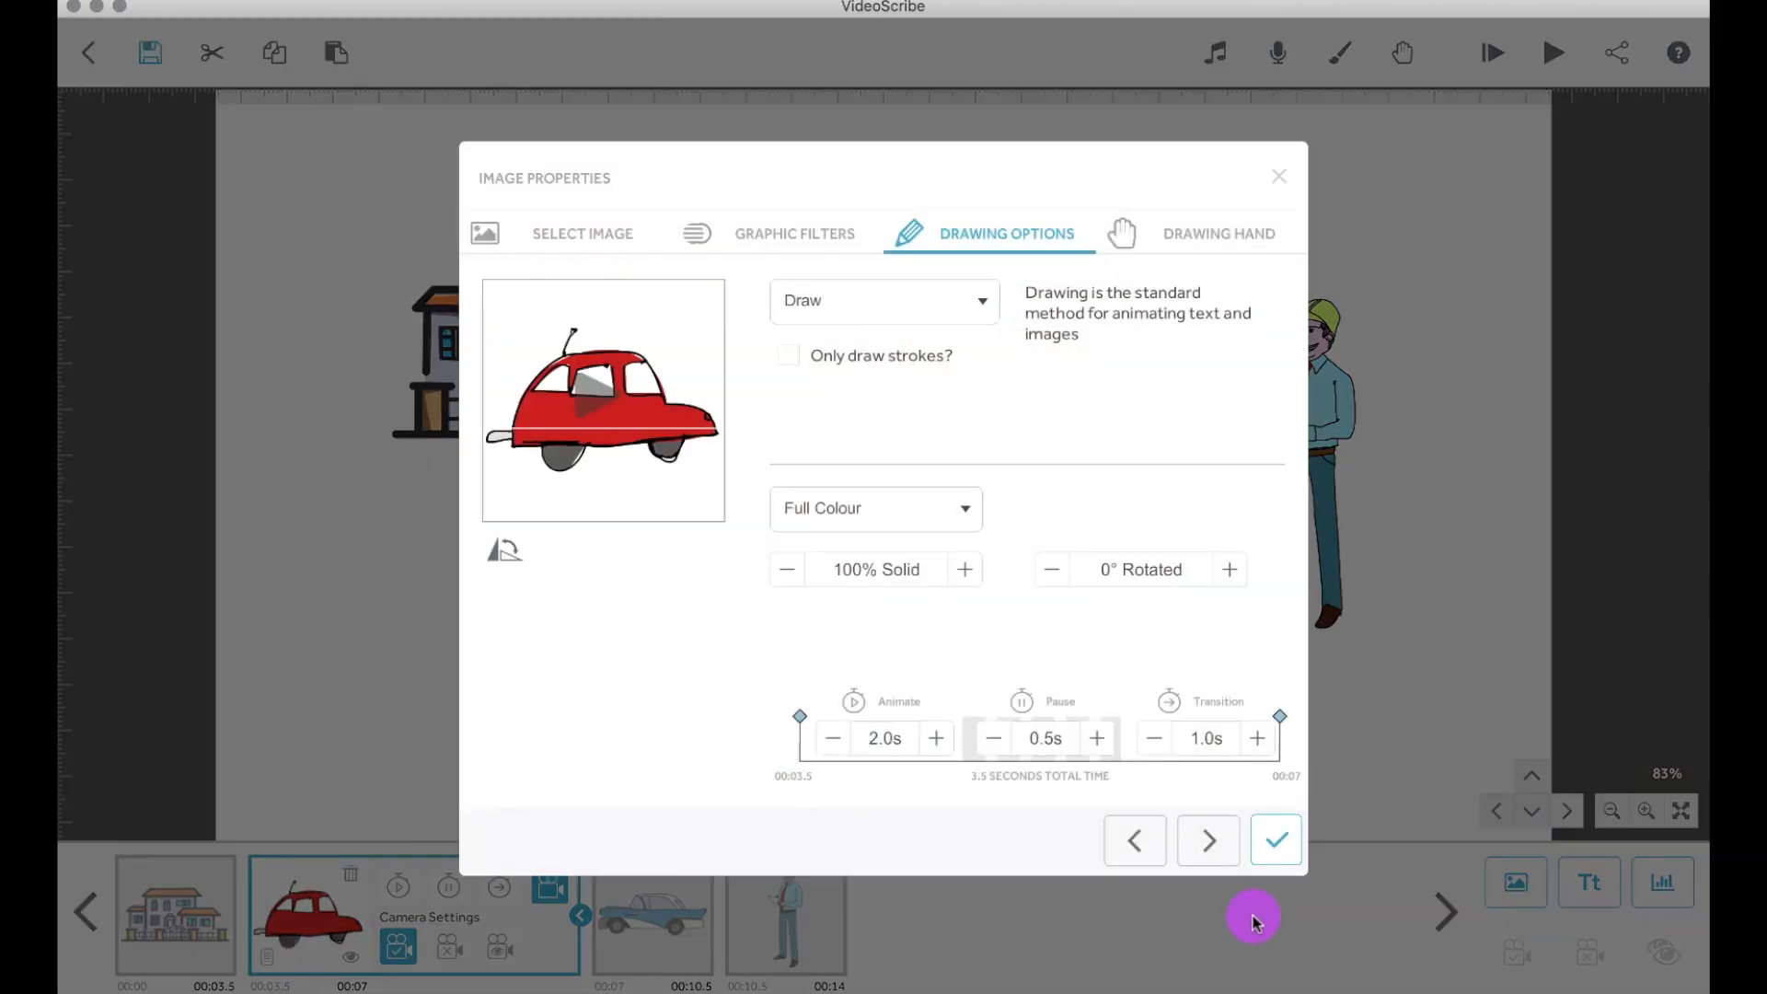
pyautogui.click(1274, 837)
pyautogui.moveTo(1046, 375); pyautogui.dragTo(833, 577)
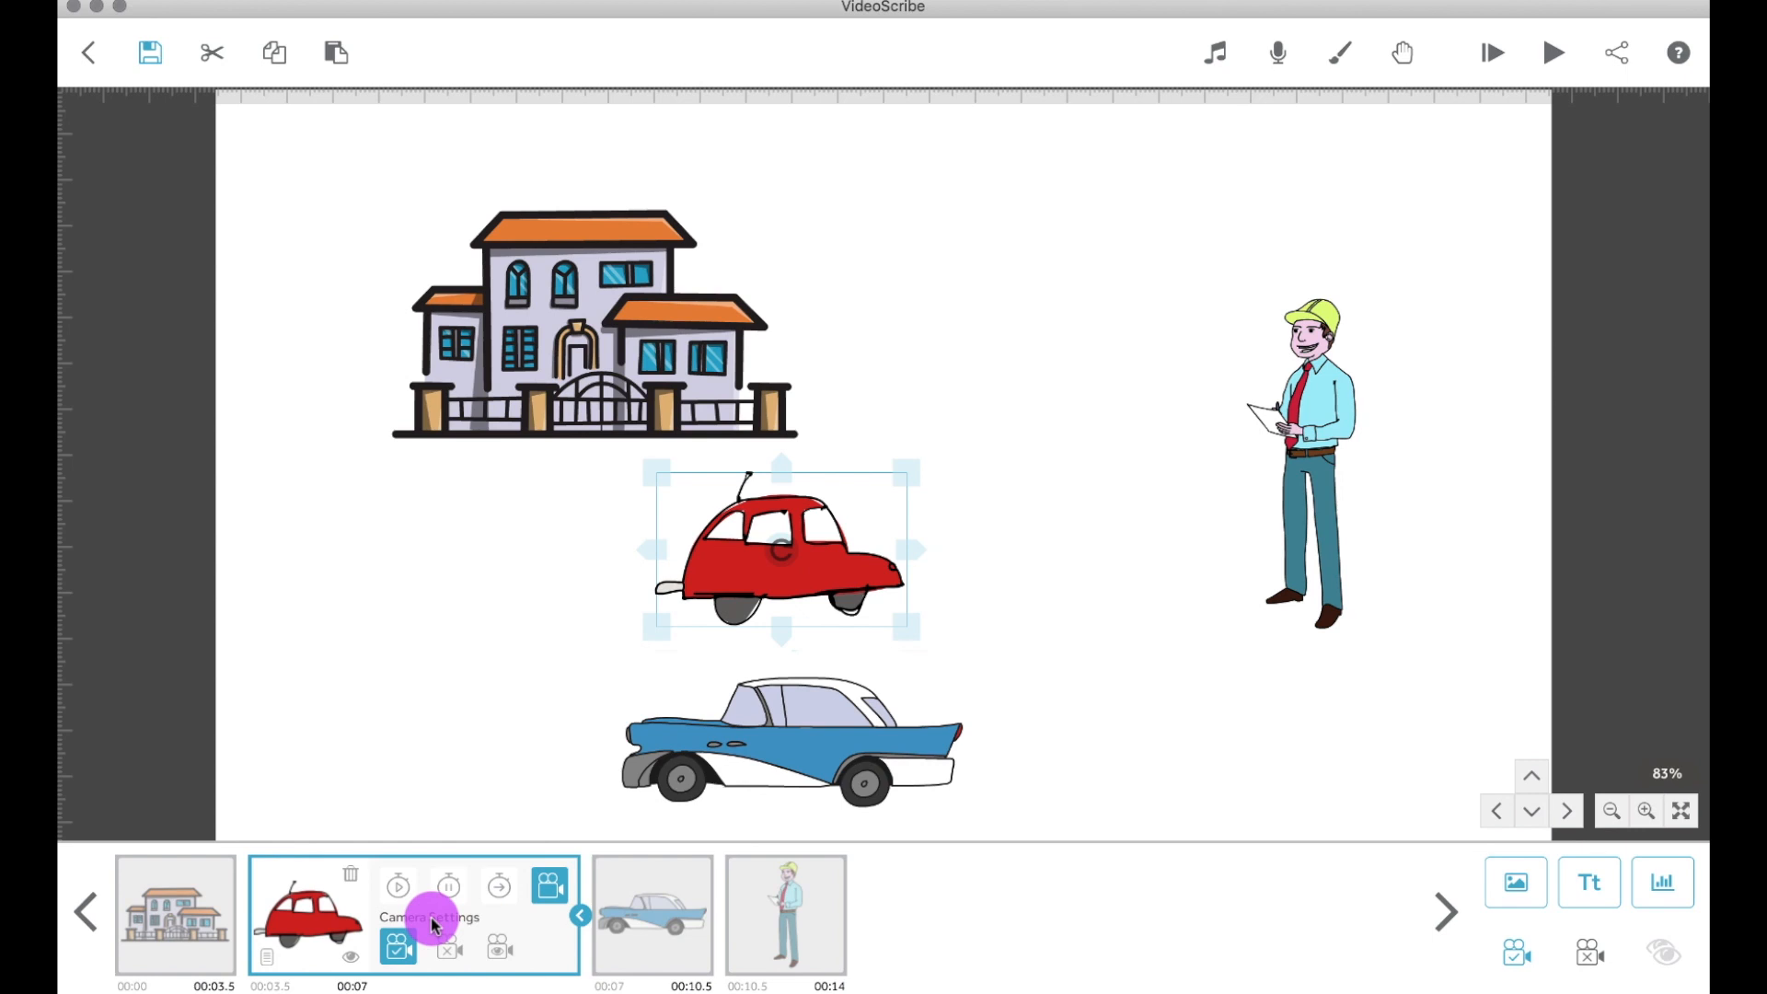
# Step: Set the red car's drawing option to Move In from the left with the Smooth effect, and apply the image properties
pyautogui.click(265, 958)
pyautogui.click(980, 305)
pyautogui.click(858, 344)
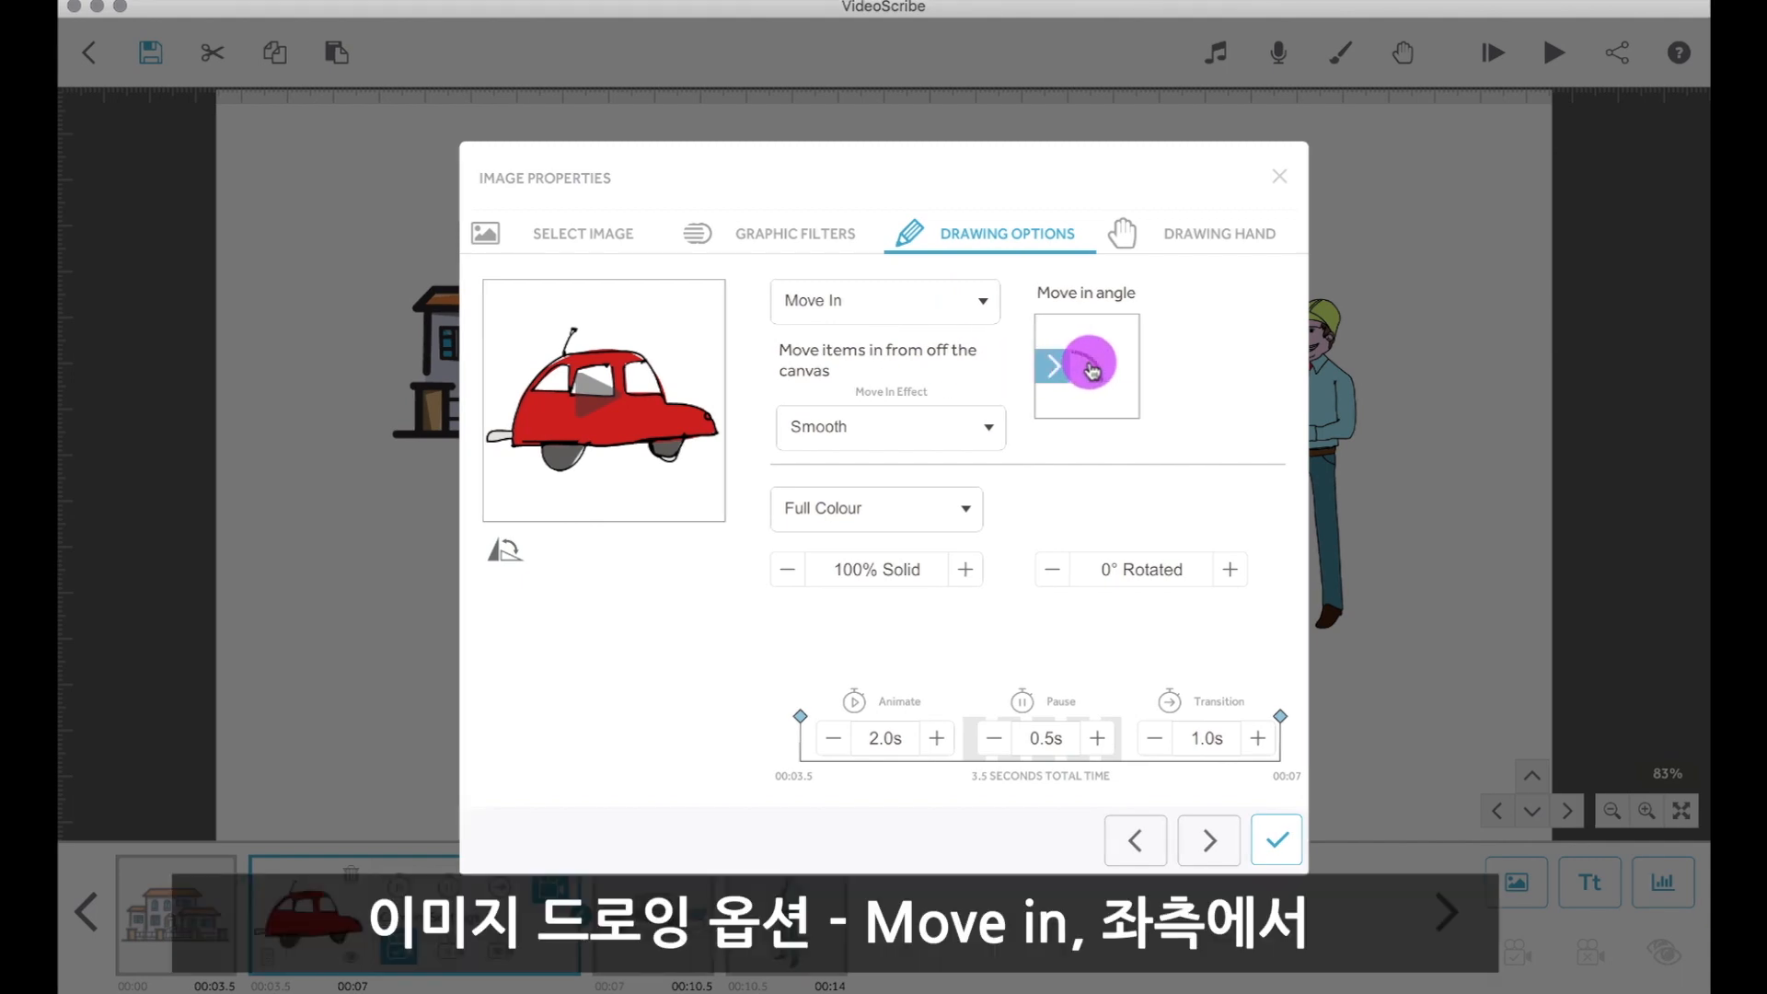
pyautogui.click(968, 428)
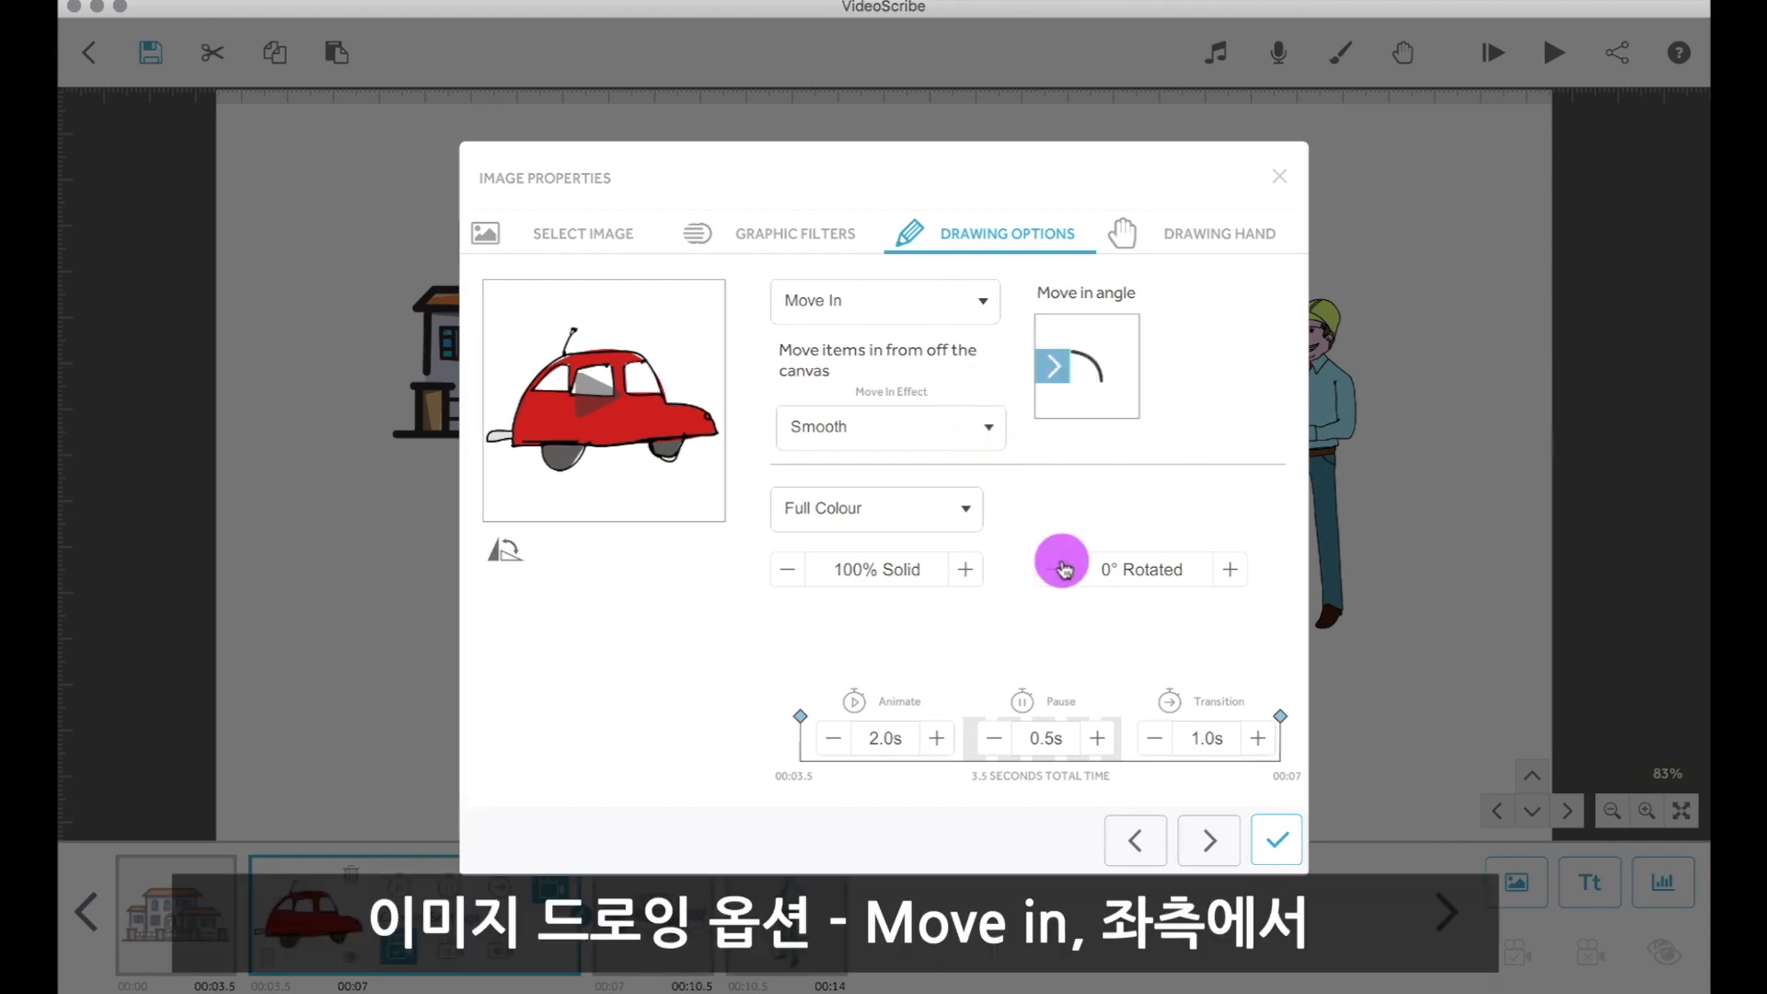
pyautogui.click(1274, 833)
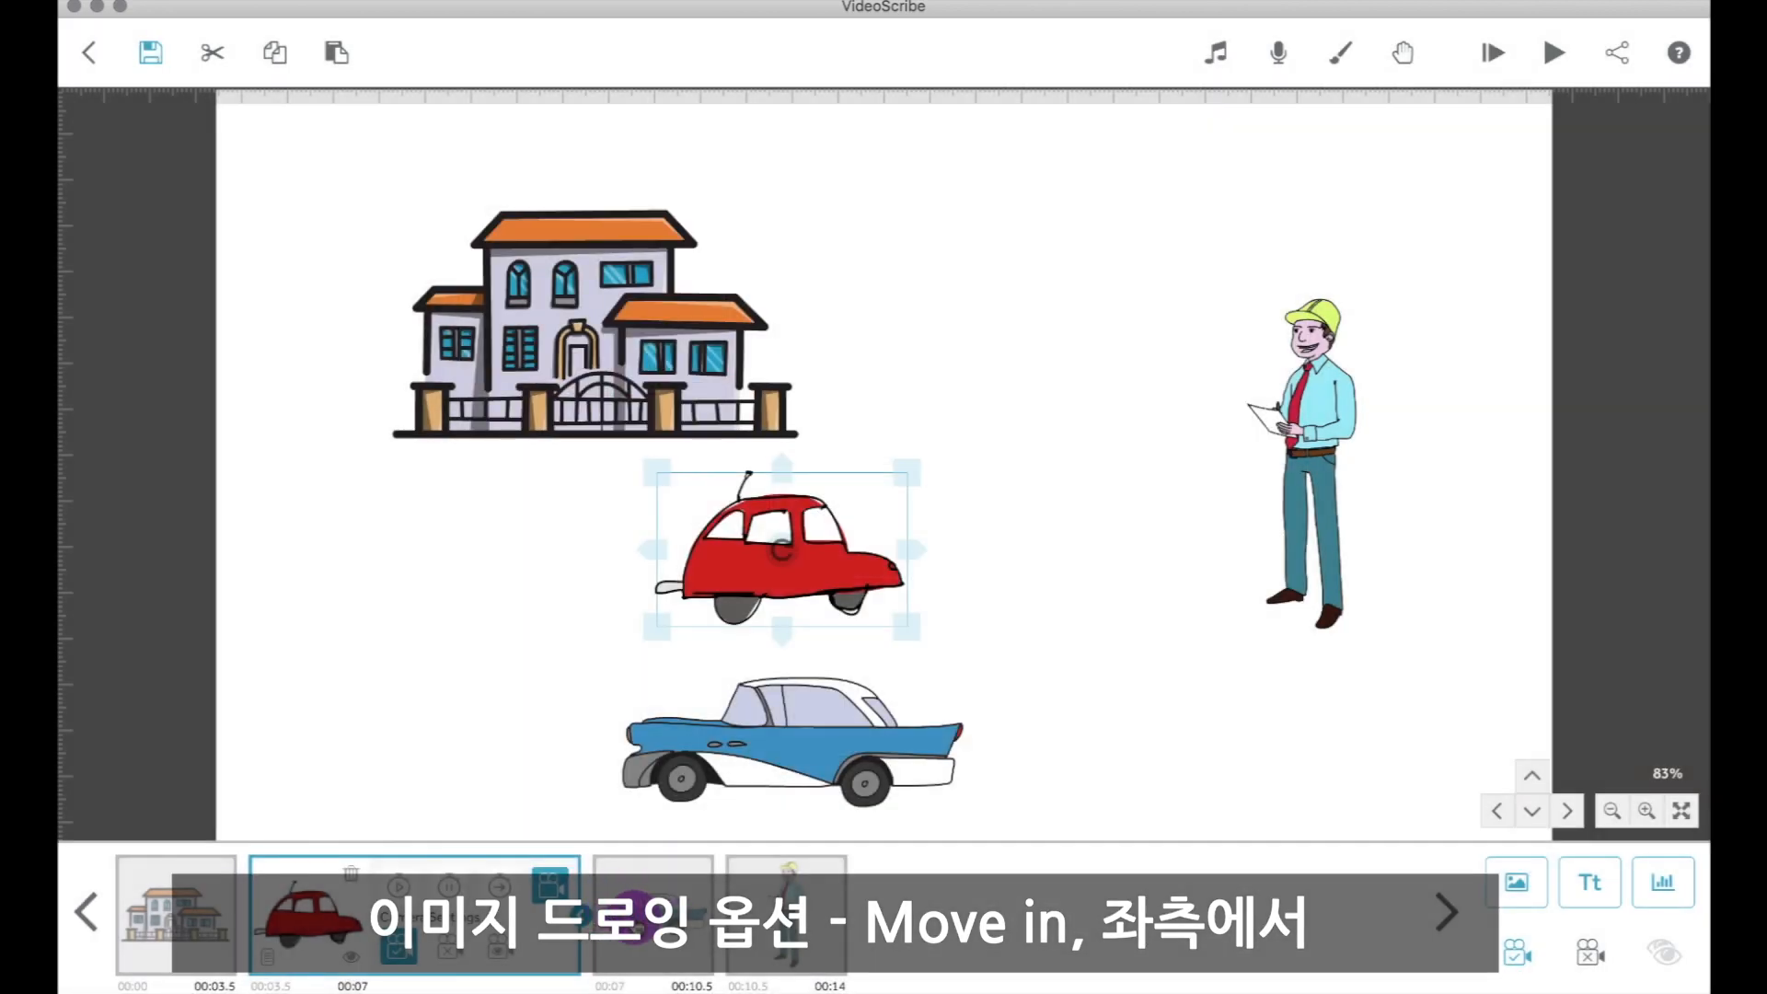
# Step: Set the blue car's drawing option to Move In from the left with the Smooth effect, and apply the image properties
pyautogui.click(650, 919)
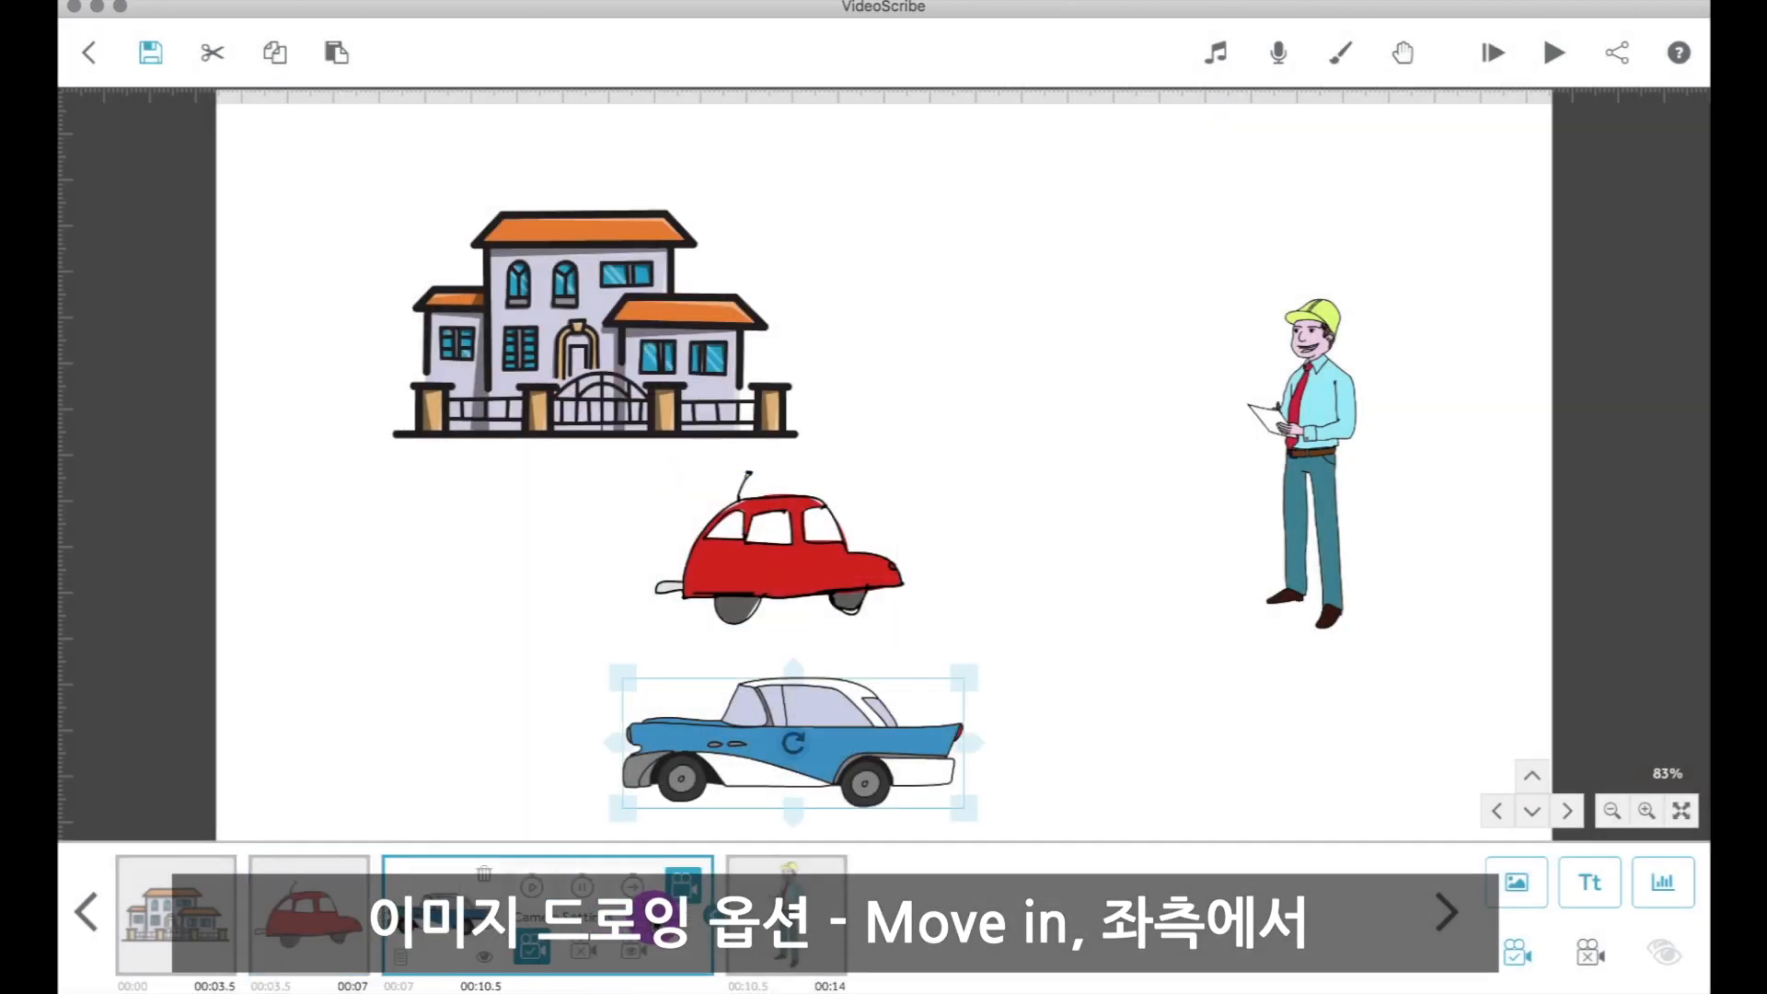
pyautogui.click(409, 957)
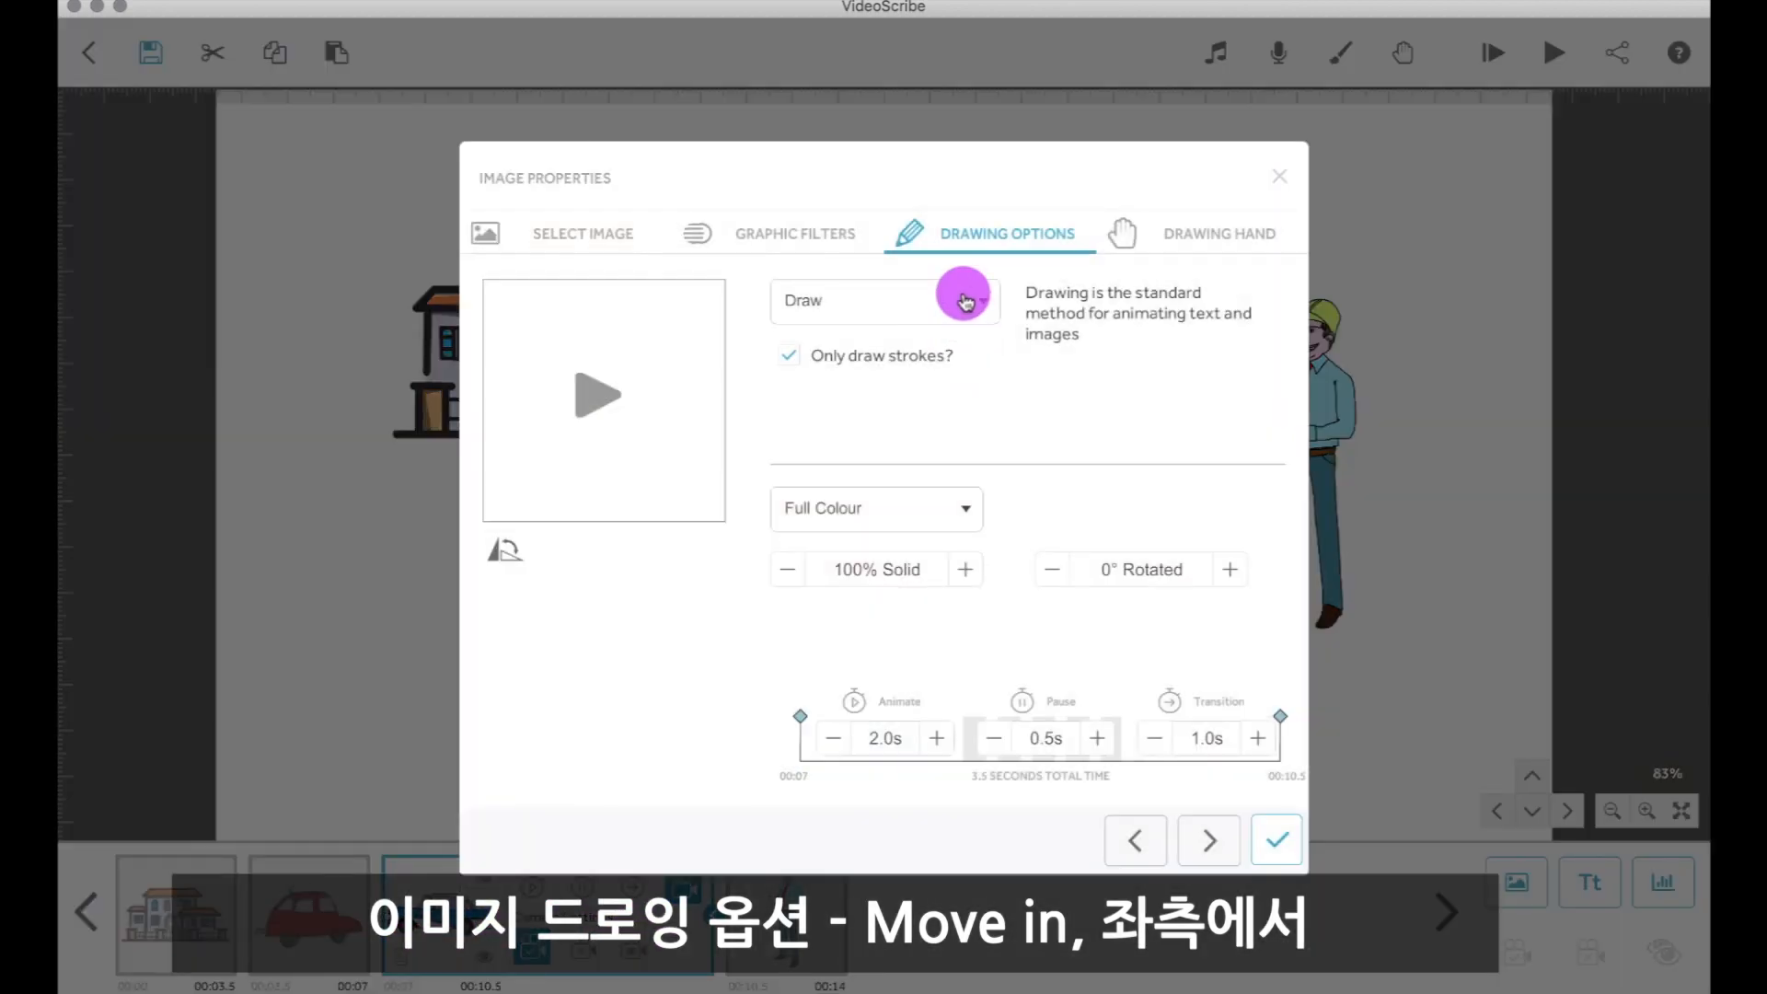
pyautogui.click(965, 293)
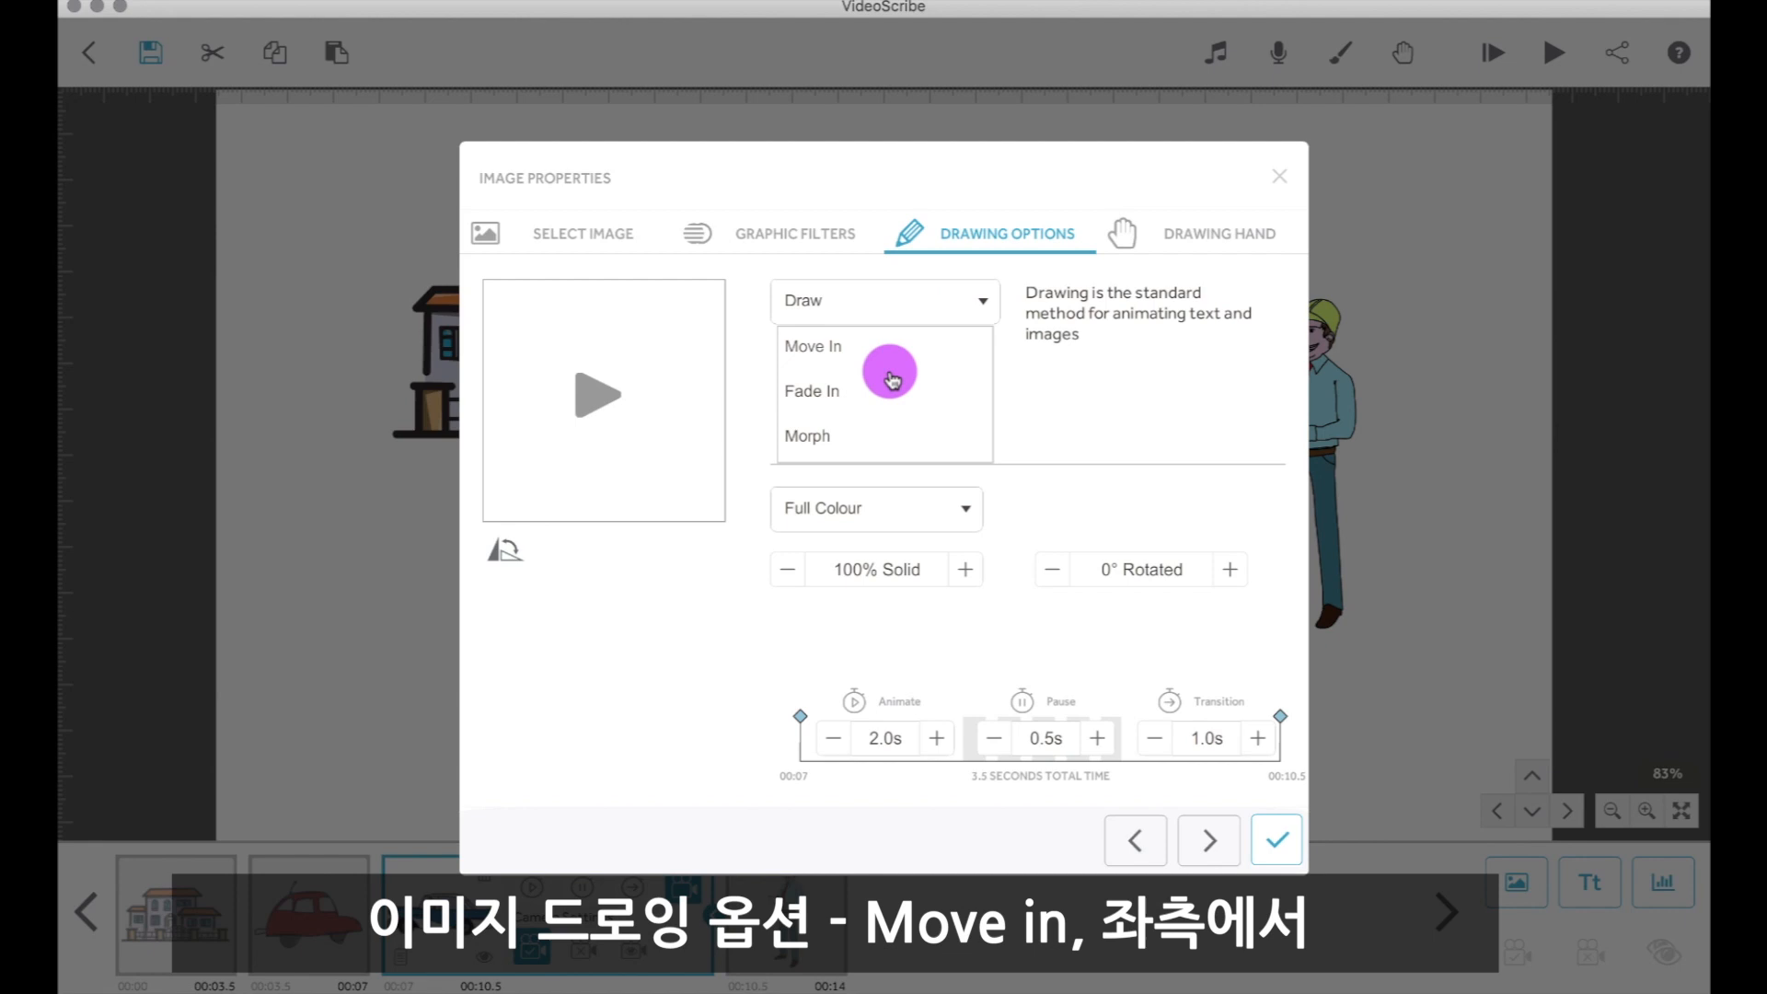
pyautogui.click(859, 345)
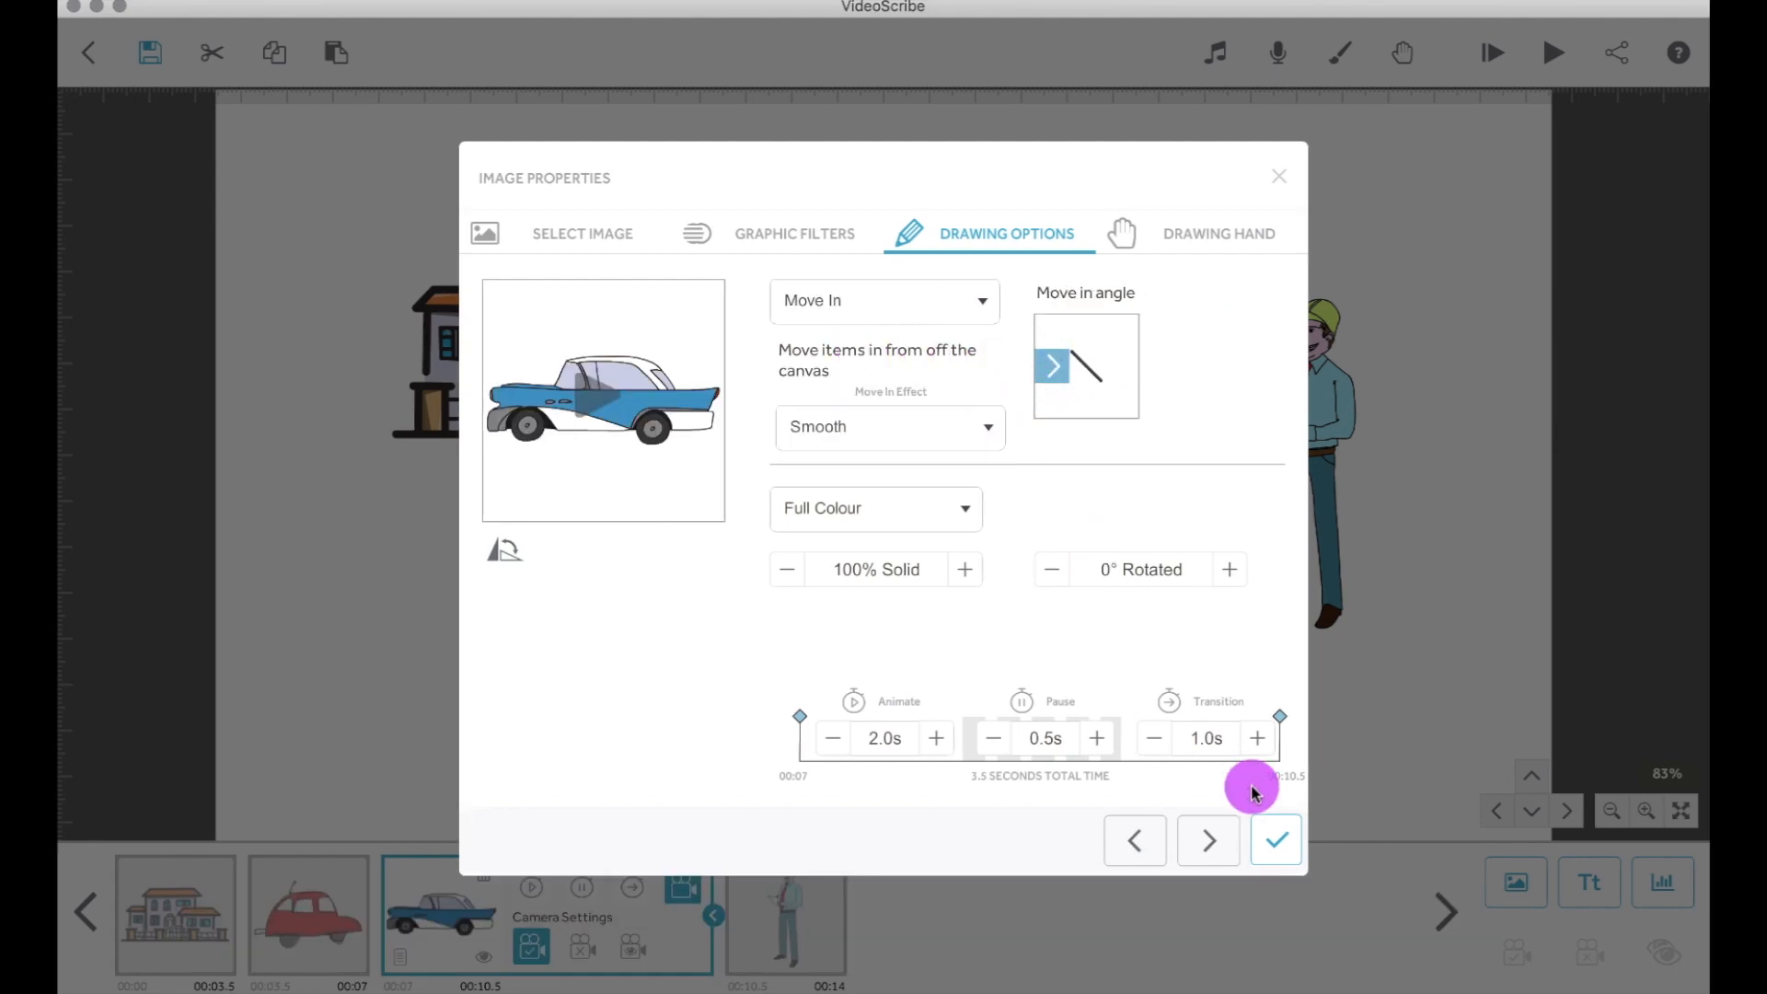
pyautogui.click(1277, 839)
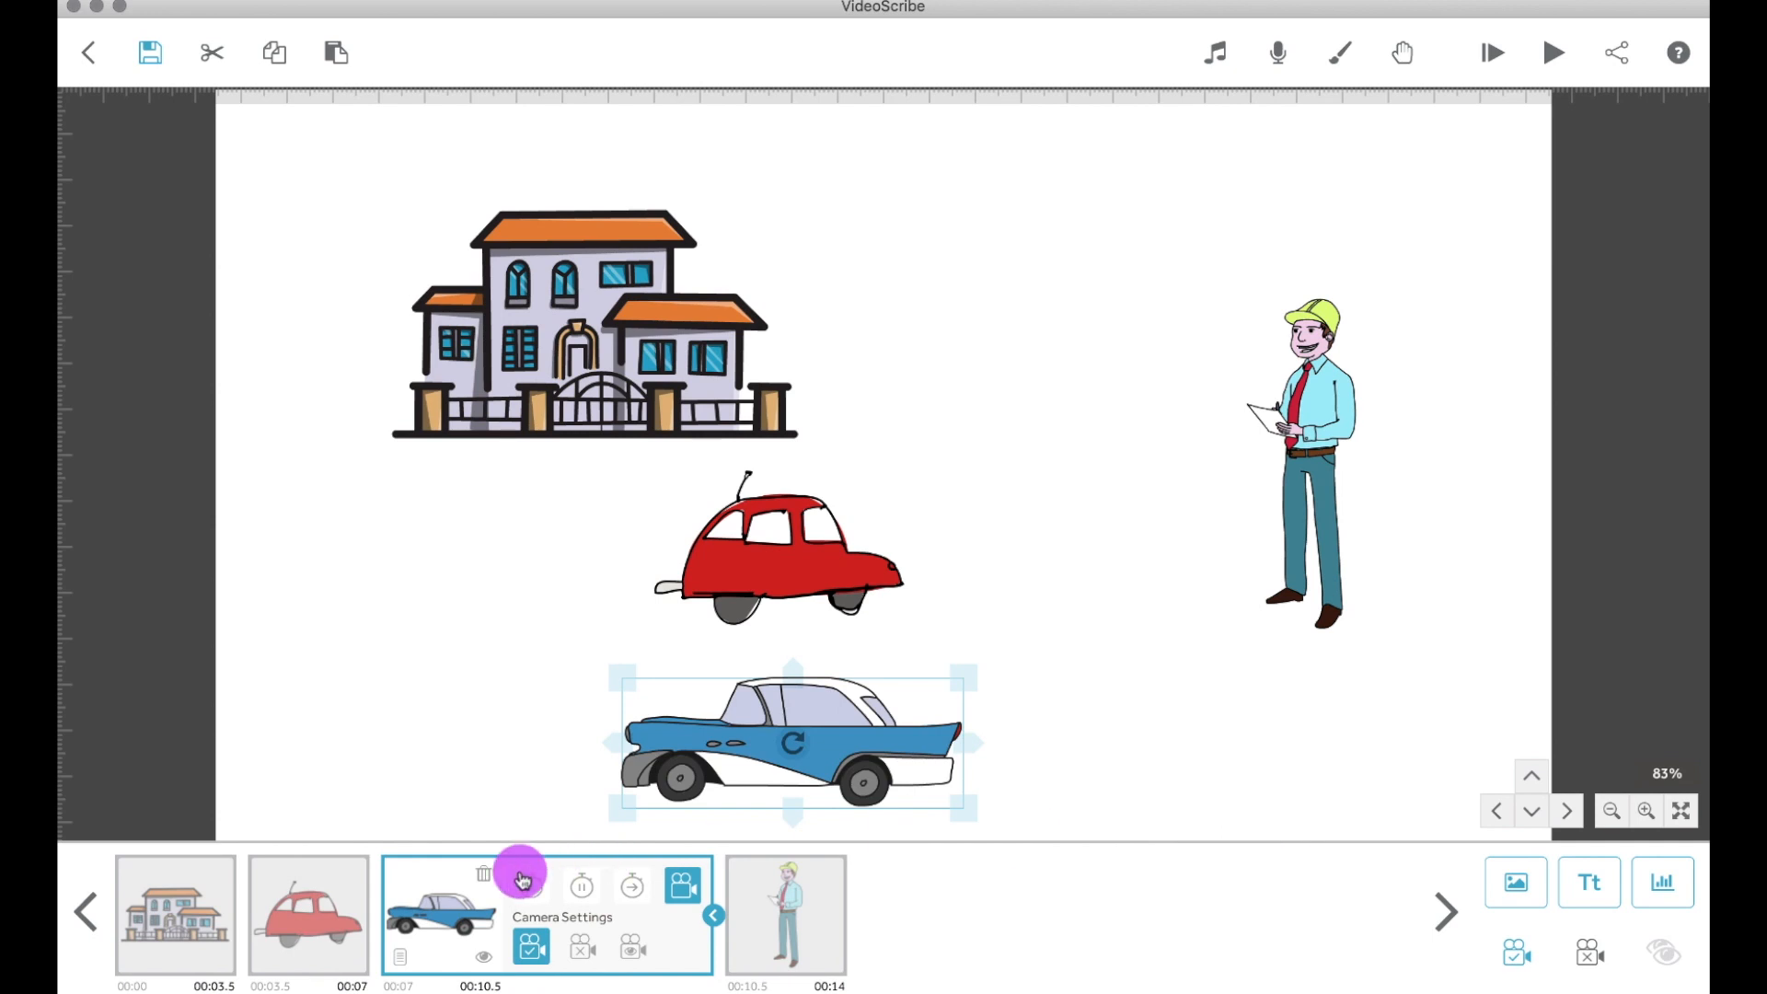
# Step: Check the drawing options of the man in the hard hat, keeping Draw with only strokes drawn, and close the image properties
pyautogui.click(778, 925)
pyautogui.click(667, 946)
pyautogui.click(551, 953)
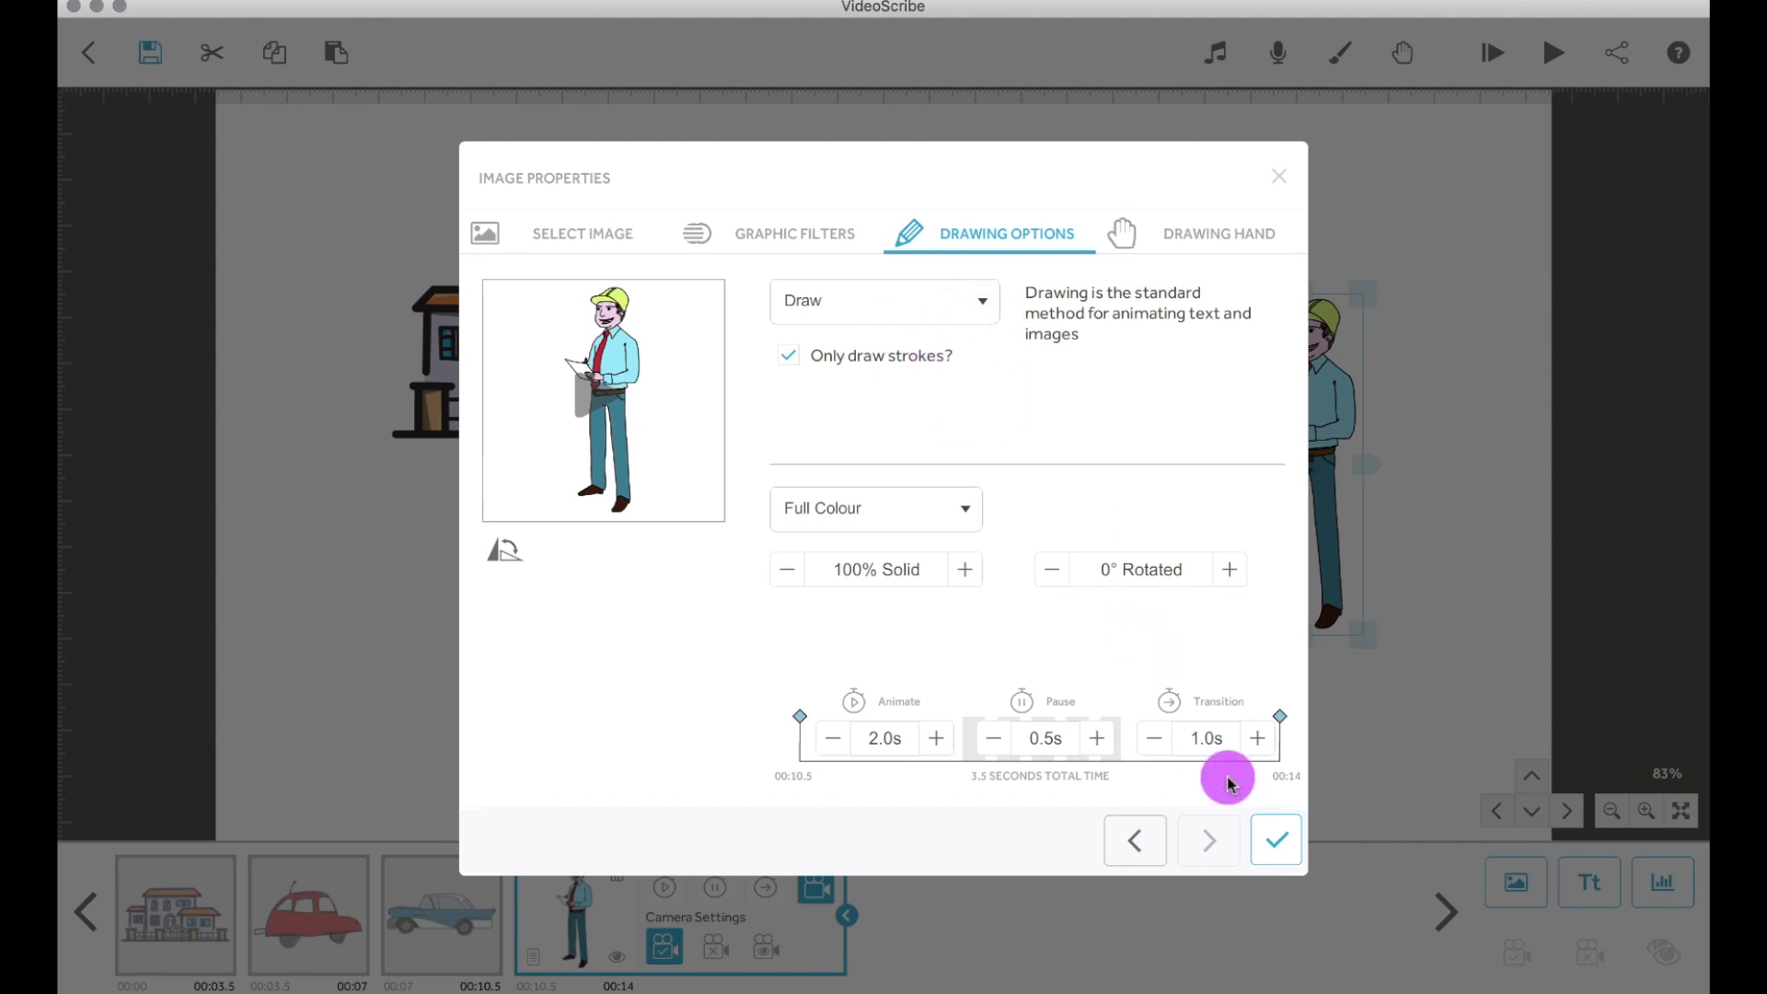
pyautogui.click(1275, 839)
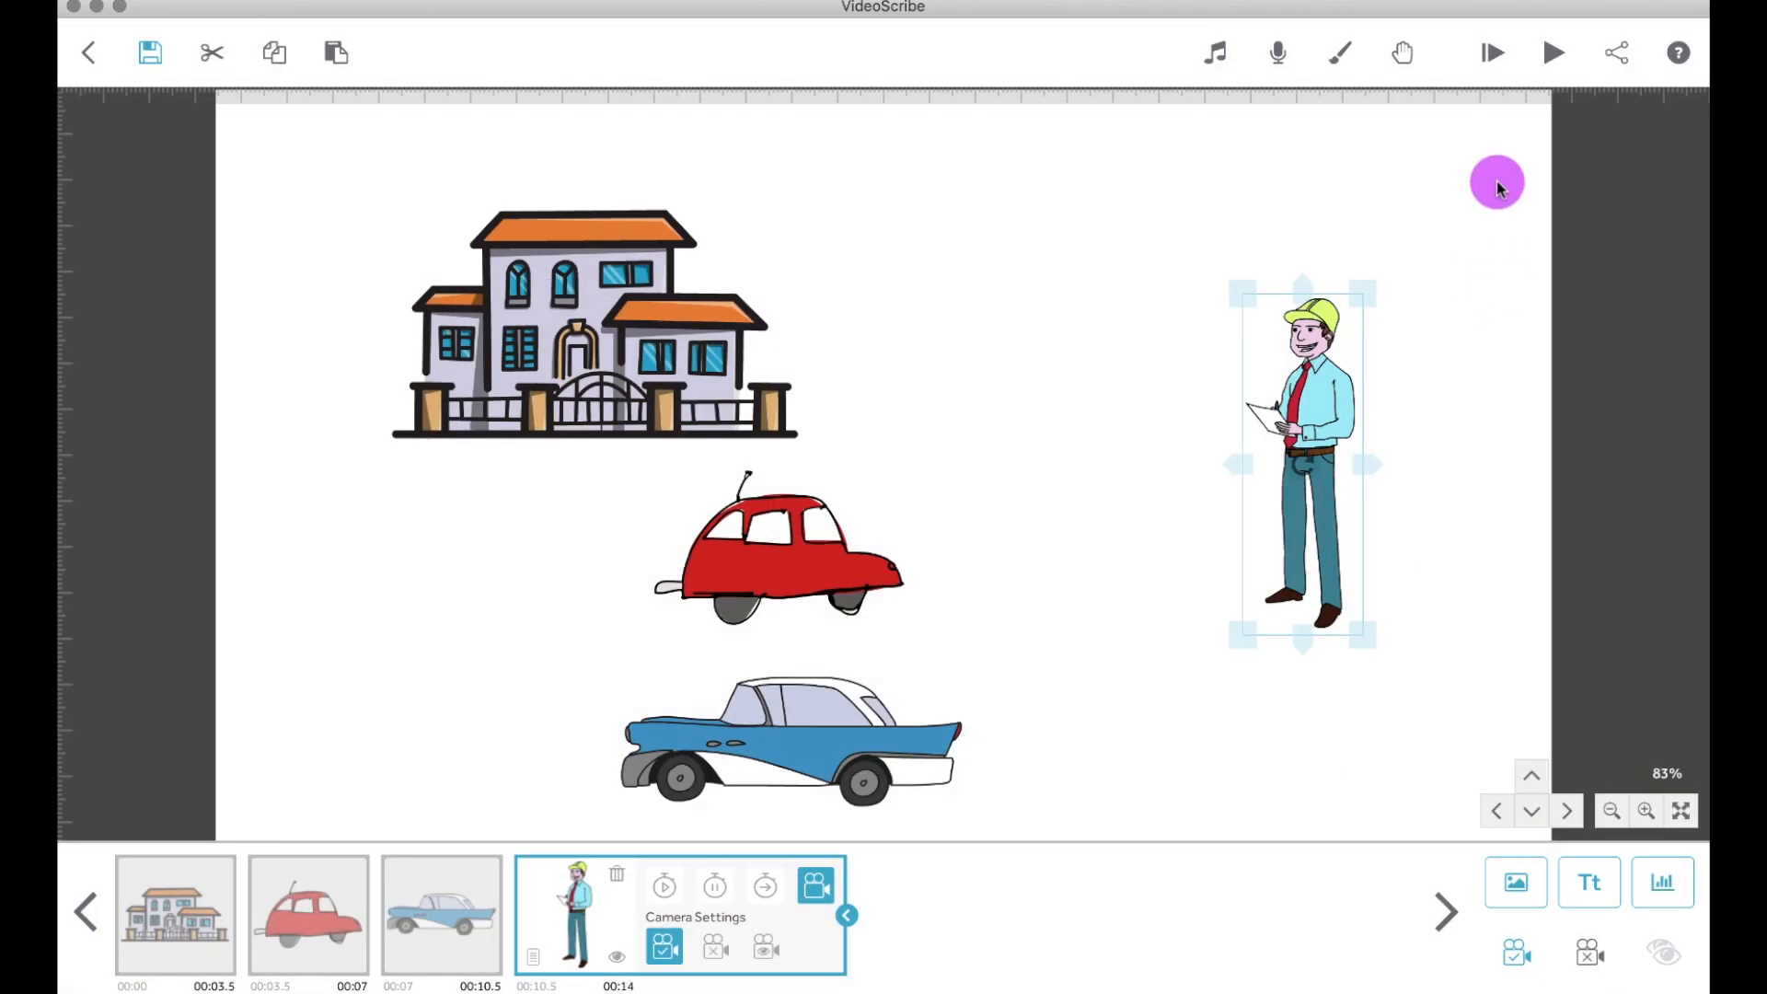
# Step: Preview the scribe from the start, and set the red car's drawing hand to No Hand in its image properties
pyautogui.click(1491, 57)
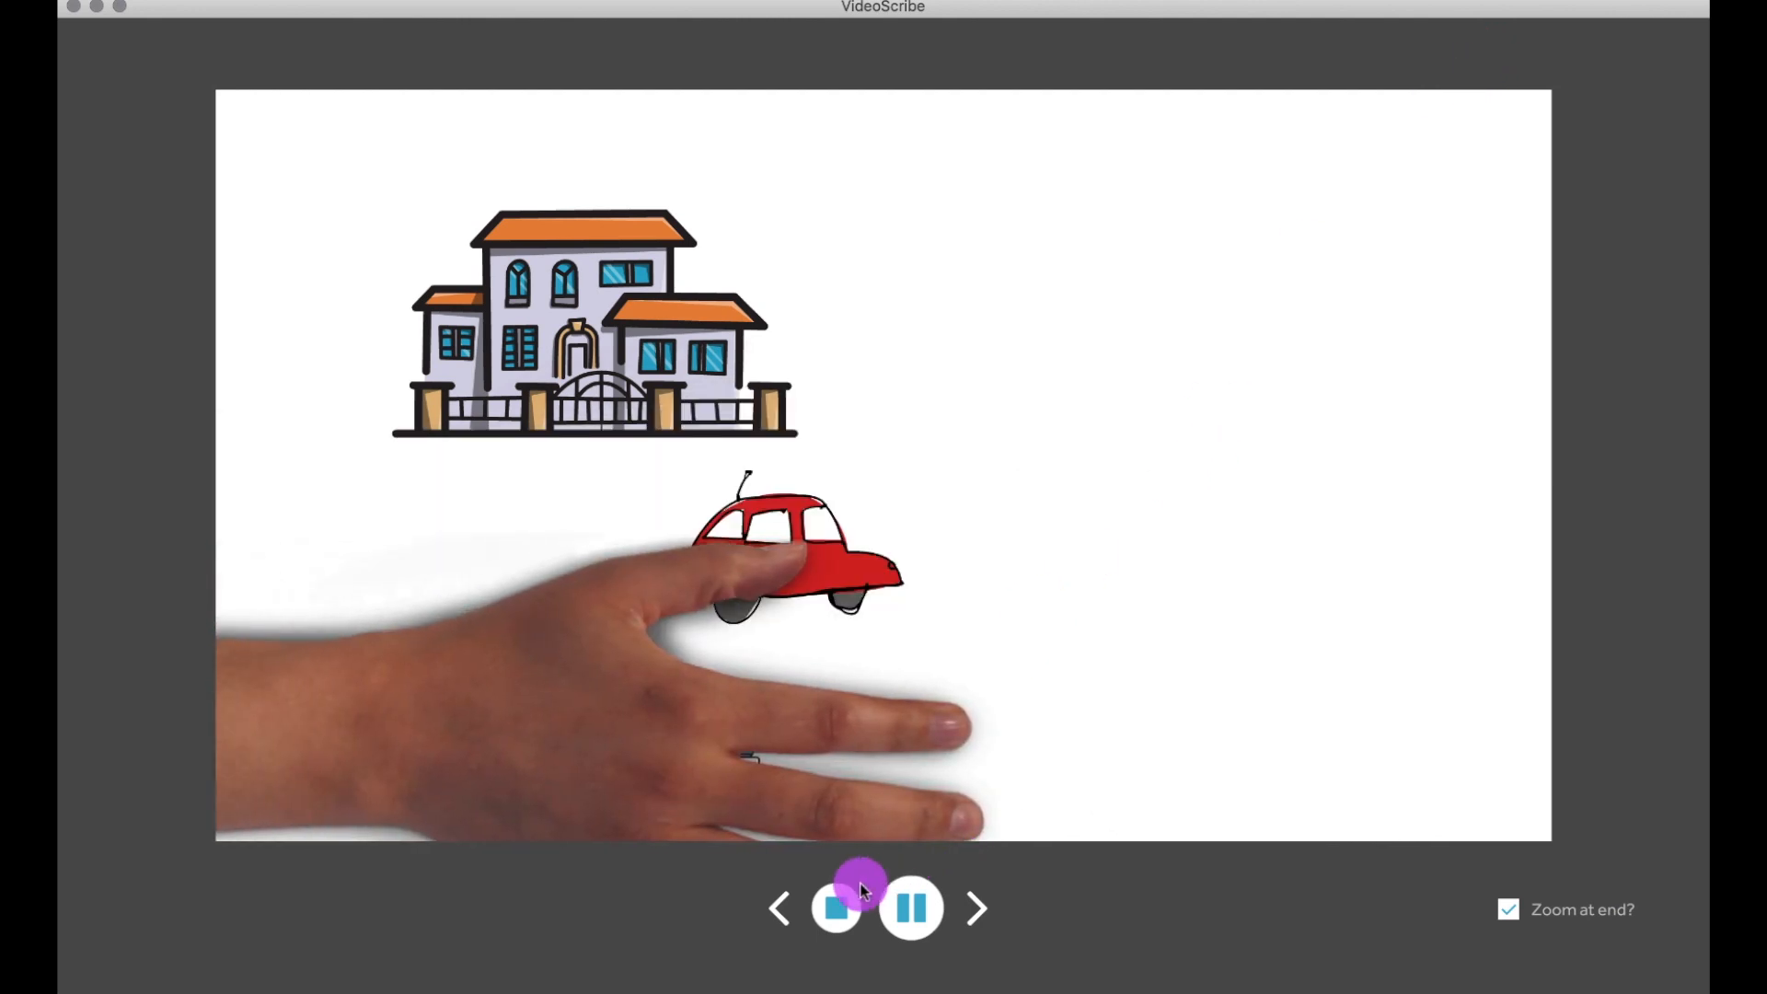
pyautogui.click(842, 906)
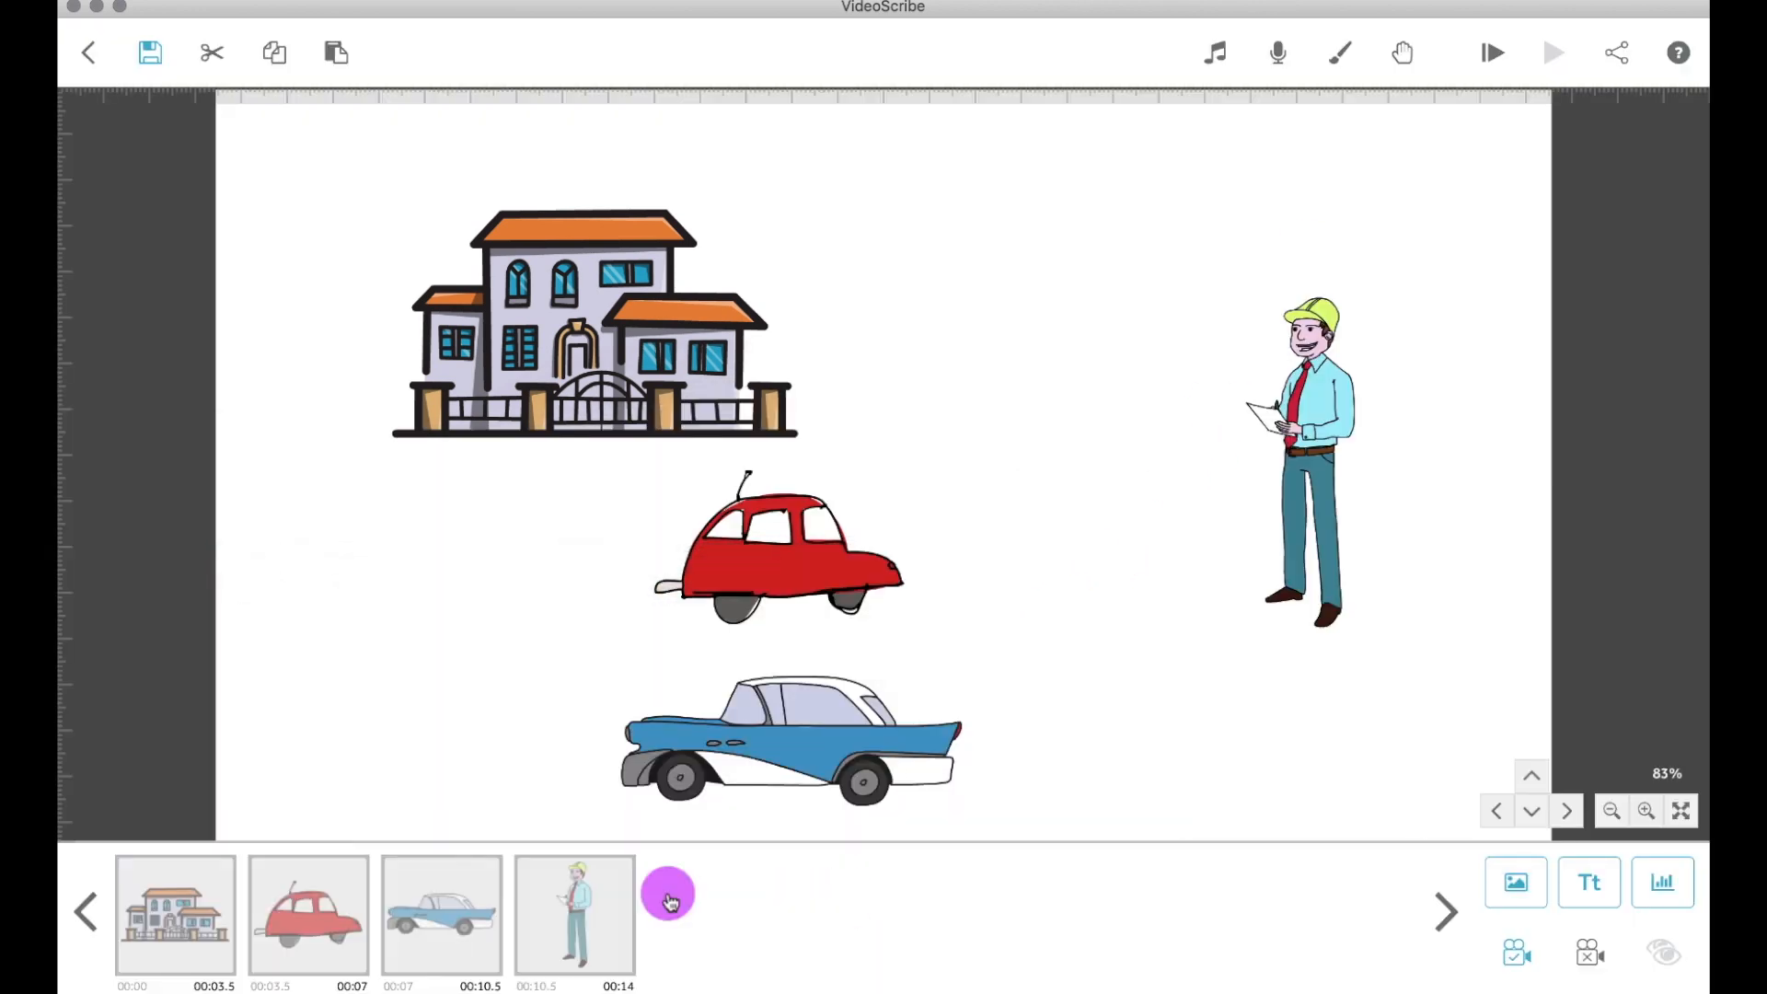
pyautogui.click(332, 895)
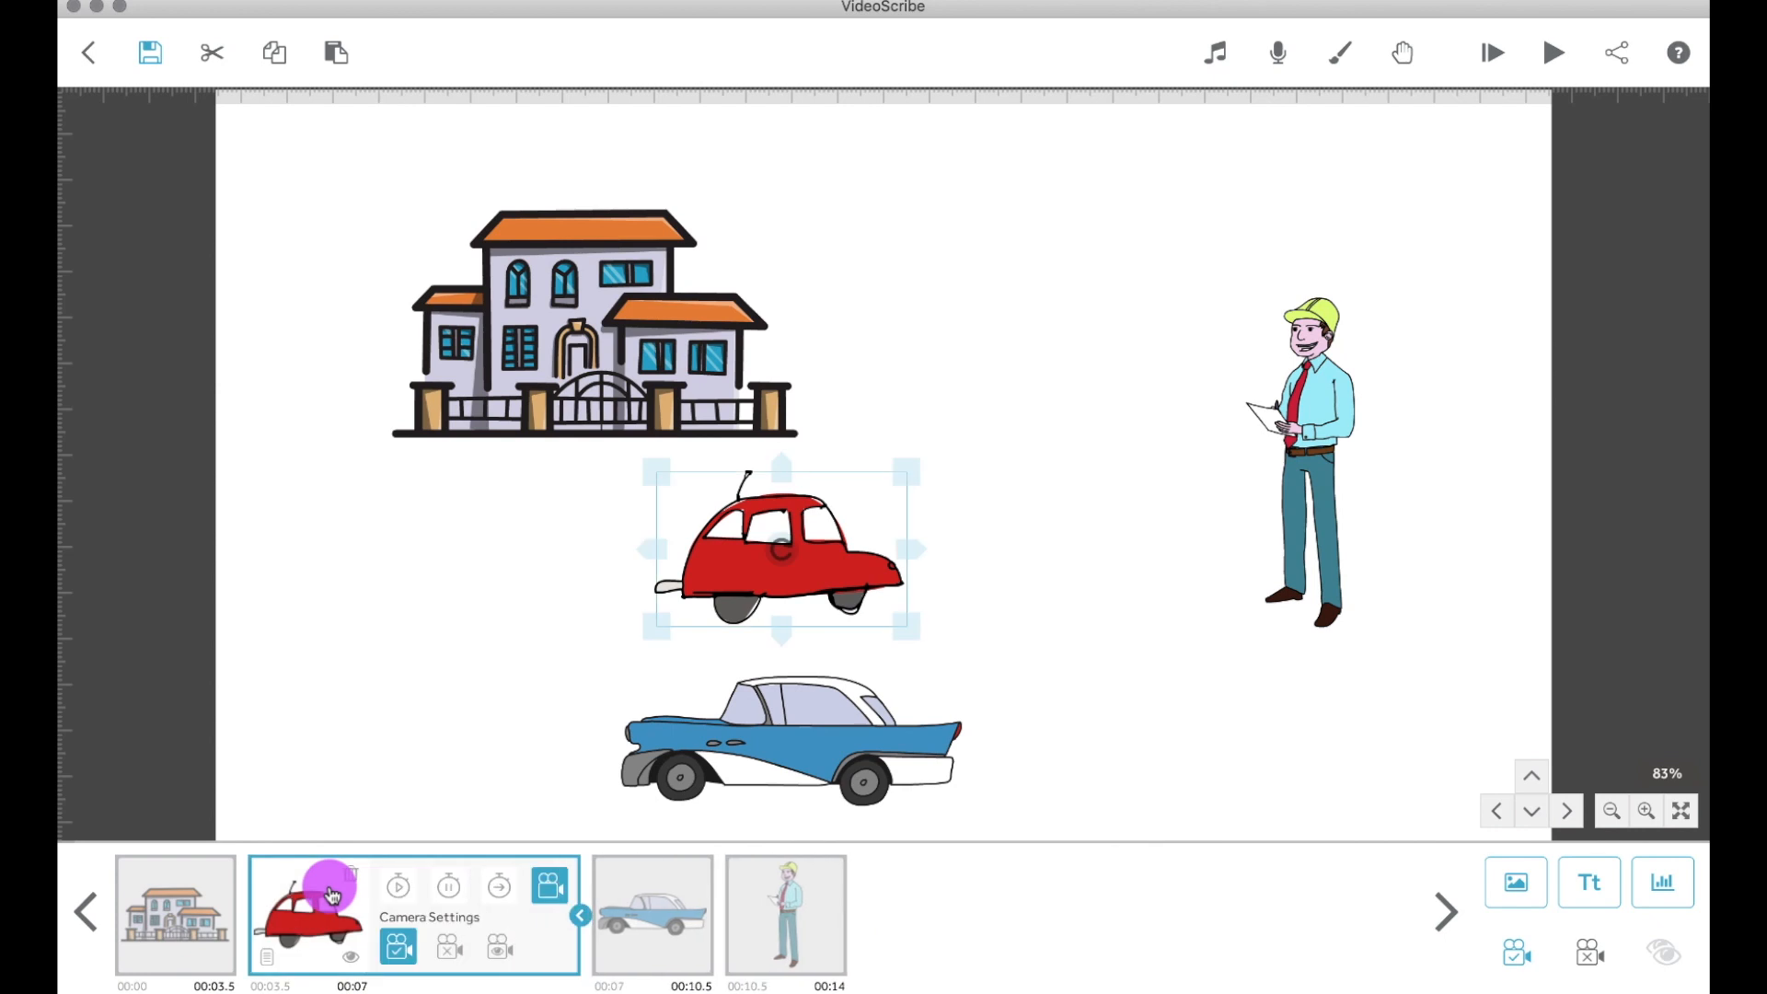
pyautogui.click(264, 956)
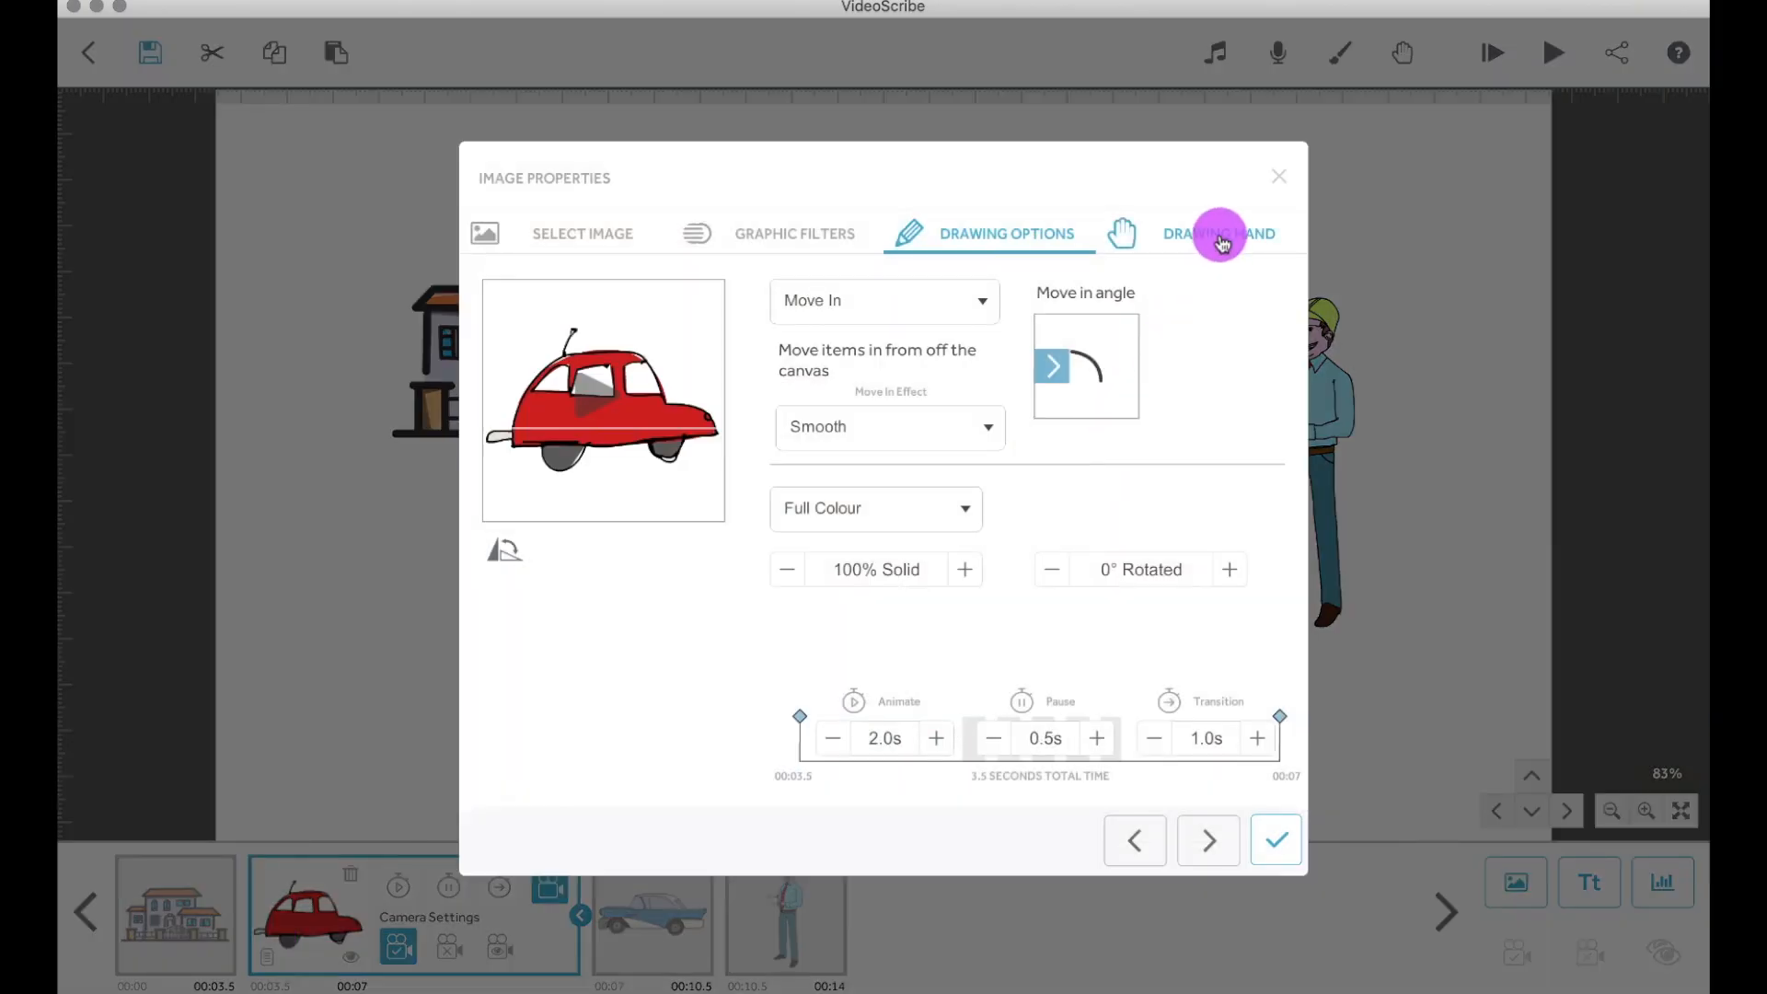
pyautogui.click(1222, 241)
pyautogui.click(1182, 372)
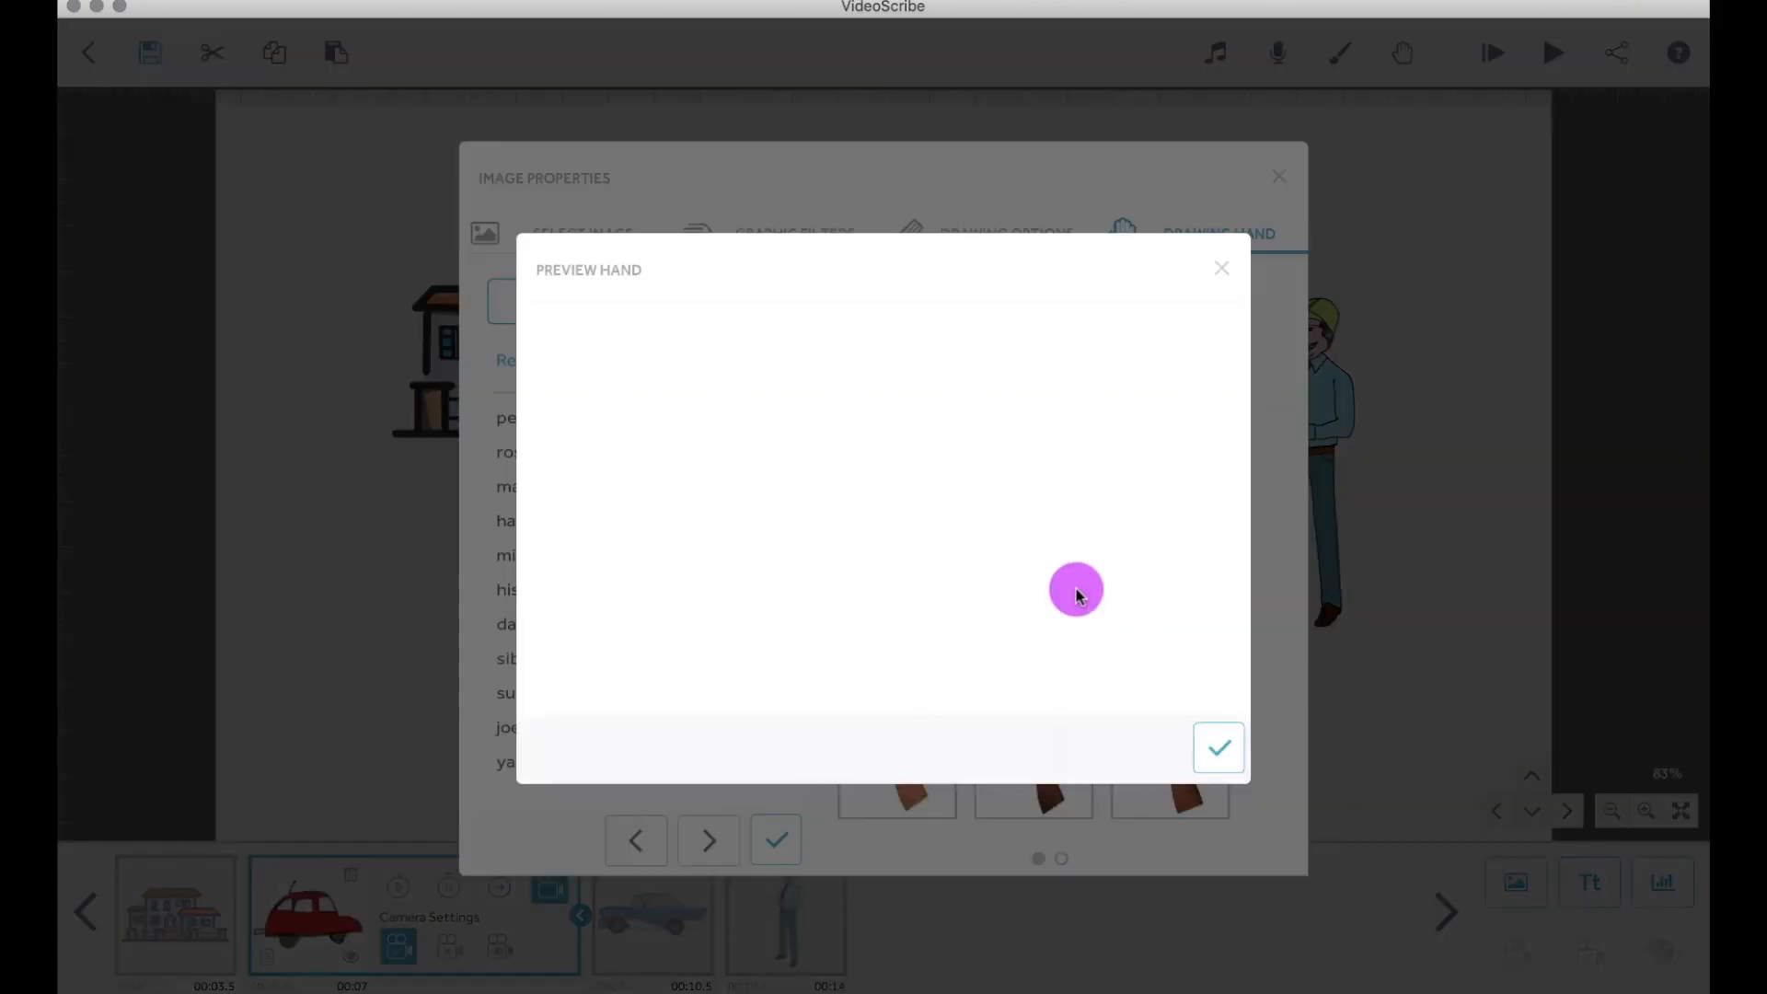
pyautogui.click(1217, 753)
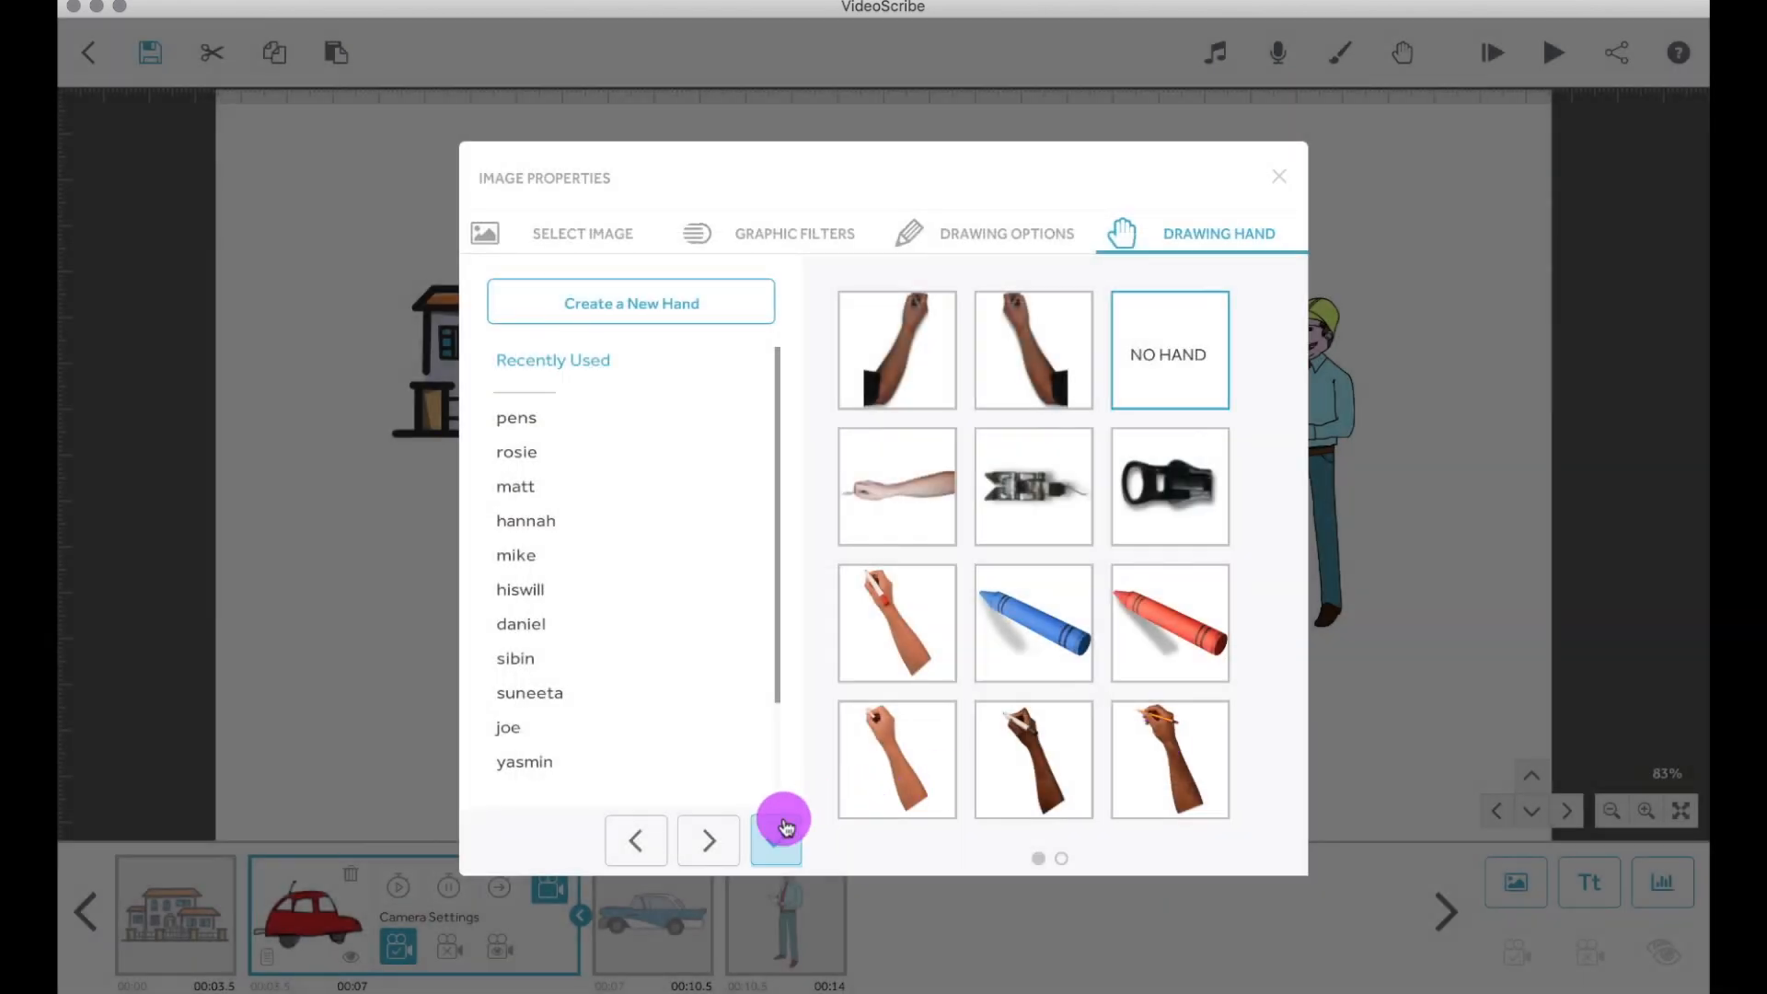
pyautogui.click(785, 828)
# Step: Set the blue car's drawing hand to No Hand in its image properties, and preview the scribe from the start
pyautogui.click(663, 907)
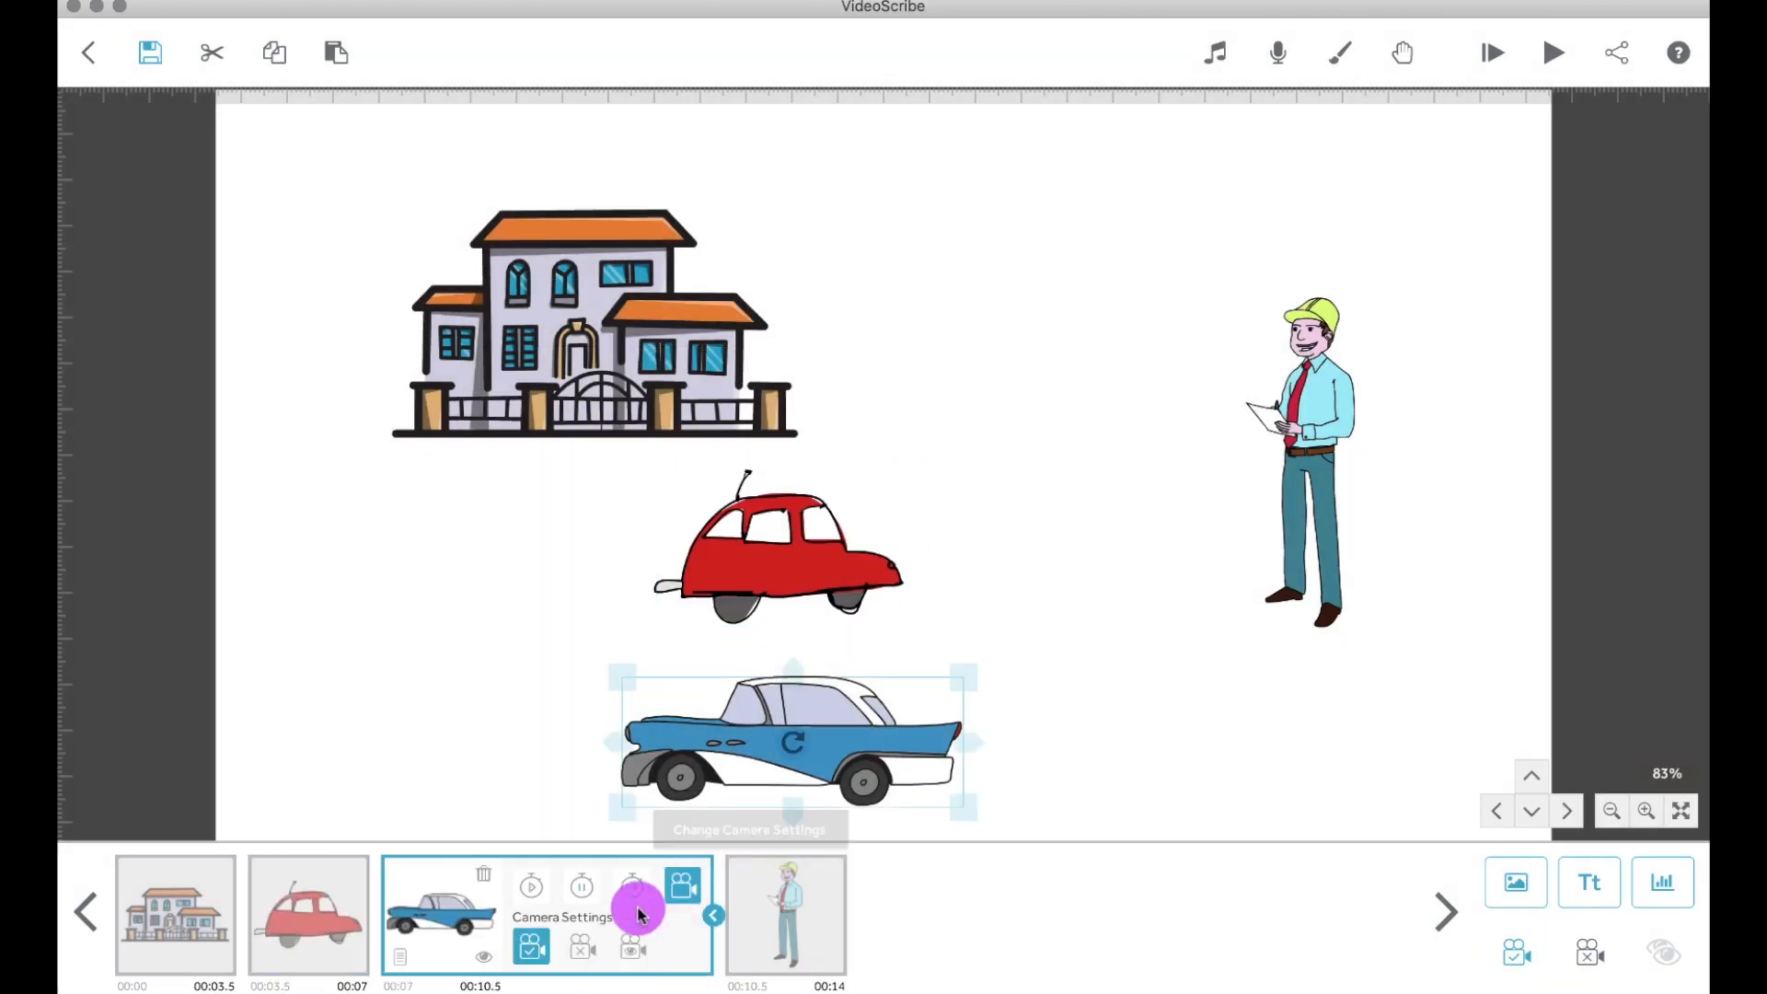
pyautogui.click(405, 955)
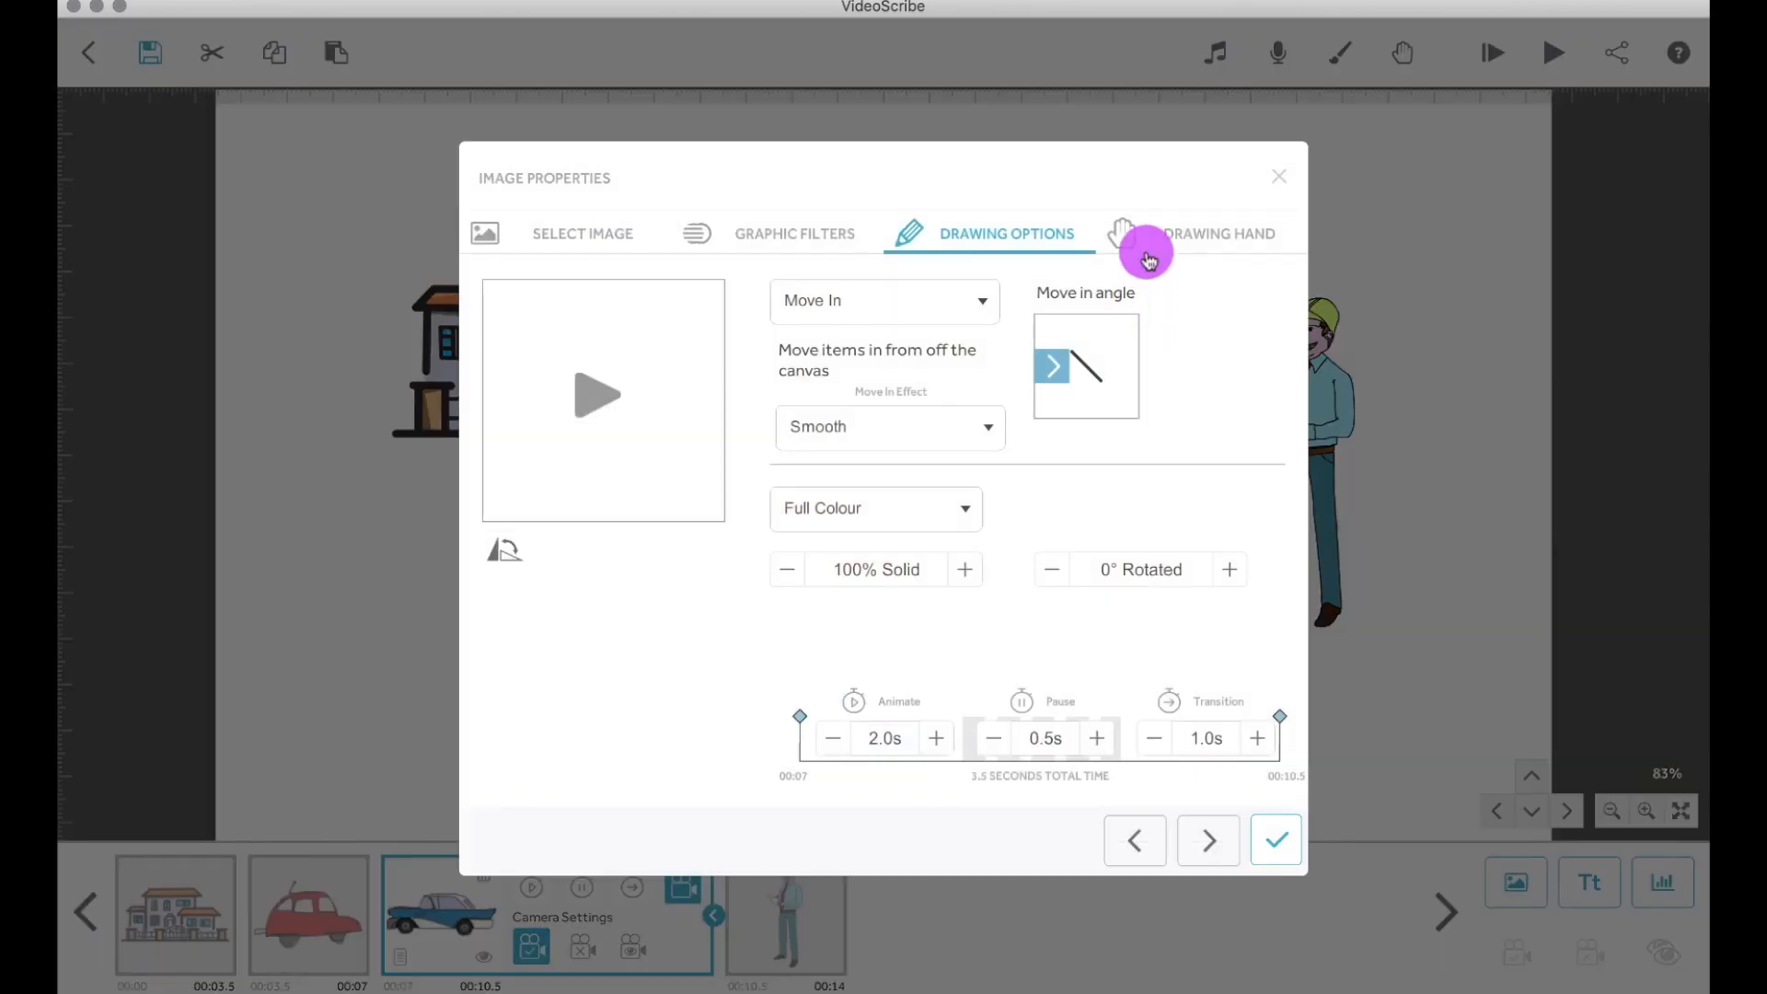
pyautogui.click(1176, 244)
pyautogui.click(1164, 377)
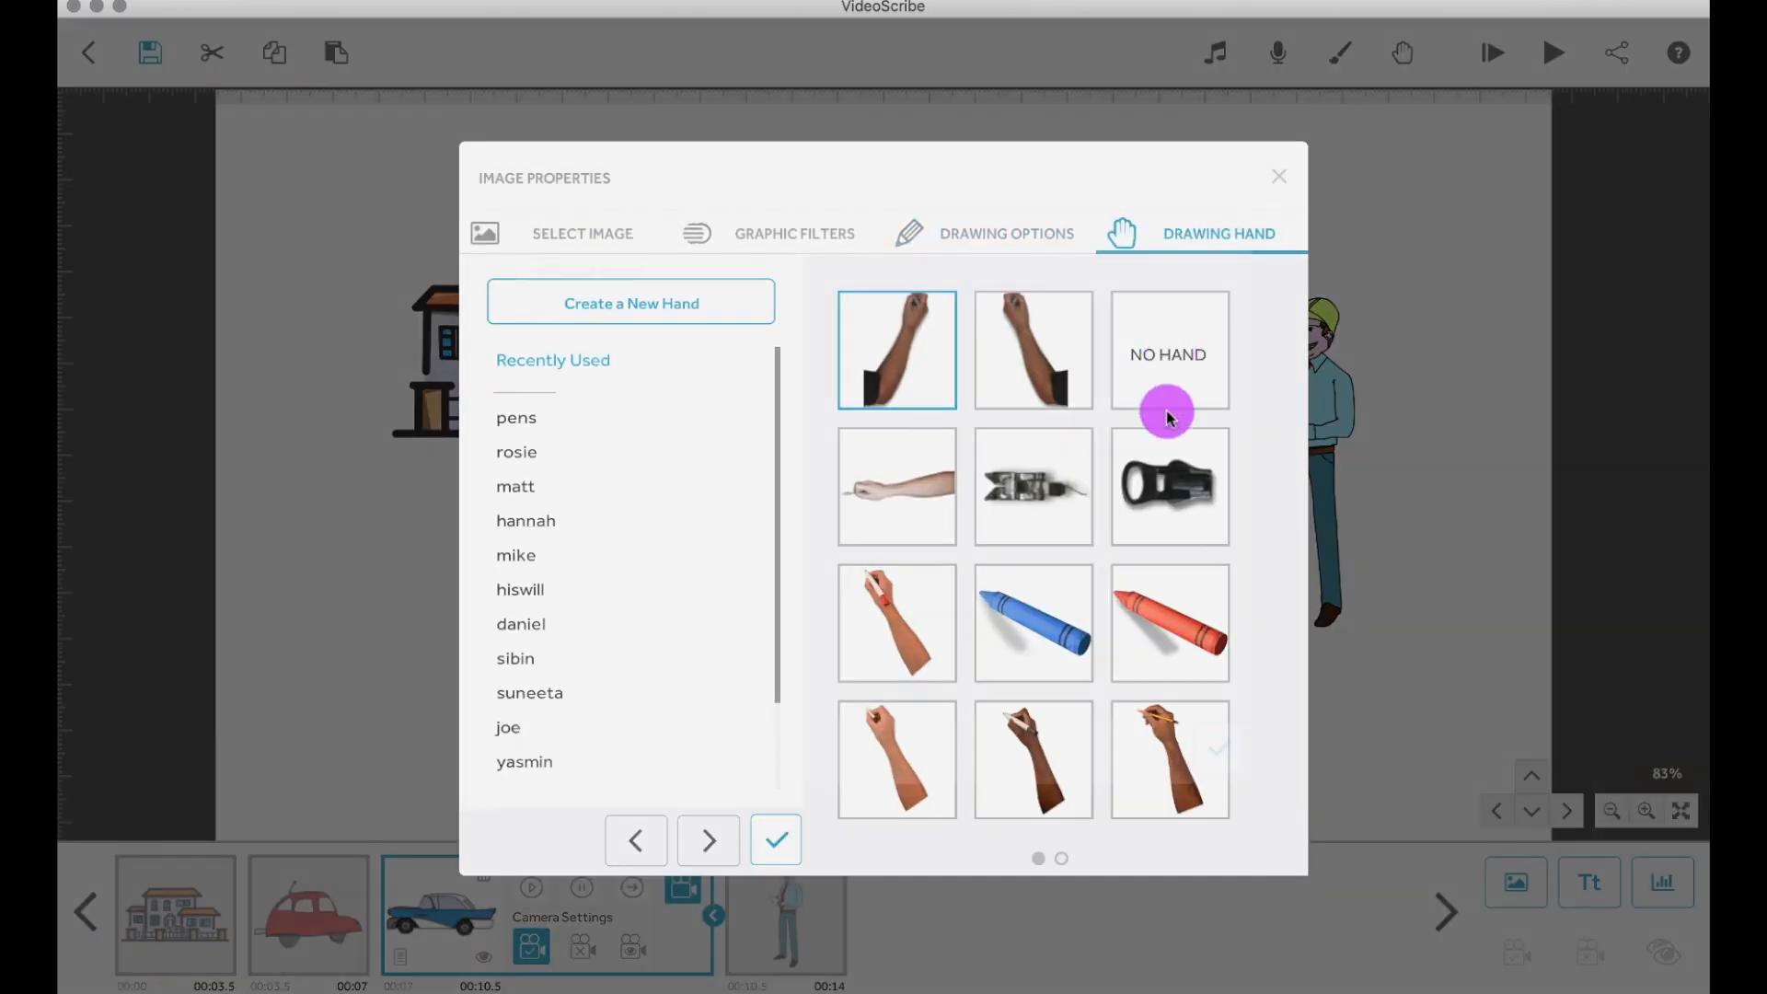
pyautogui.click(1217, 745)
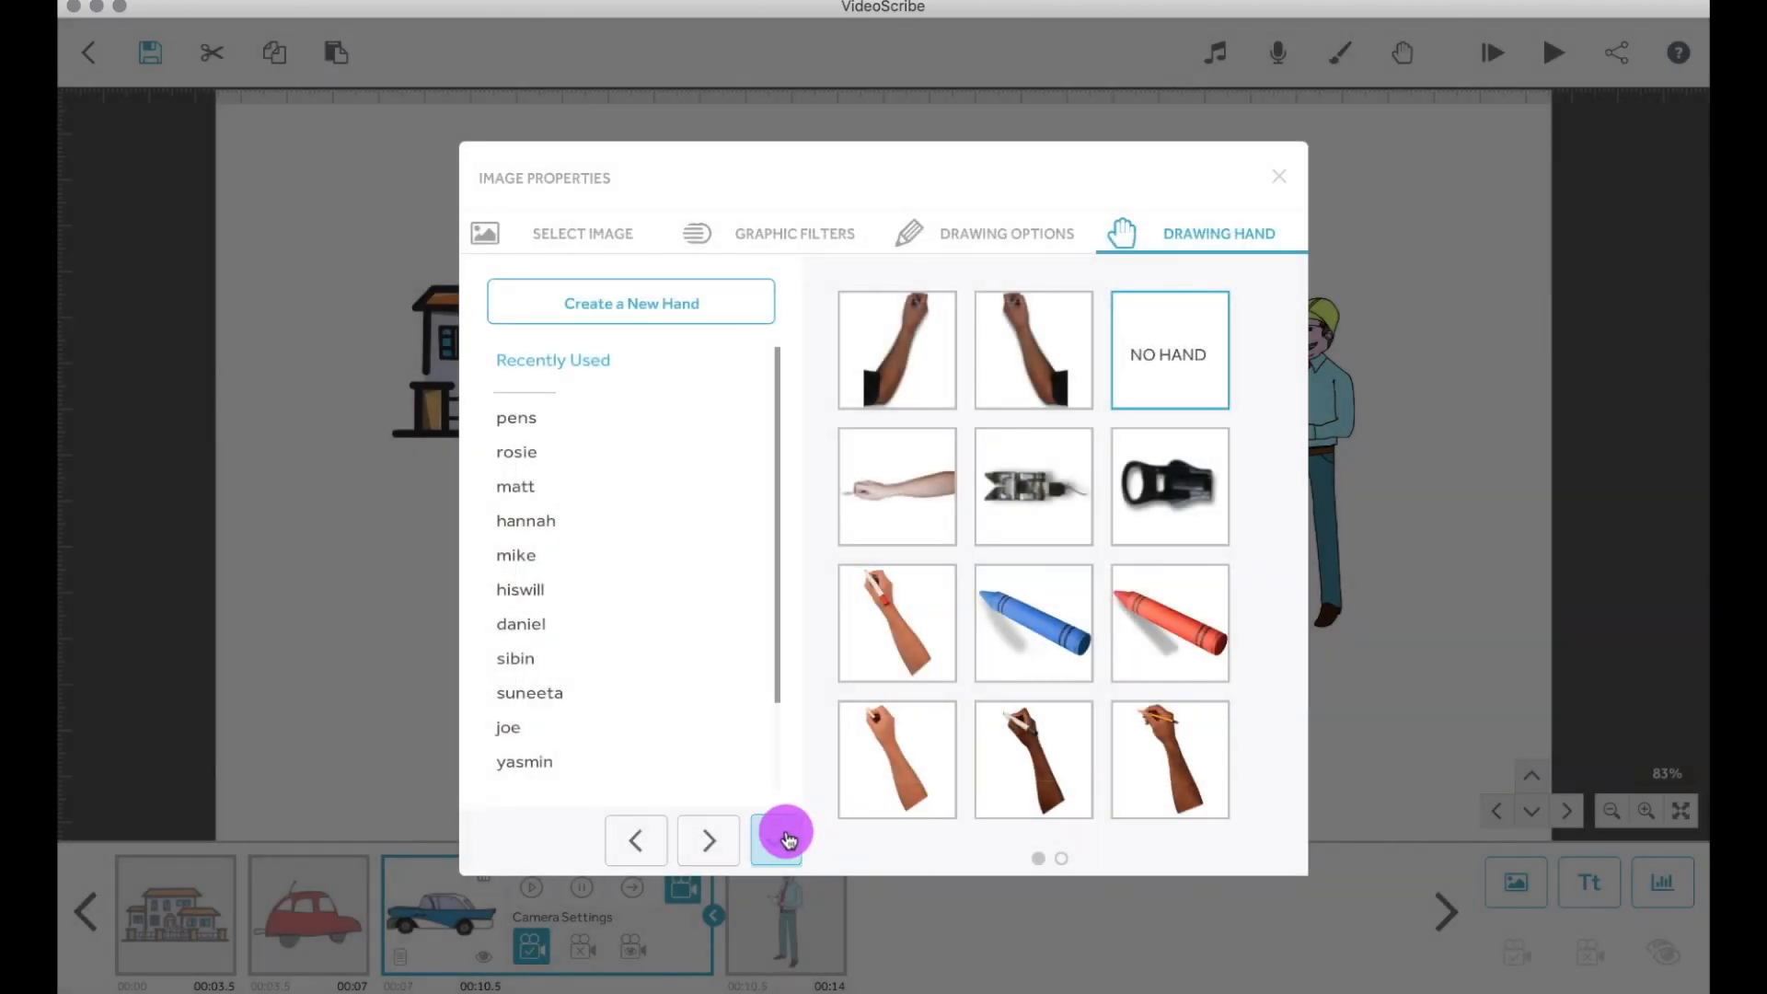
pyautogui.click(782, 837)
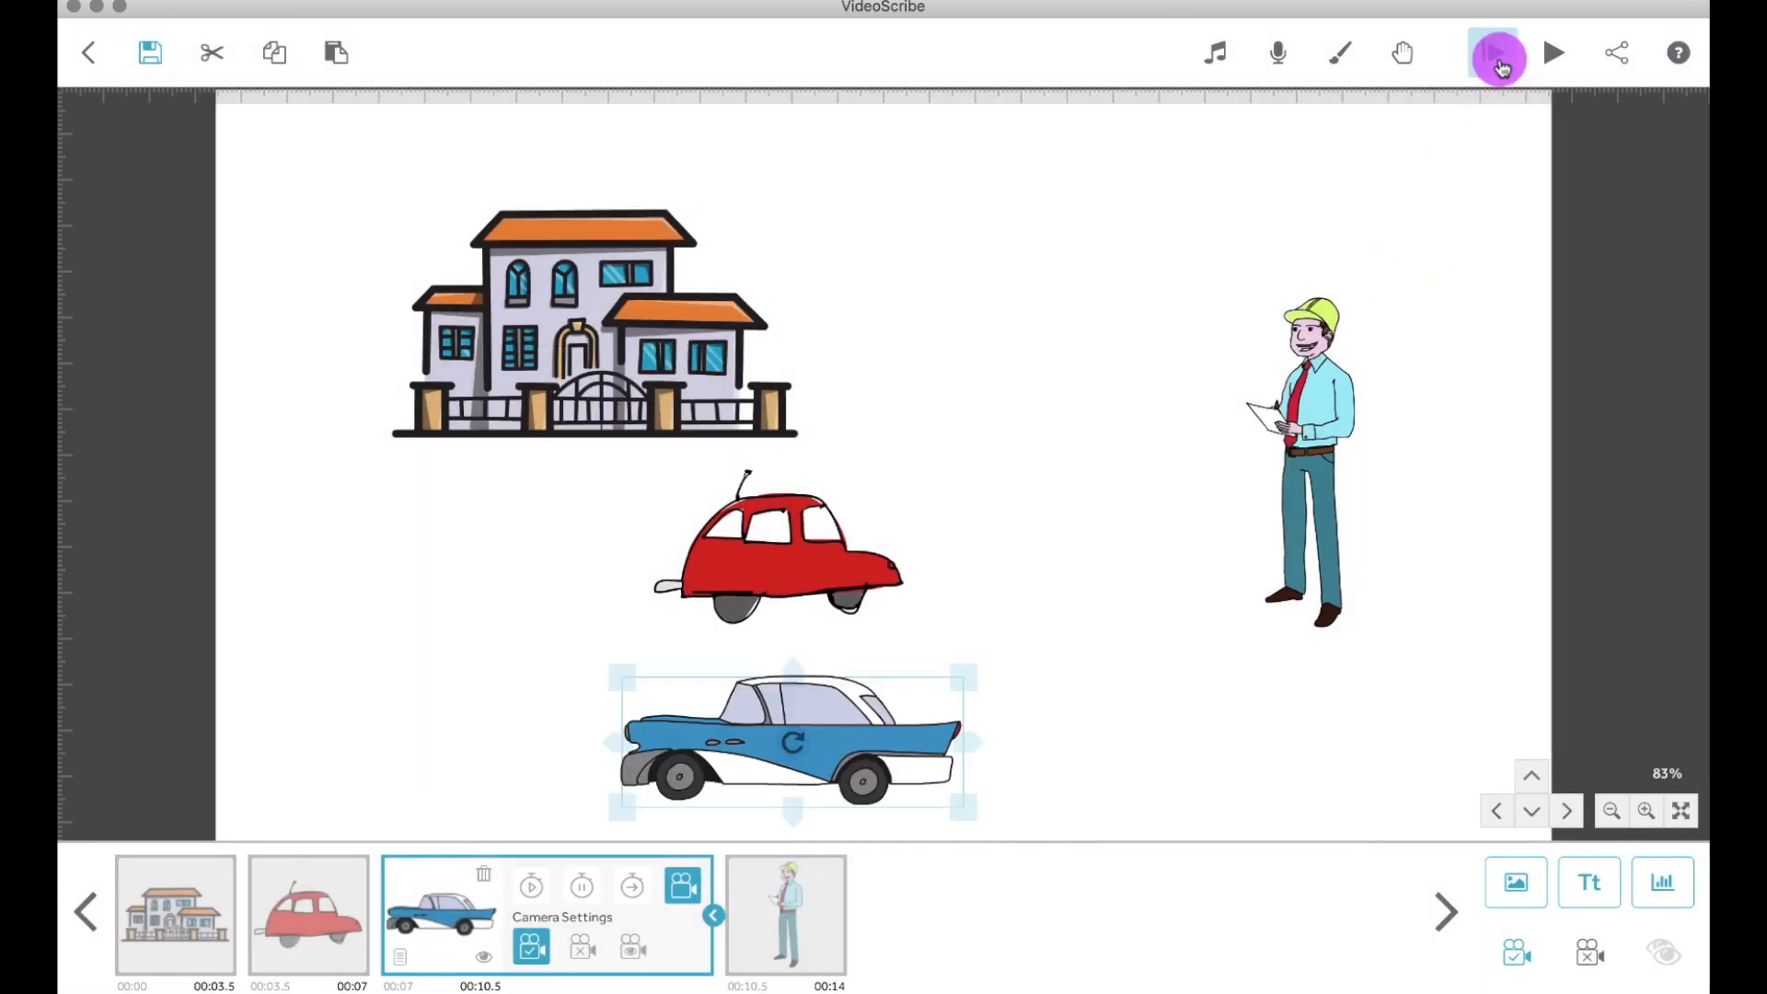
pyautogui.click(1493, 53)
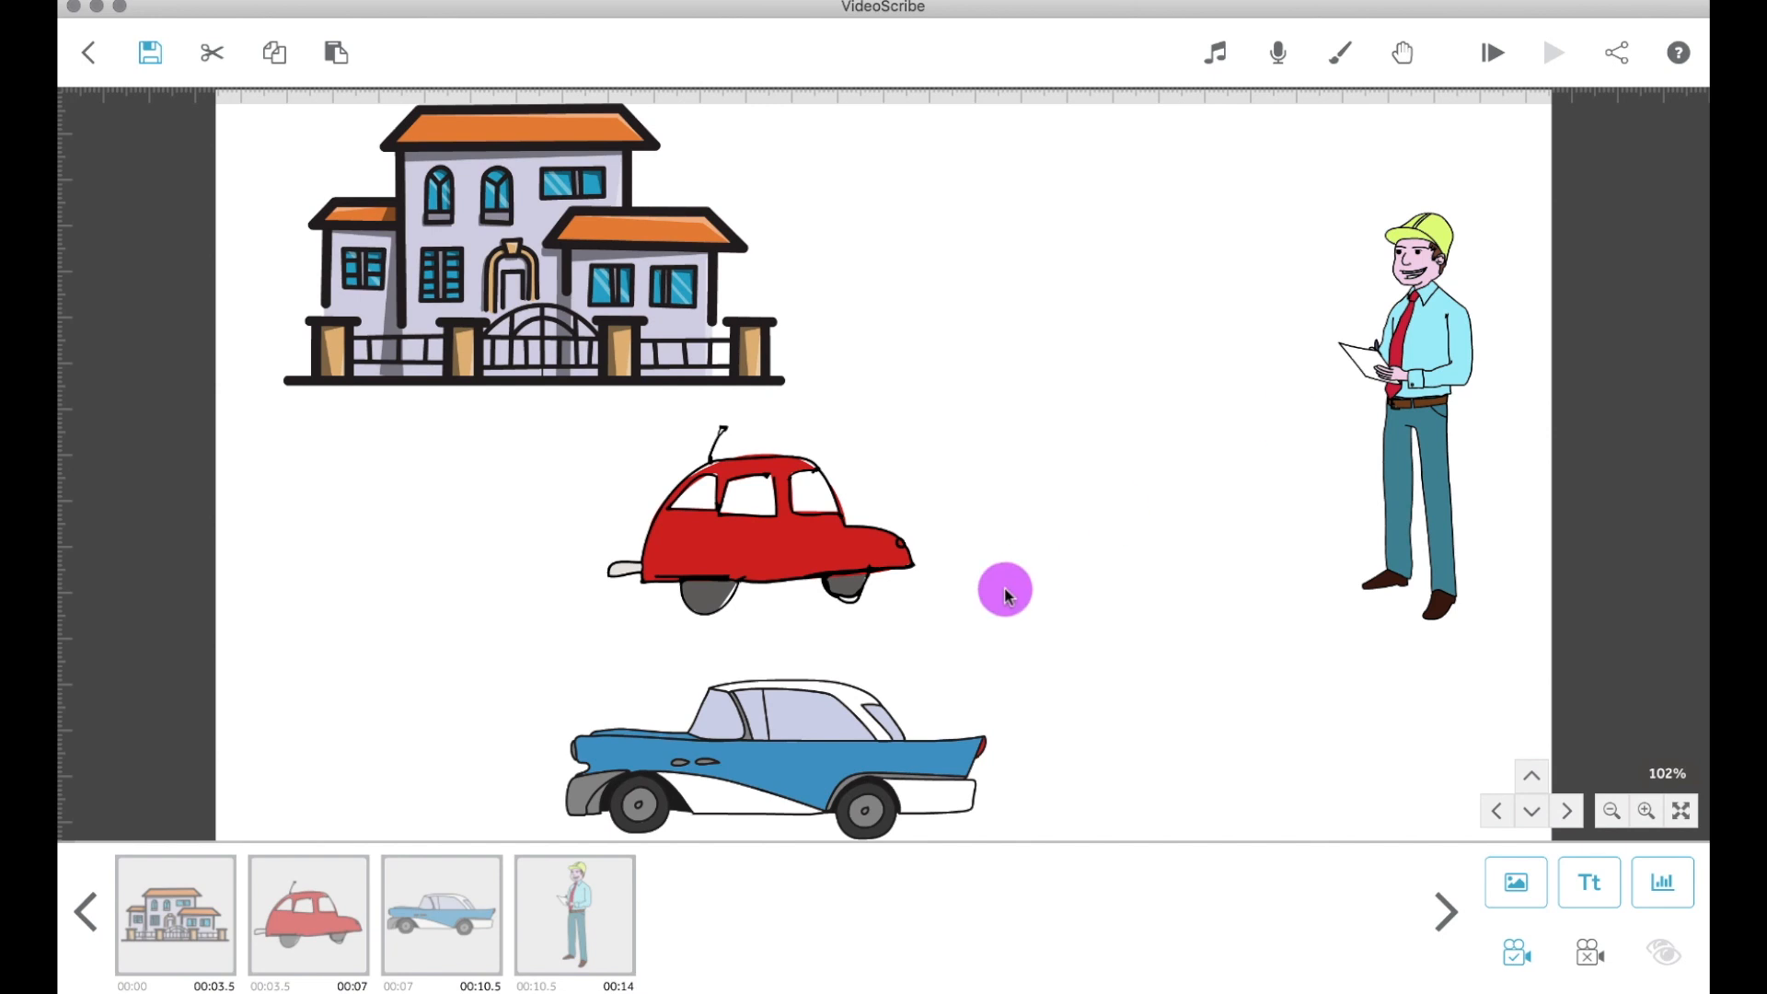
# Step: Change the blue car's drawing option to Fade In, and preview the scribe from the blue car and from the red car
pyautogui.click(451, 879)
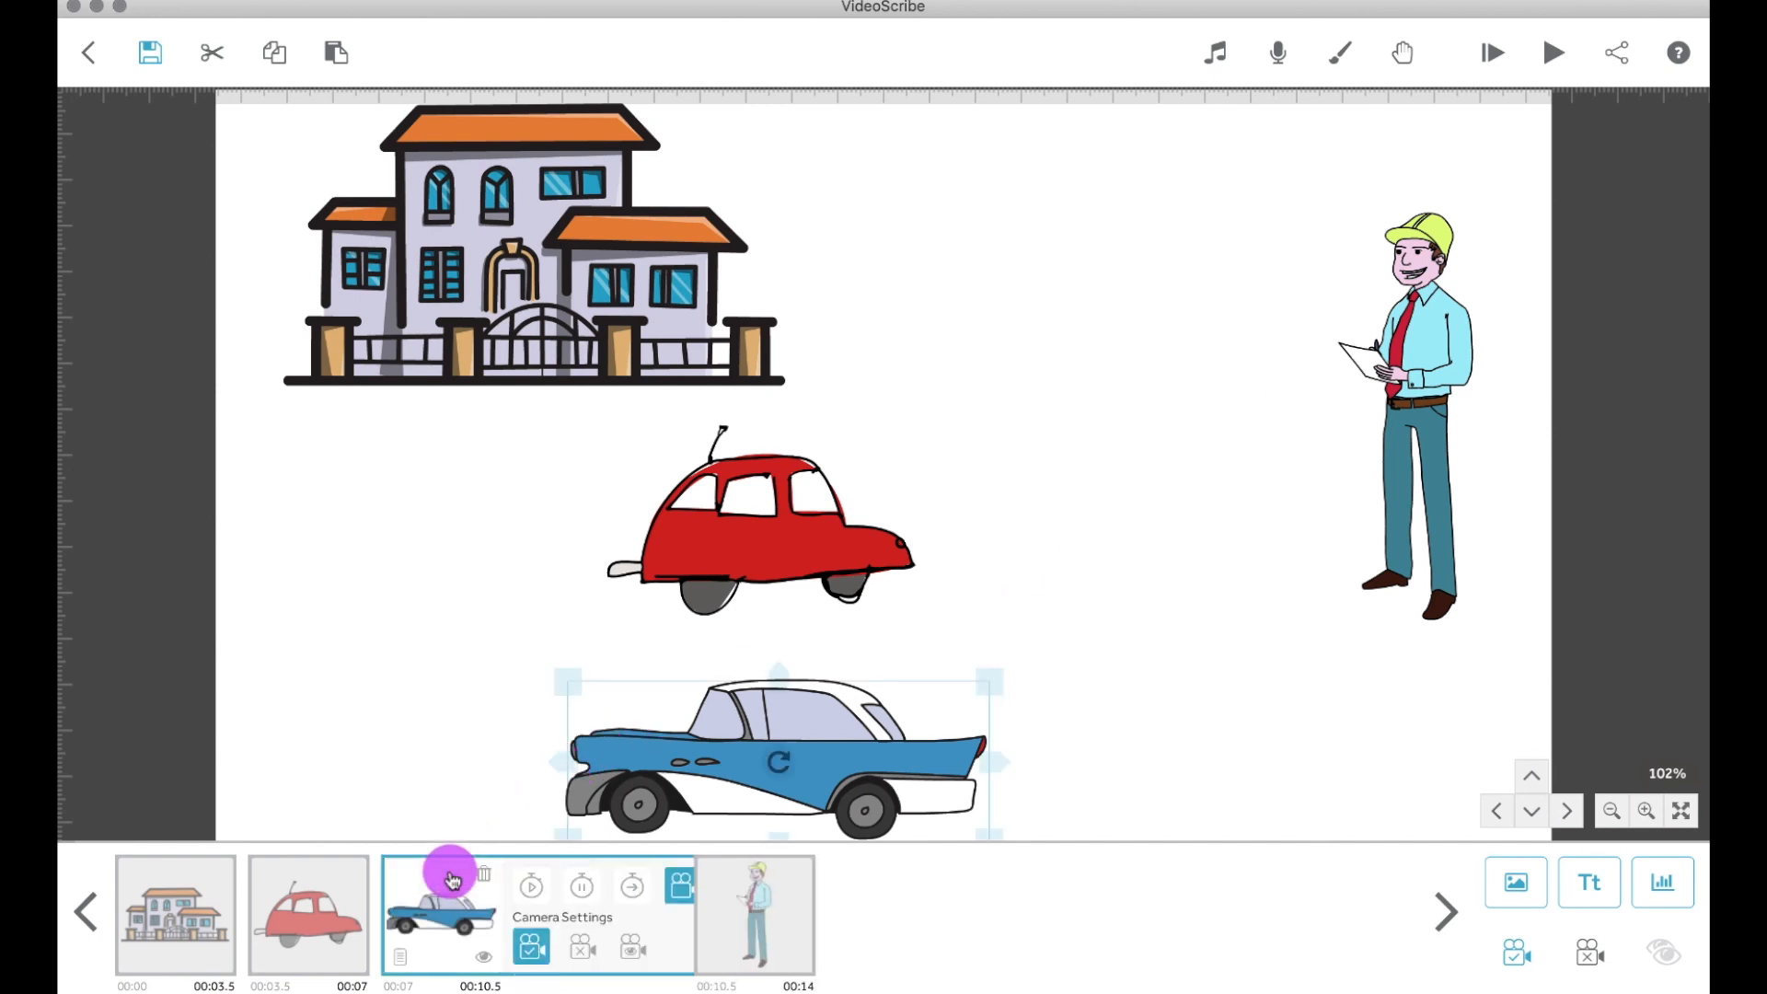
pyautogui.click(408, 952)
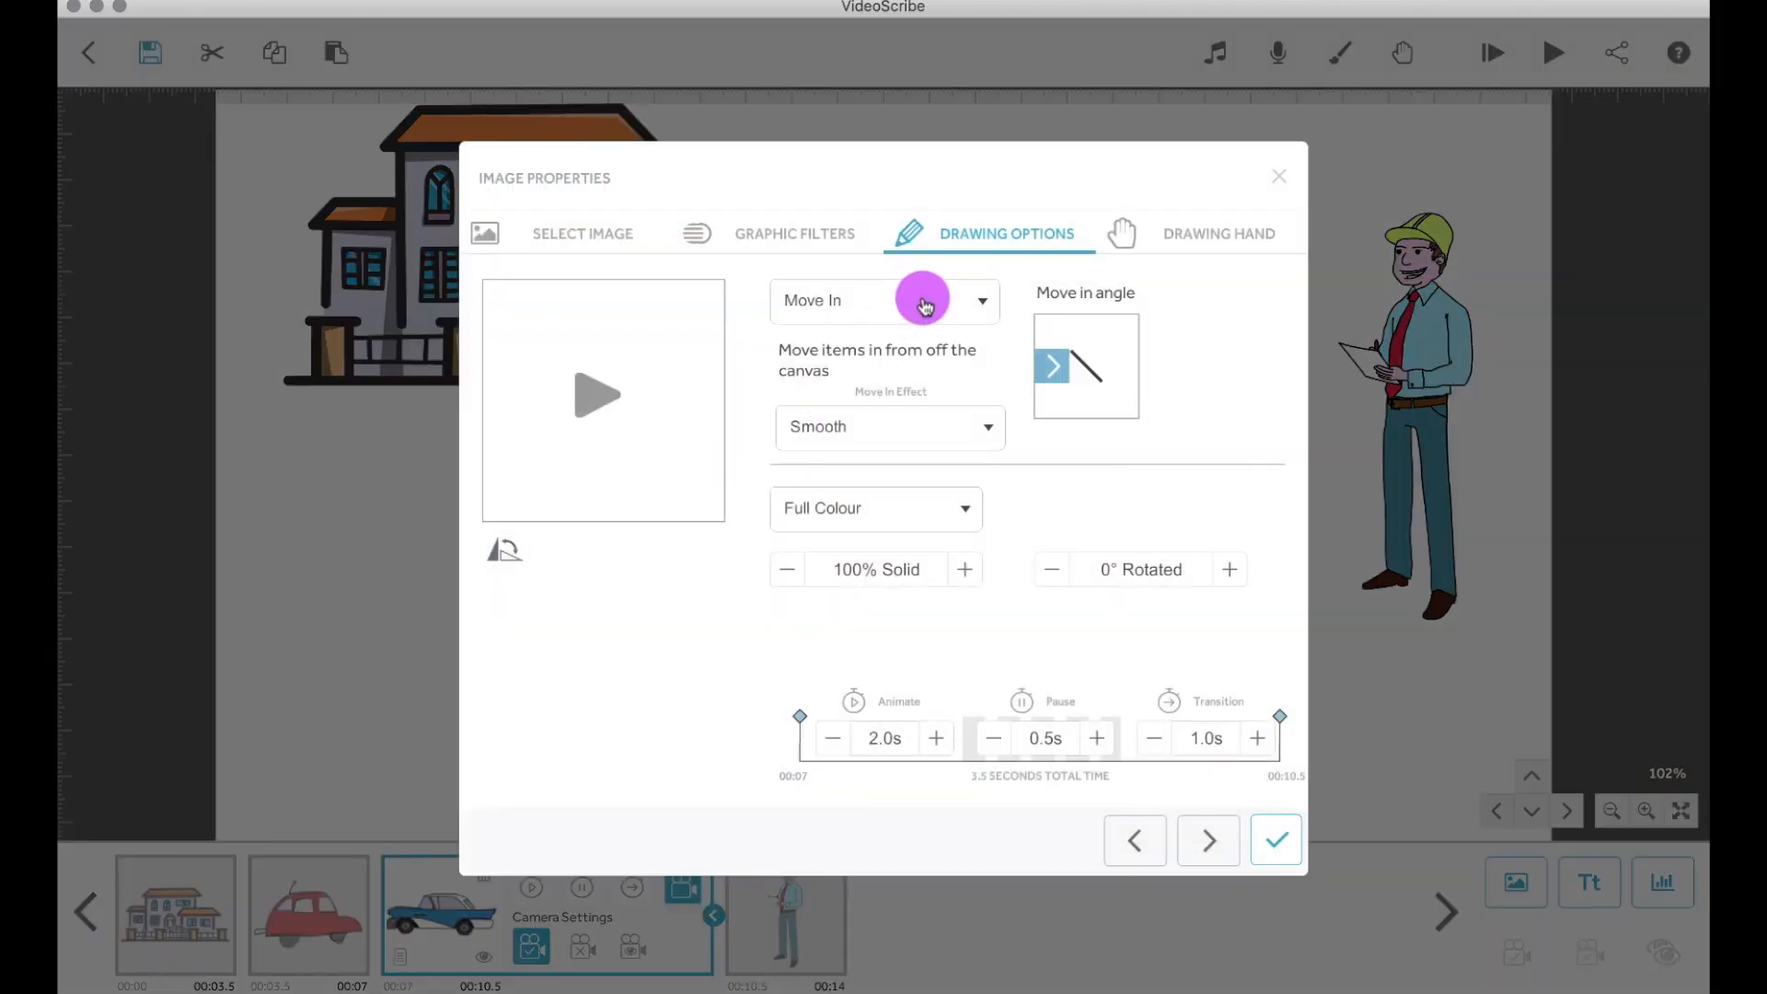
pyautogui.click(923, 302)
pyautogui.click(870, 396)
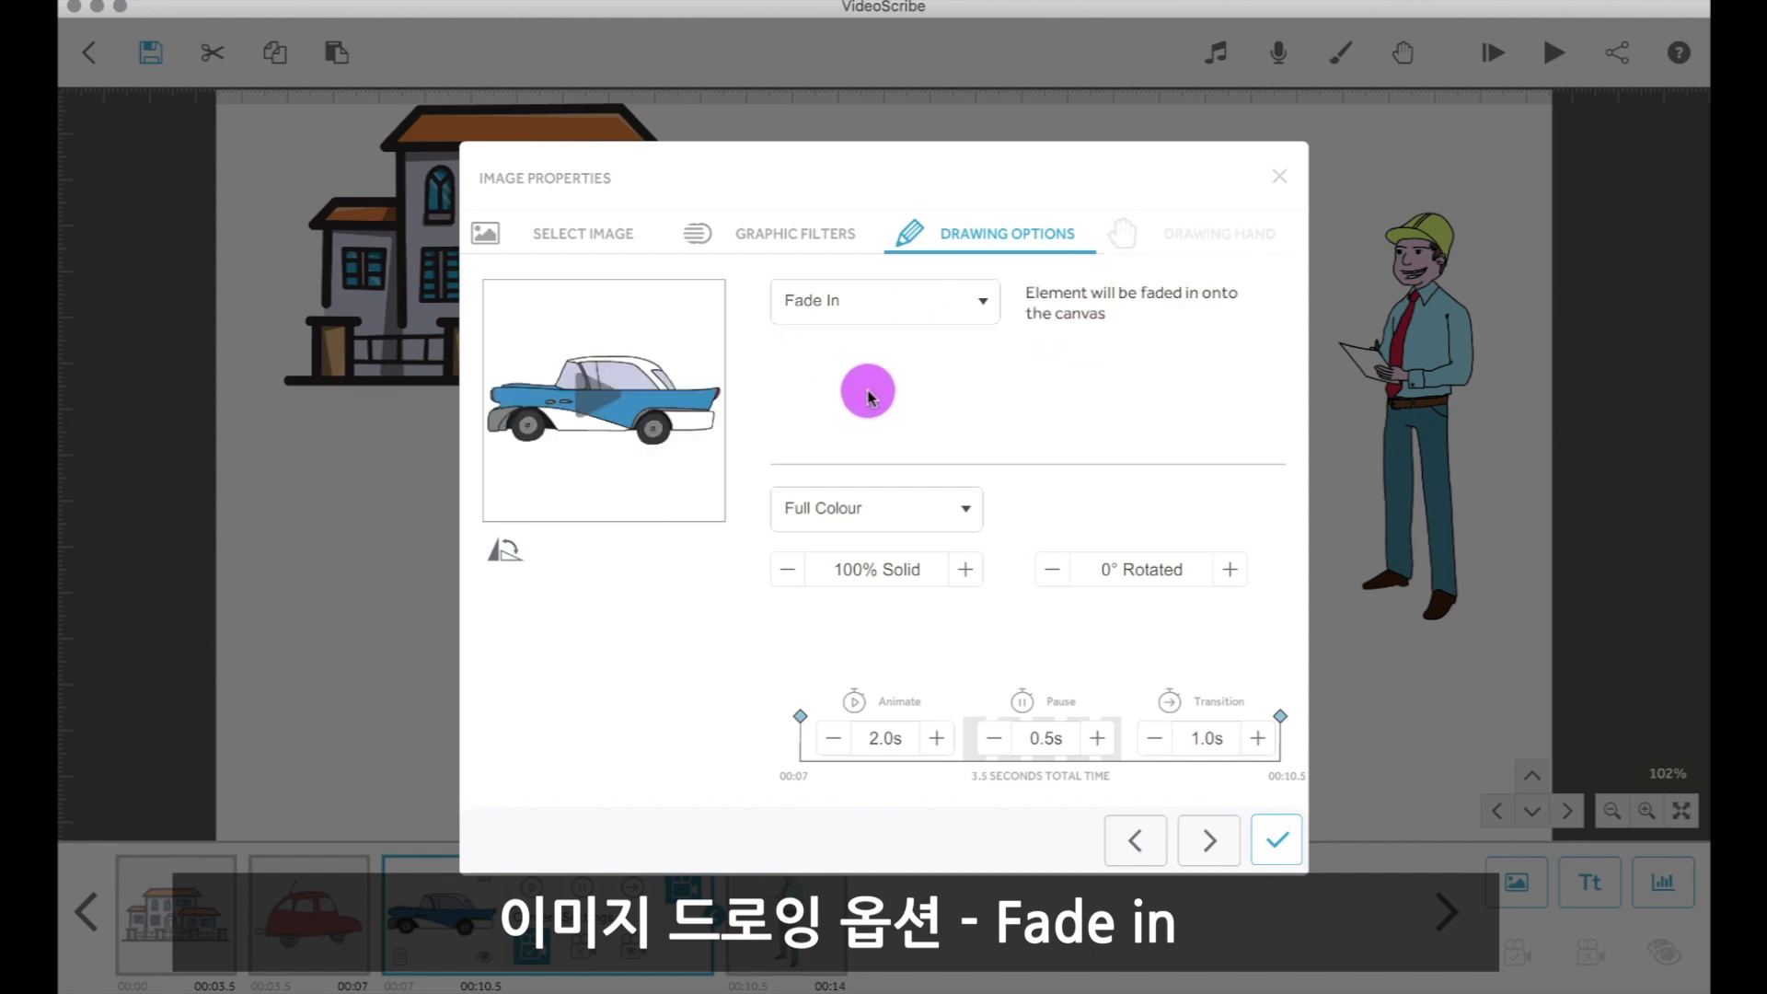
pyautogui.click(1277, 851)
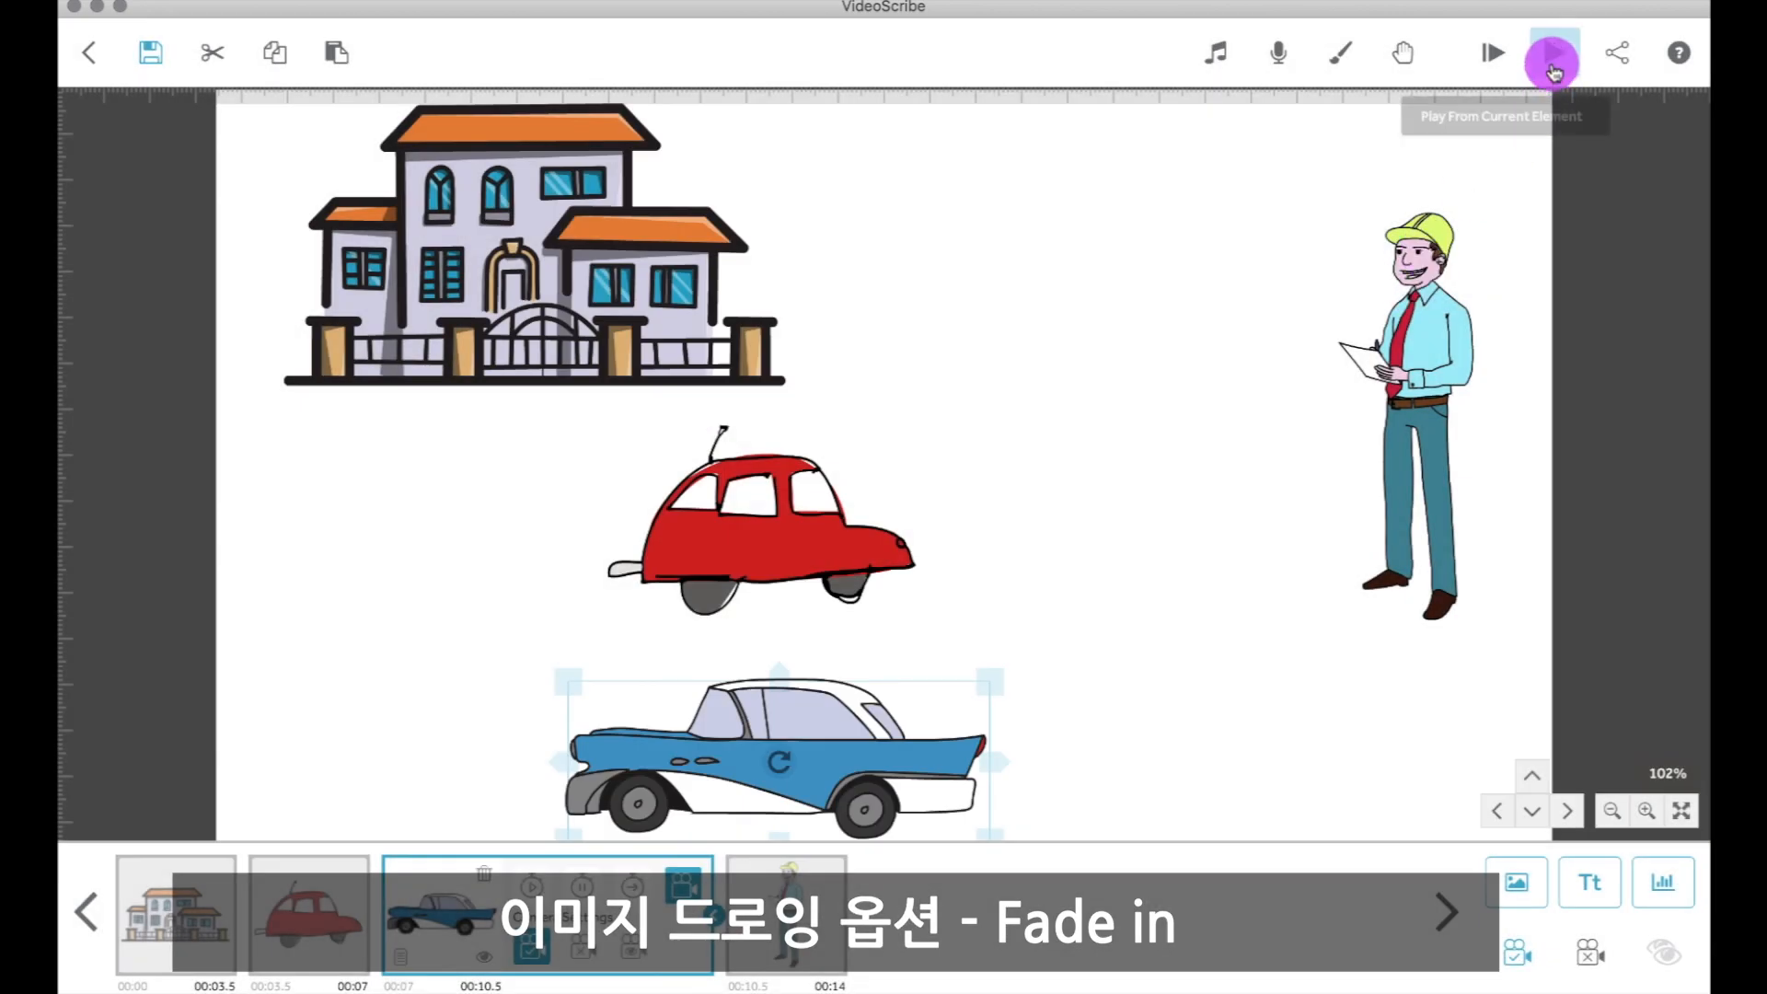
pyautogui.click(1553, 66)
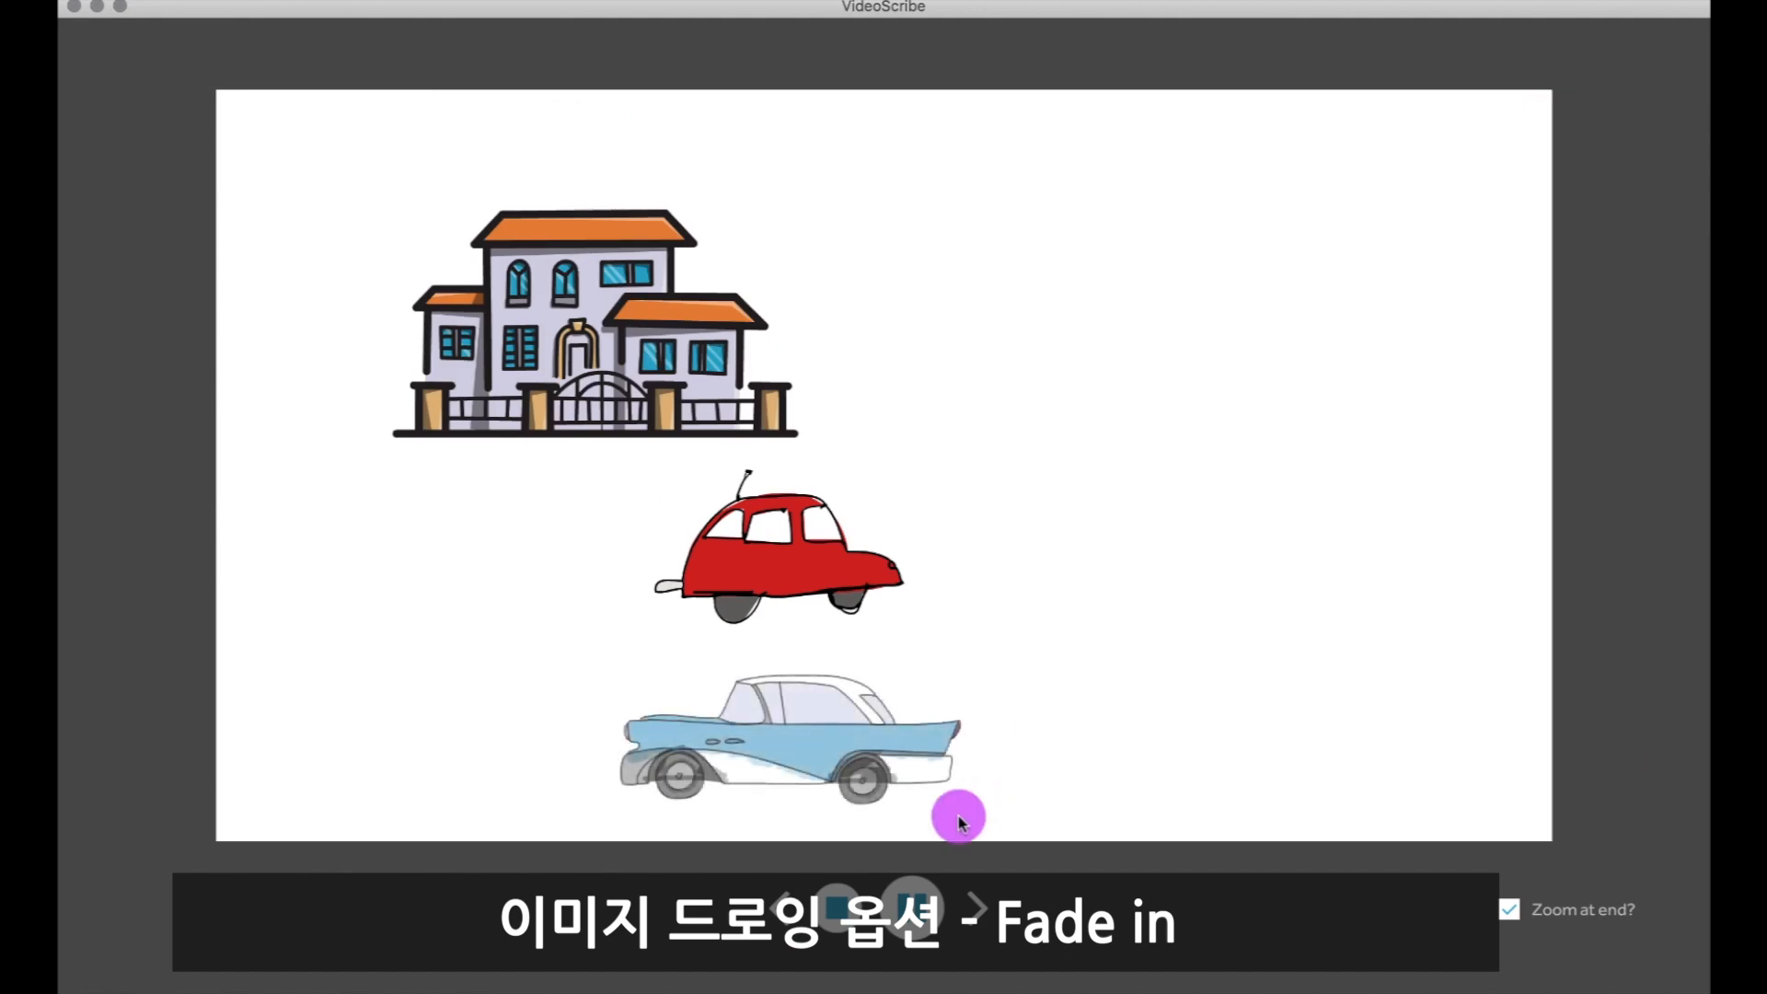
pyautogui.click(839, 900)
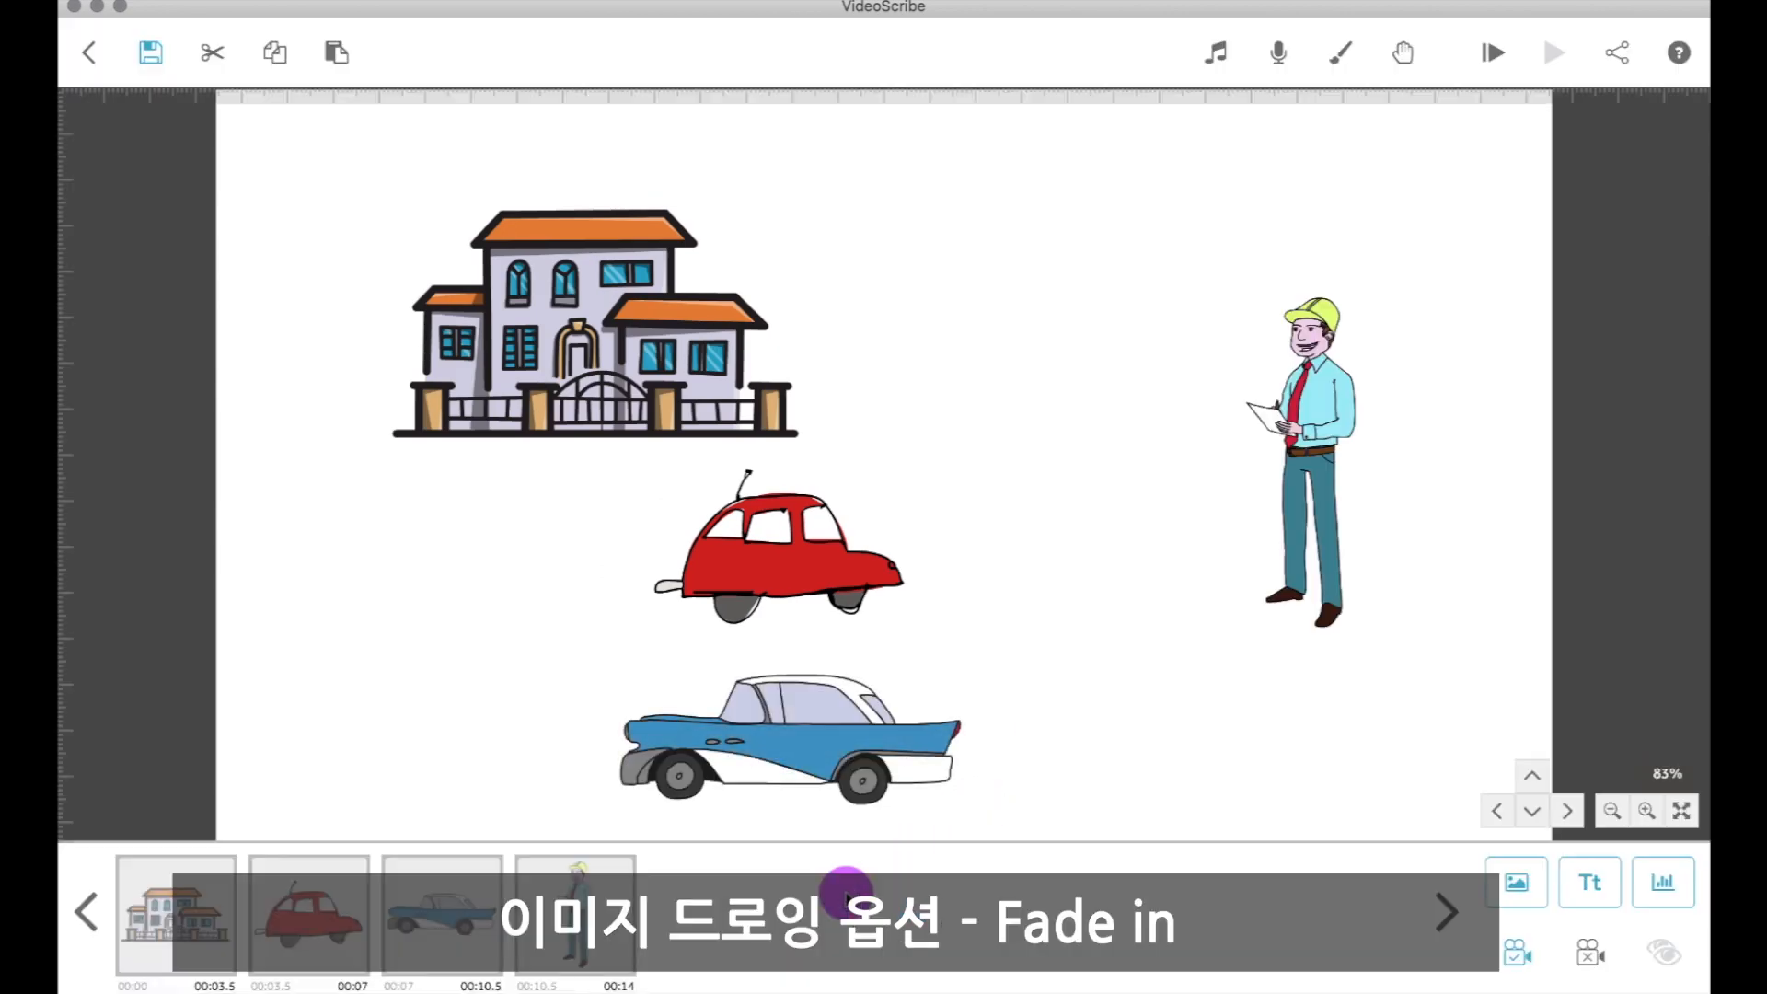
pyautogui.click(287, 893)
pyautogui.click(1548, 53)
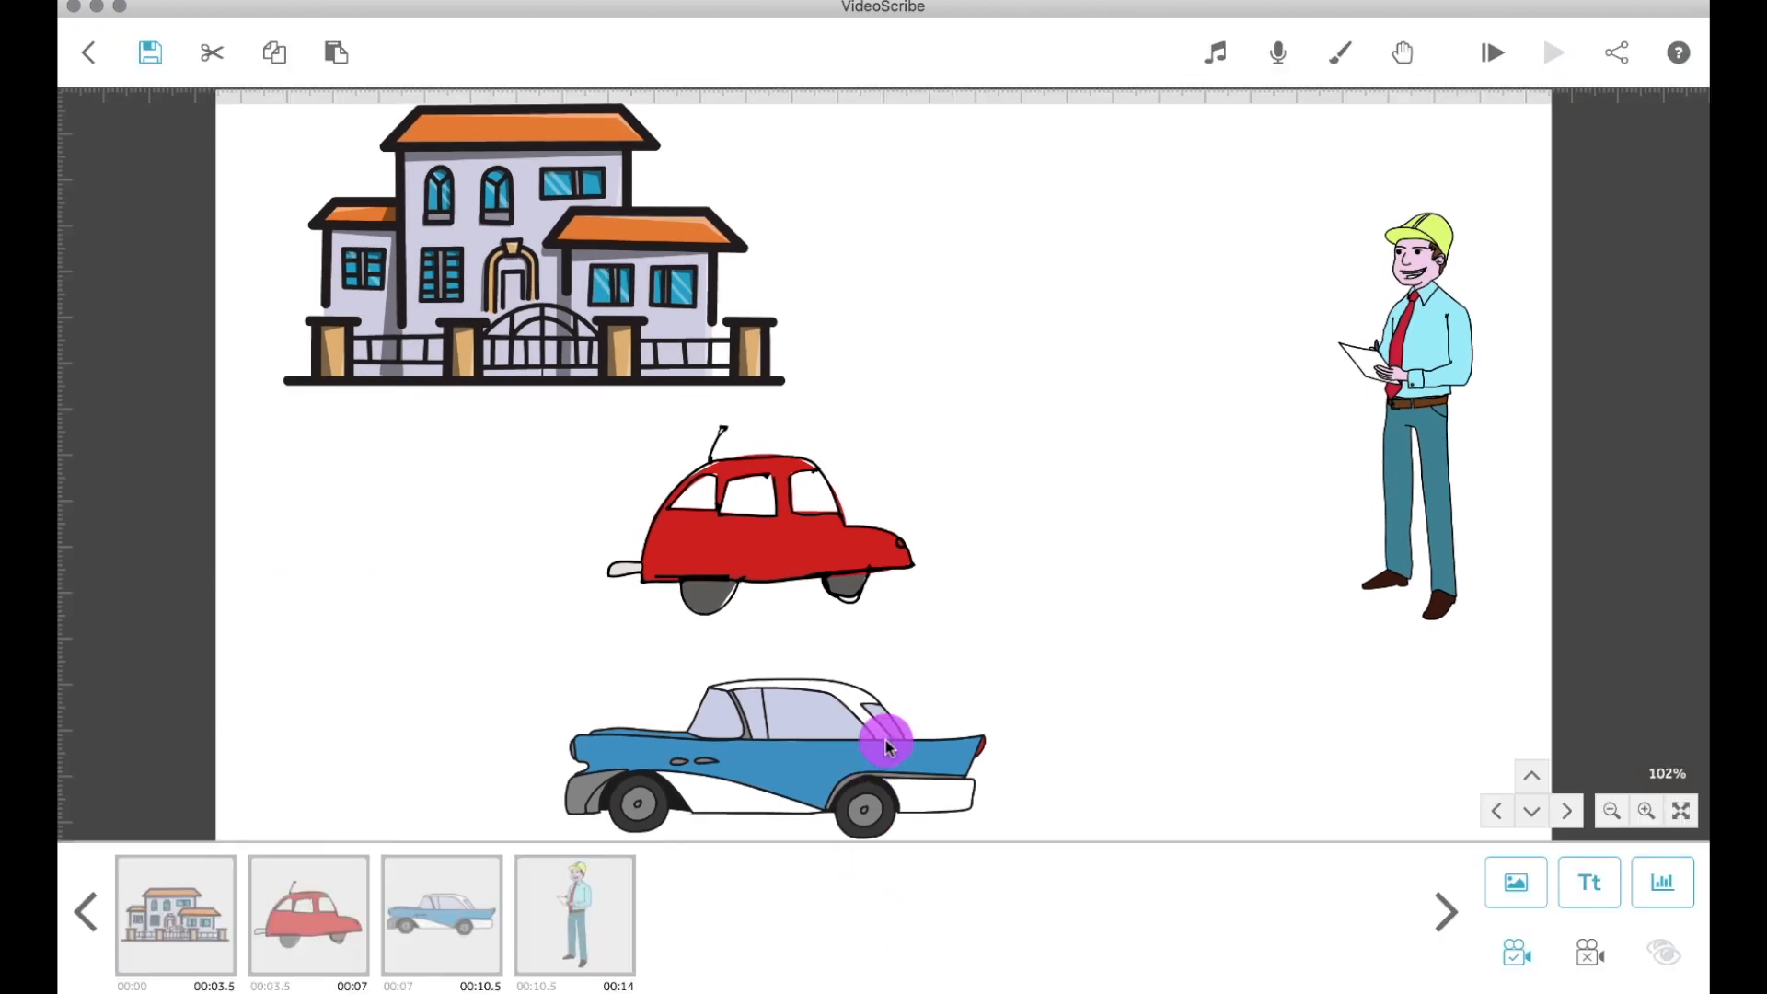
# Step: Duplicate the blue car and place the copy below the man in the hard hat
pyautogui.click(428, 893)
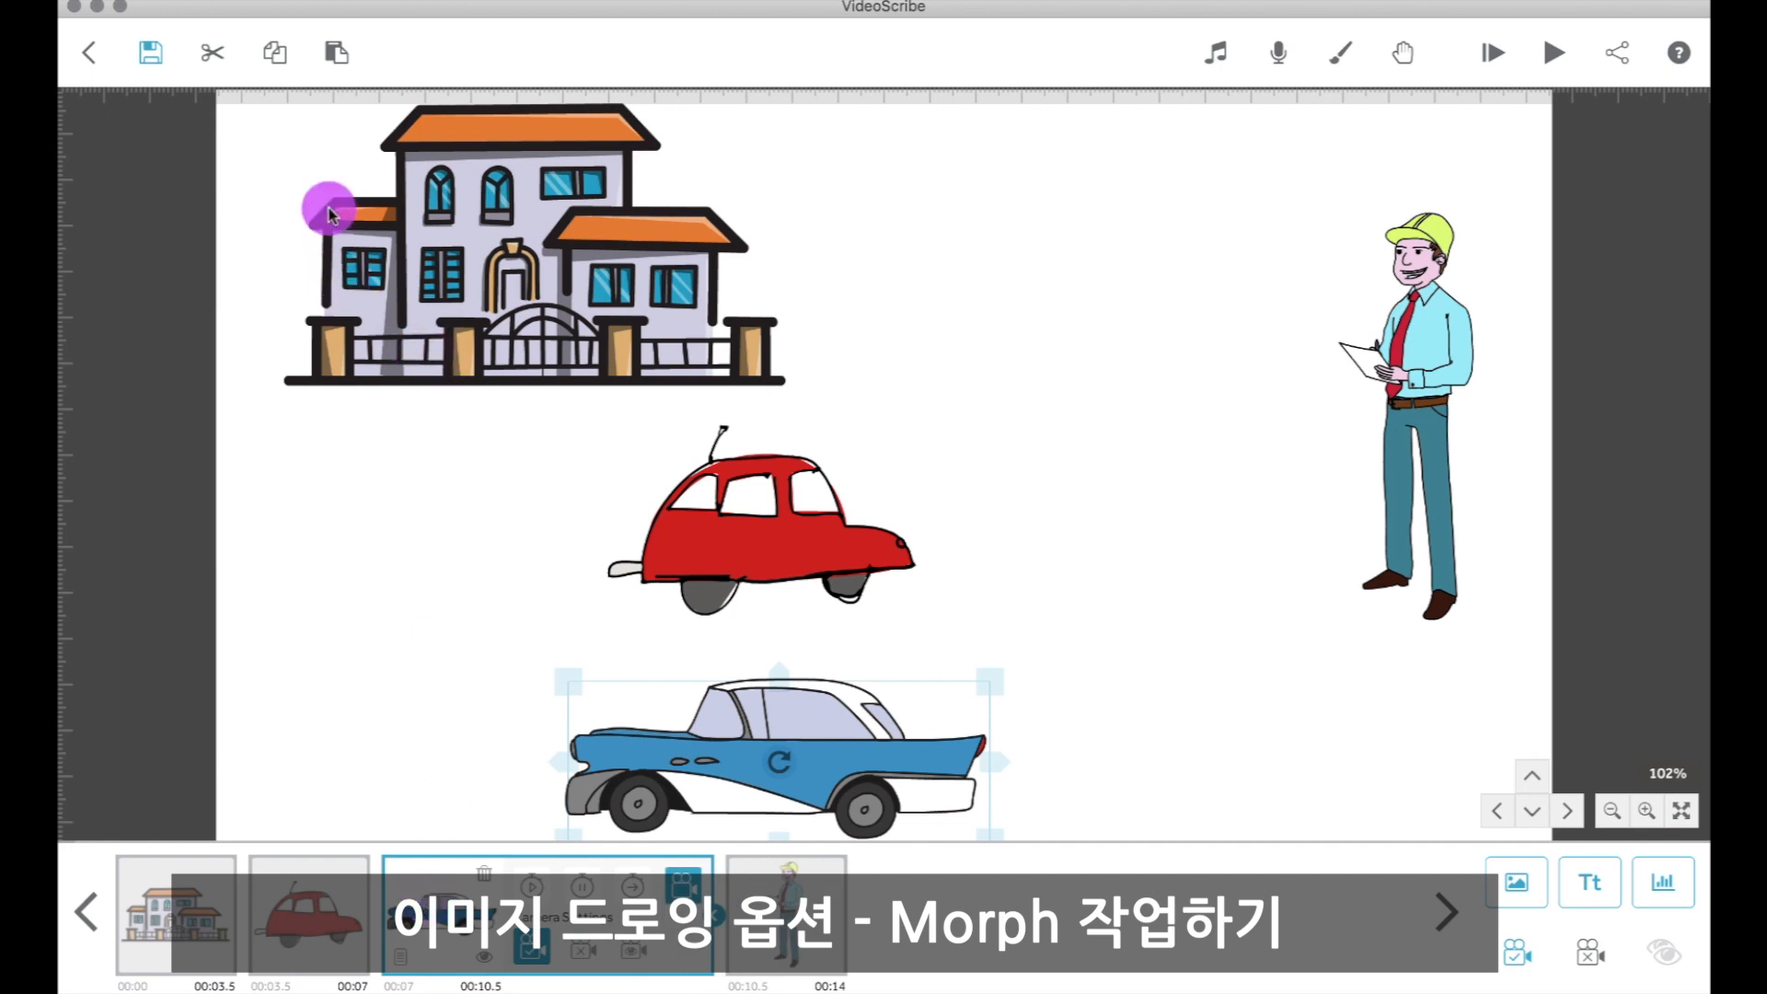
pyautogui.click(276, 55)
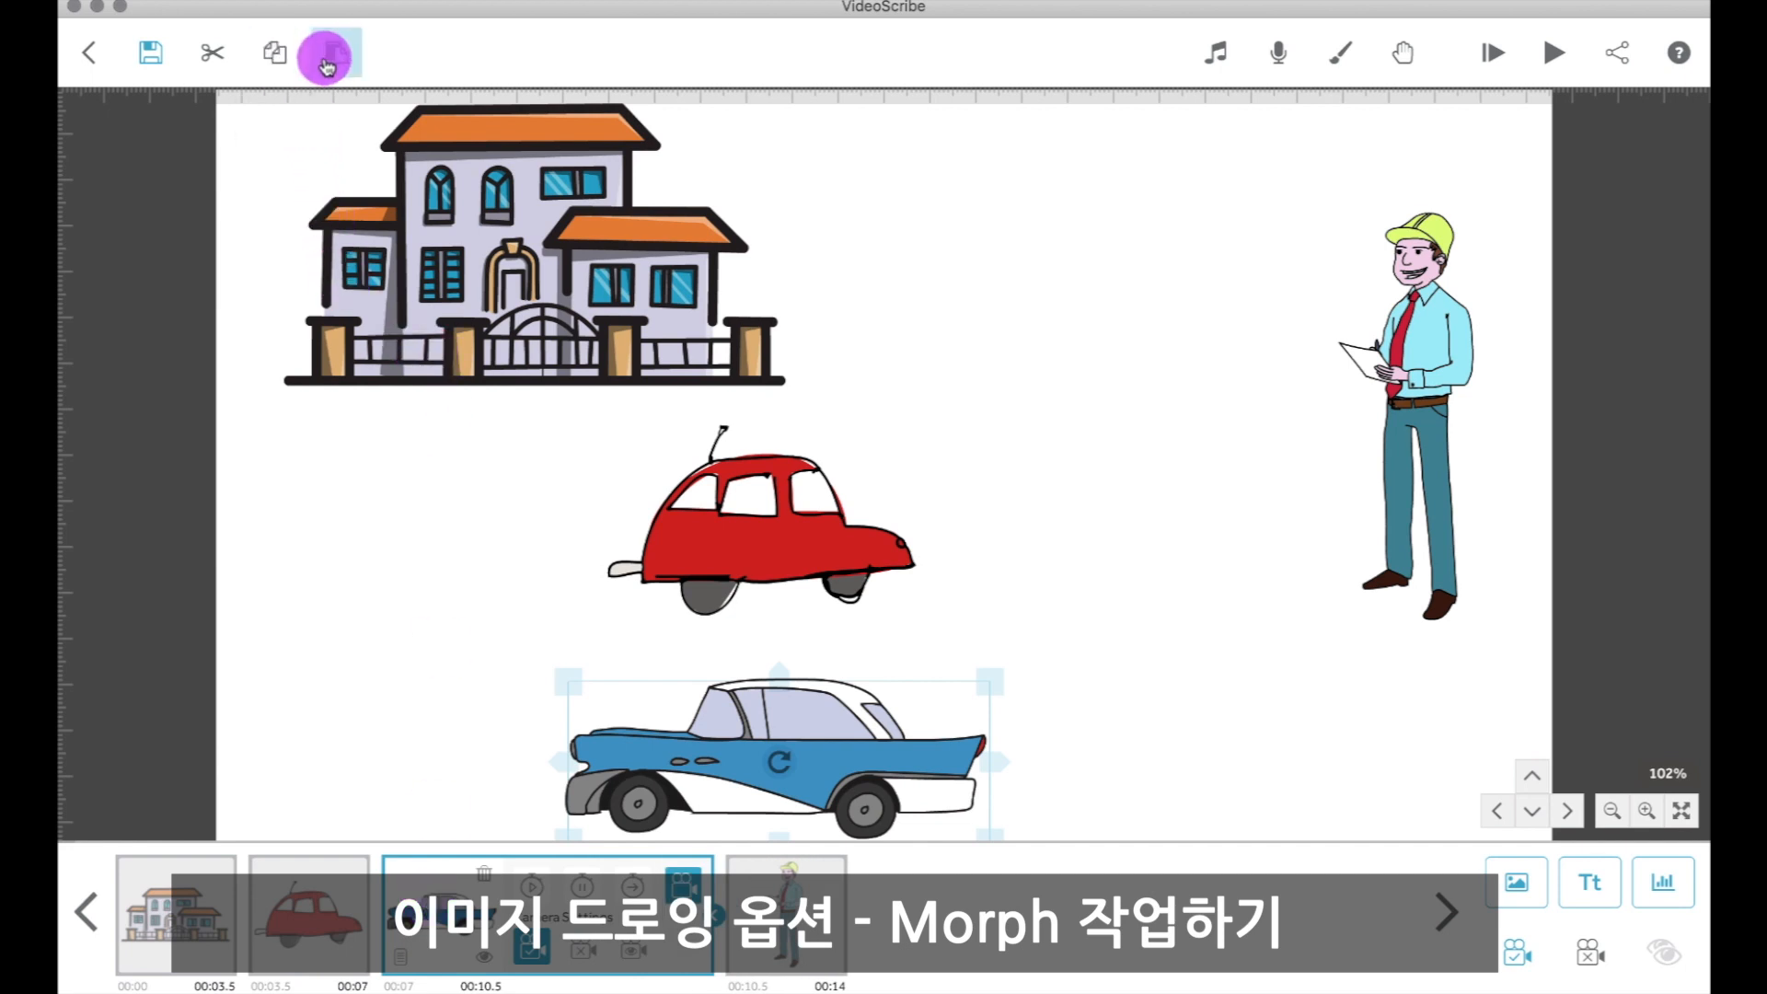
pyautogui.click(331, 53)
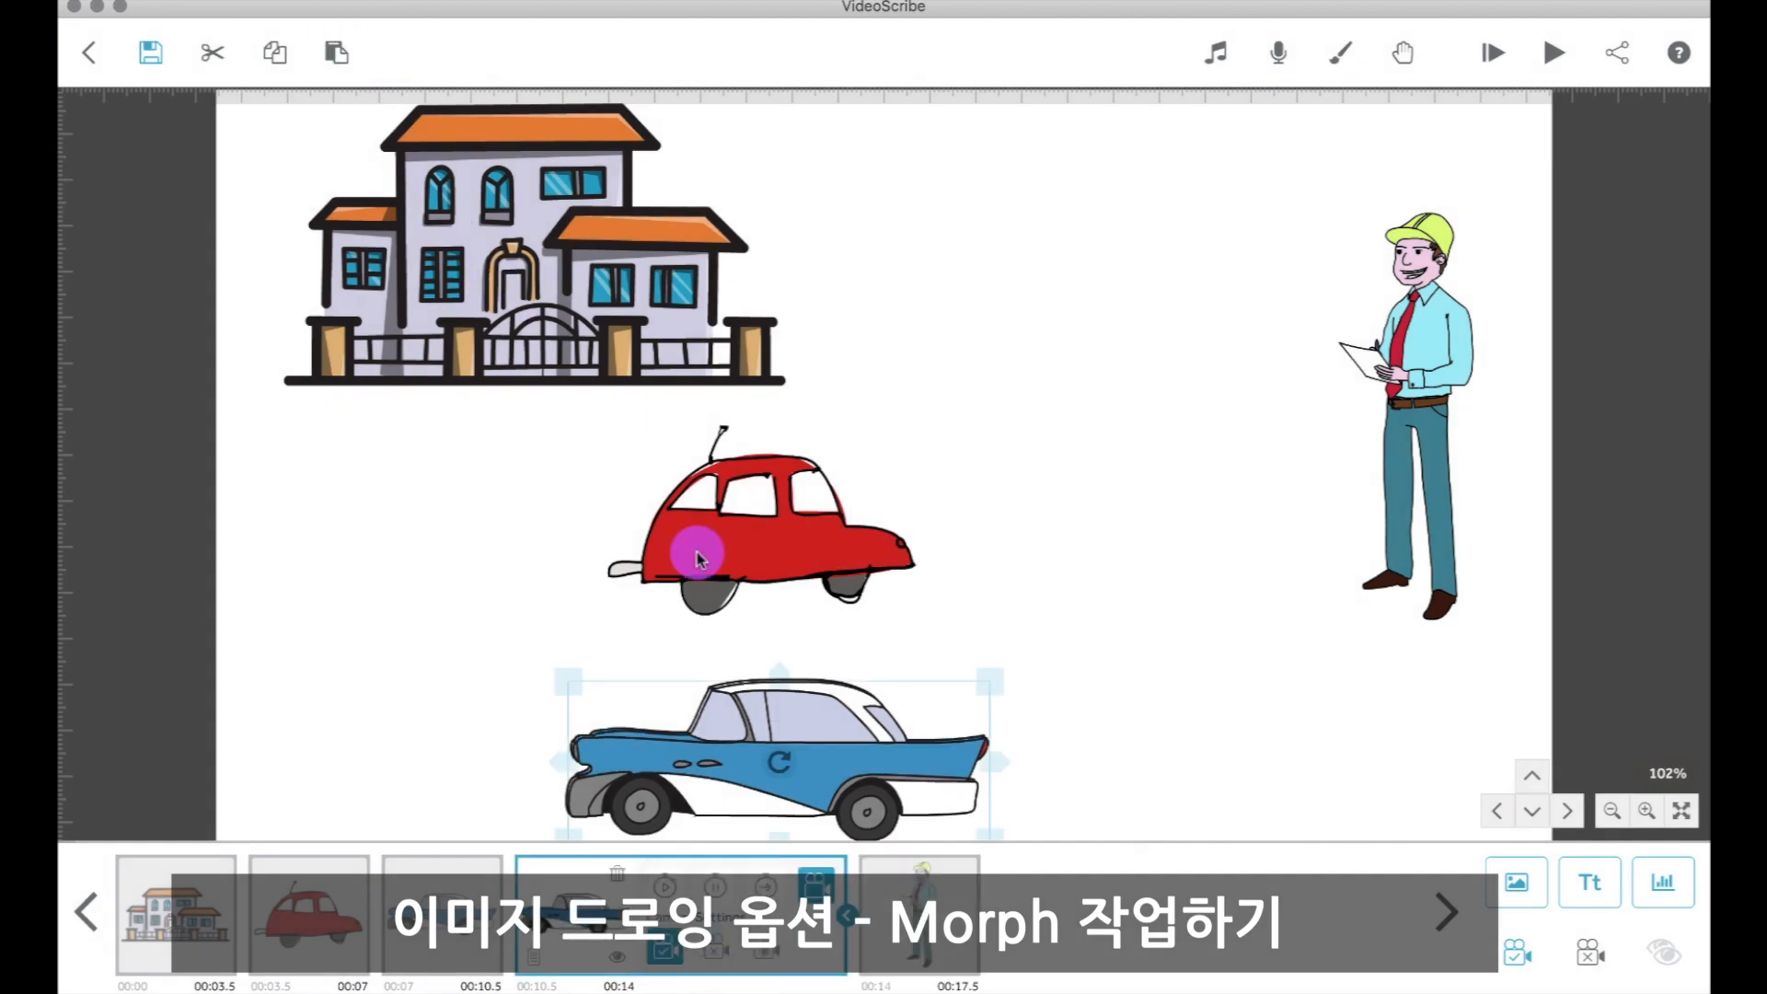
pyautogui.moveTo(986, 741); pyautogui.dragTo(1377, 724)
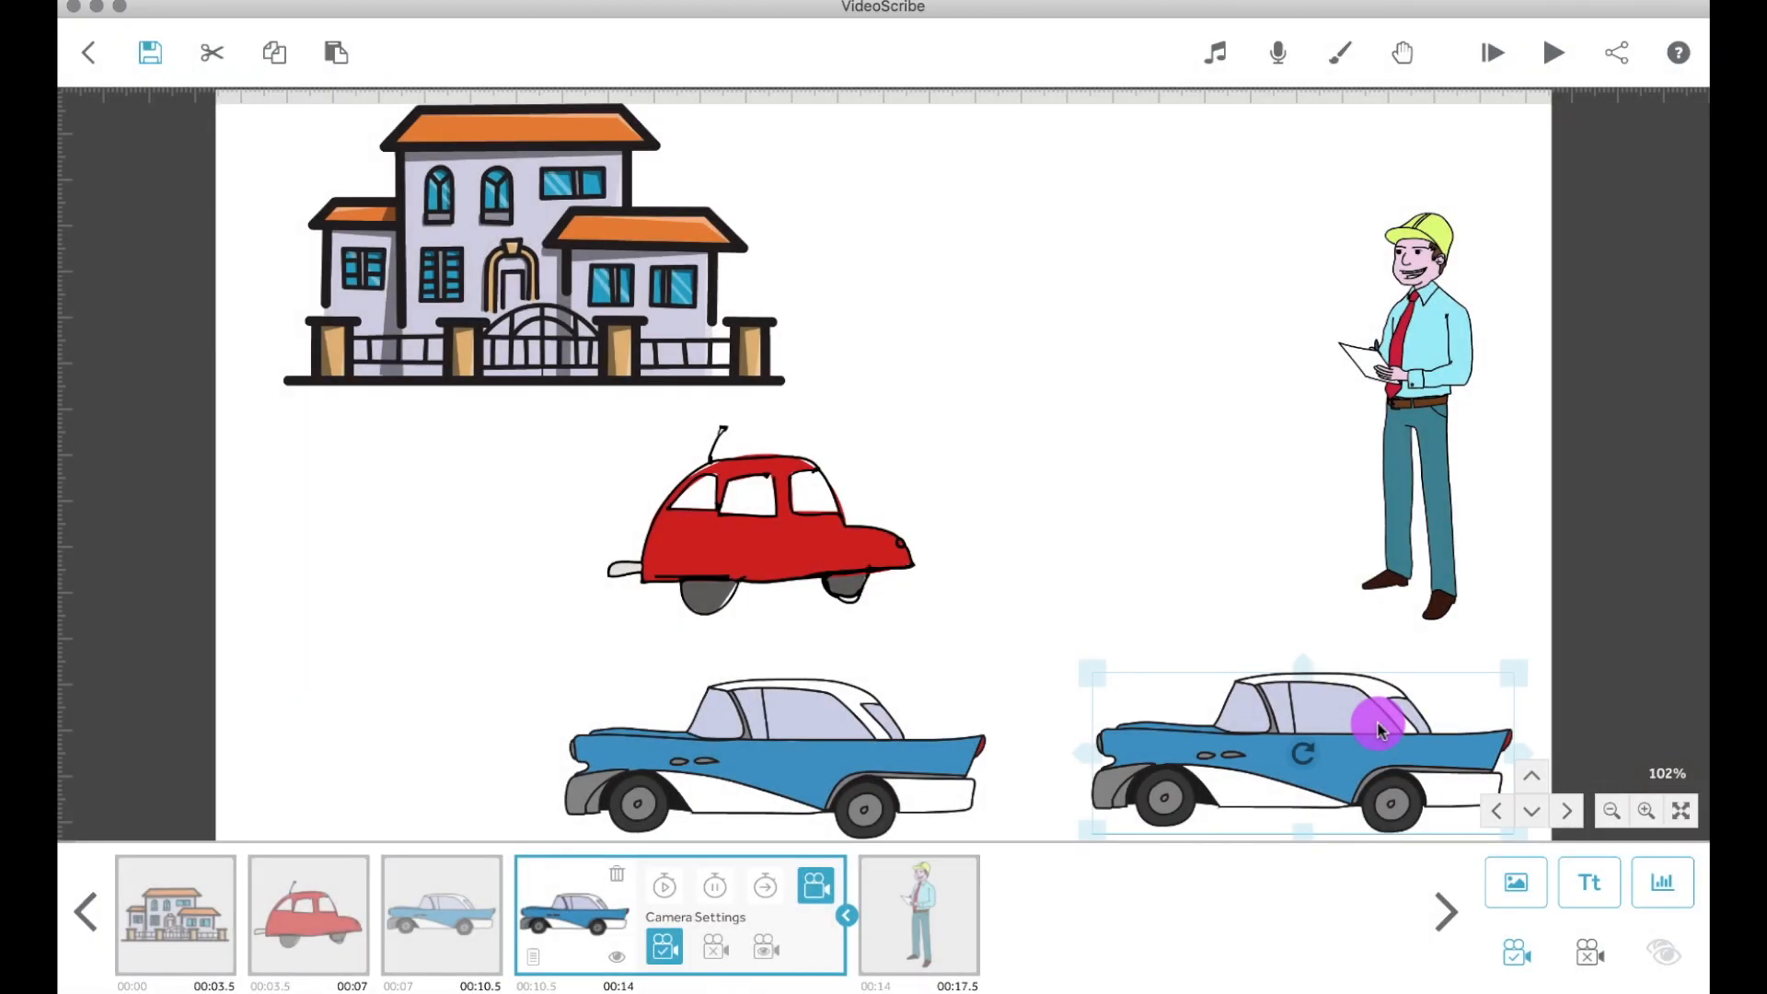
# Step: Move the original blue car to the lower-left of the canvas and align the copy with it on the opposite side
pyautogui.click(908, 725)
pyautogui.click(902, 750)
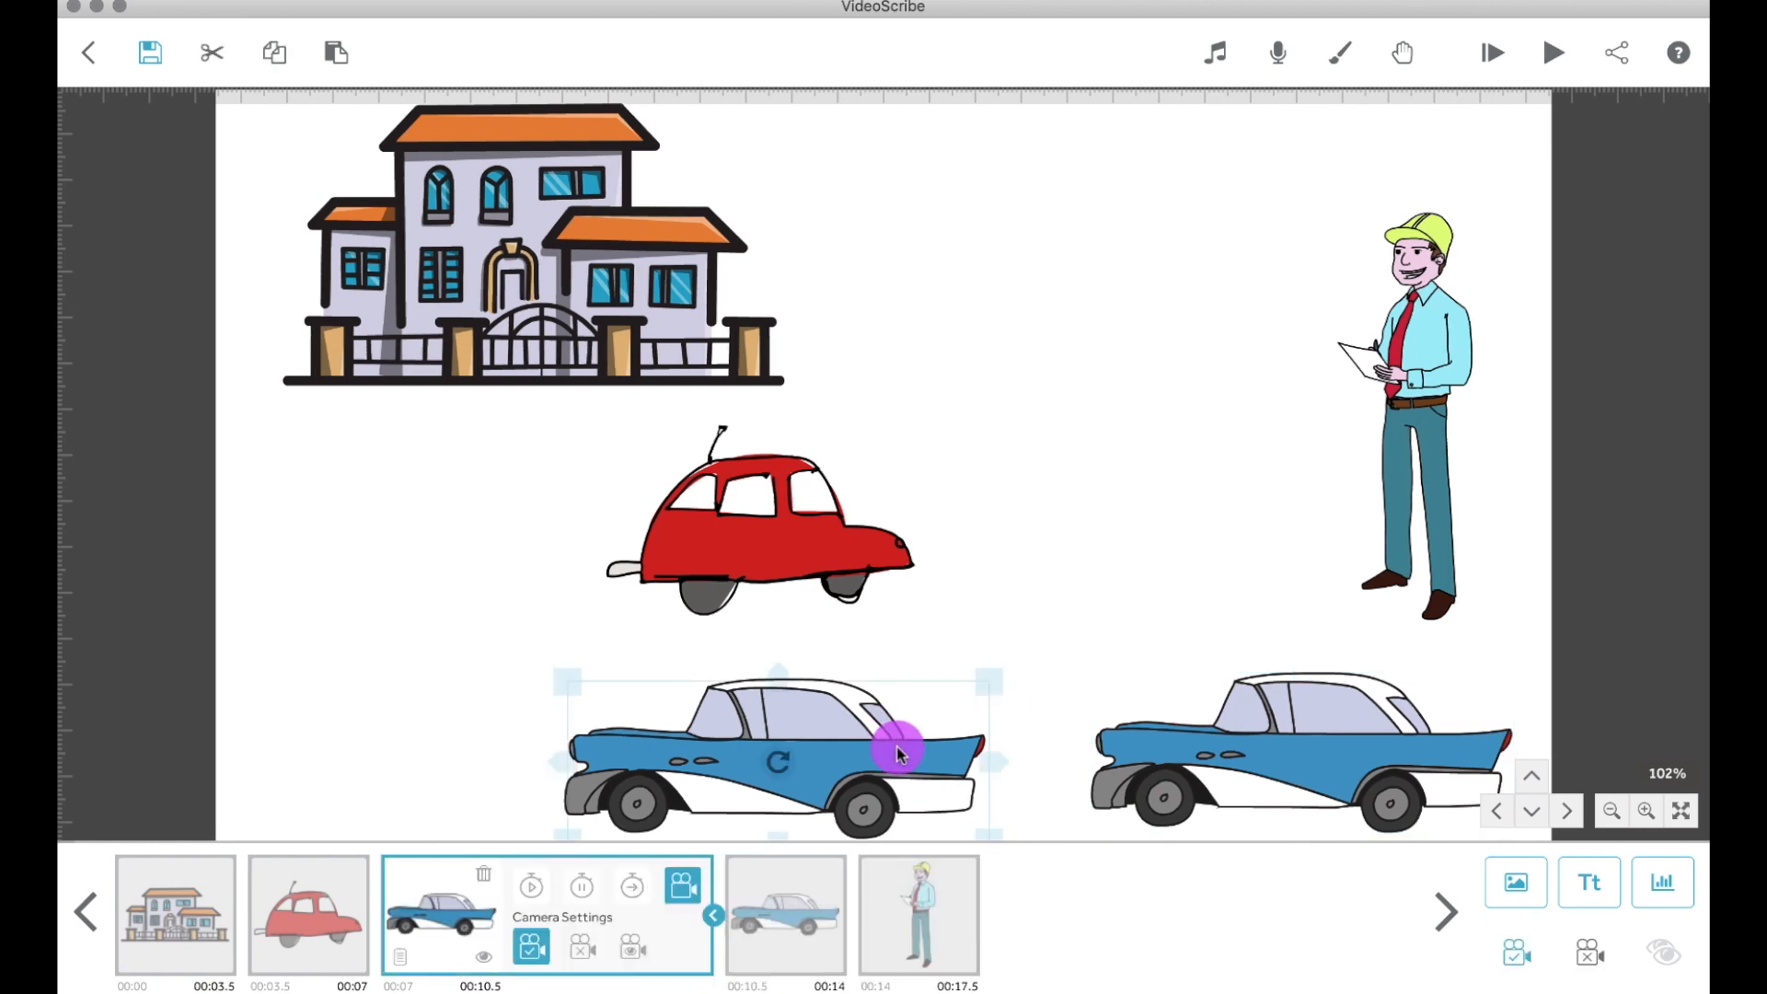
pyautogui.moveTo(889, 750); pyautogui.dragTo(619, 750)
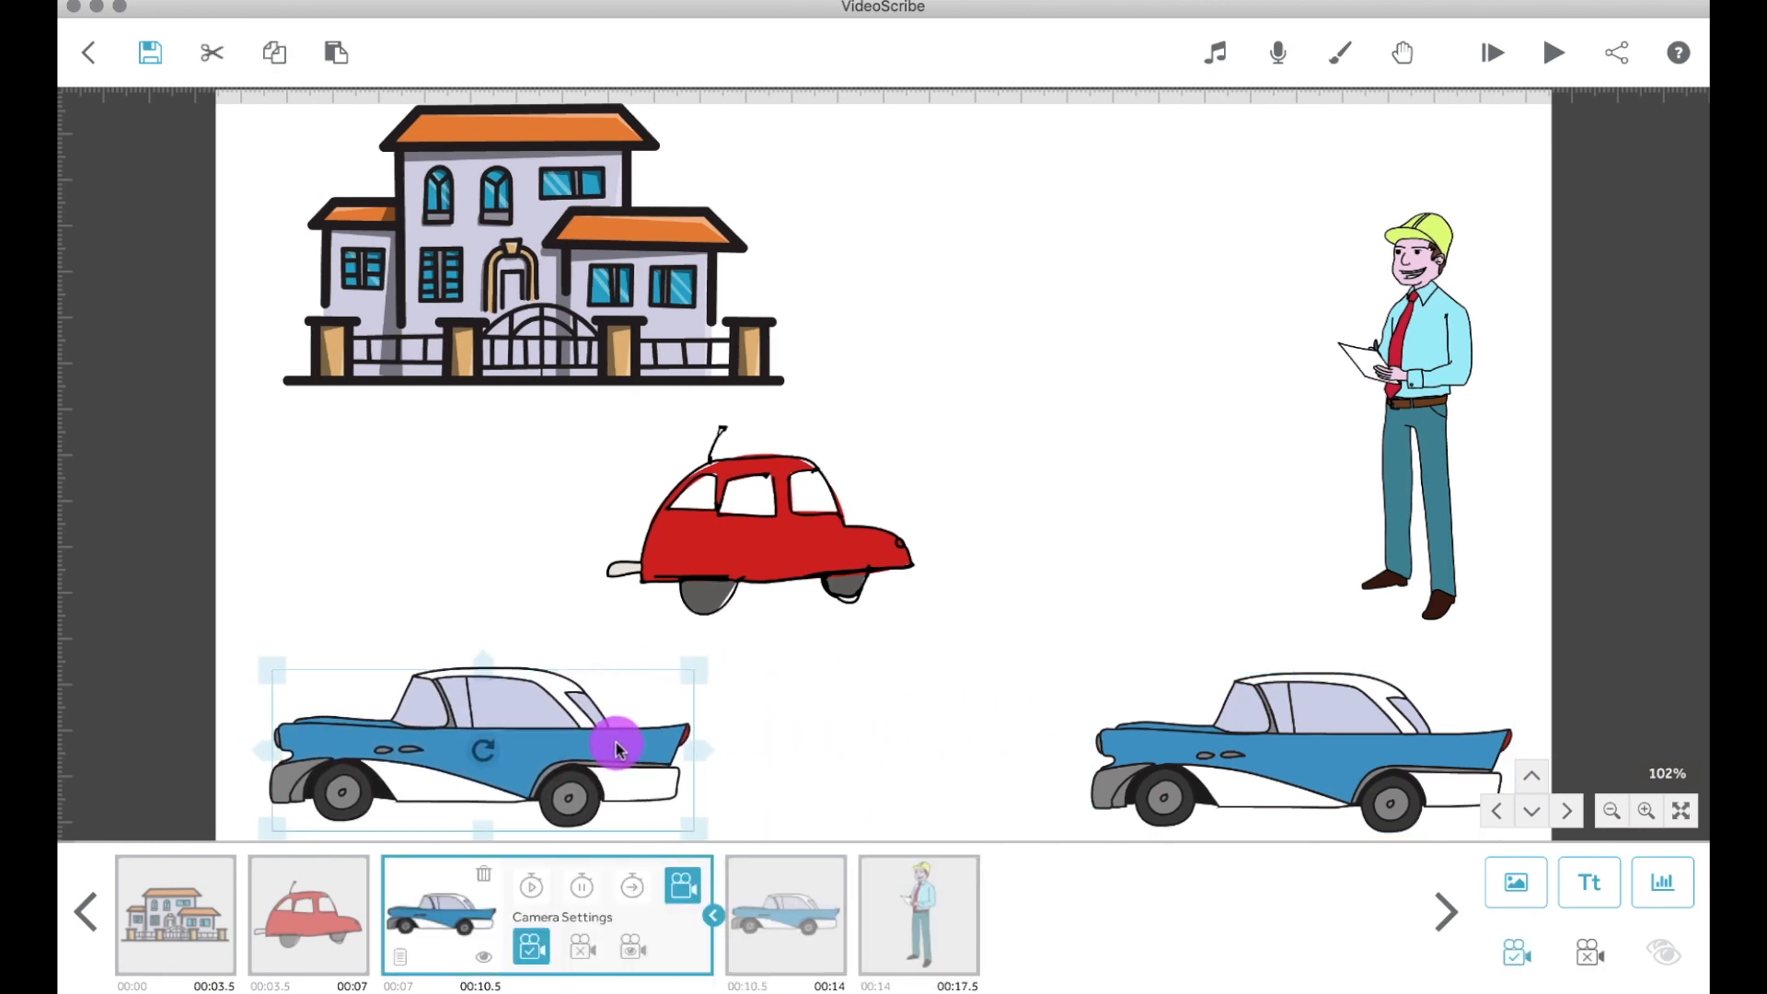
pyautogui.click(1307, 739)
pyautogui.moveTo(1363, 750); pyautogui.dragTo(1339, 738)
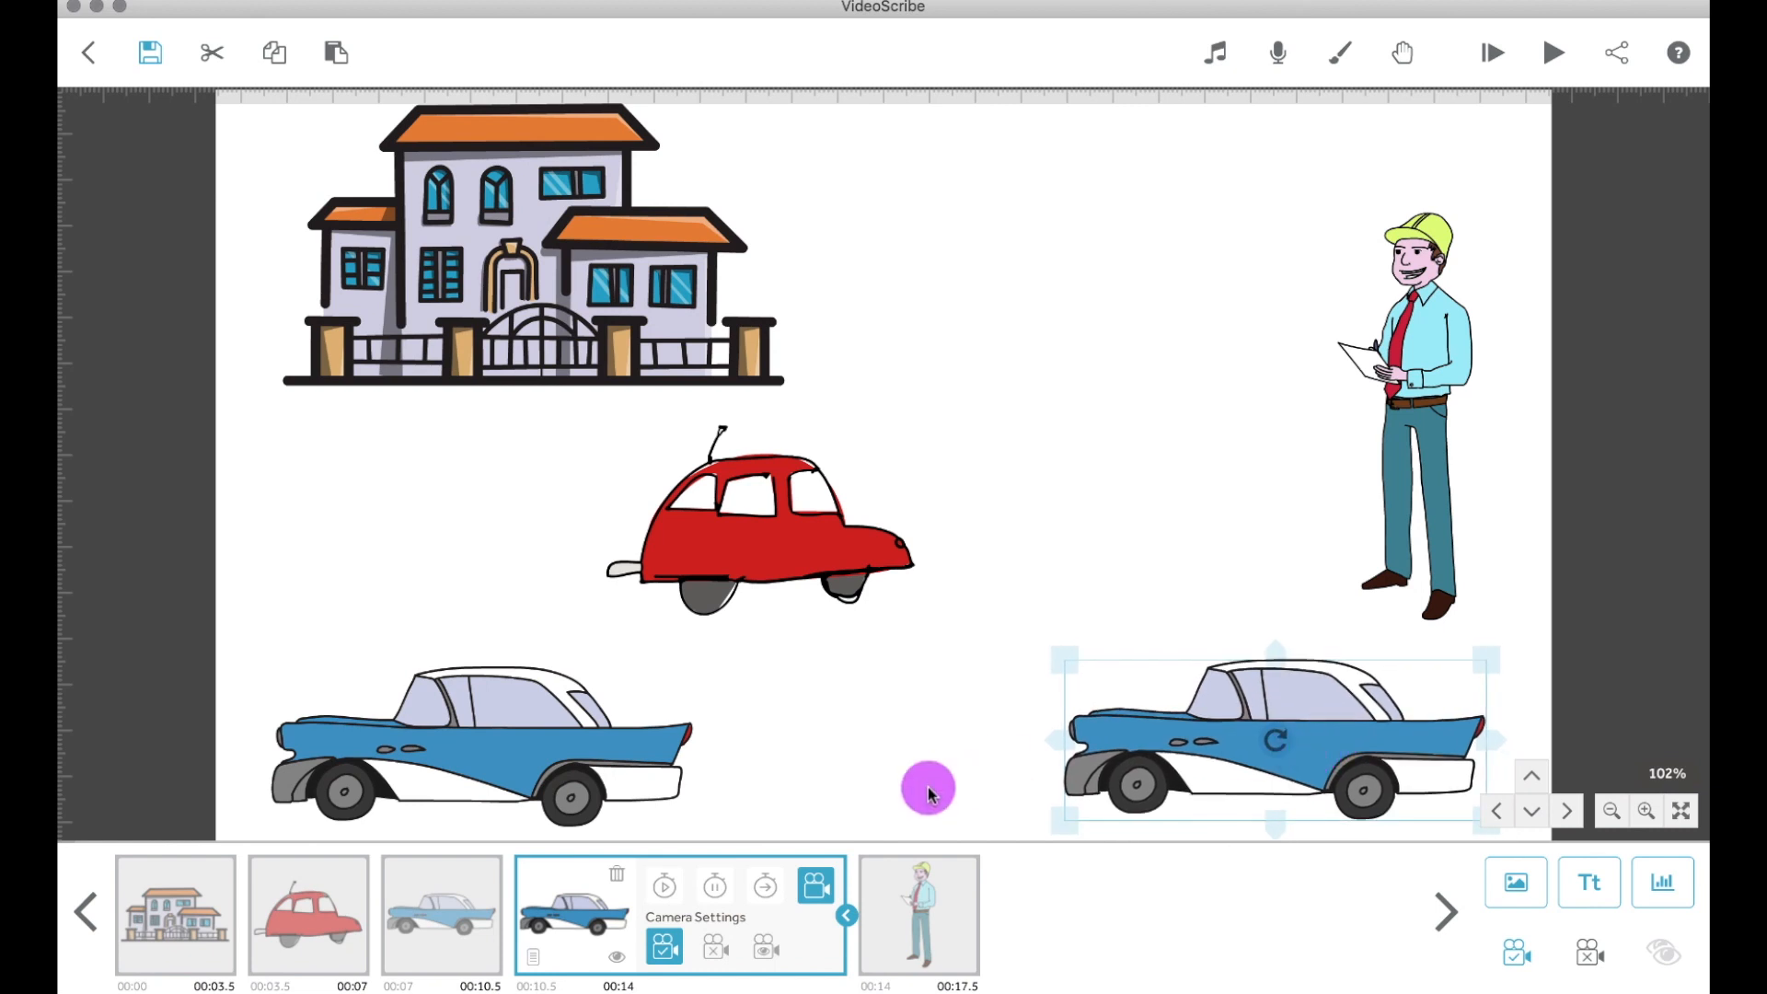
# Step: Set the copied blue car's drawing option to Morph from the original blue car, and apply the image properties
pyautogui.doubleClick(539, 958)
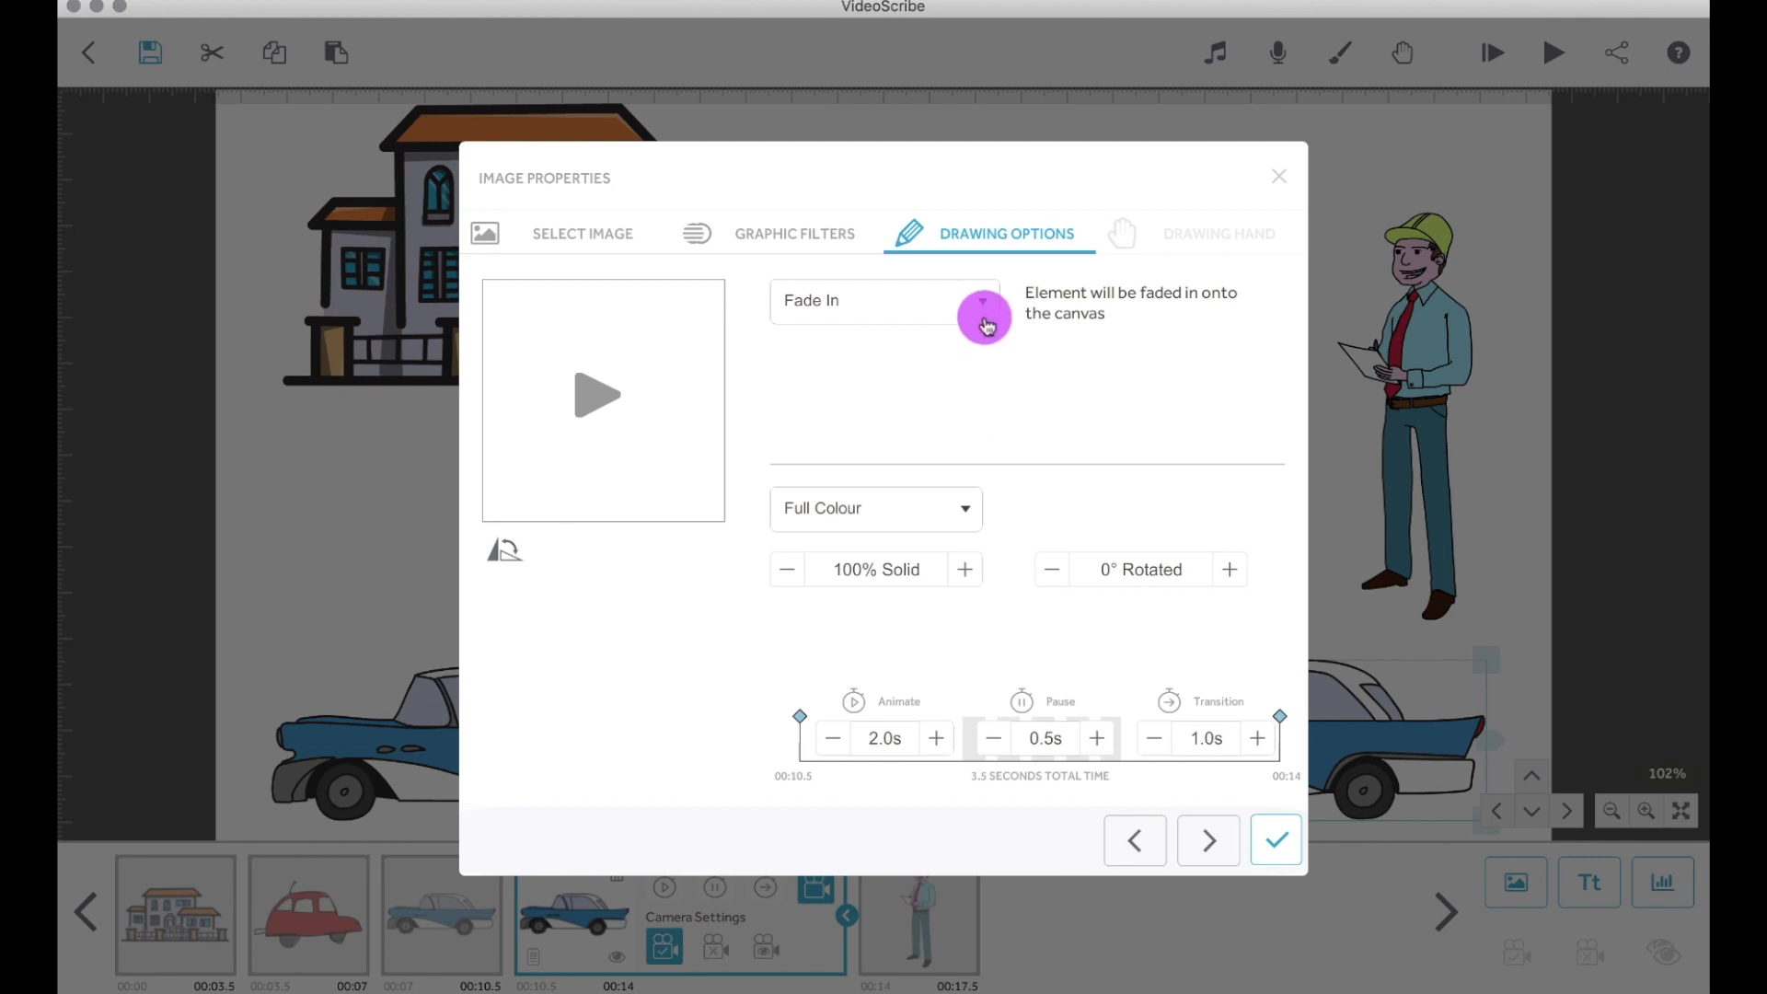
pyautogui.click(985, 322)
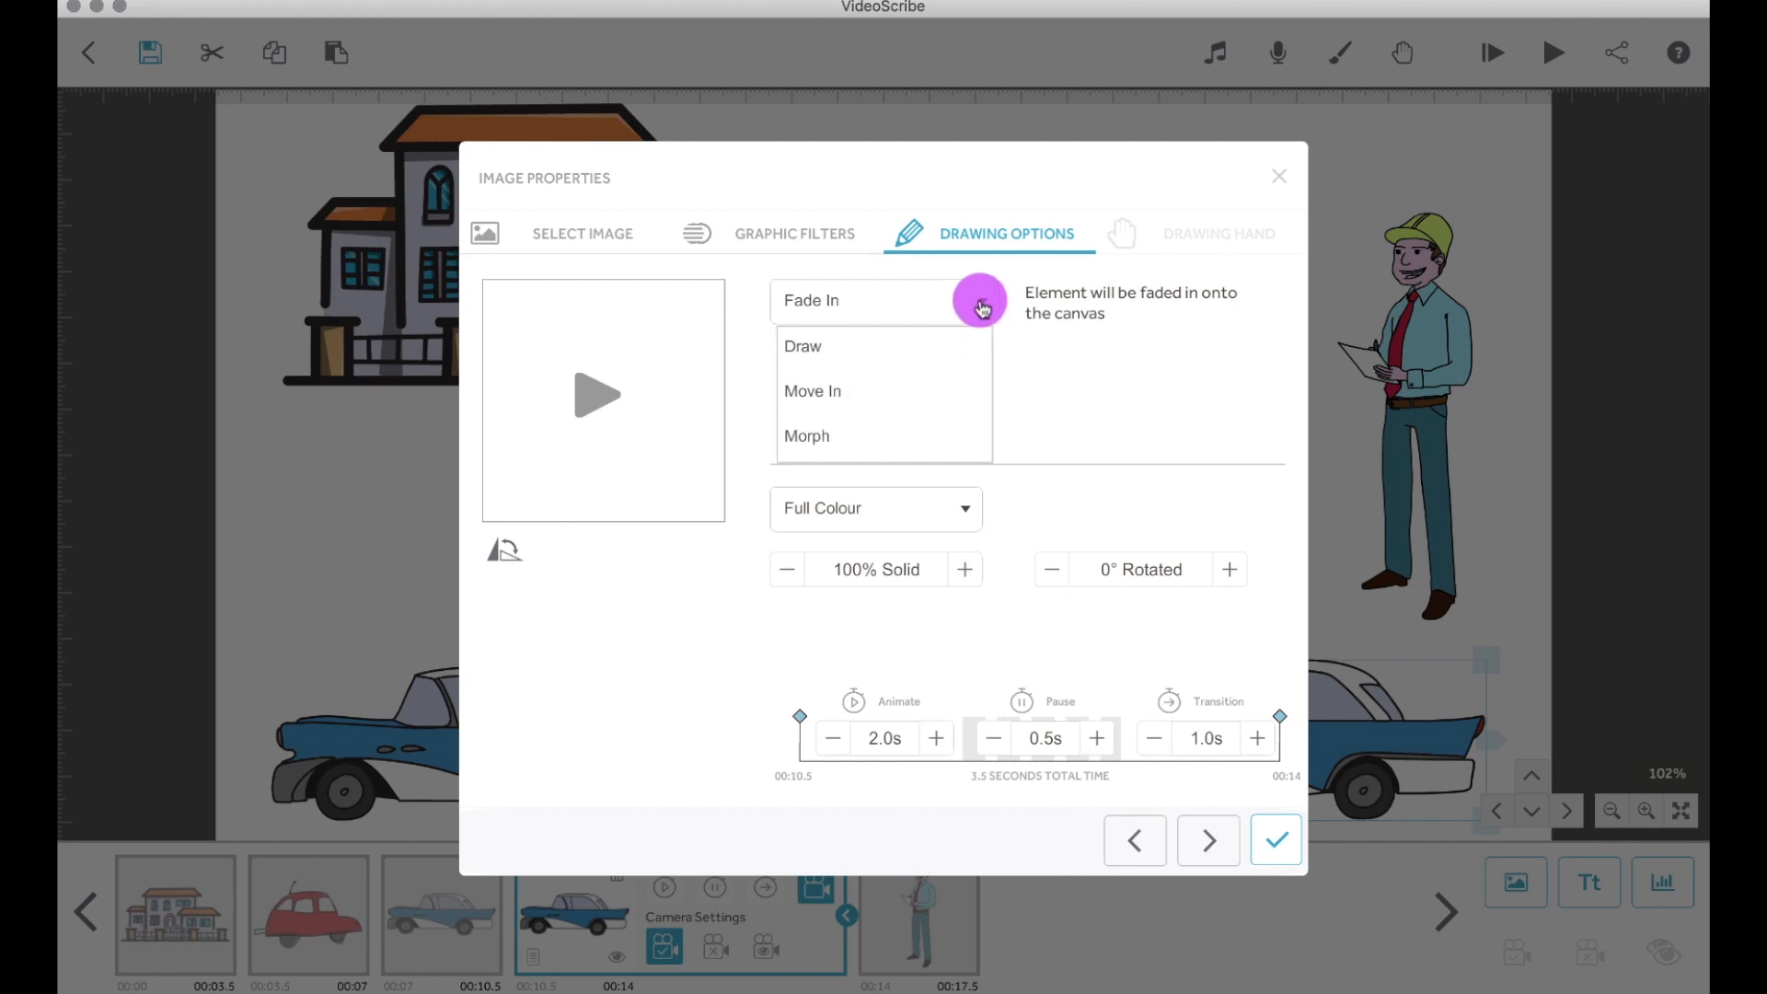
pyautogui.click(832, 433)
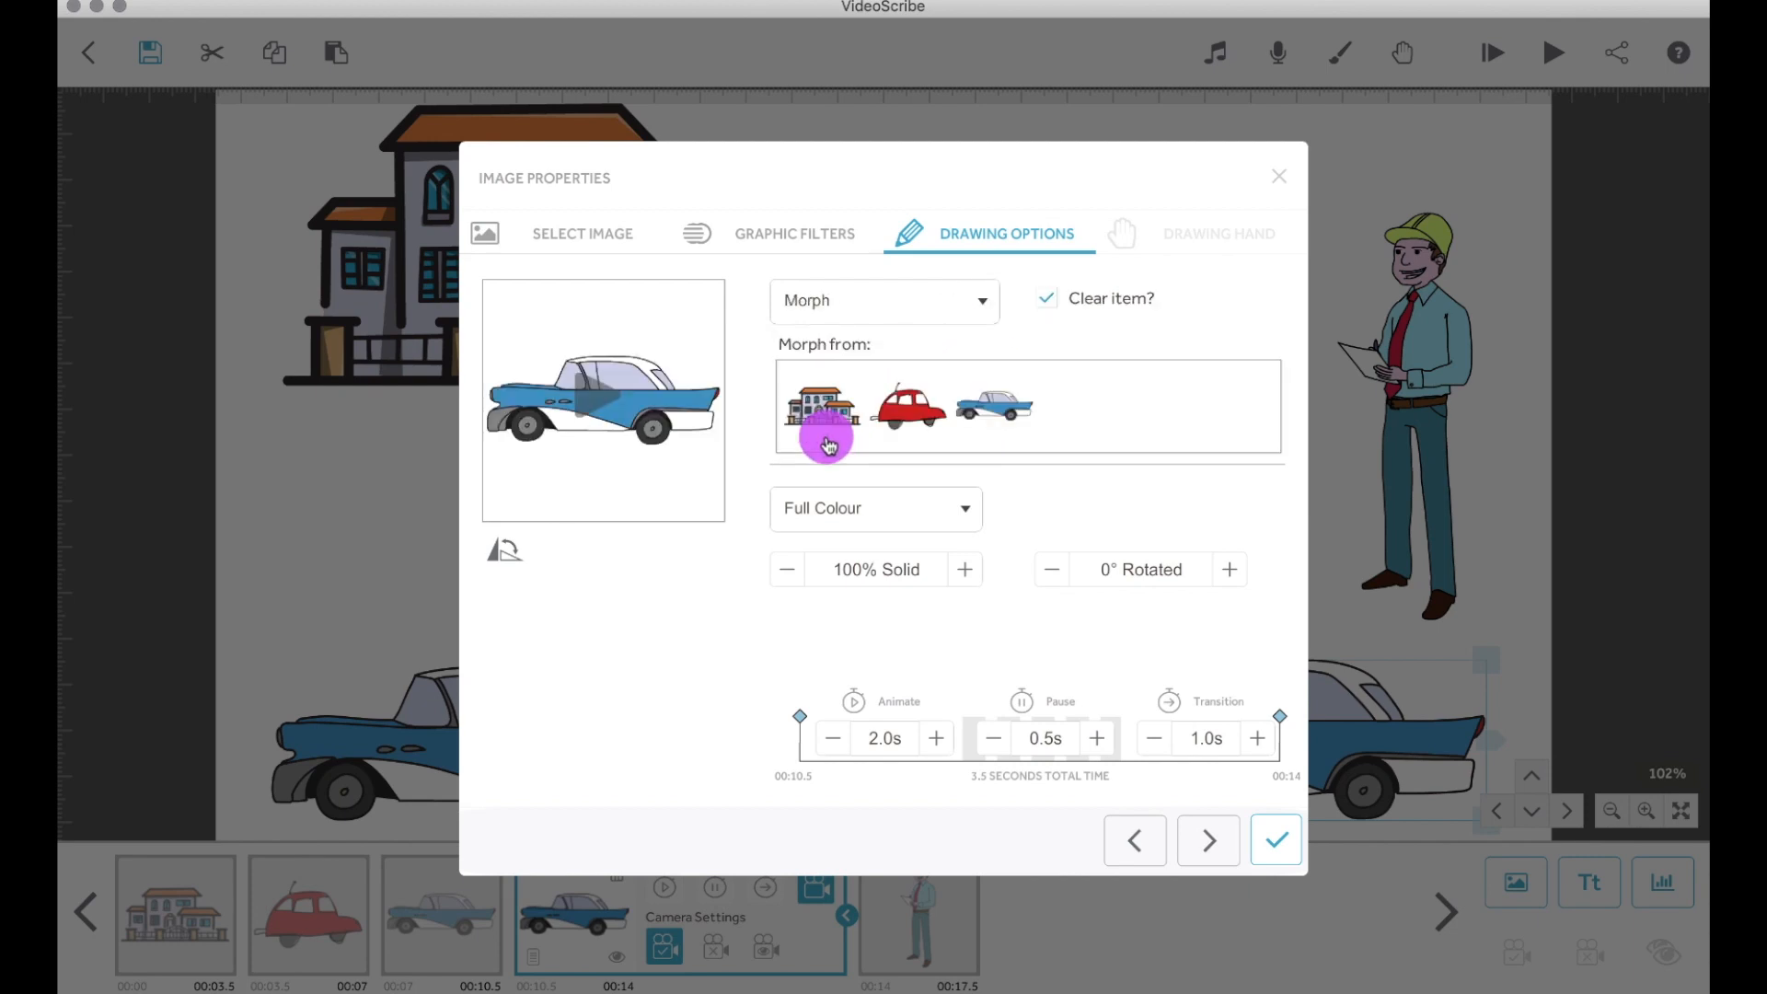
pyautogui.click(993, 409)
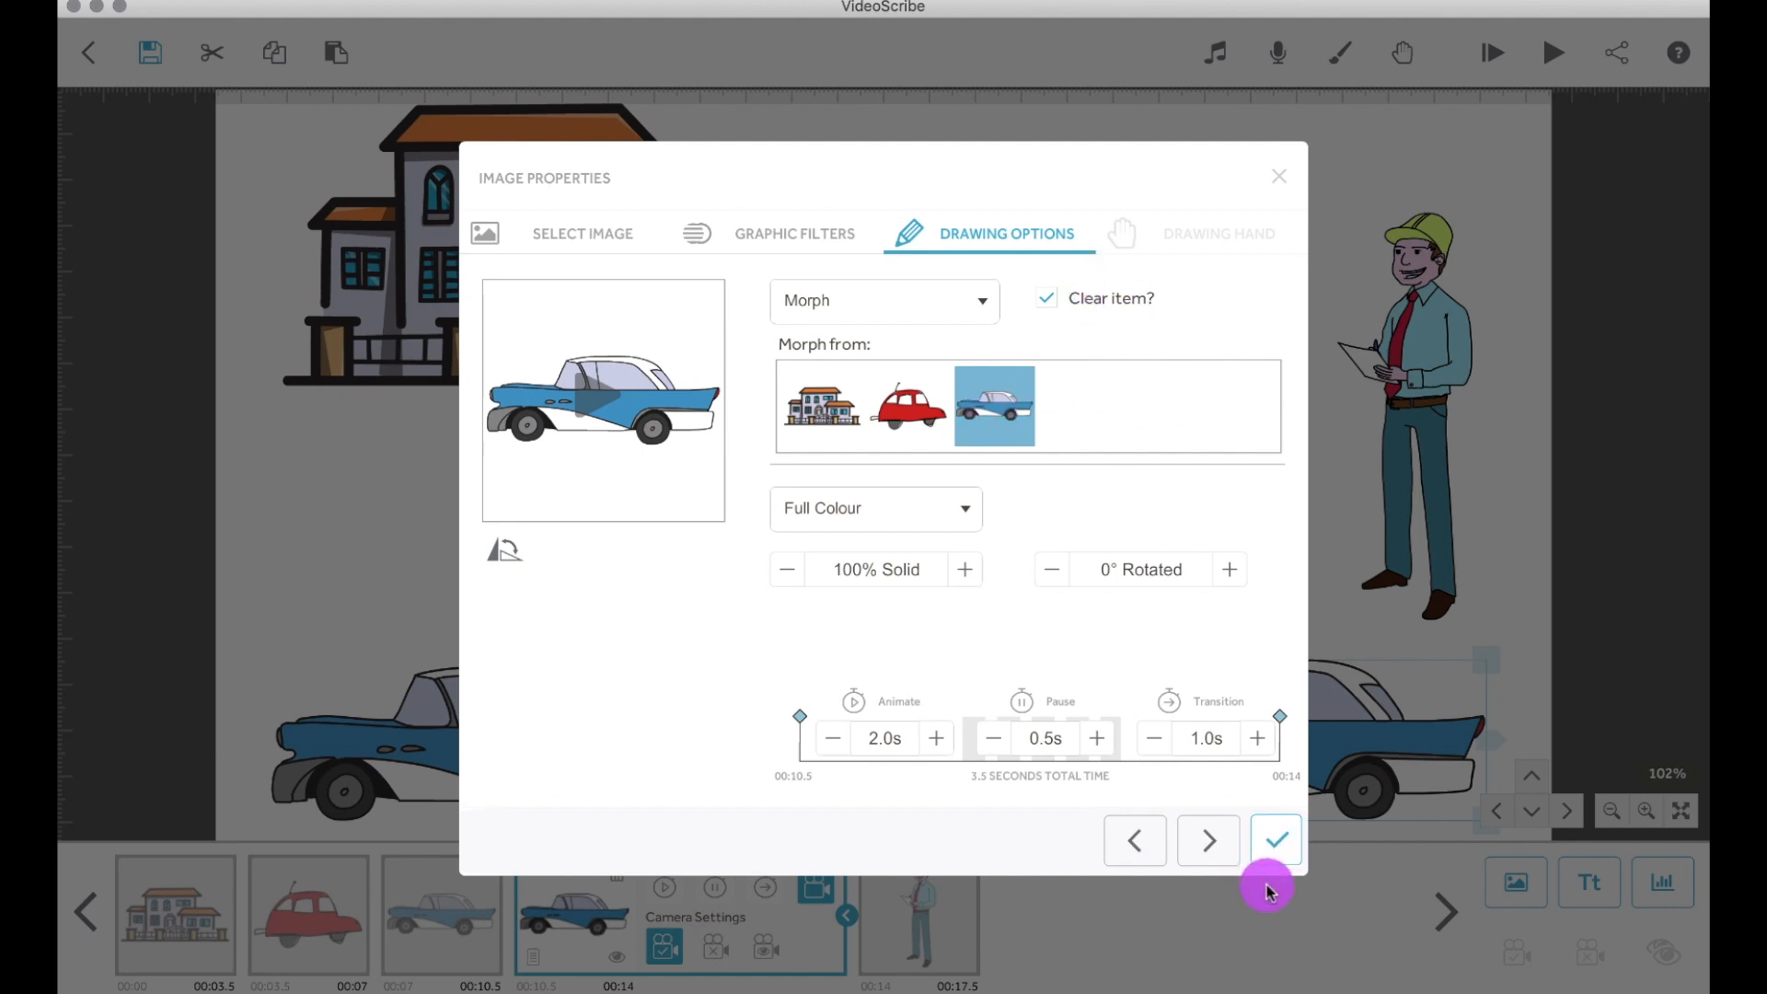
pyautogui.click(1274, 852)
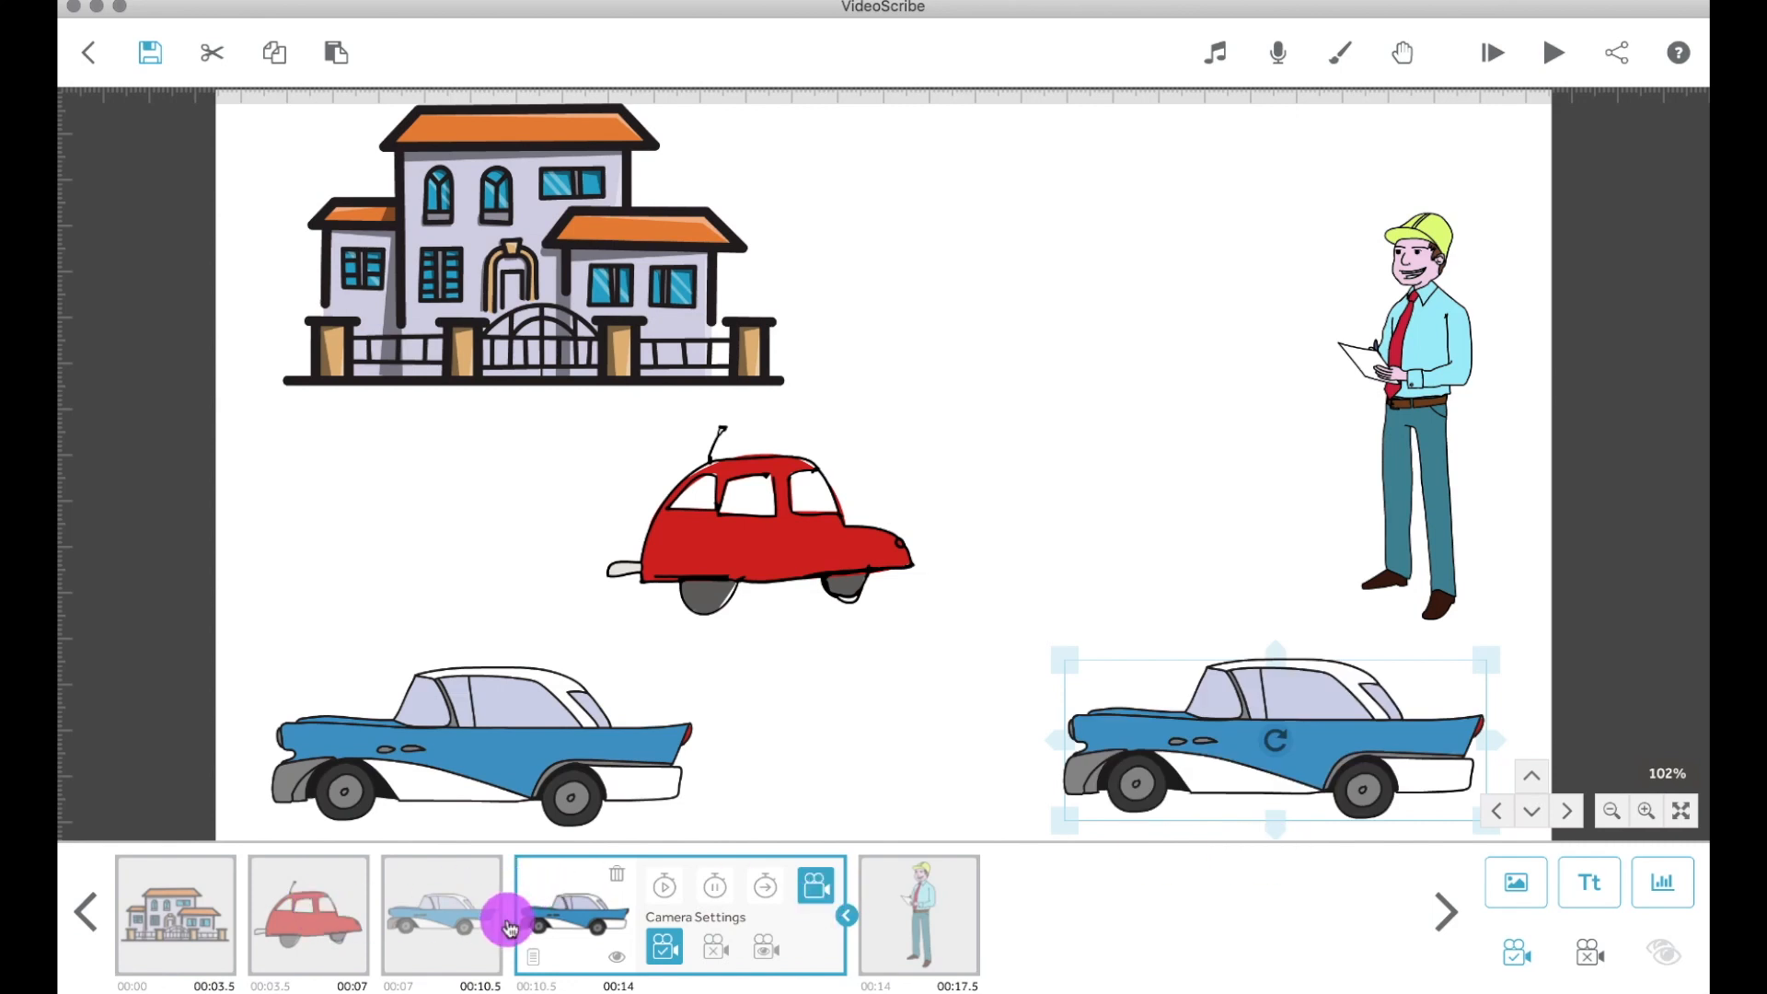
# Step: Preview the scribe from the red car to check the morph between the two blue cars
pyautogui.click(285, 906)
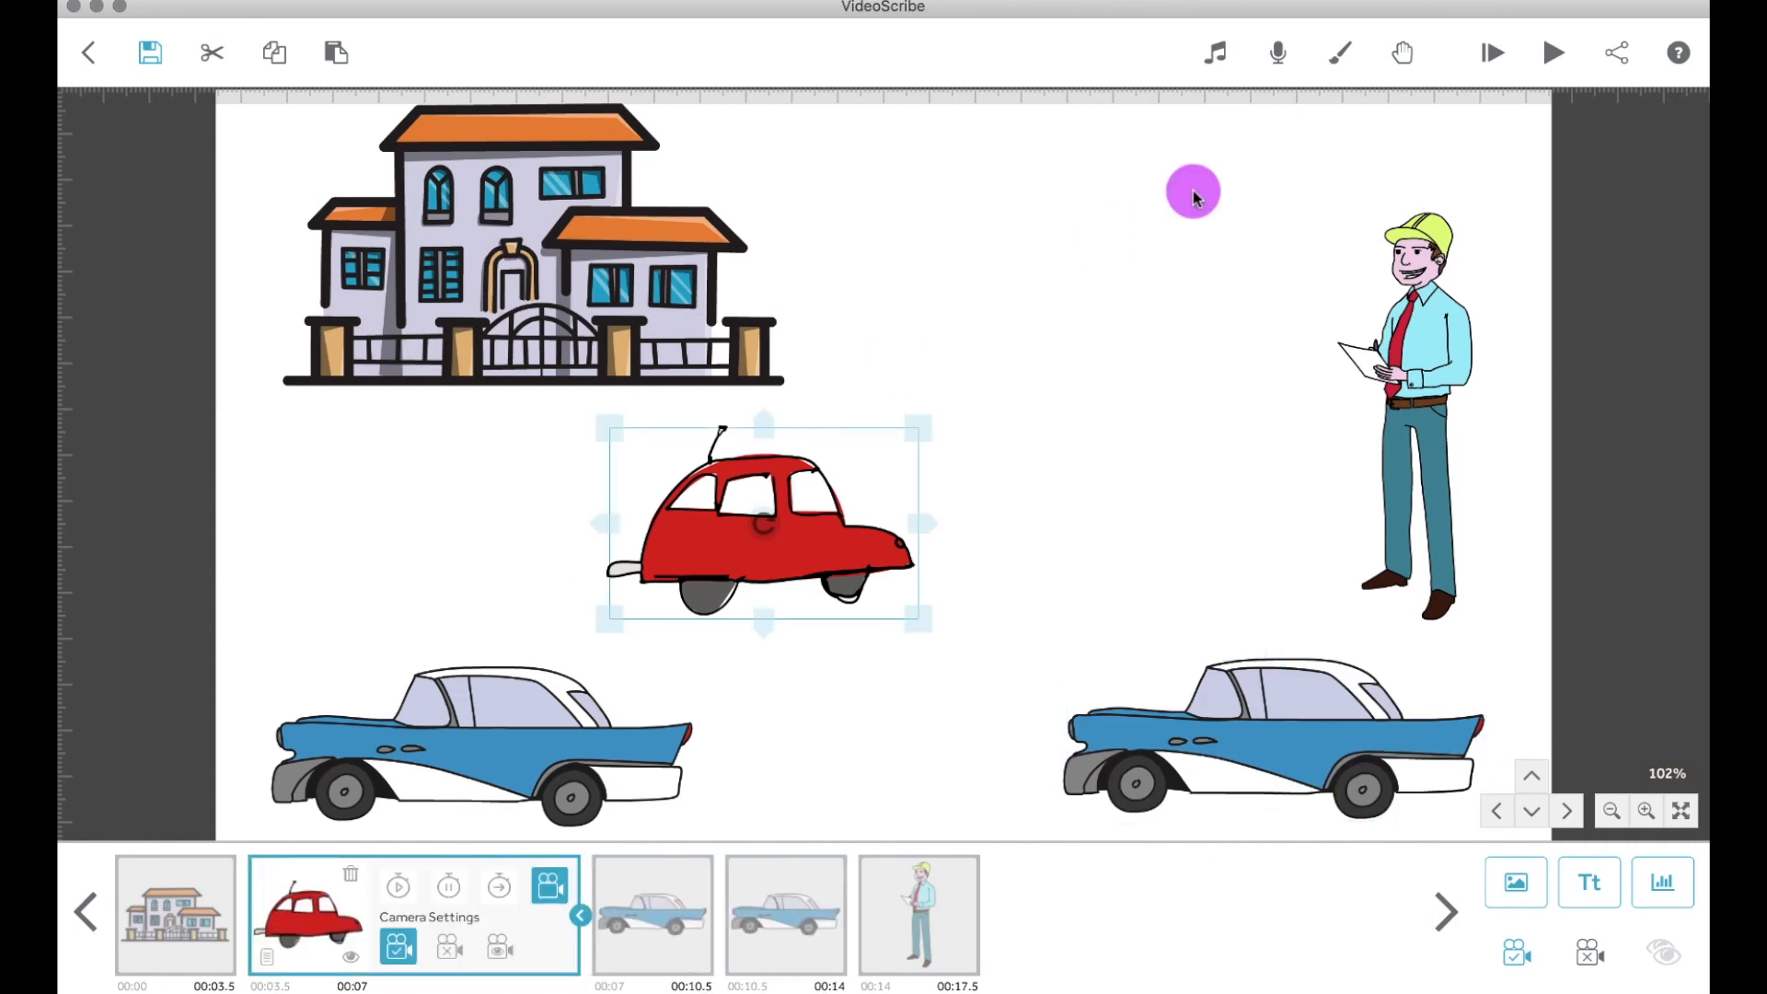
pyautogui.click(1552, 57)
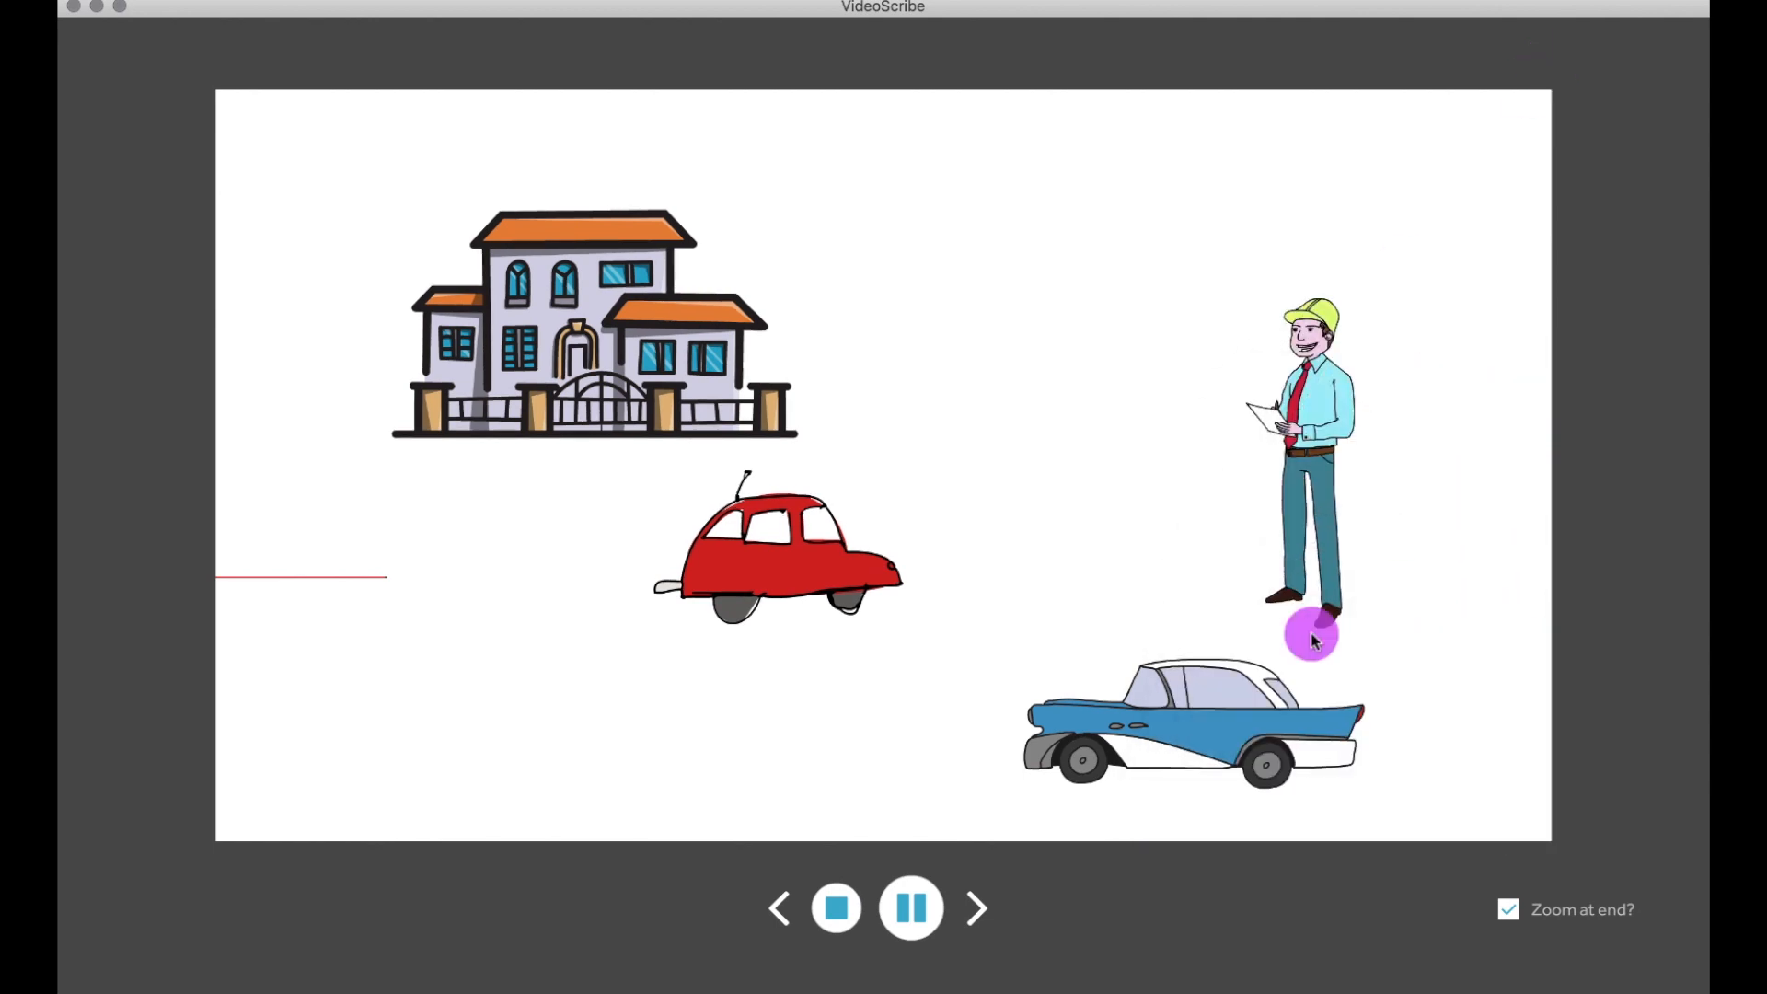
pyautogui.click(835, 908)
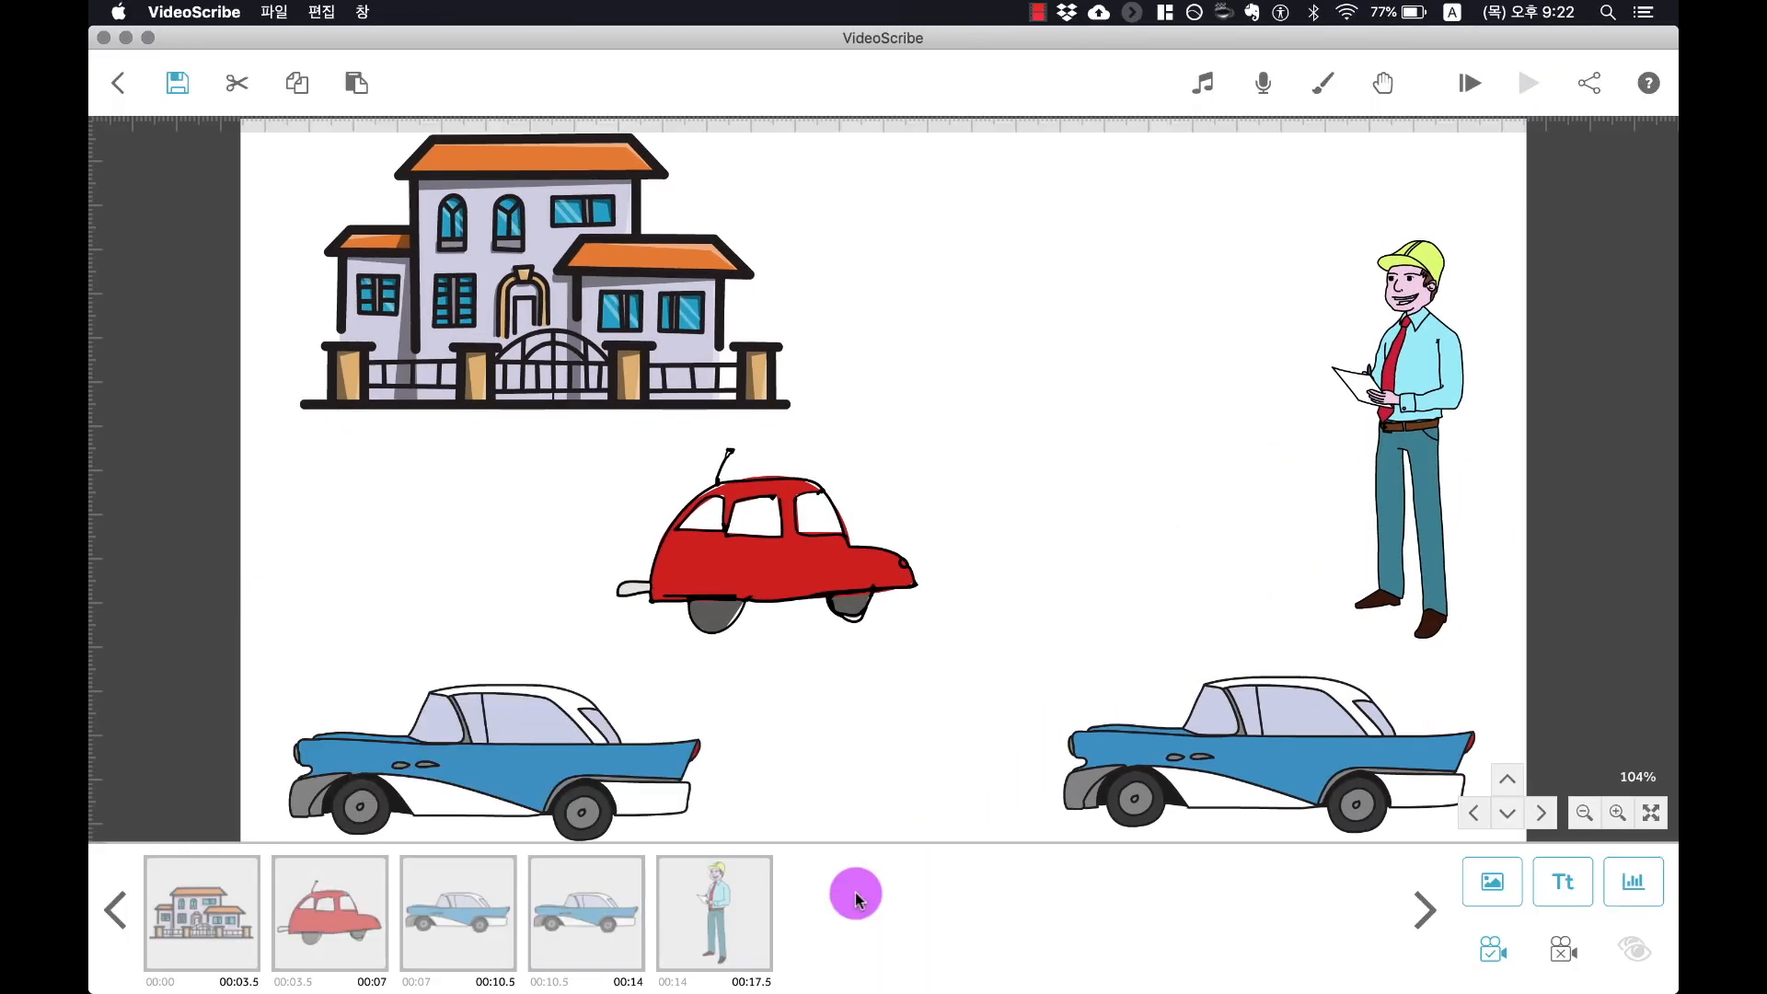
# Step: Set the original blue car's drawing option to Move In, apply the image properties, and preview the scribe from that car
pyautogui.click(465, 896)
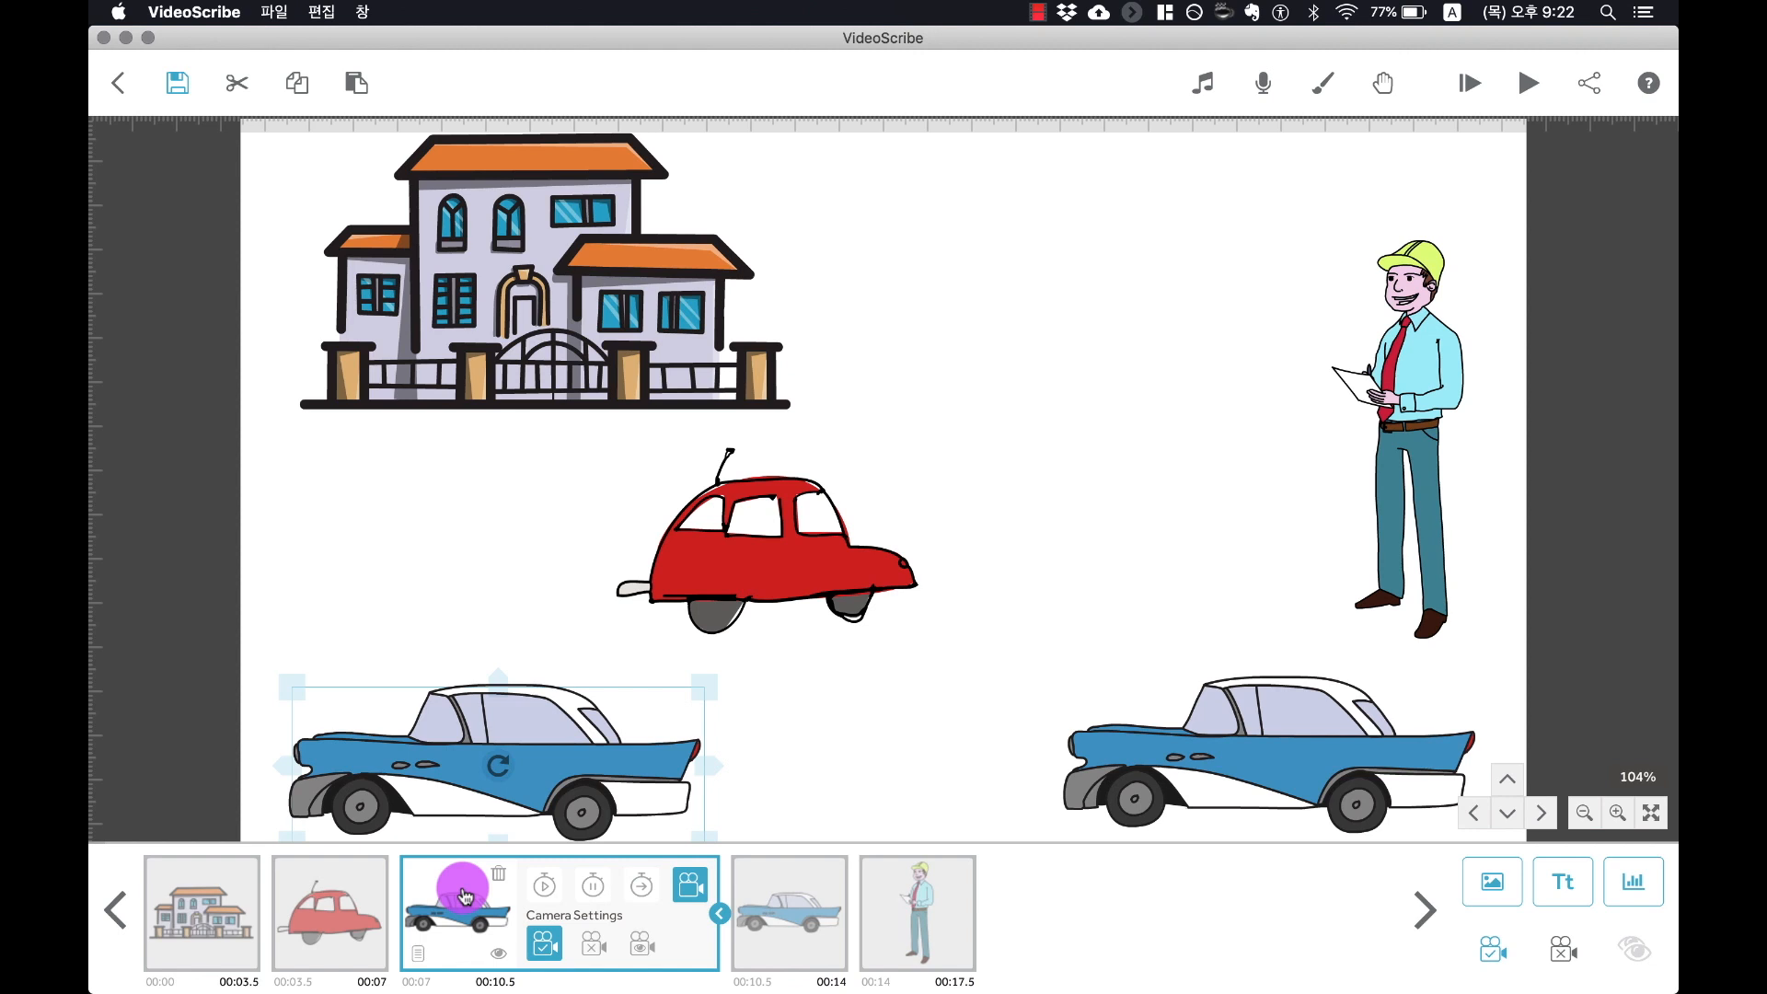
pyautogui.click(420, 957)
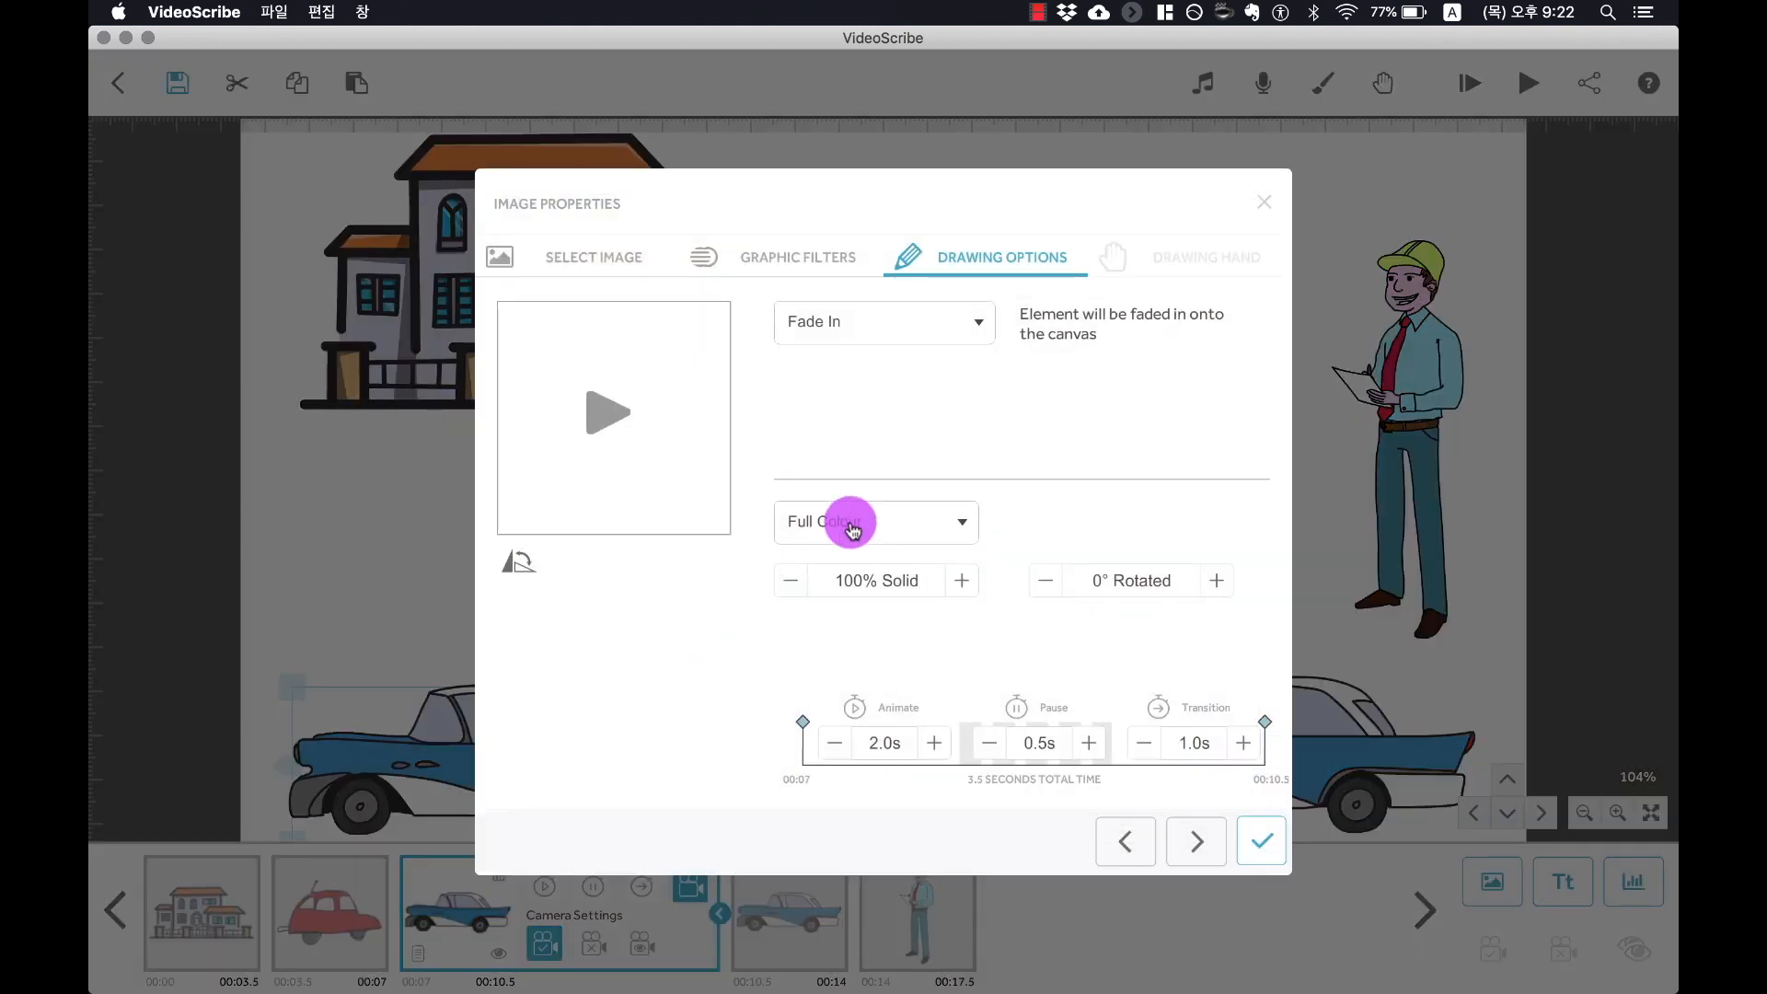
pyautogui.click(889, 324)
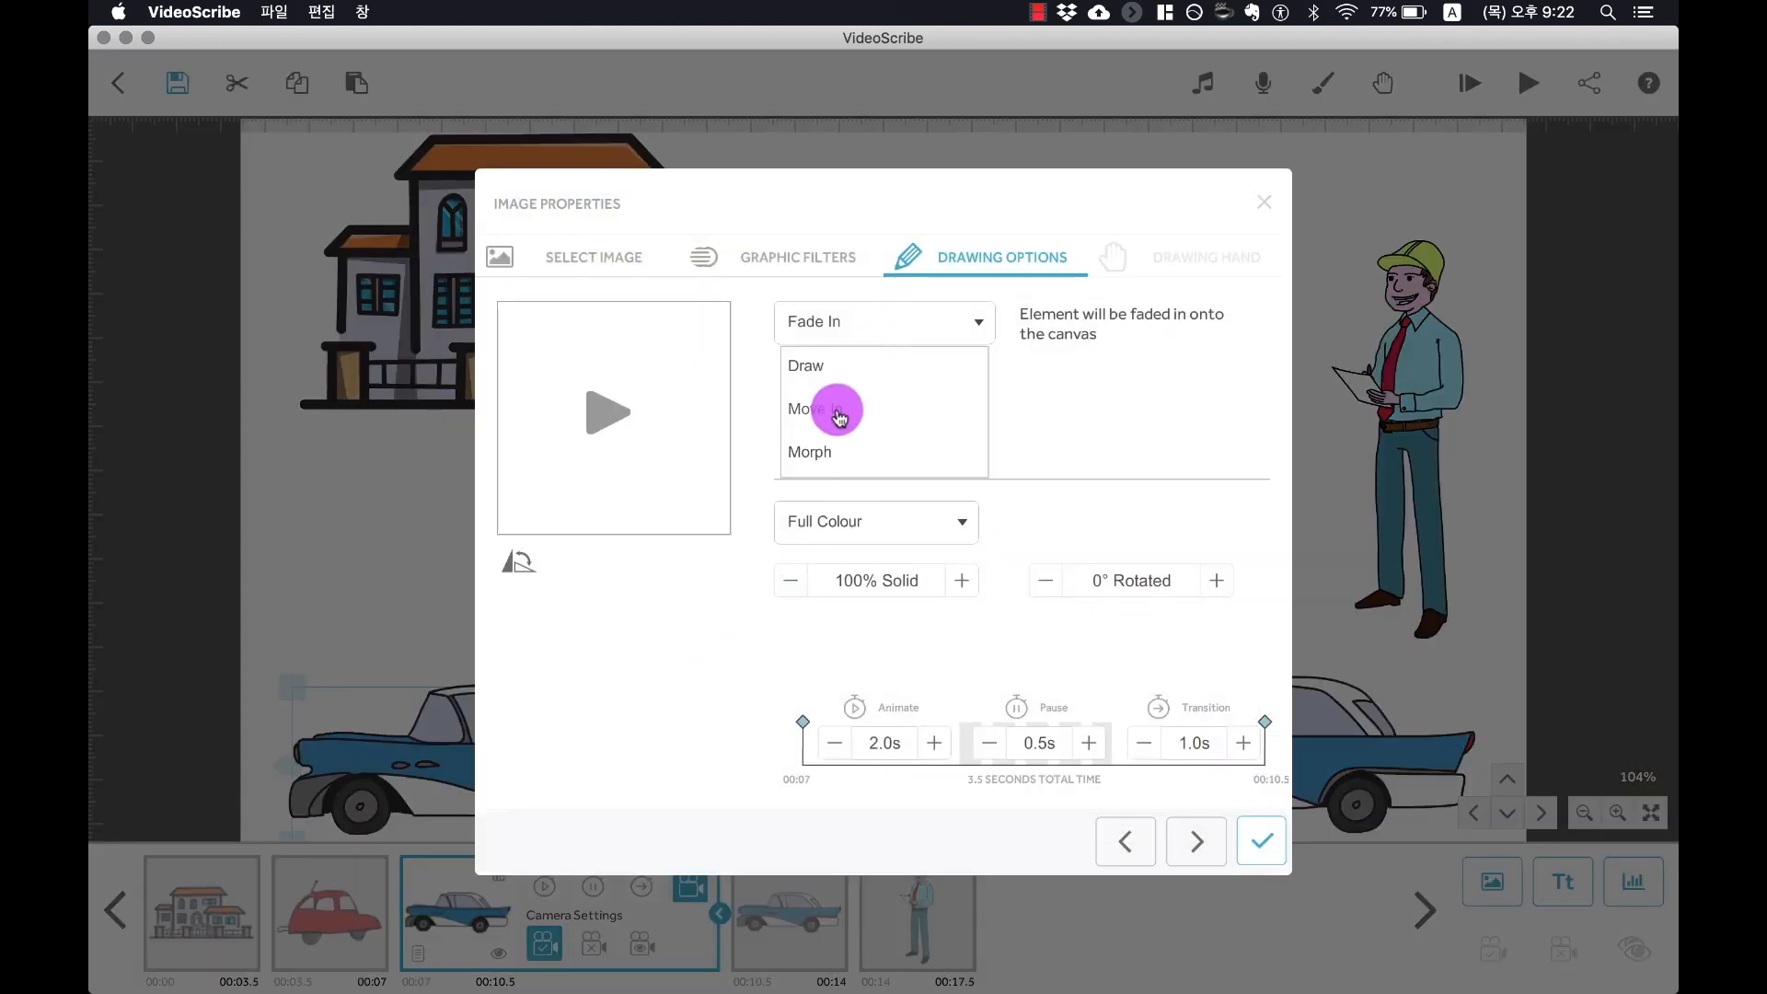
pyautogui.click(836, 412)
pyautogui.click(1268, 839)
pyautogui.click(1531, 79)
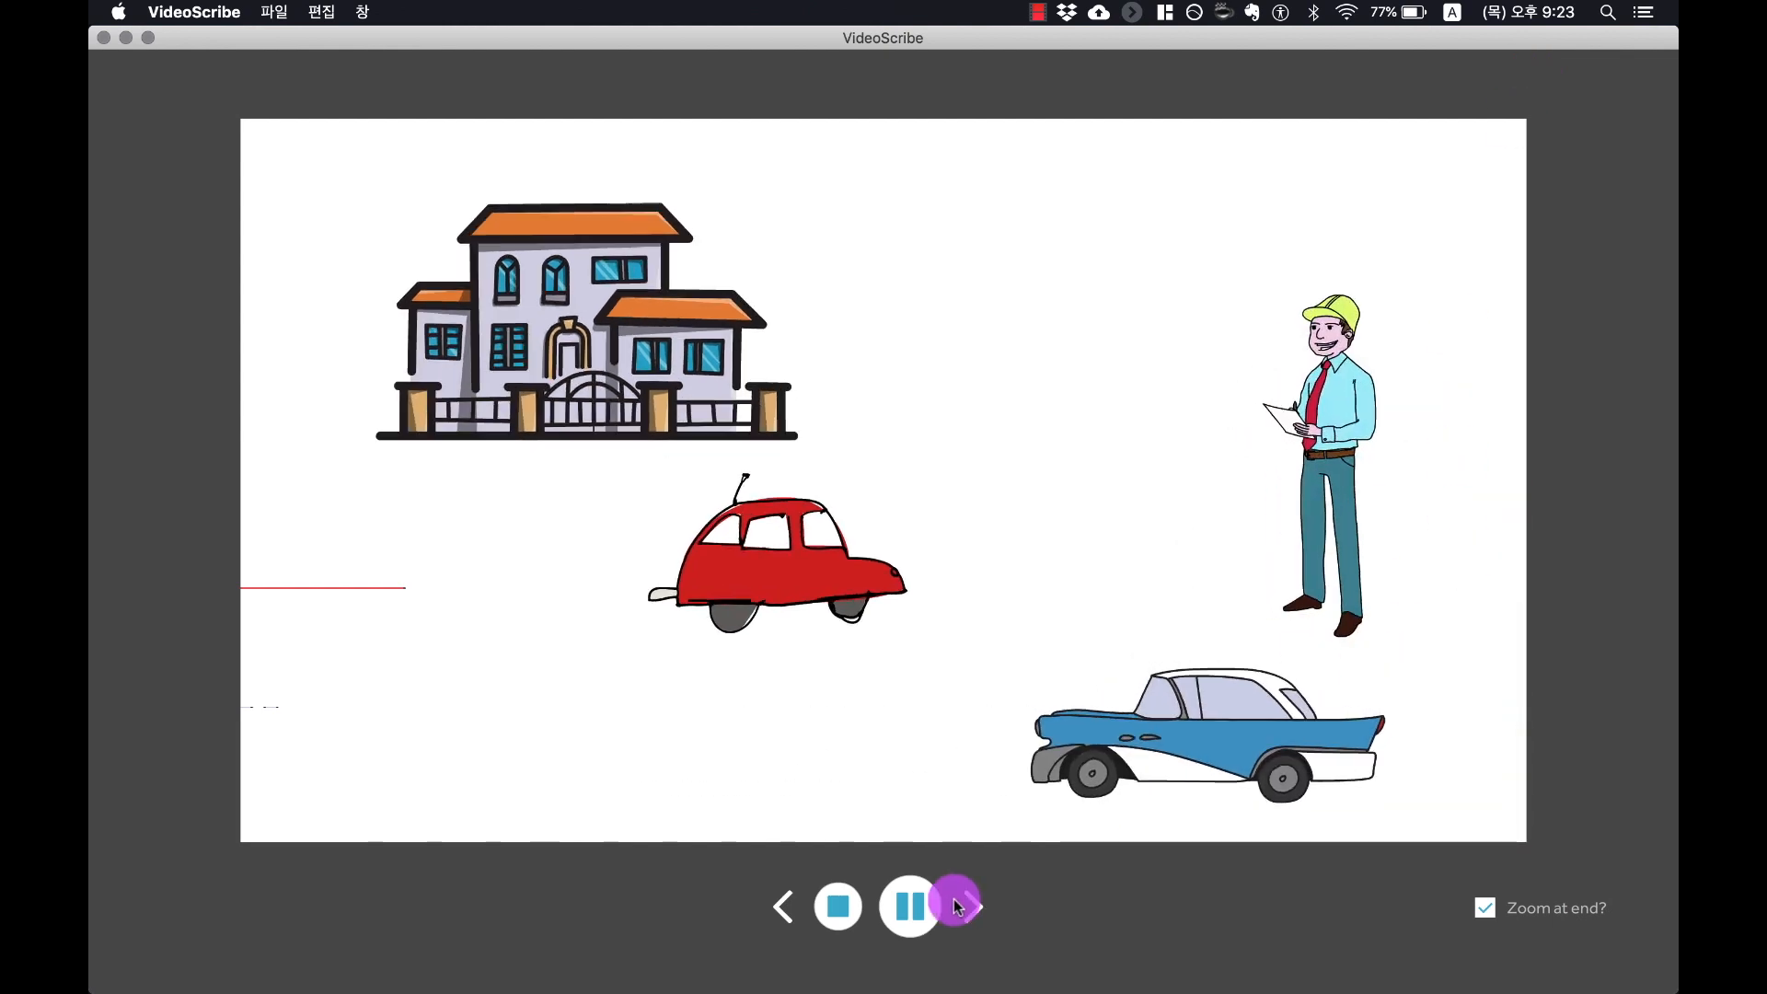
pyautogui.click(837, 906)
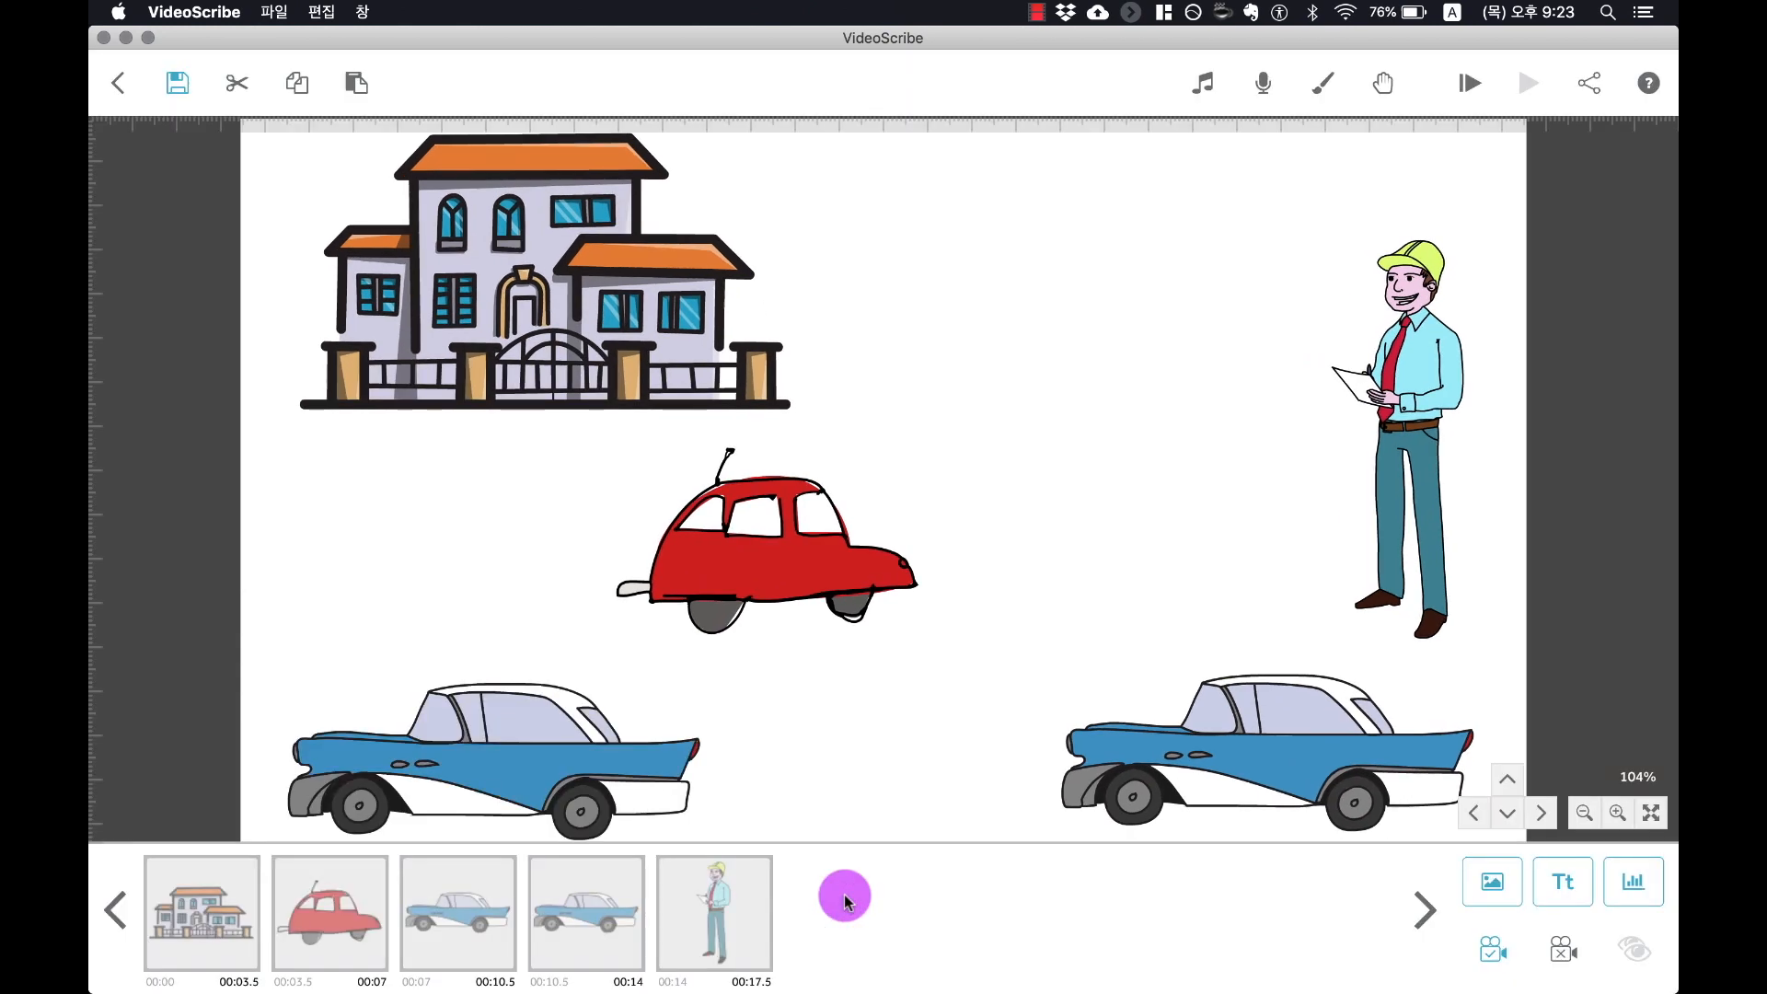
# Step: Shrink the original blue car to roughly a quarter of its size, and preview the scribe from that car
pyautogui.click(690, 745)
pyautogui.moveTo(702, 690); pyautogui.dragTo(595, 742)
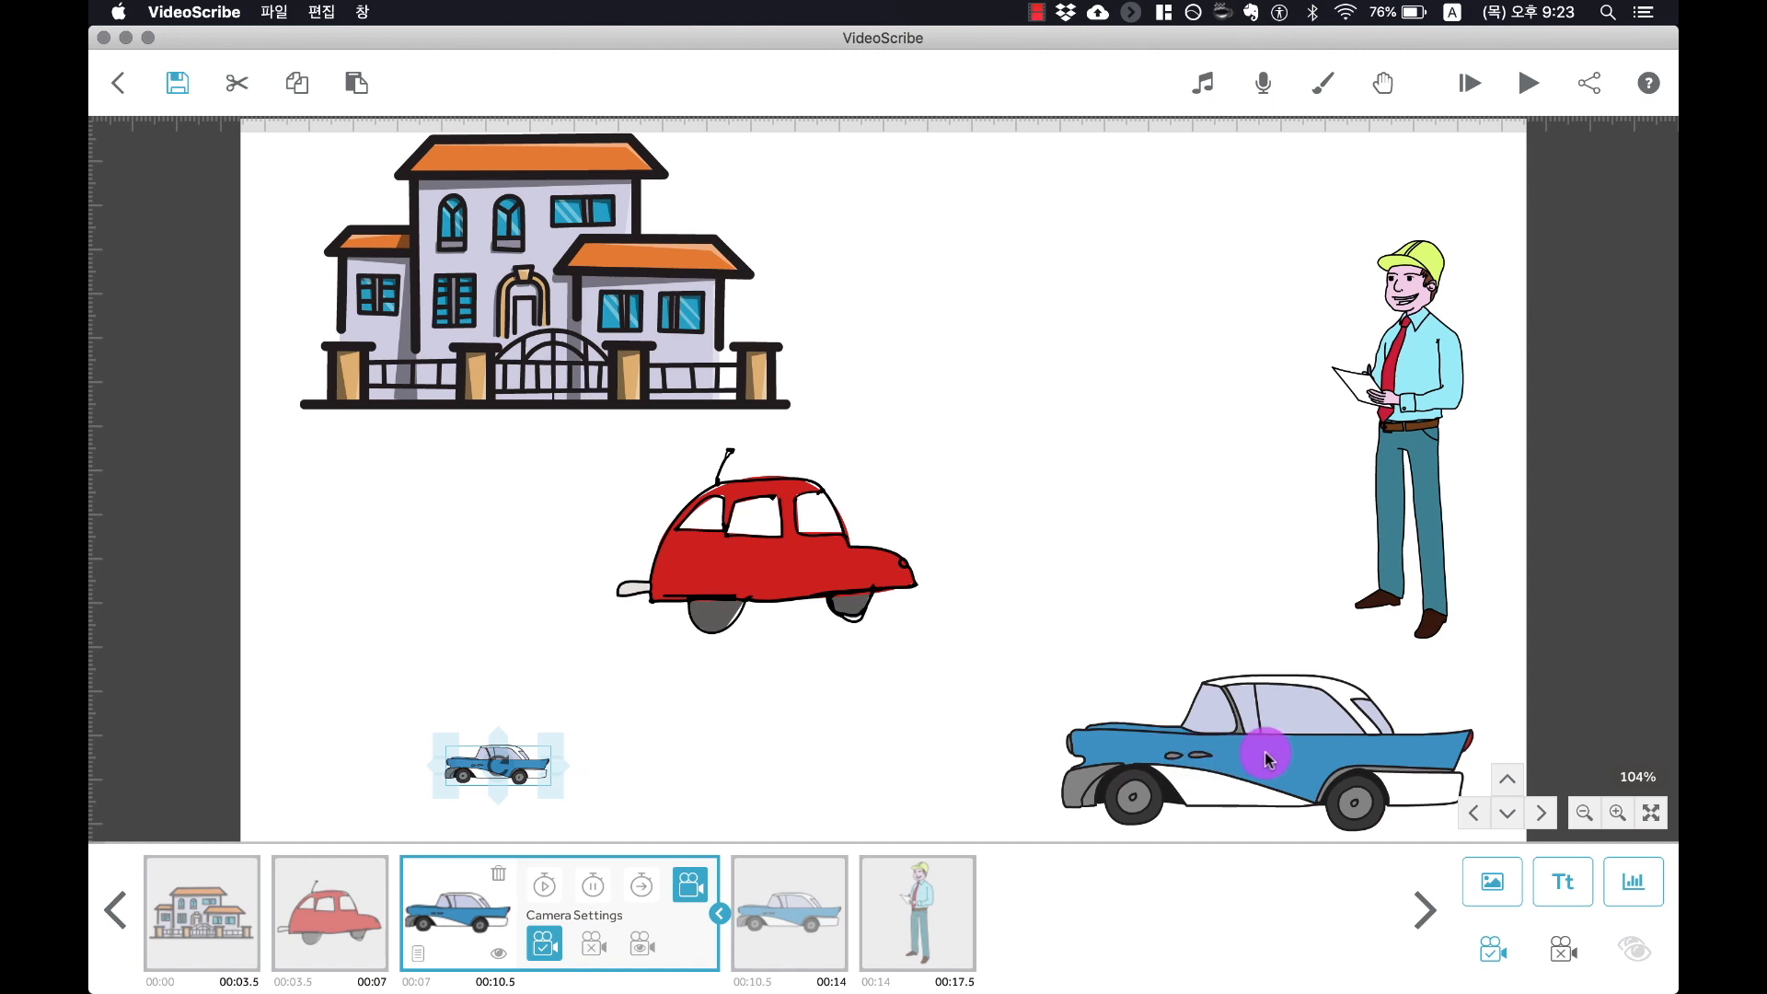
pyautogui.click(365, 891)
pyautogui.click(677, 889)
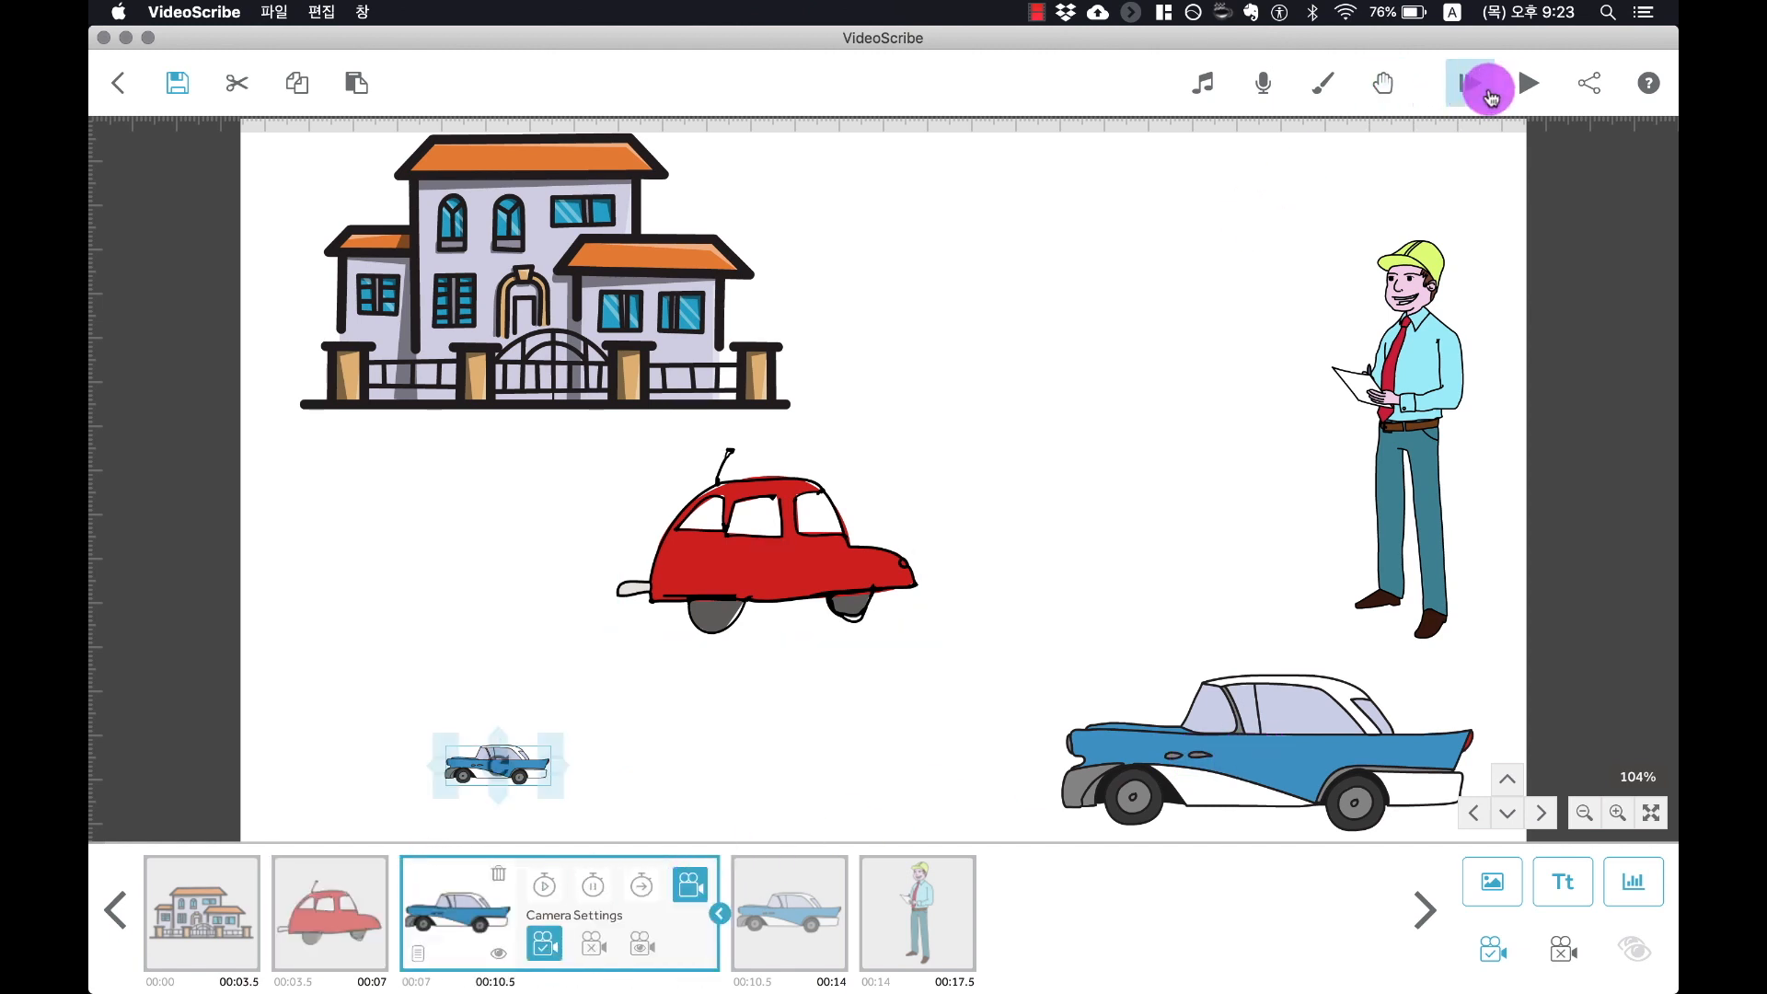
pyautogui.click(1522, 87)
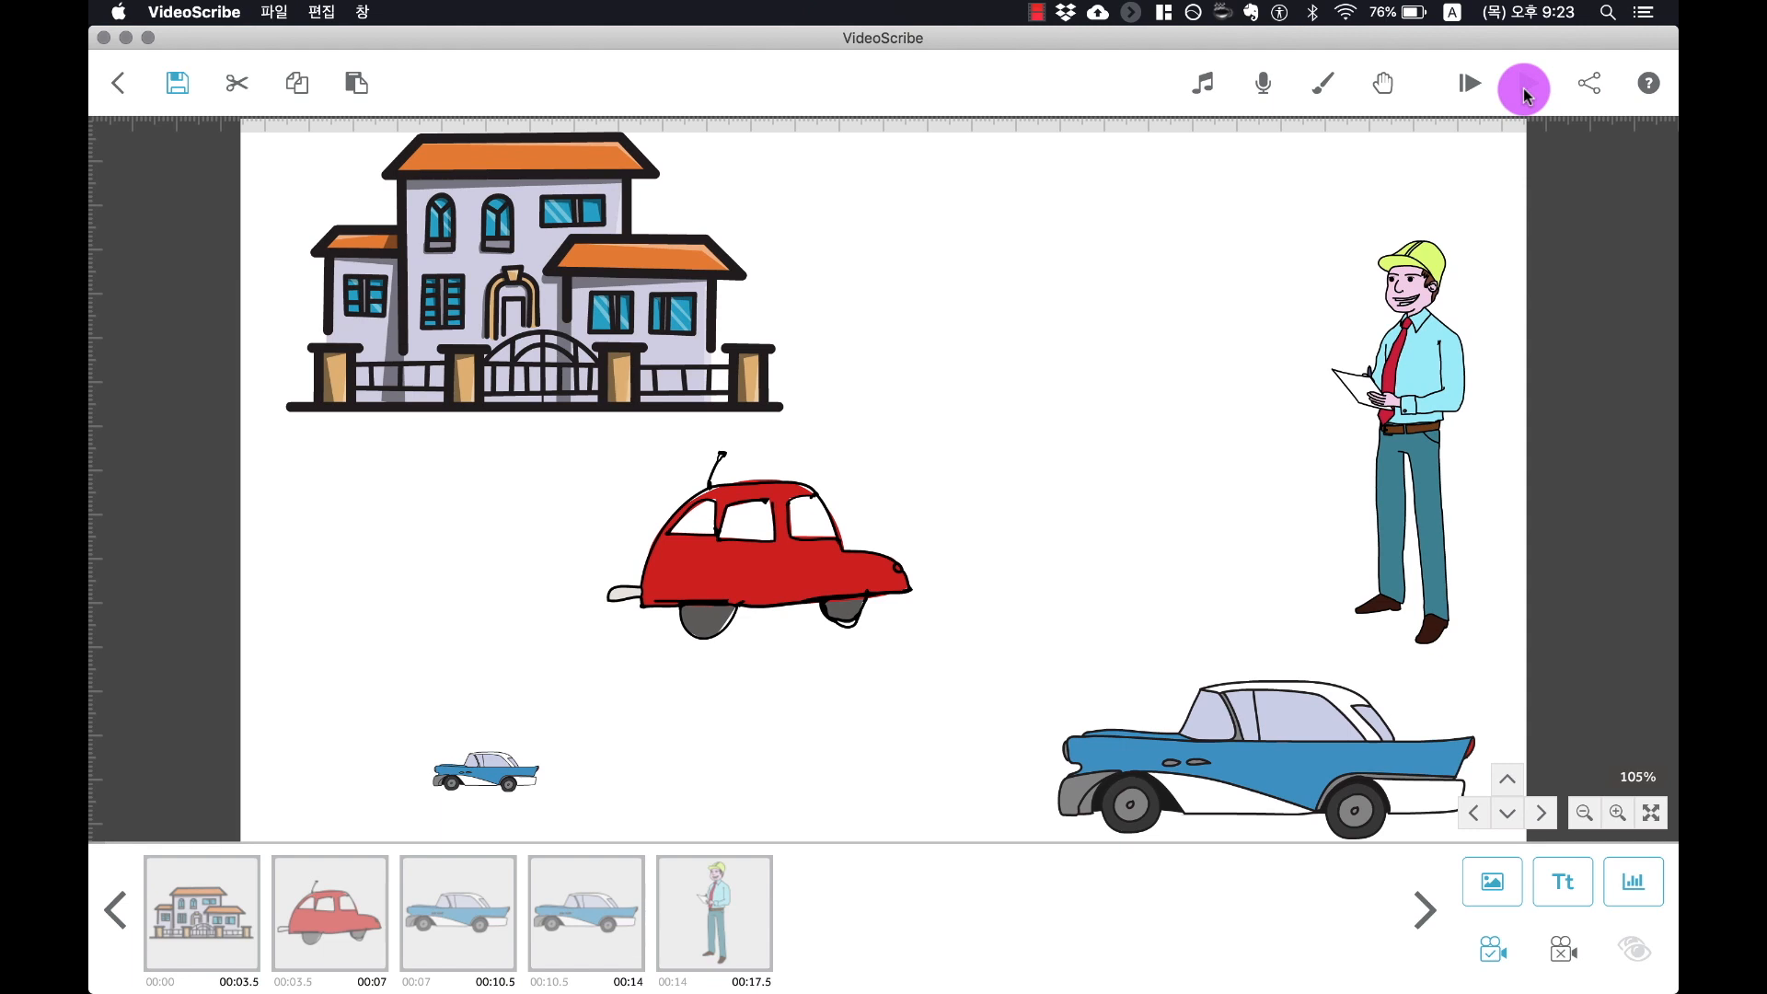
# Step: Review the red car's available drawing types and colour options in its image properties, and close them with the current settings
pyautogui.click(810, 589)
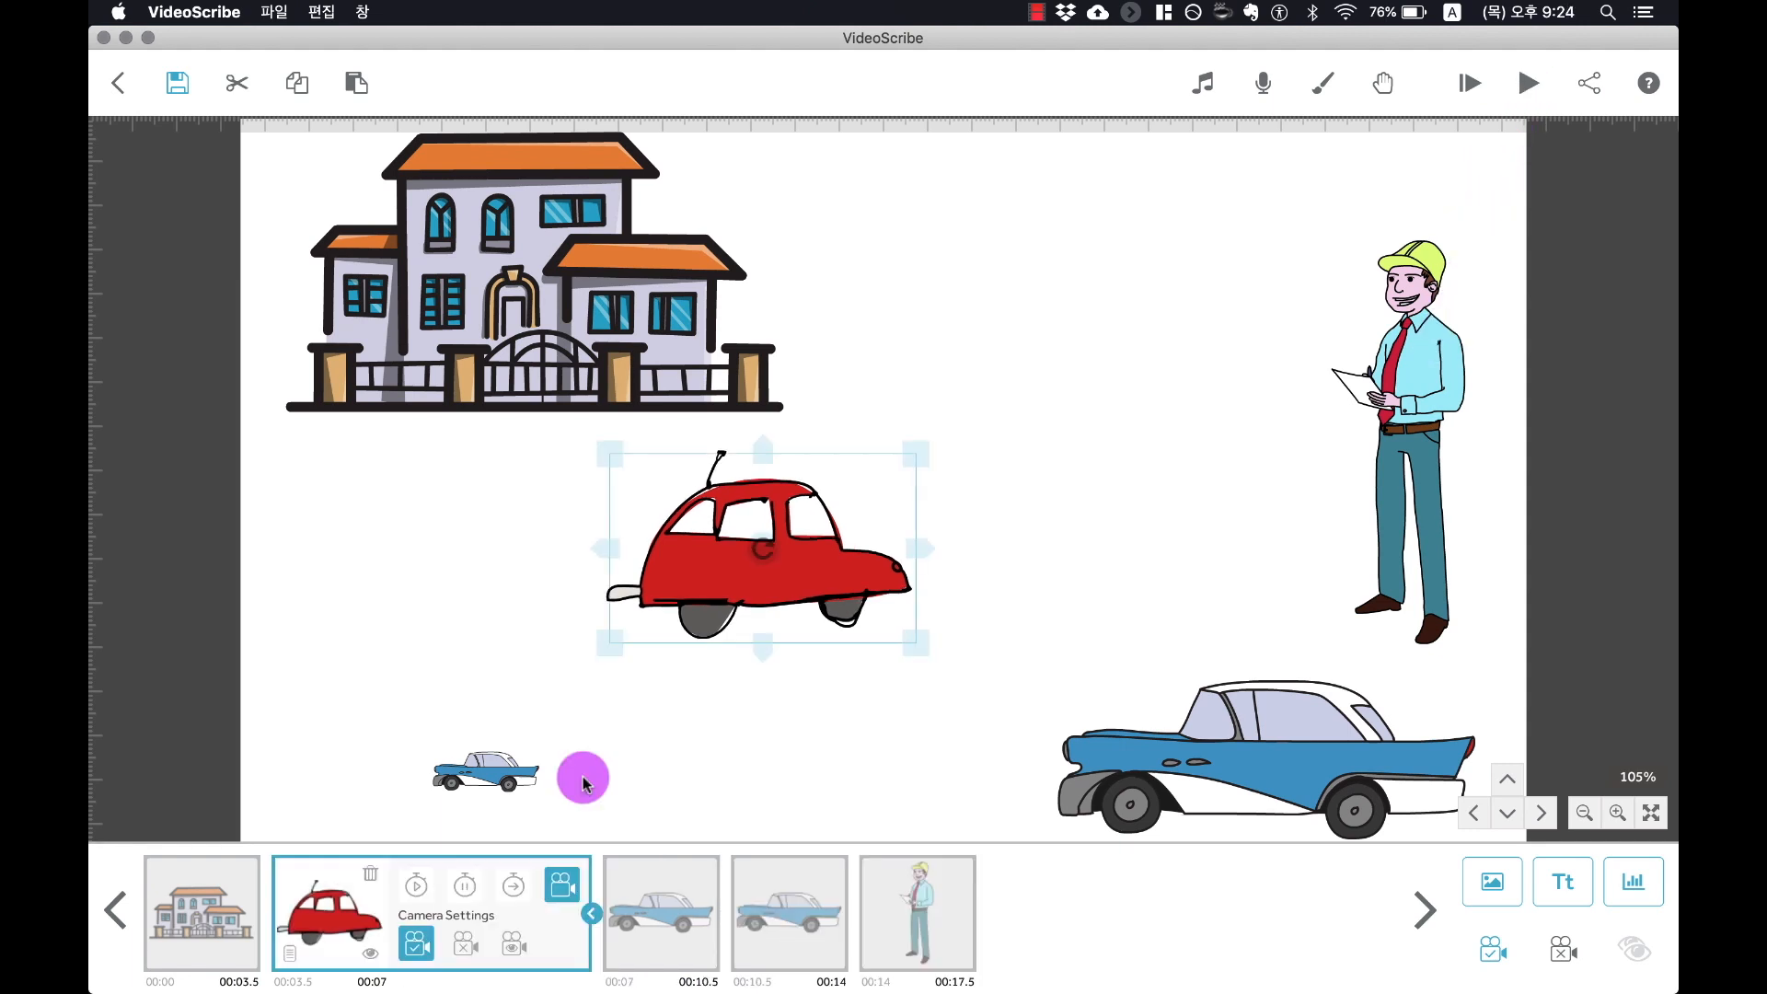
pyautogui.click(290, 954)
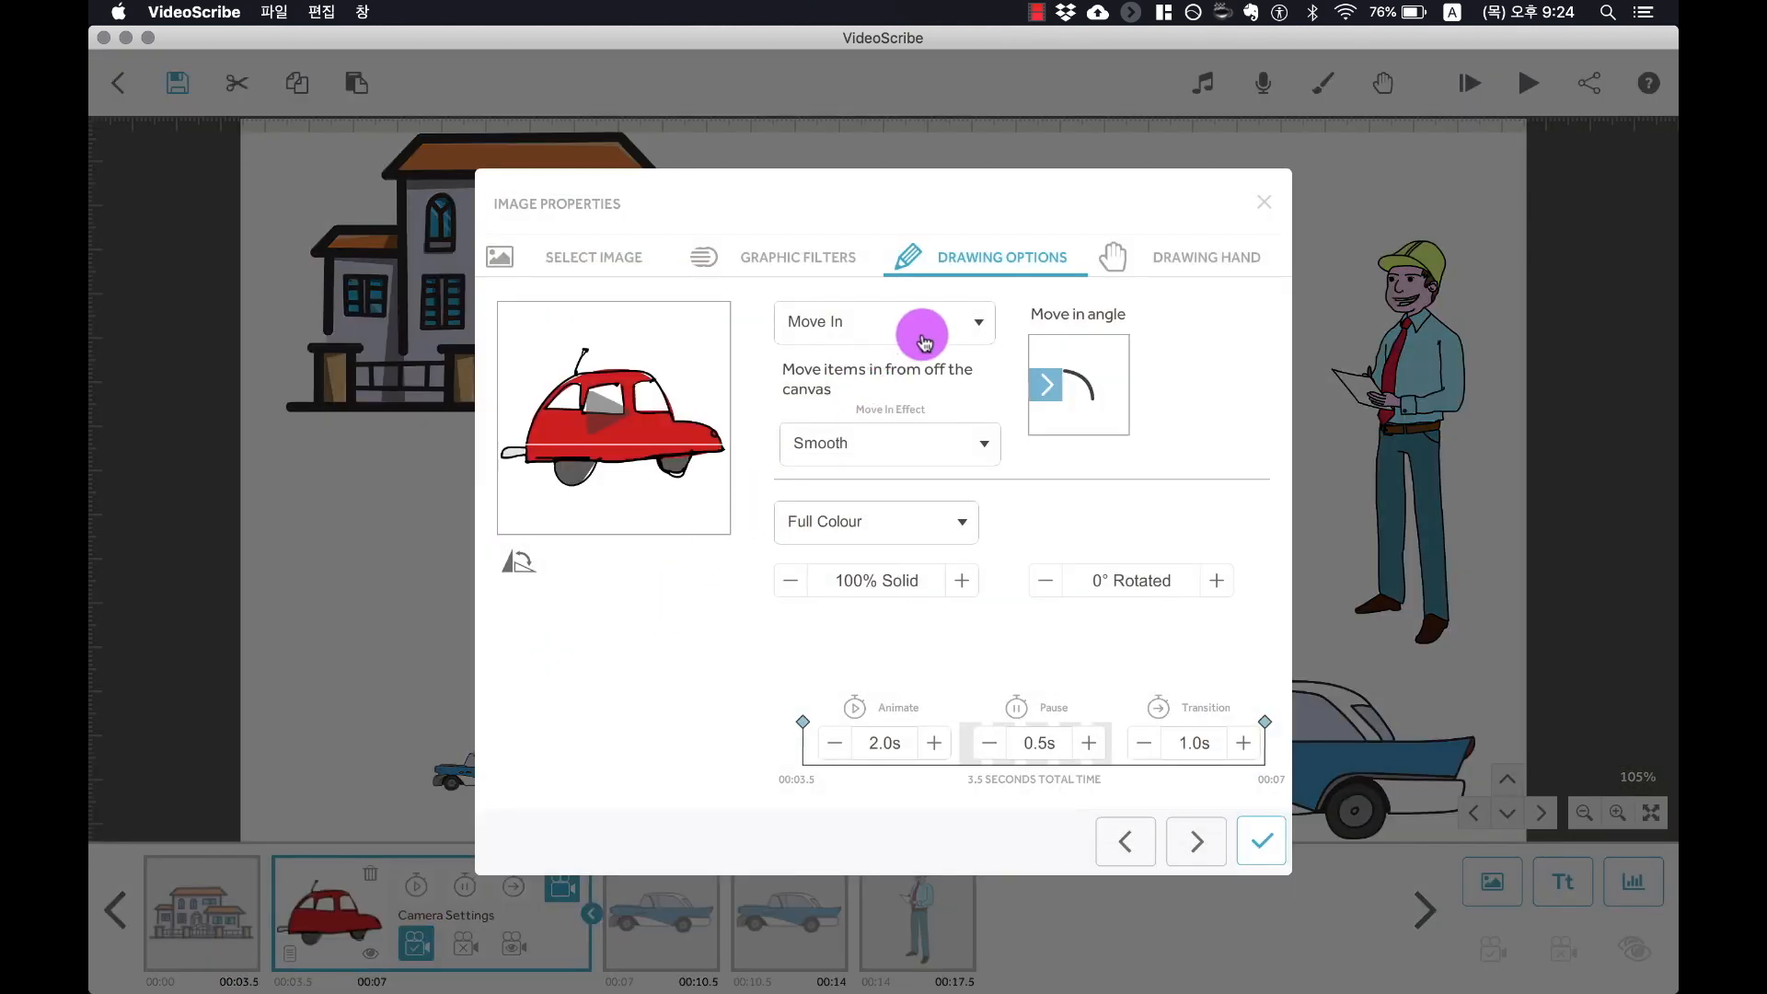
pyautogui.click(957, 338)
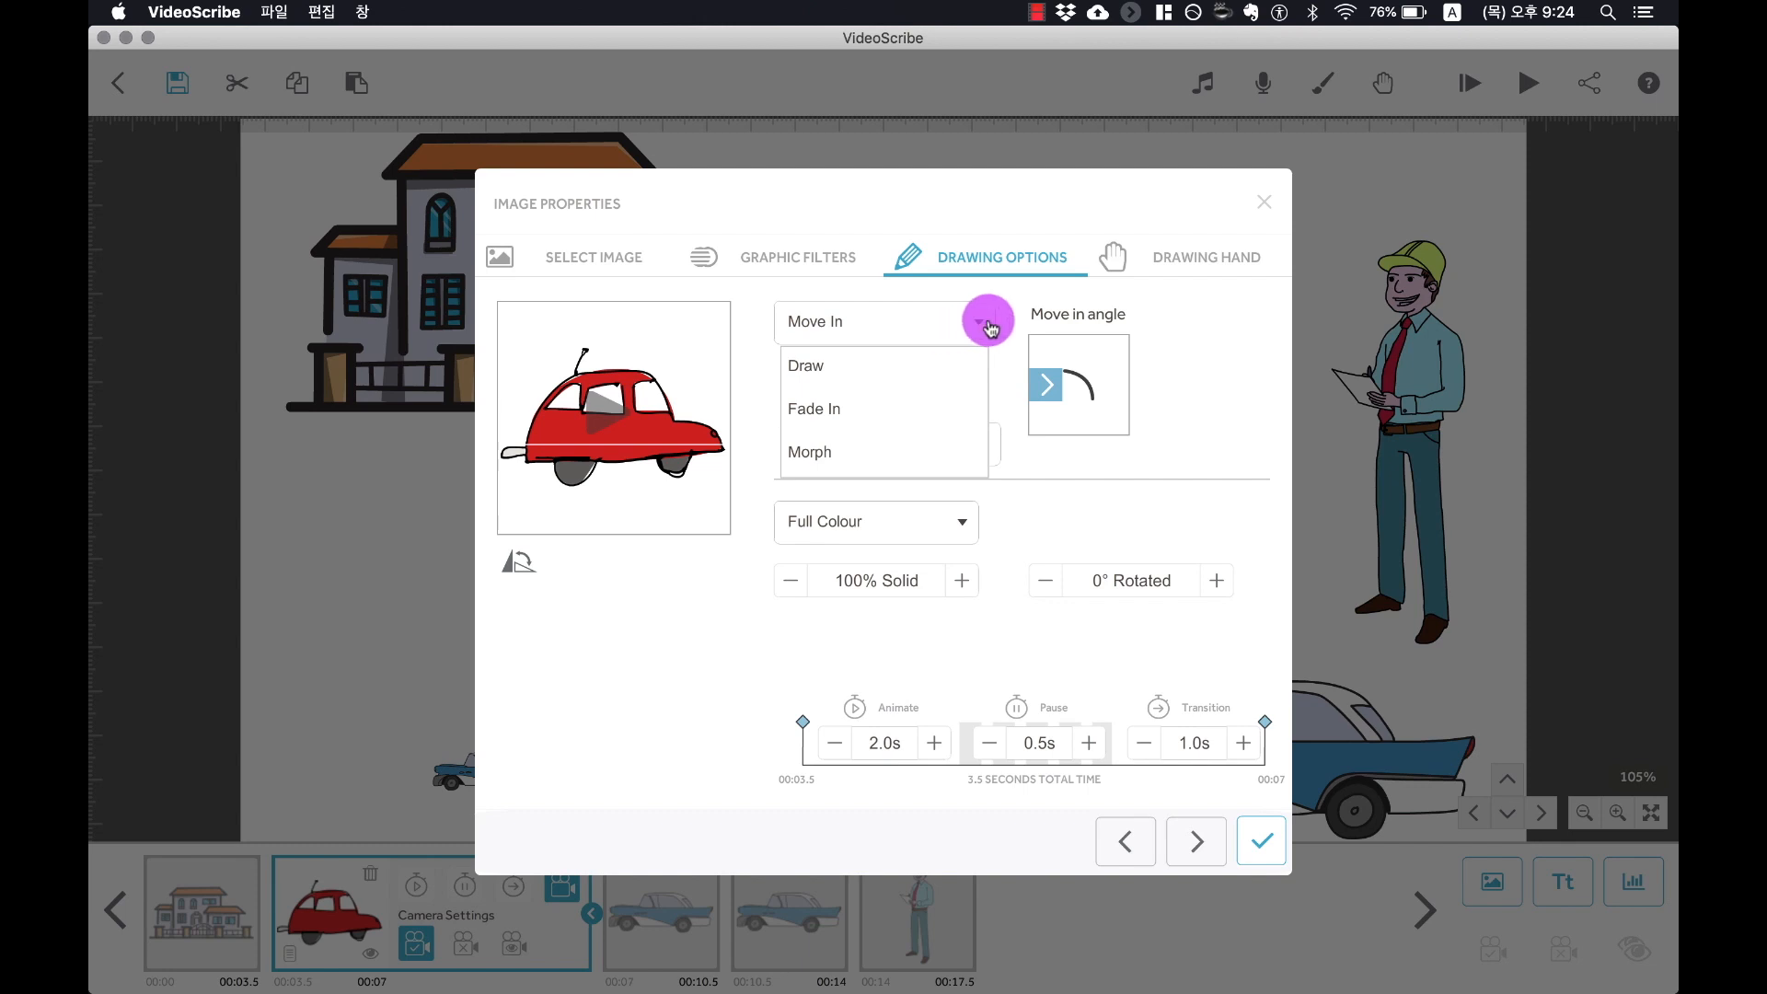
pyautogui.click(964, 524)
pyautogui.click(965, 526)
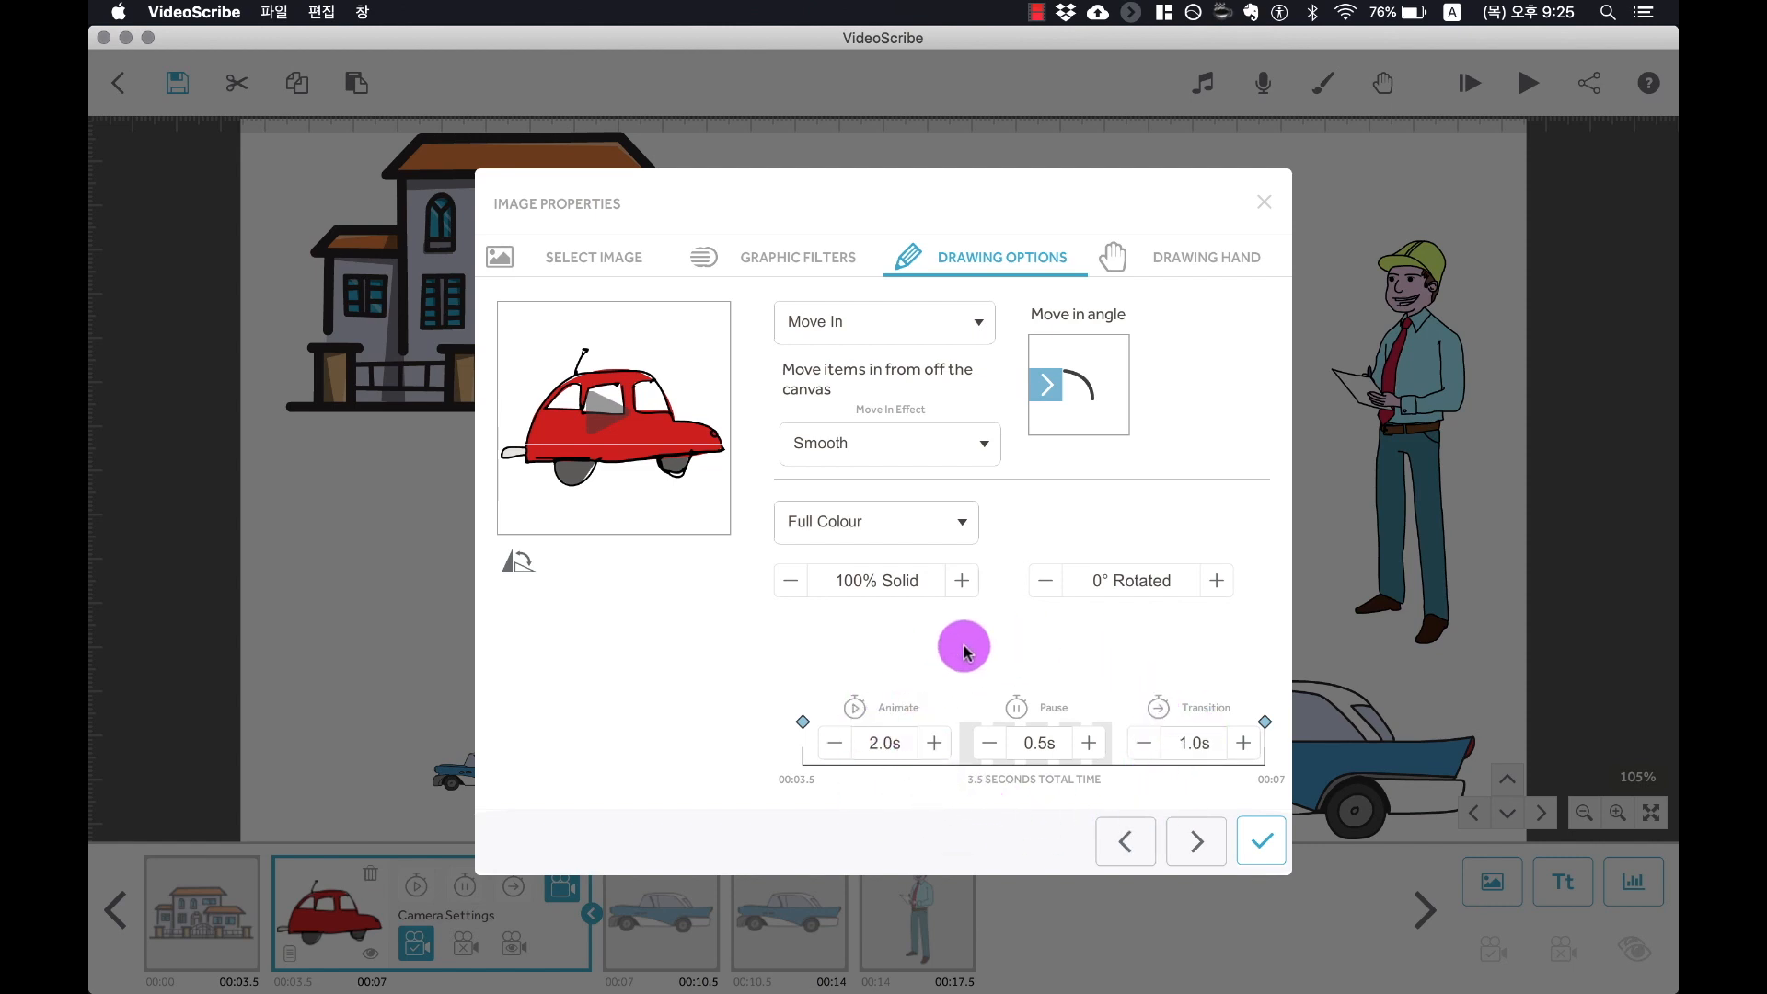
pyautogui.click(1262, 840)
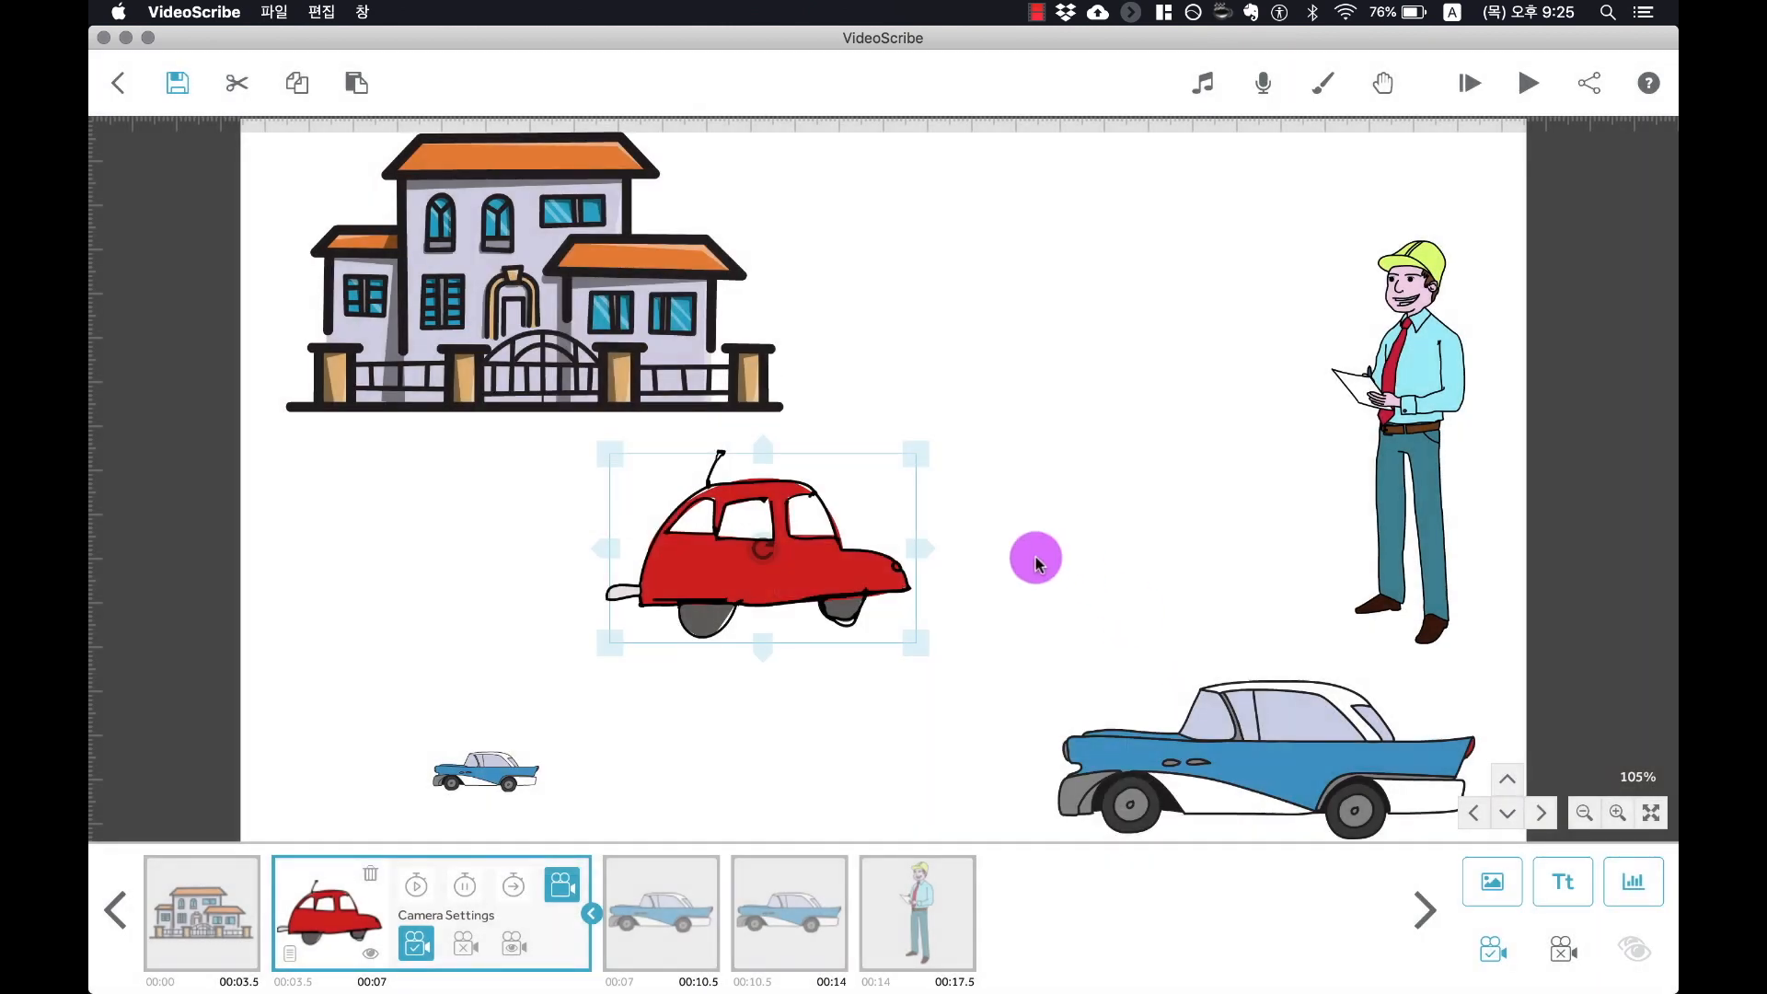